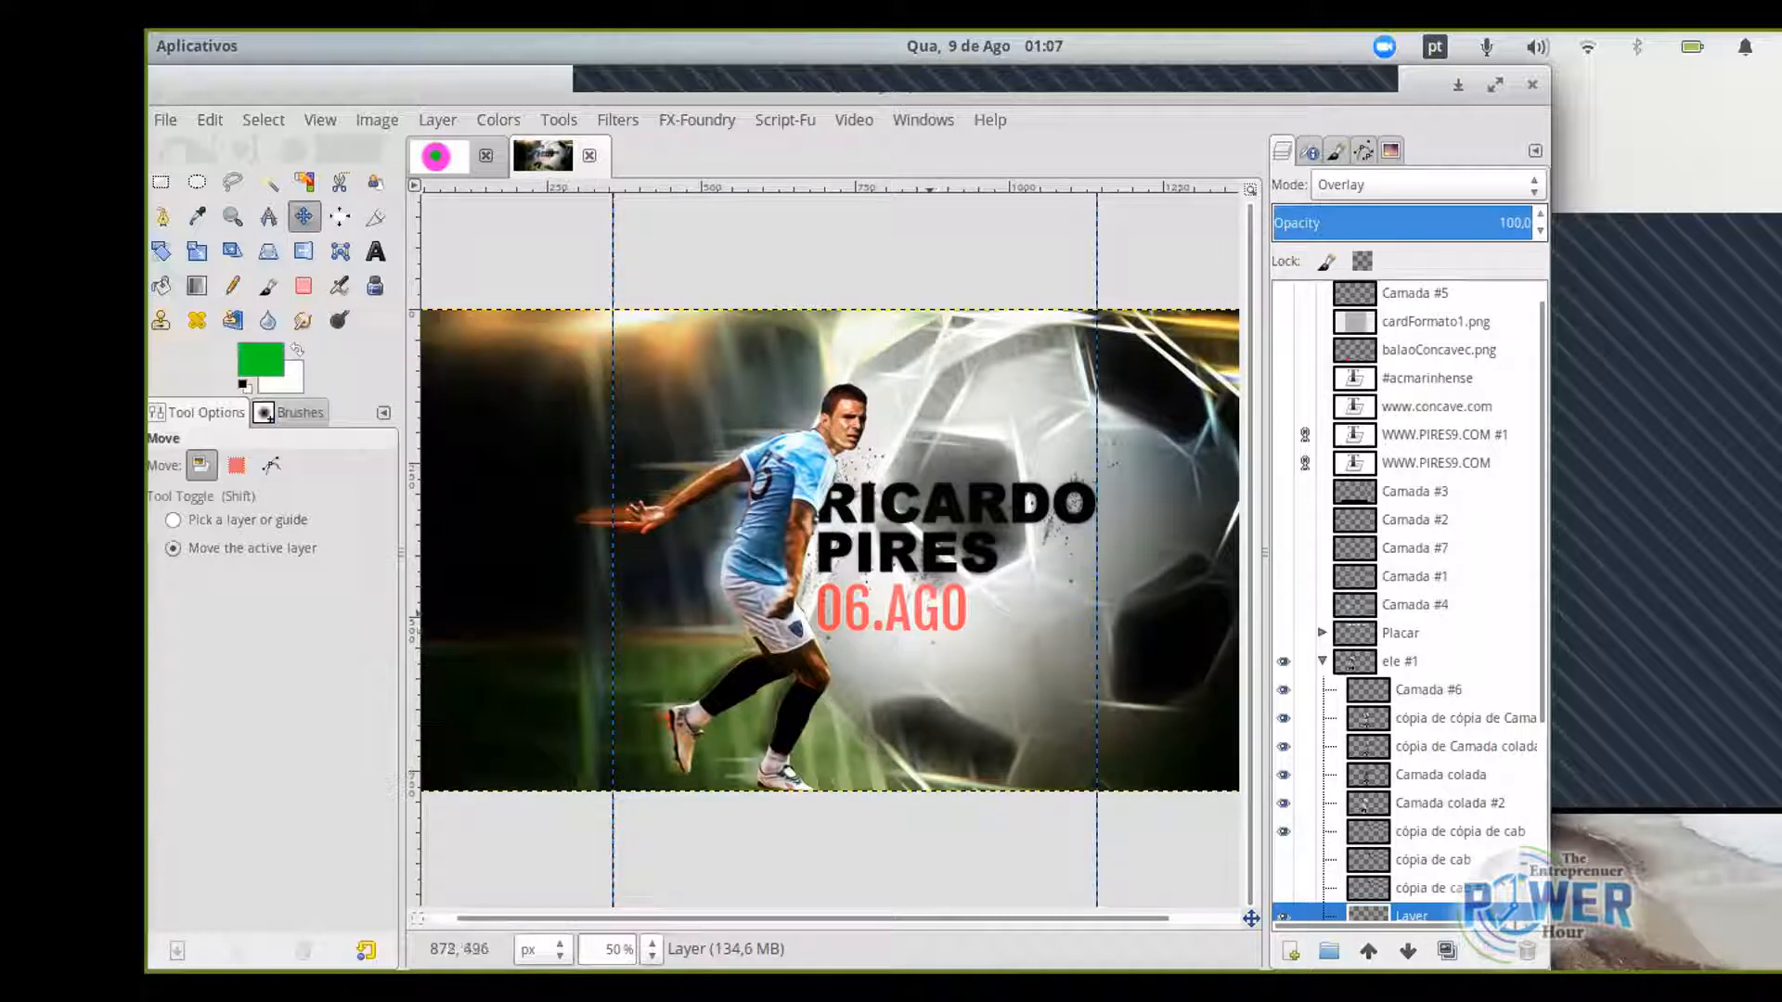
# Switch to the image with the pink and green balls and try to shear the ball copy layer.
pyautogui.click(449, 167)
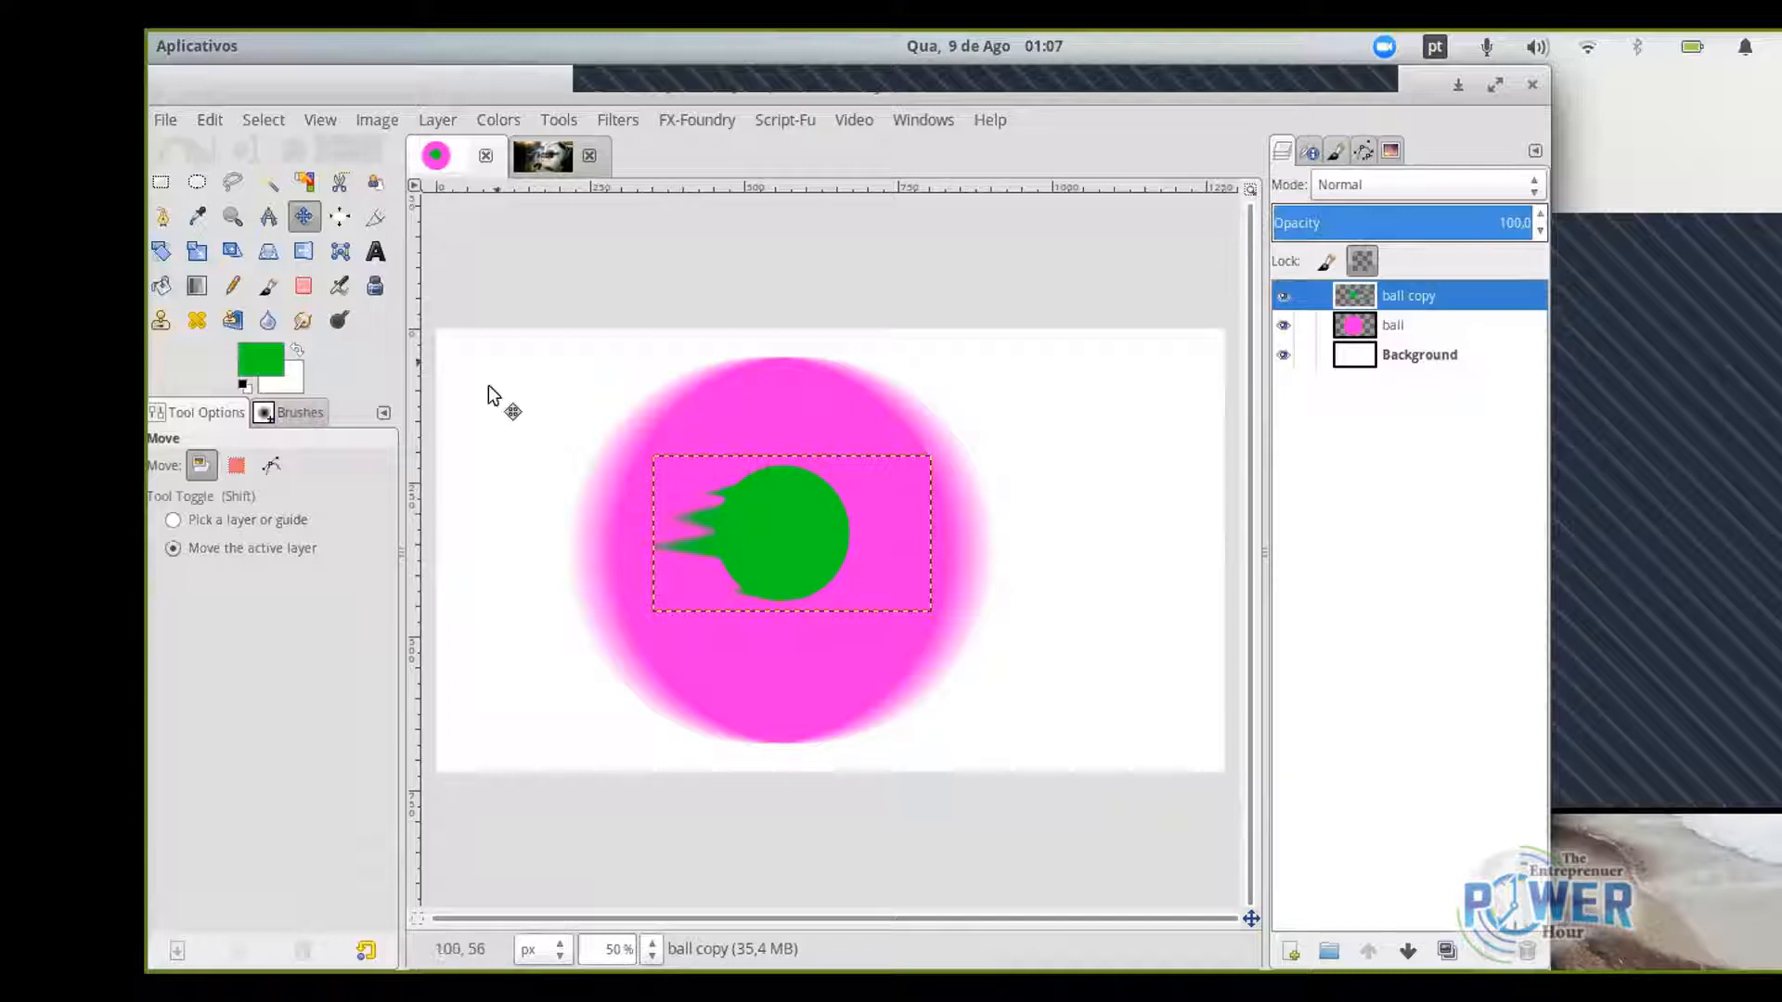
pyautogui.click(232, 251)
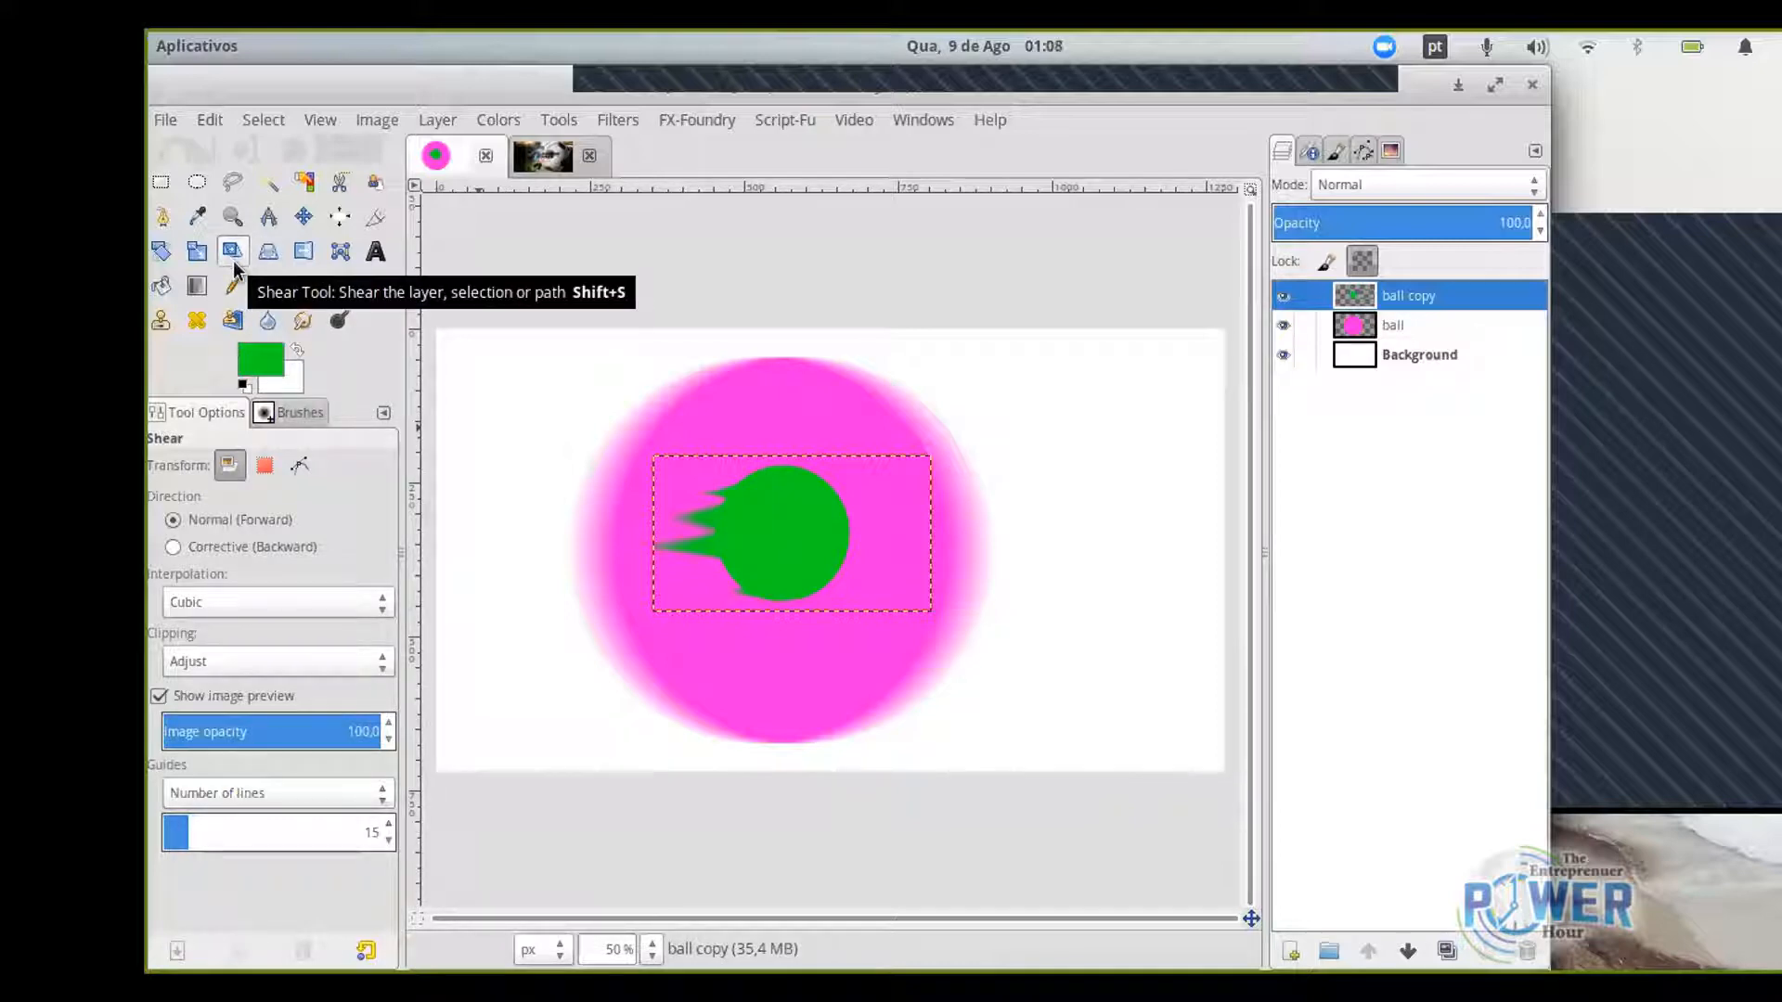
pyautogui.click(800, 519)
pyautogui.moveTo(796, 451); pyautogui.dragTo(1292, 287)
pyautogui.moveTo(943, 604)
pyautogui.mouseDown()
pyautogui.moveTo(877, 617)
pyautogui.moveTo(1025, 604)
pyautogui.moveTo(648, 580)
pyautogui.moveTo(877, 577)
pyautogui.moveTo(684, 529)
pyautogui.moveTo(962, 597)
pyautogui.moveTo(938, 603)
pyautogui.mouseUp()
pyautogui.press('Escape')
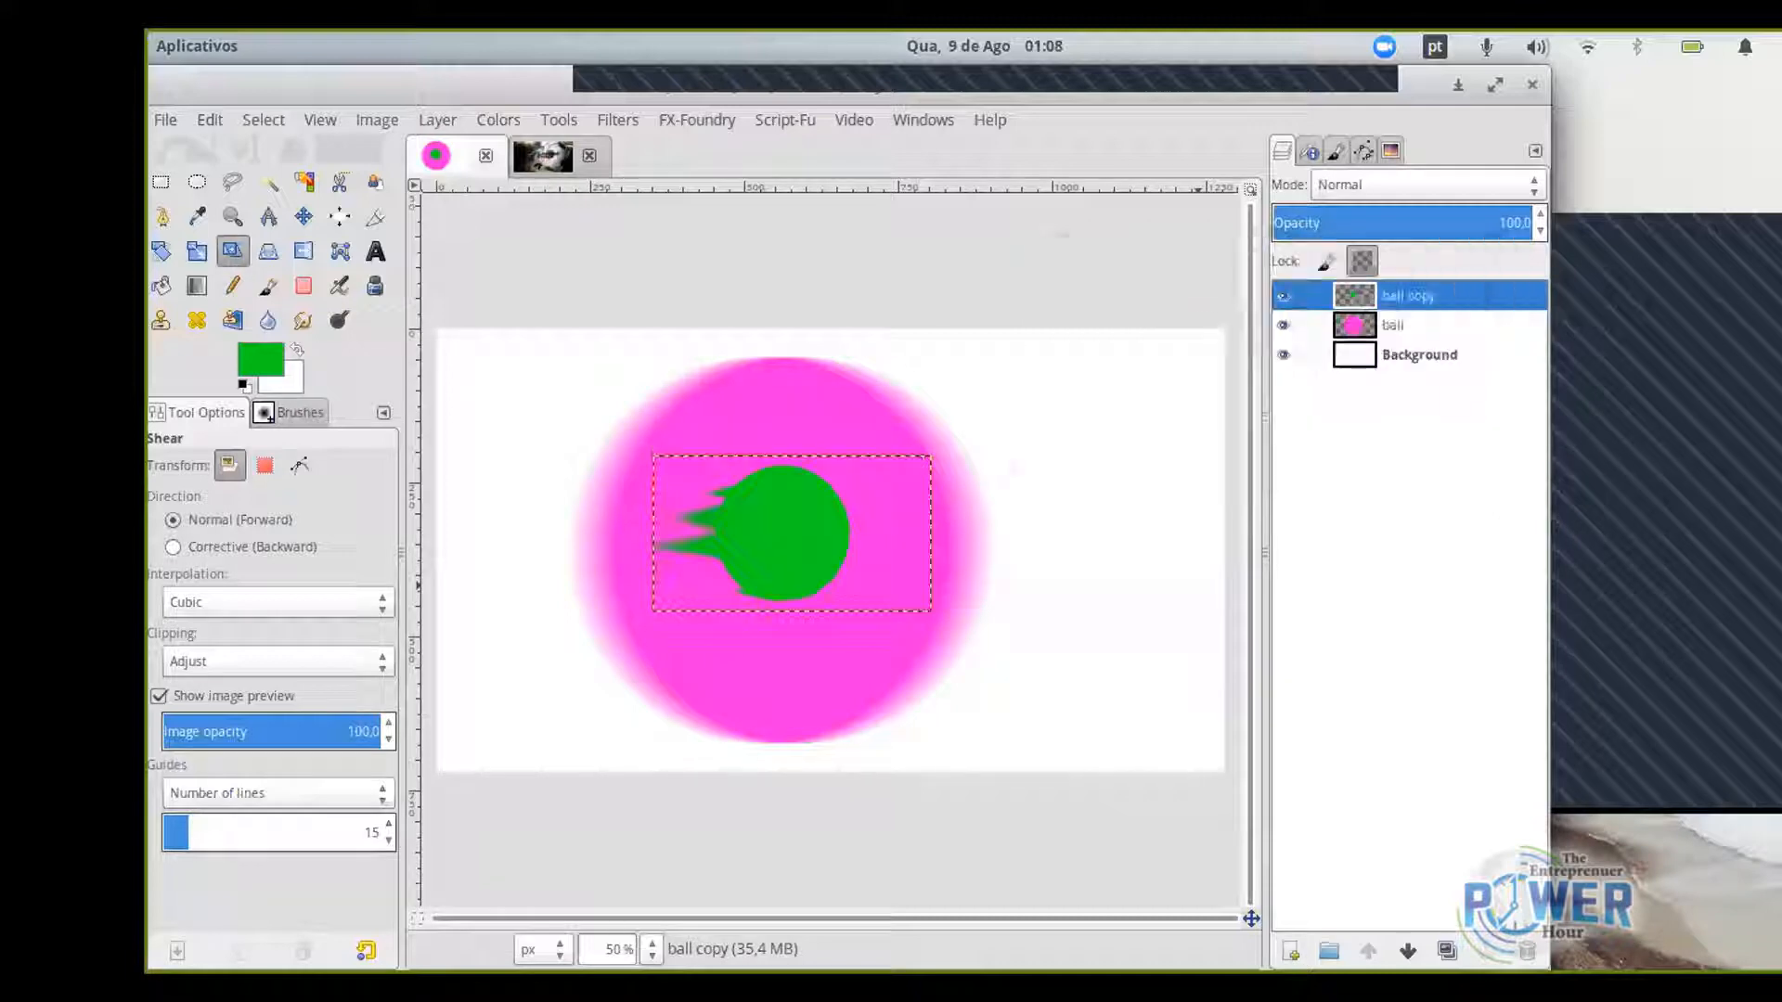
# Rotate the ball copy layer slightly clockwise about its centre.
pyautogui.hotkey('shift', 'r')
pyautogui.click(778, 532)
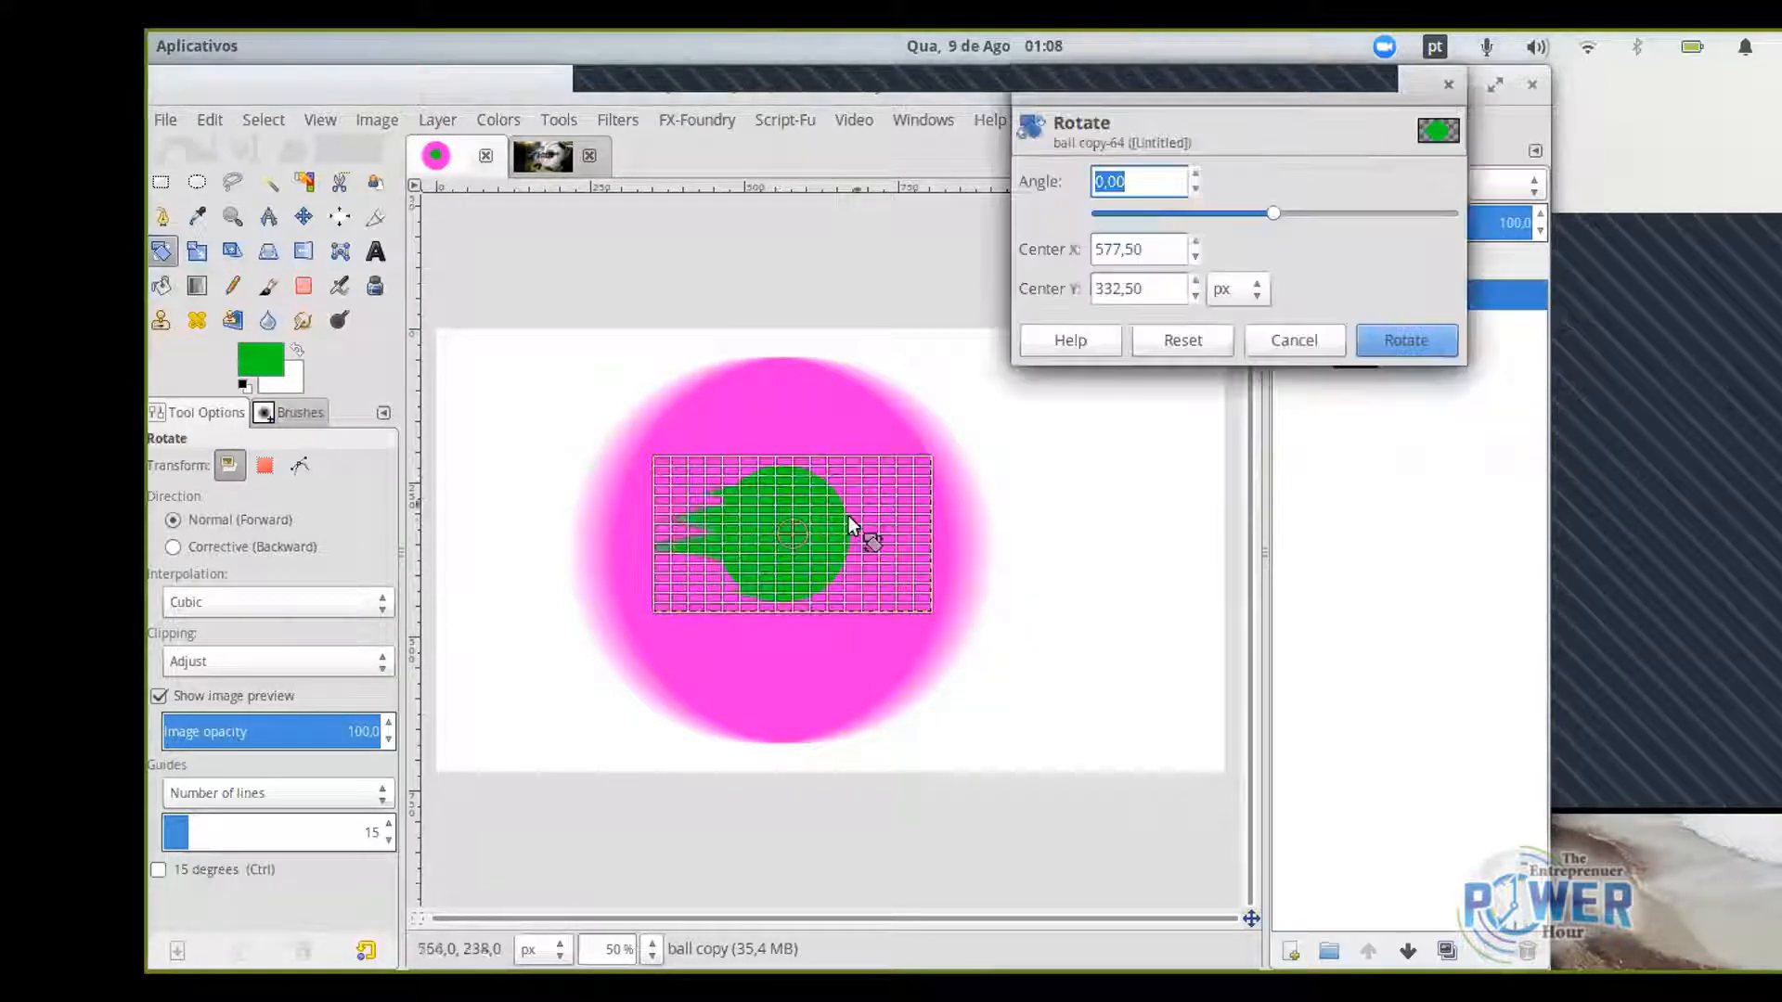
pyautogui.moveTo(859, 529); pyautogui.dragTo(1030, 557)
pyautogui.click(1406, 341)
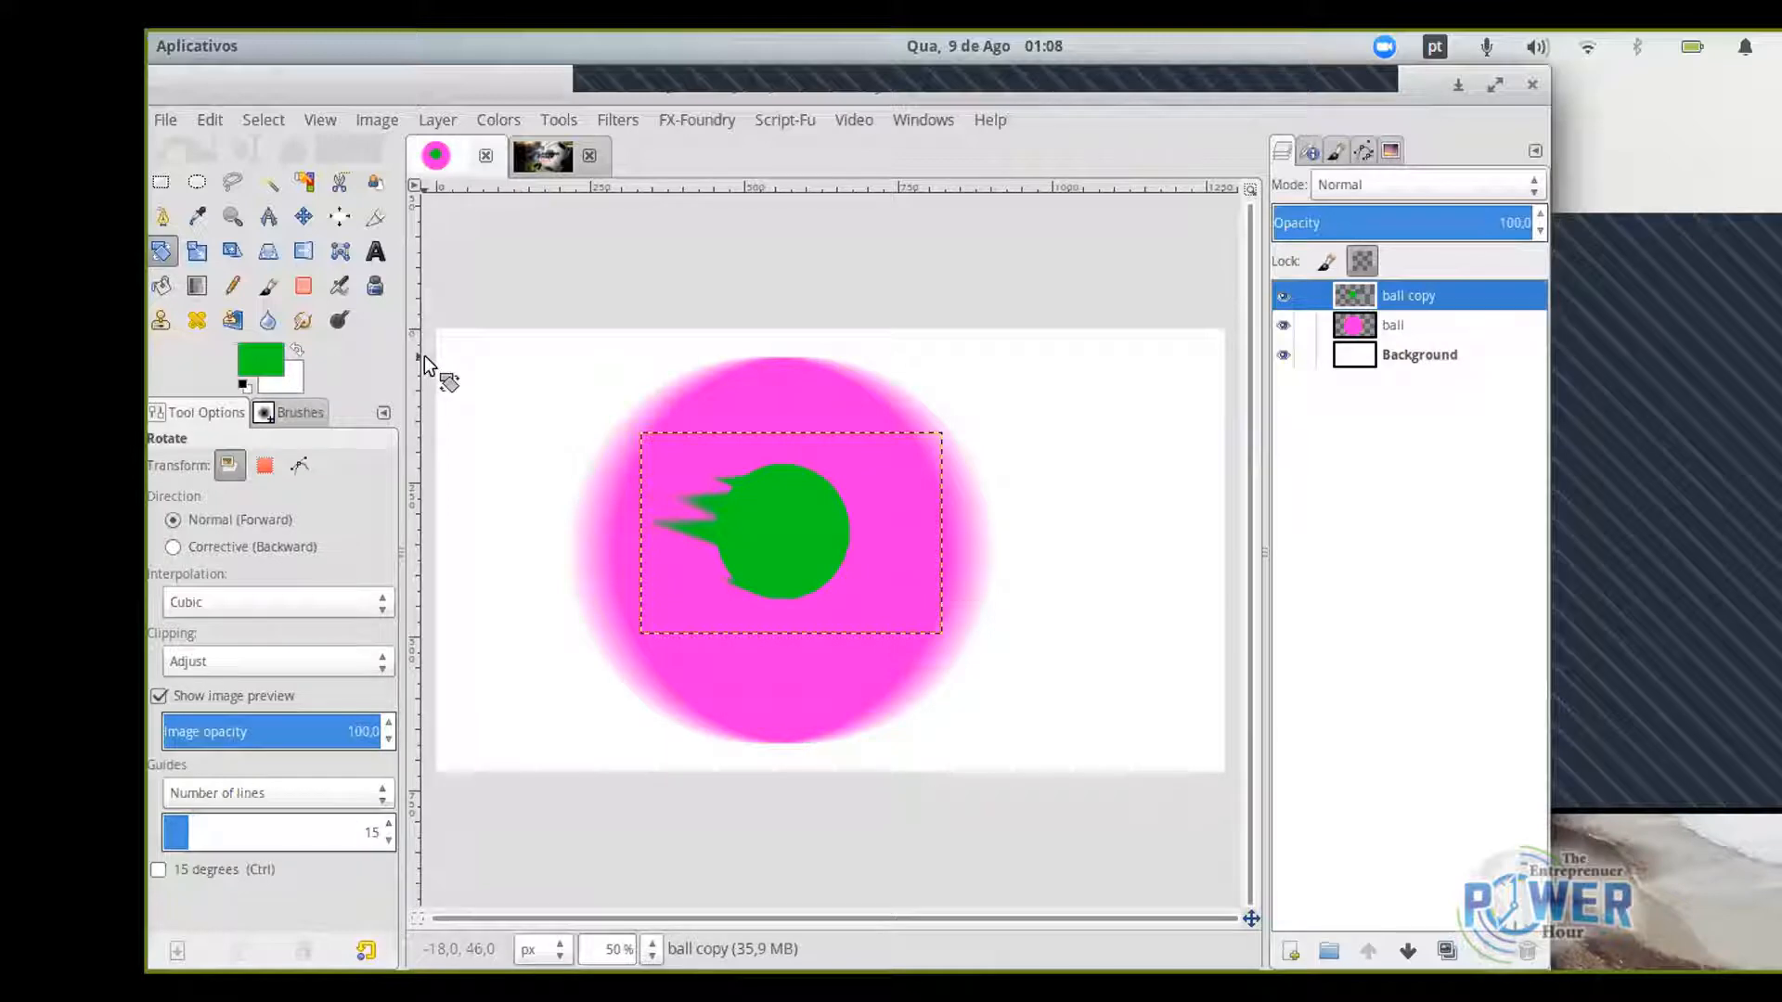
pyautogui.click(685, 120)
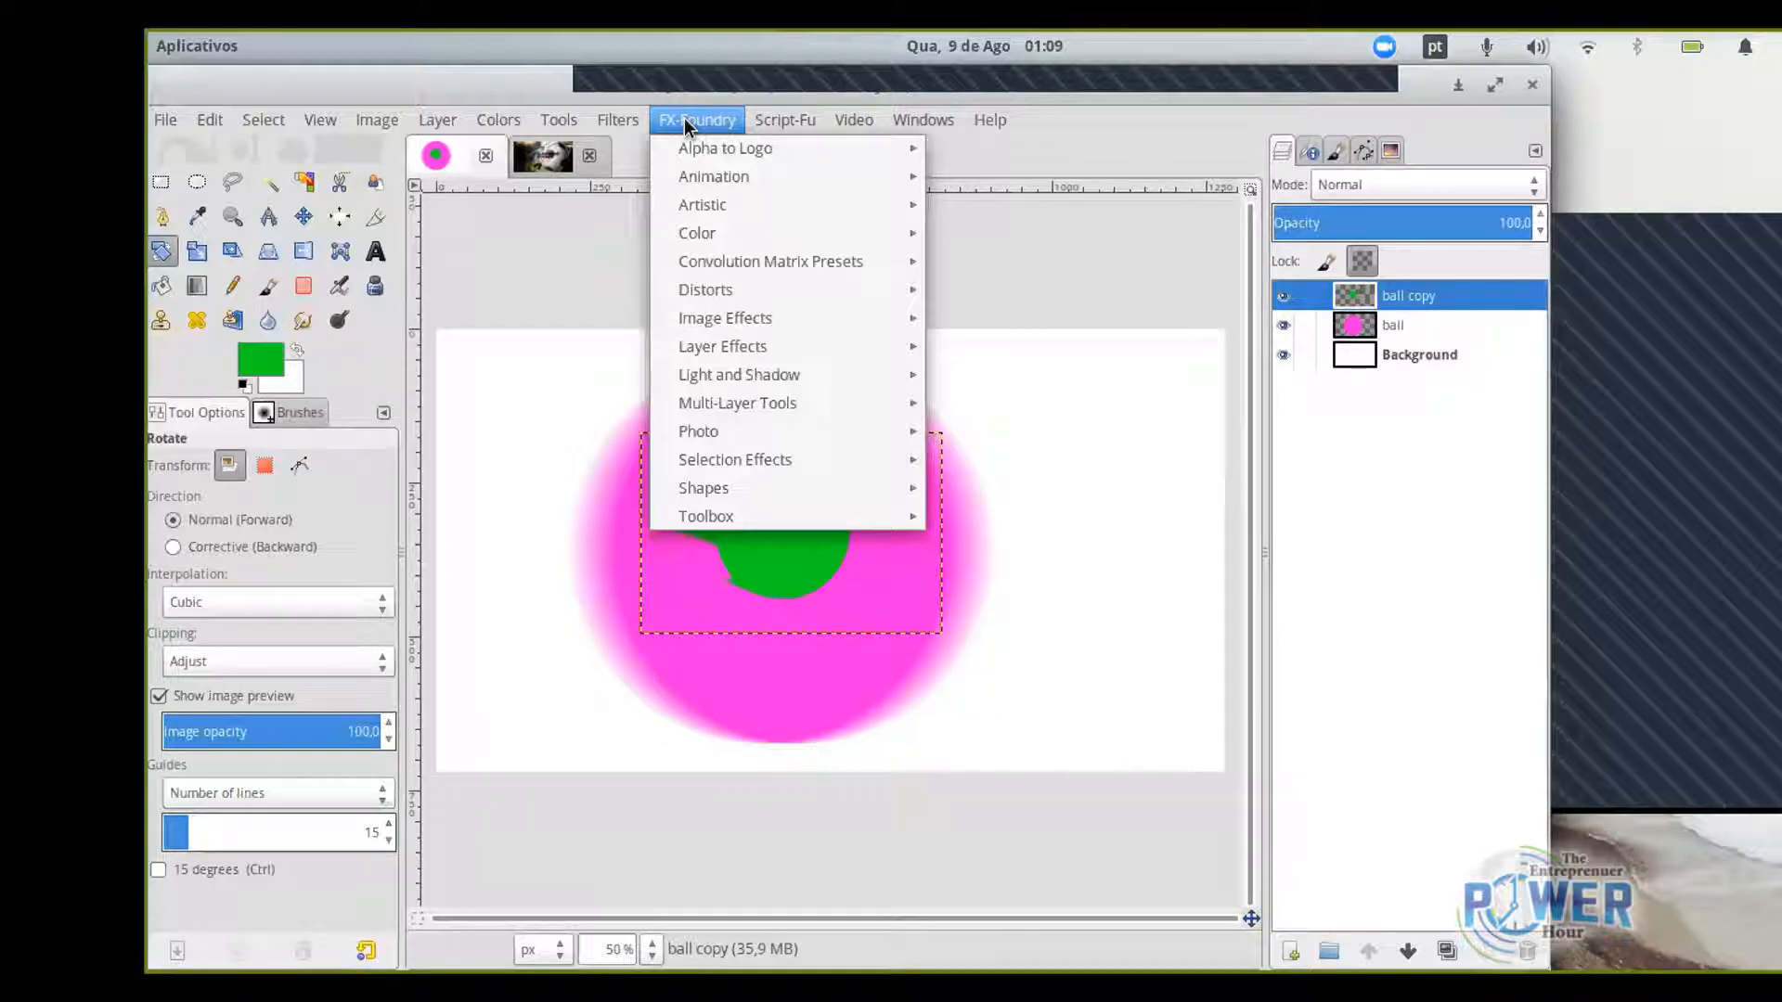
pyautogui.click(687, 123)
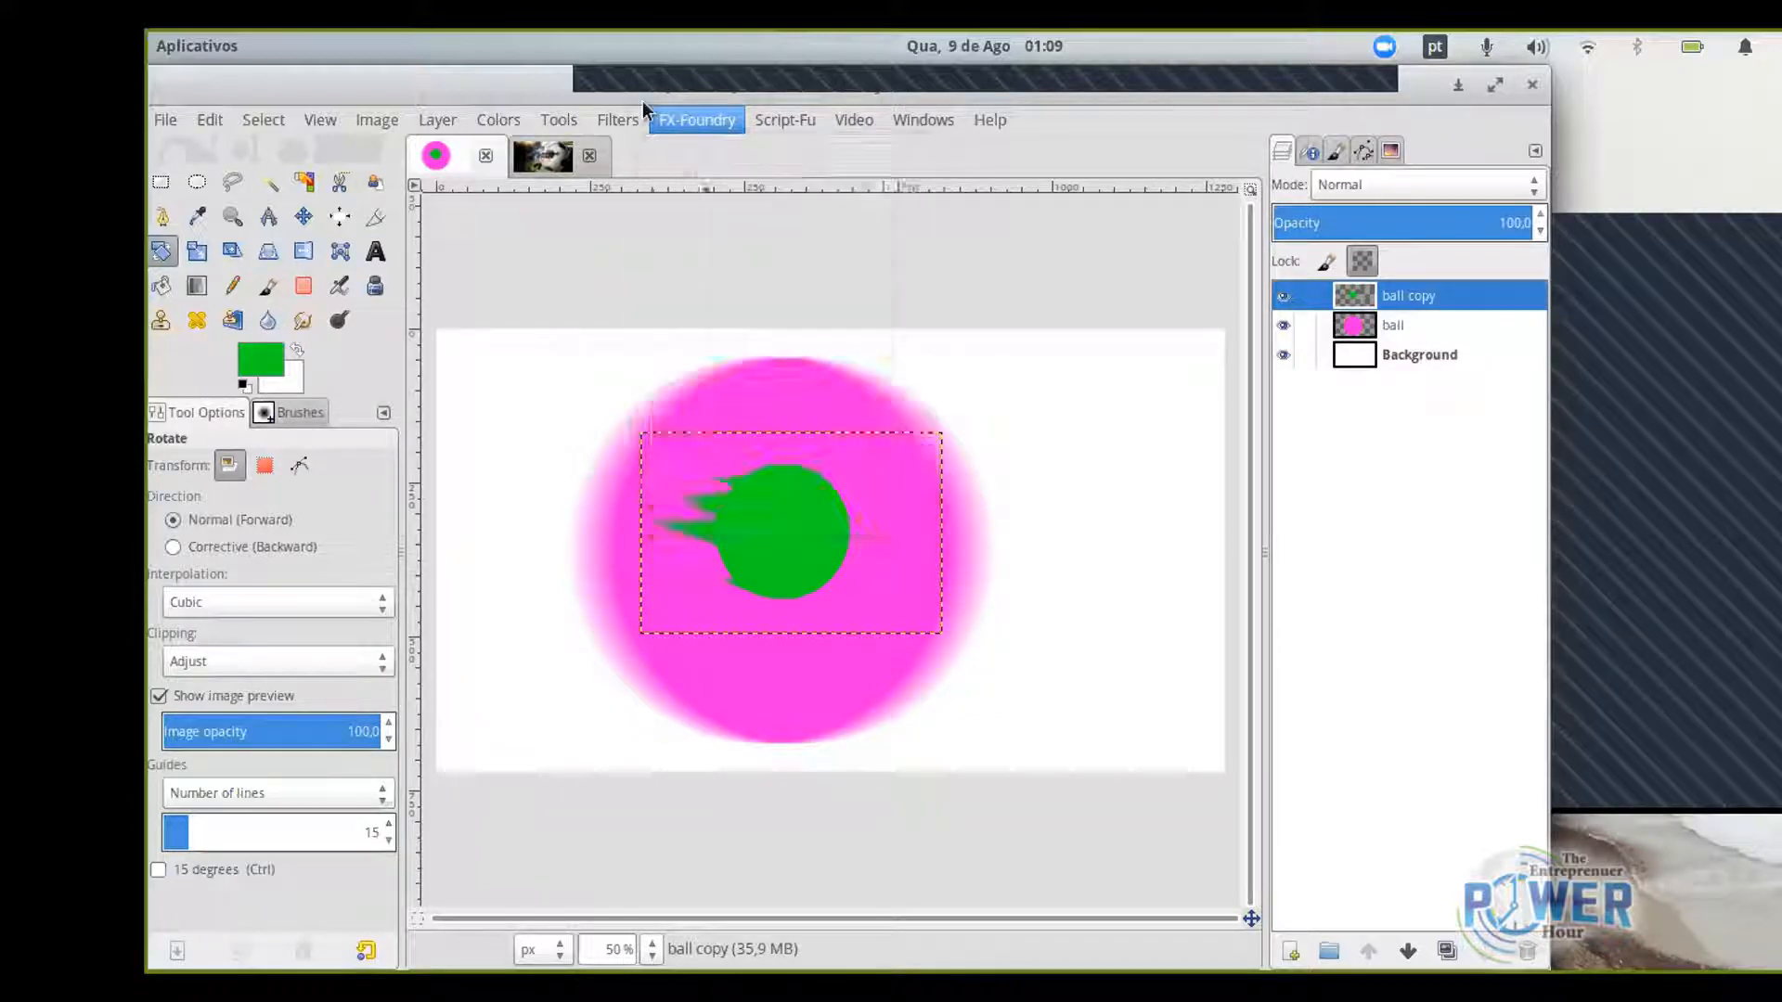
pyautogui.click(618, 121)
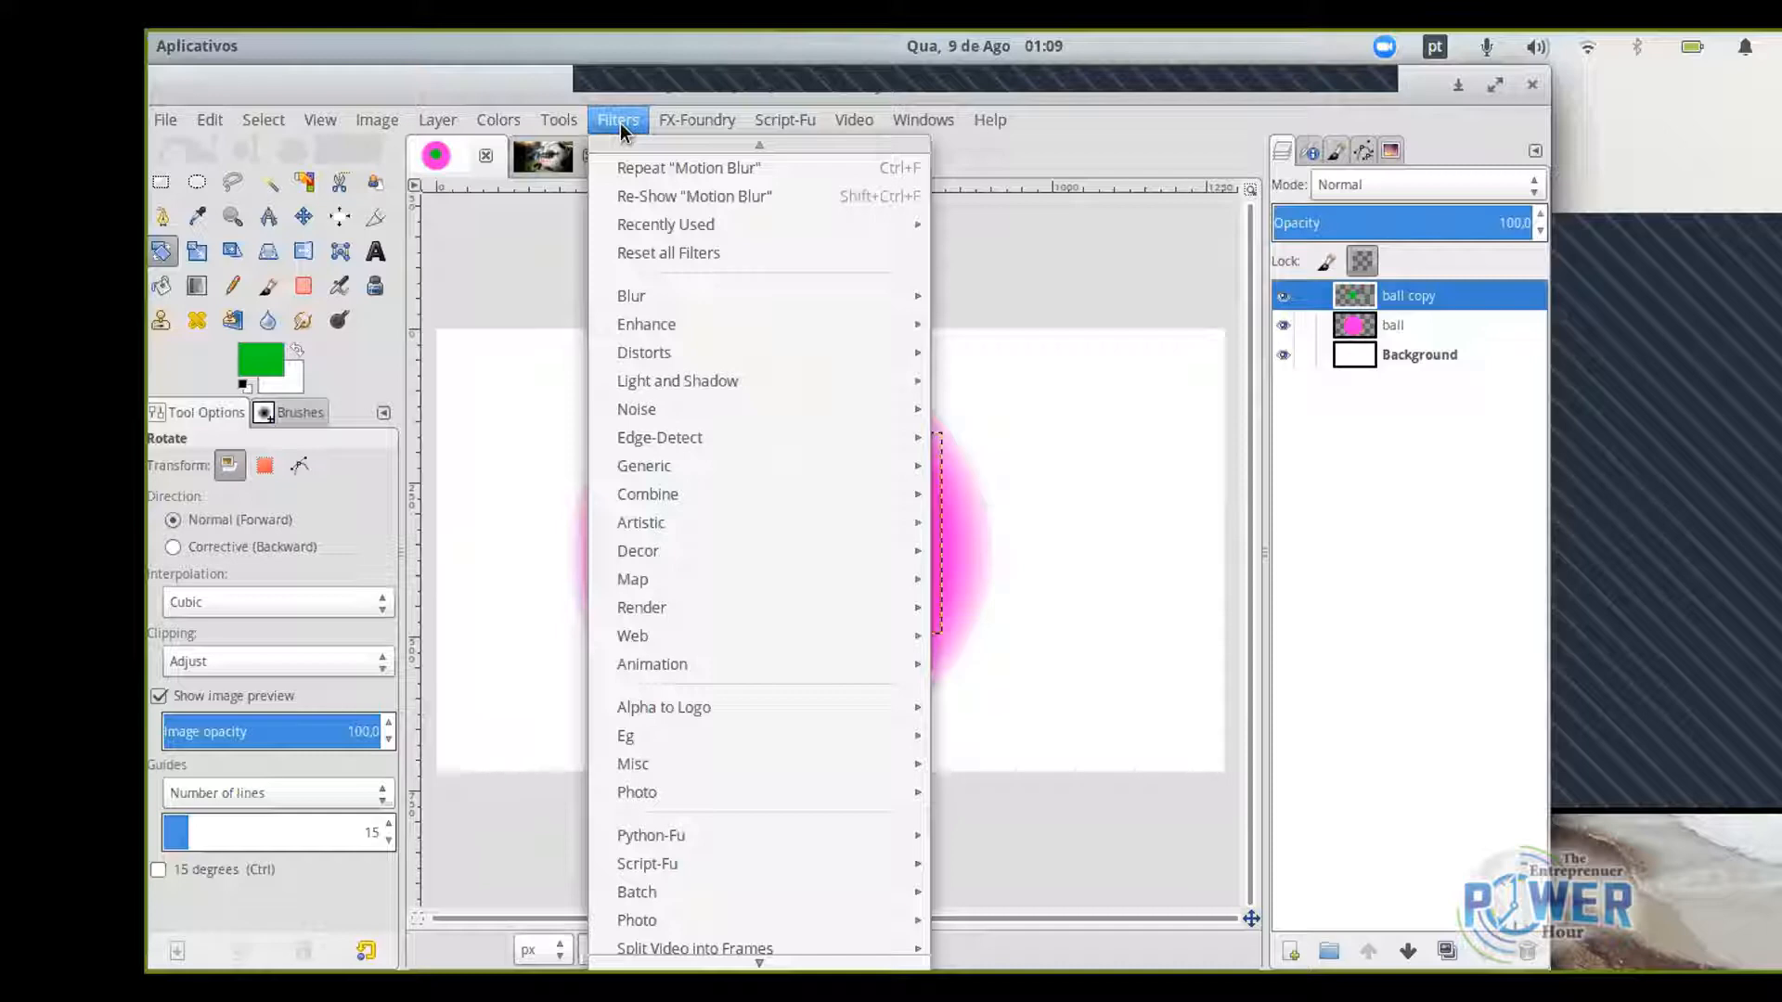
pyautogui.moveTo(700, 117)
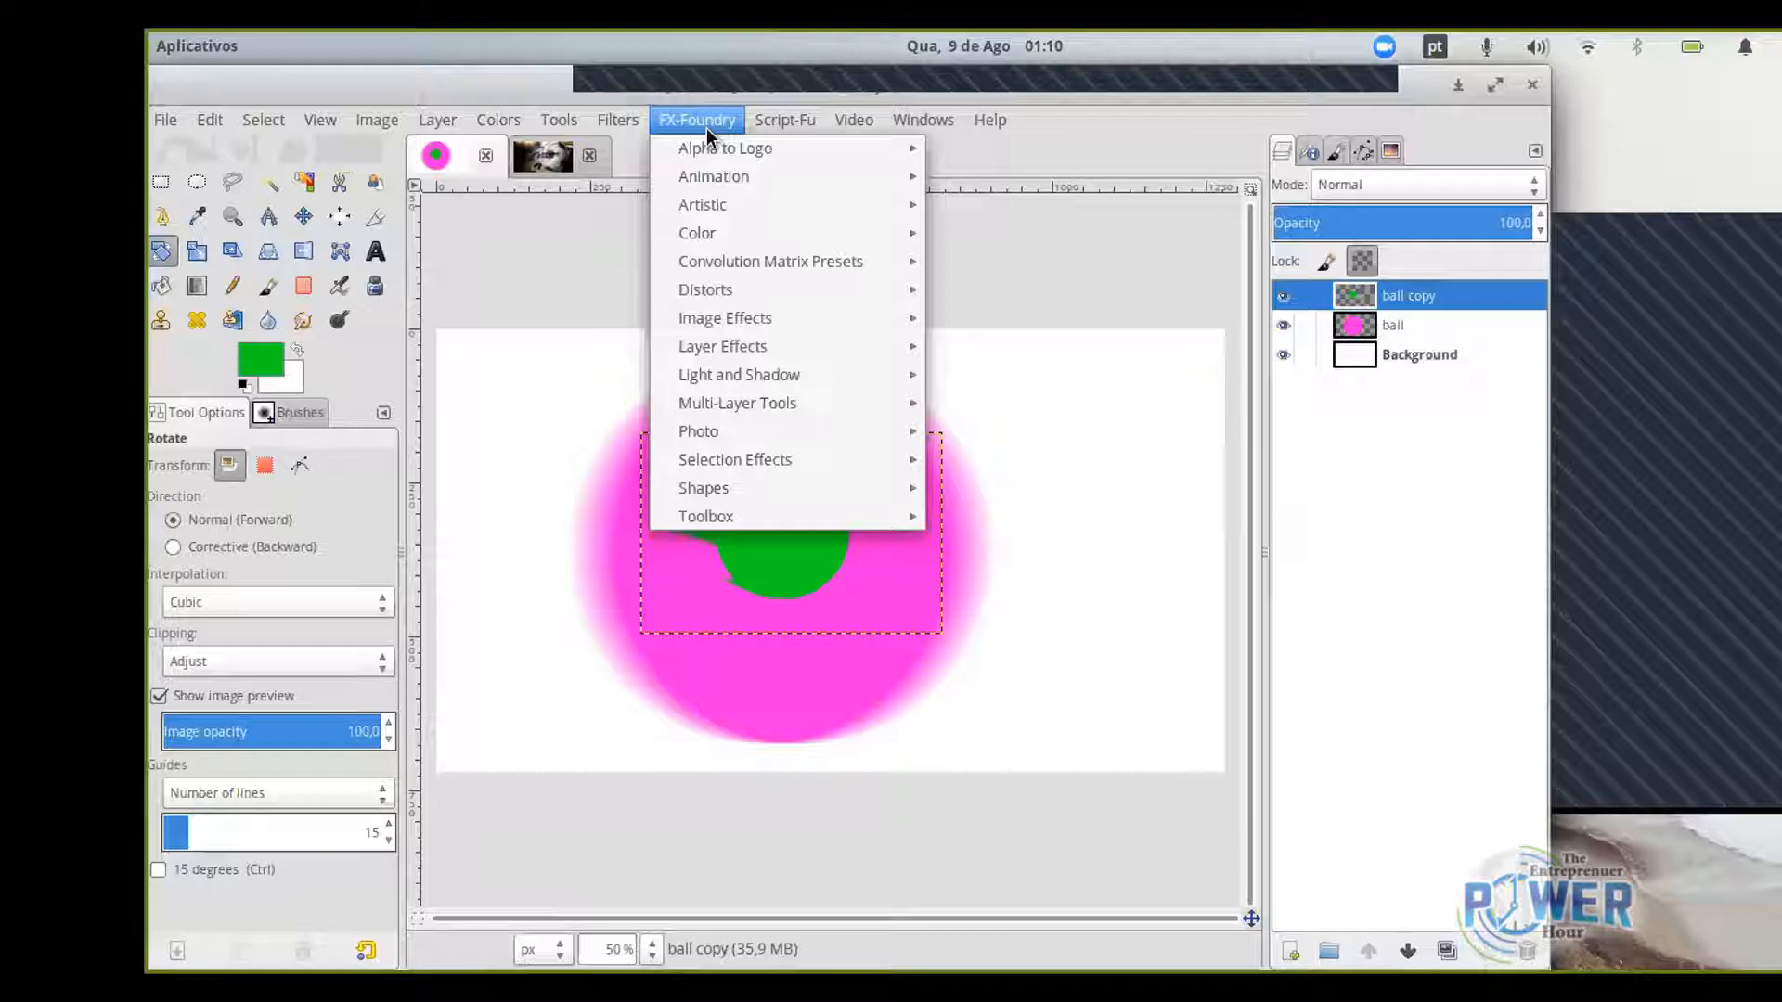
# Examine the soccer player's head and face up close in the card image at 800% zoom, and return the zoom to 100%.
pyautogui.click(547, 162)
pyautogui.click(567, 165)
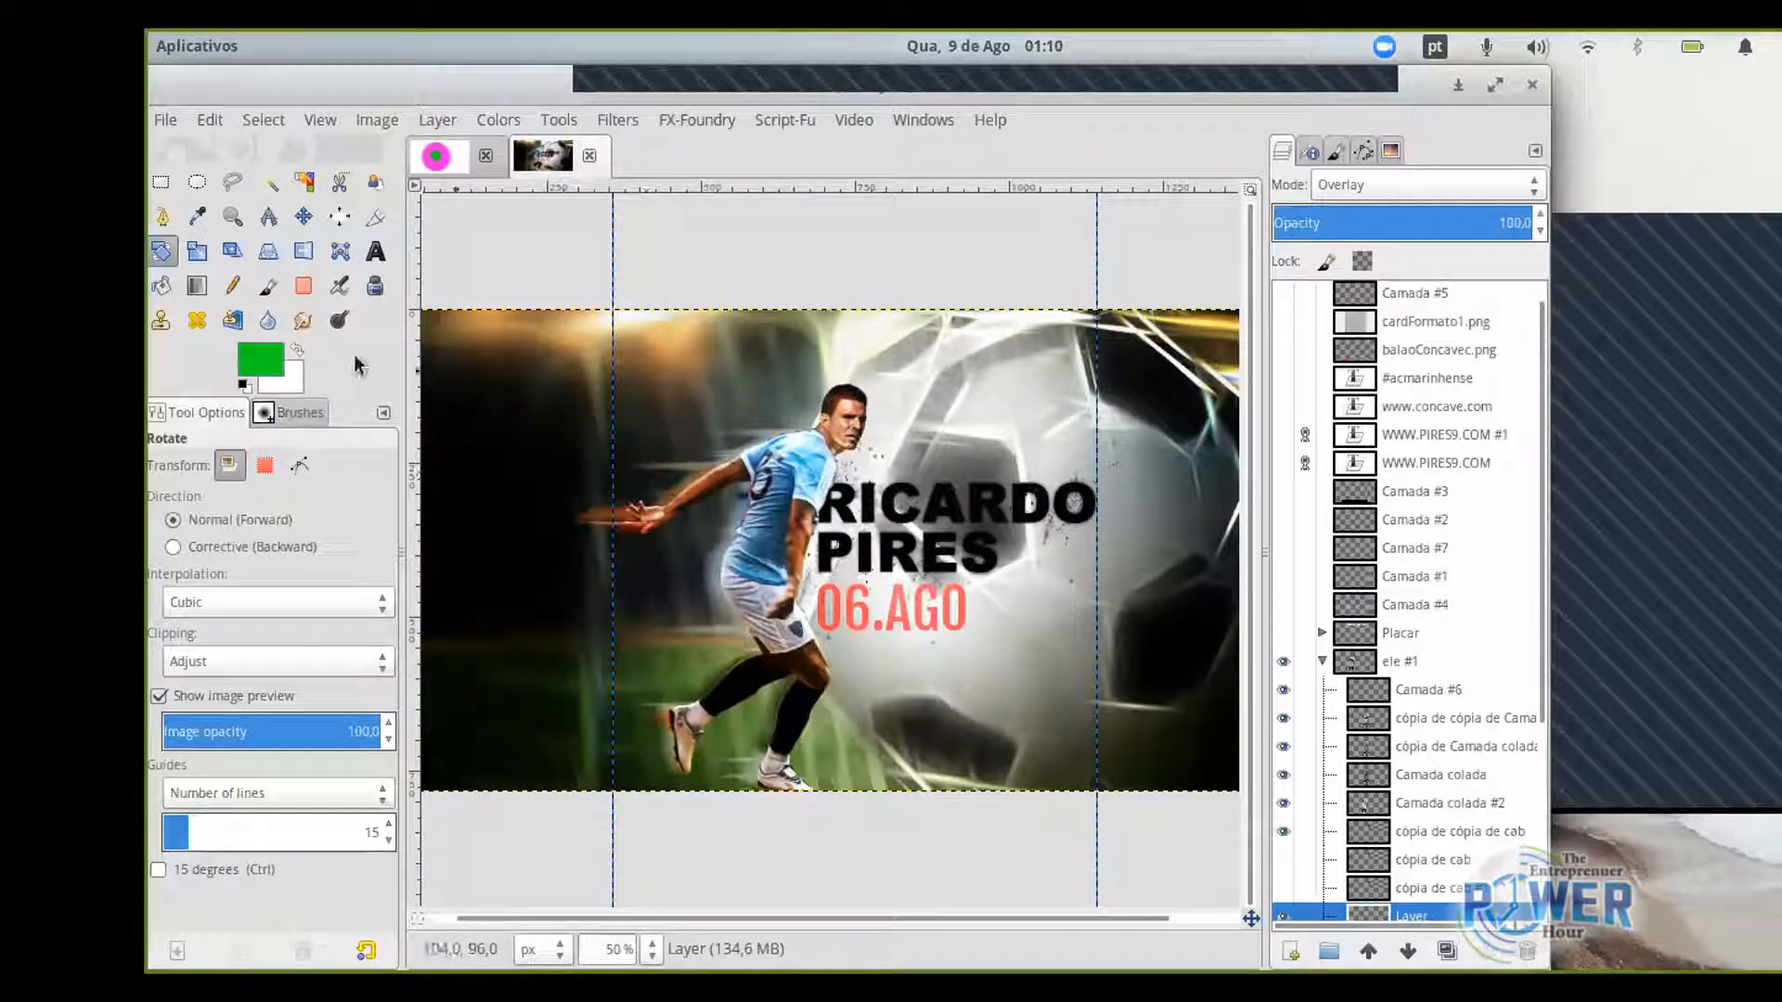
pyautogui.click(233, 216)
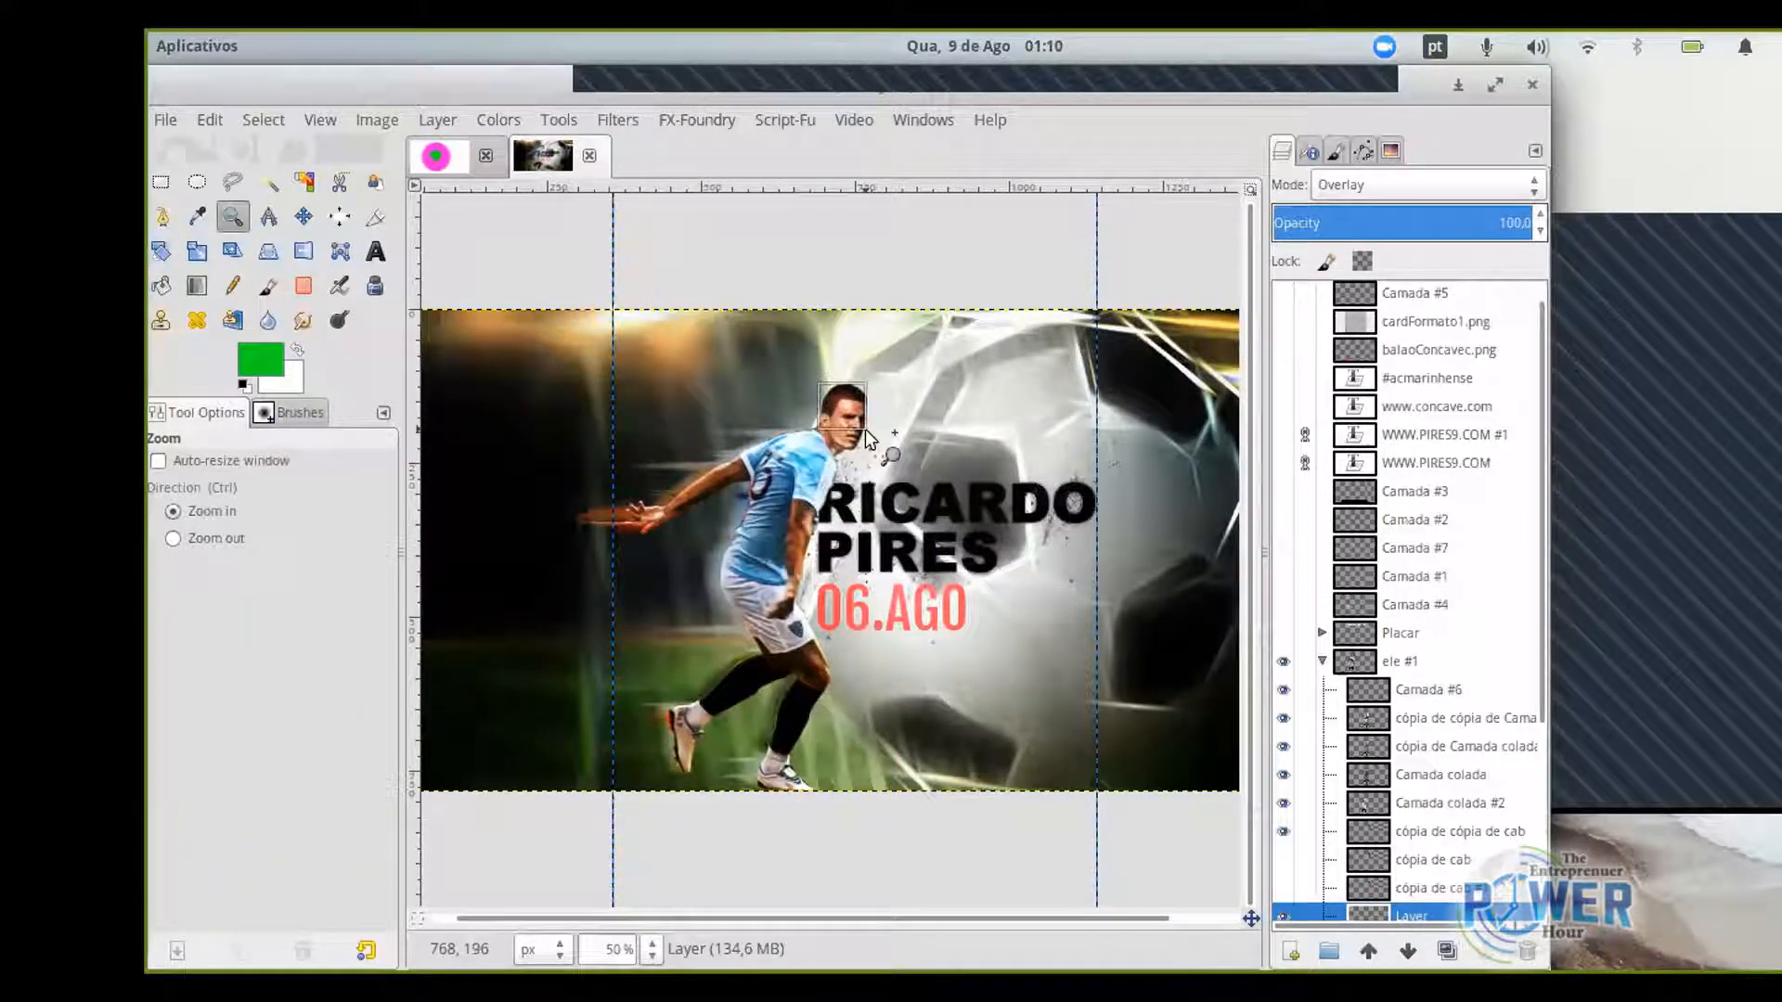
pyautogui.moveTo(819, 382); pyautogui.dragTo(865, 428)
pyautogui.moveTo(637, 291); pyautogui.dragTo(733, 409)
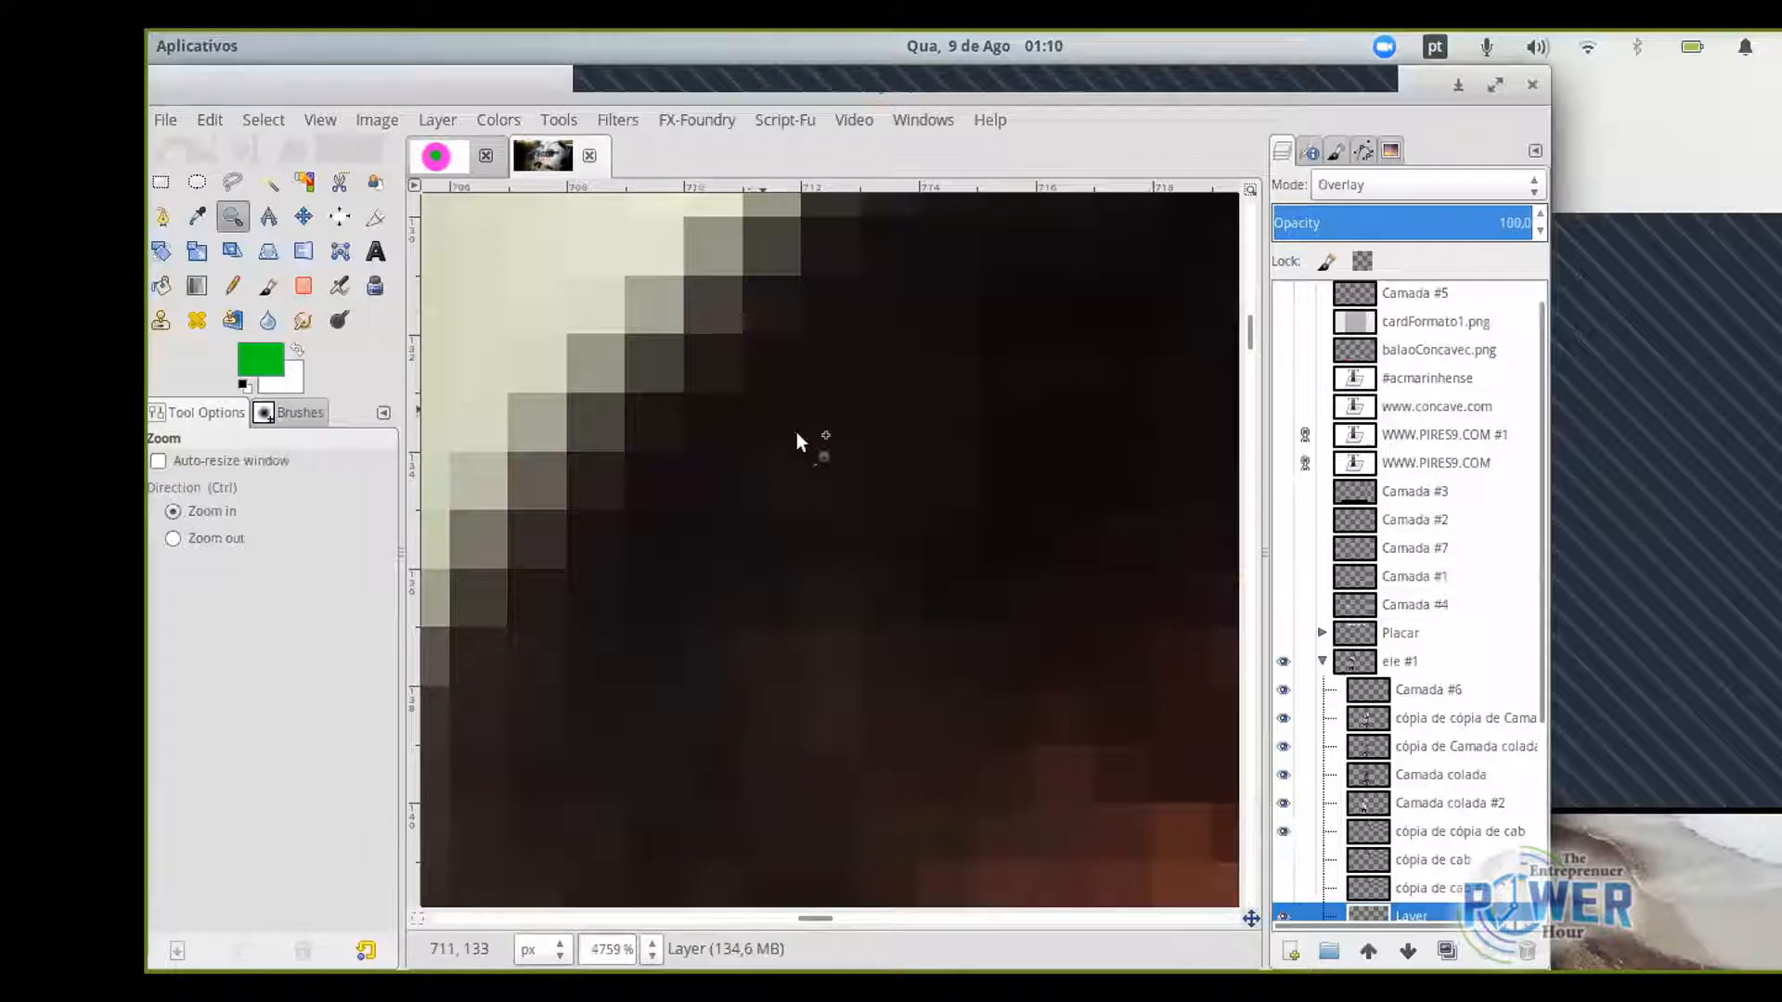
pyautogui.click(651, 948)
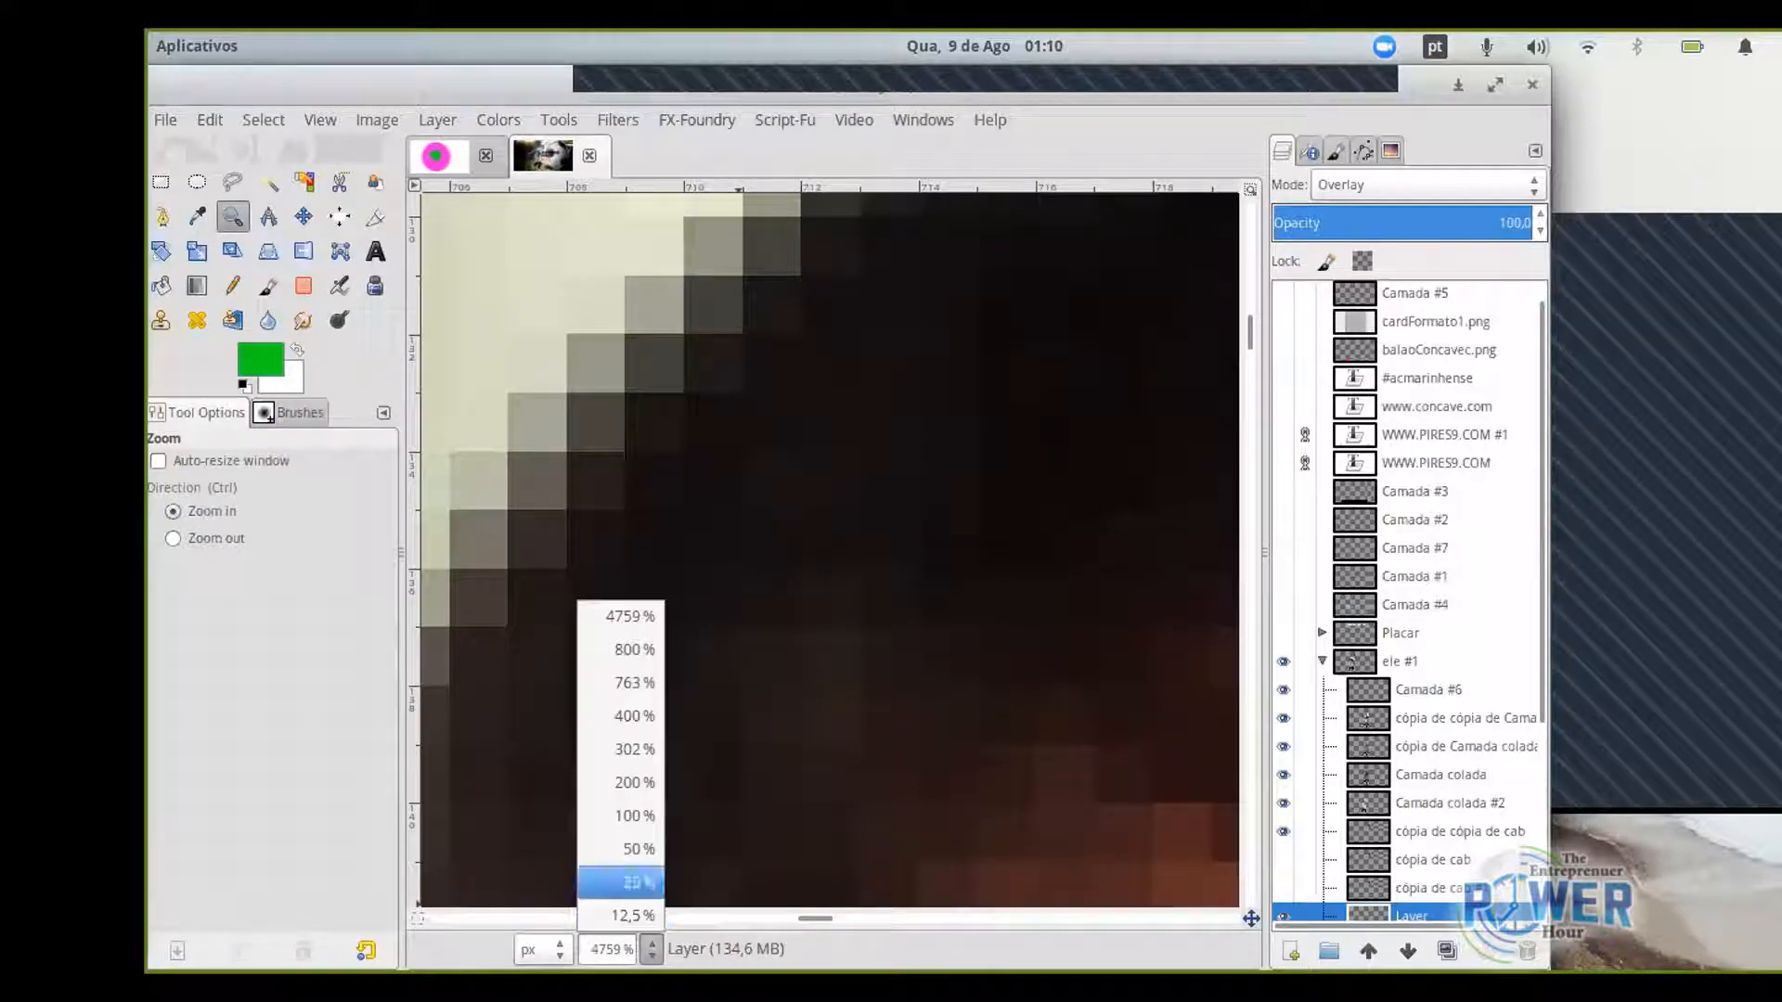
pyautogui.click(634, 648)
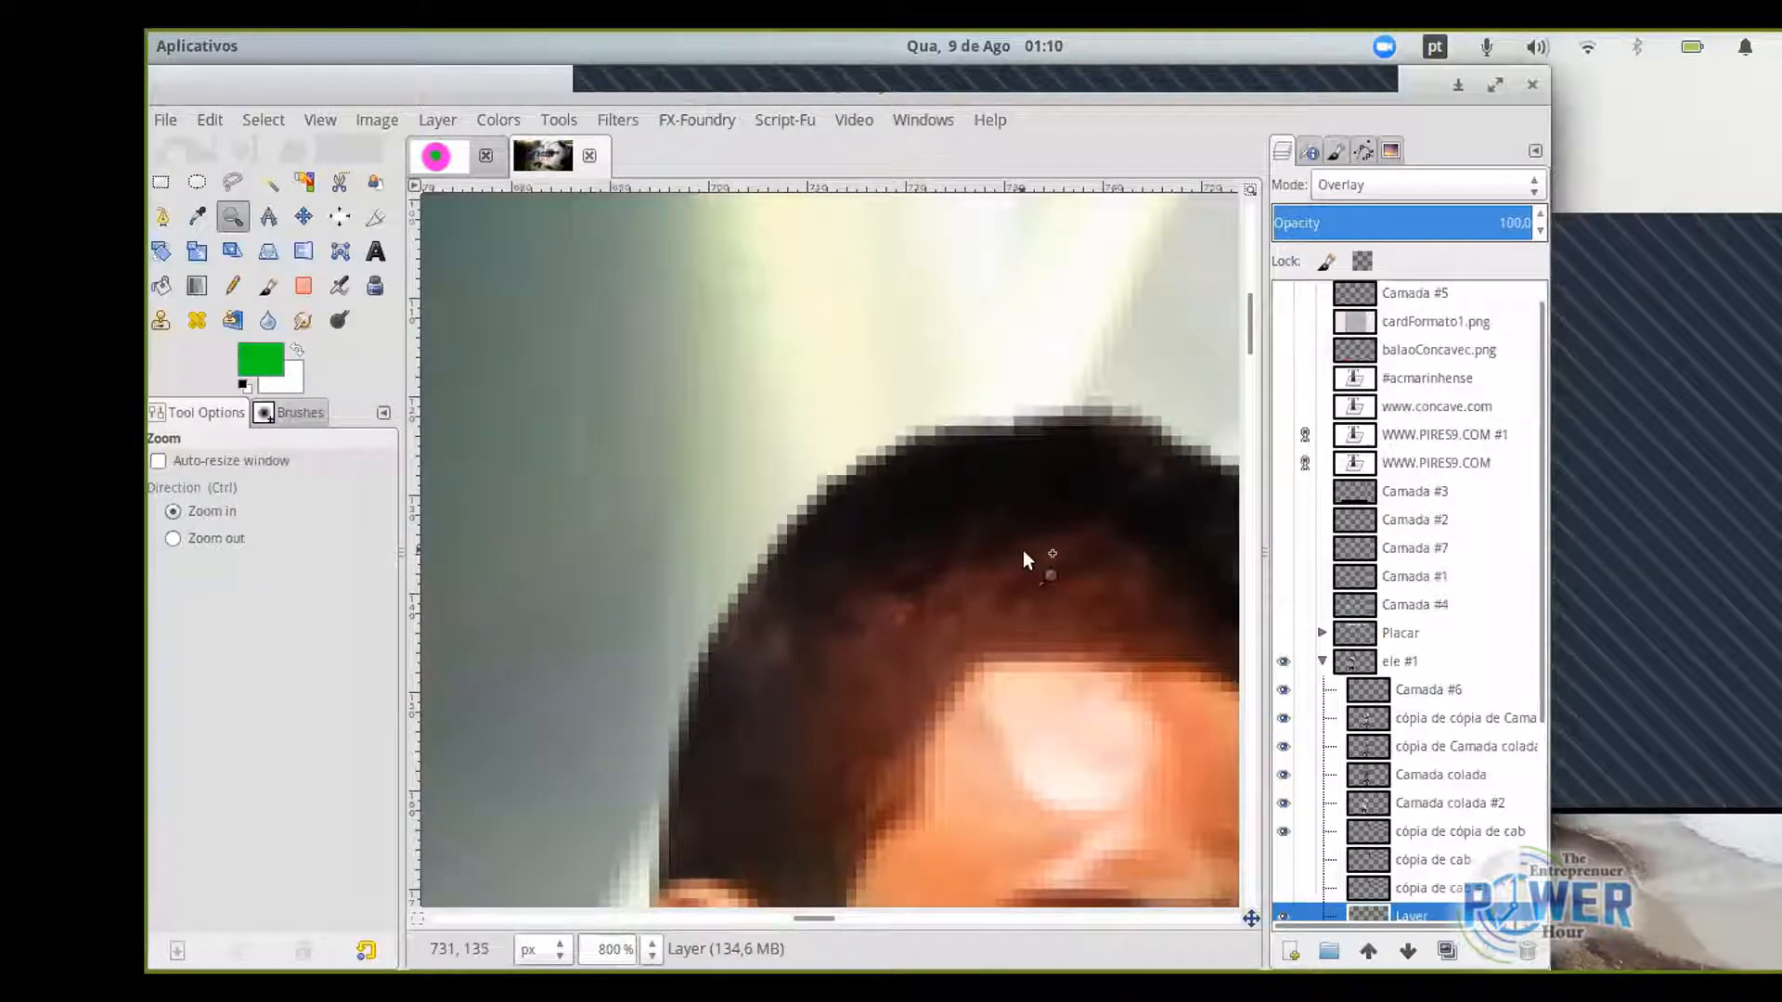
pyautogui.scroll(-5, 1024, 552)
pyautogui.moveTo(1132, 521); pyautogui.dragTo(924, 505)
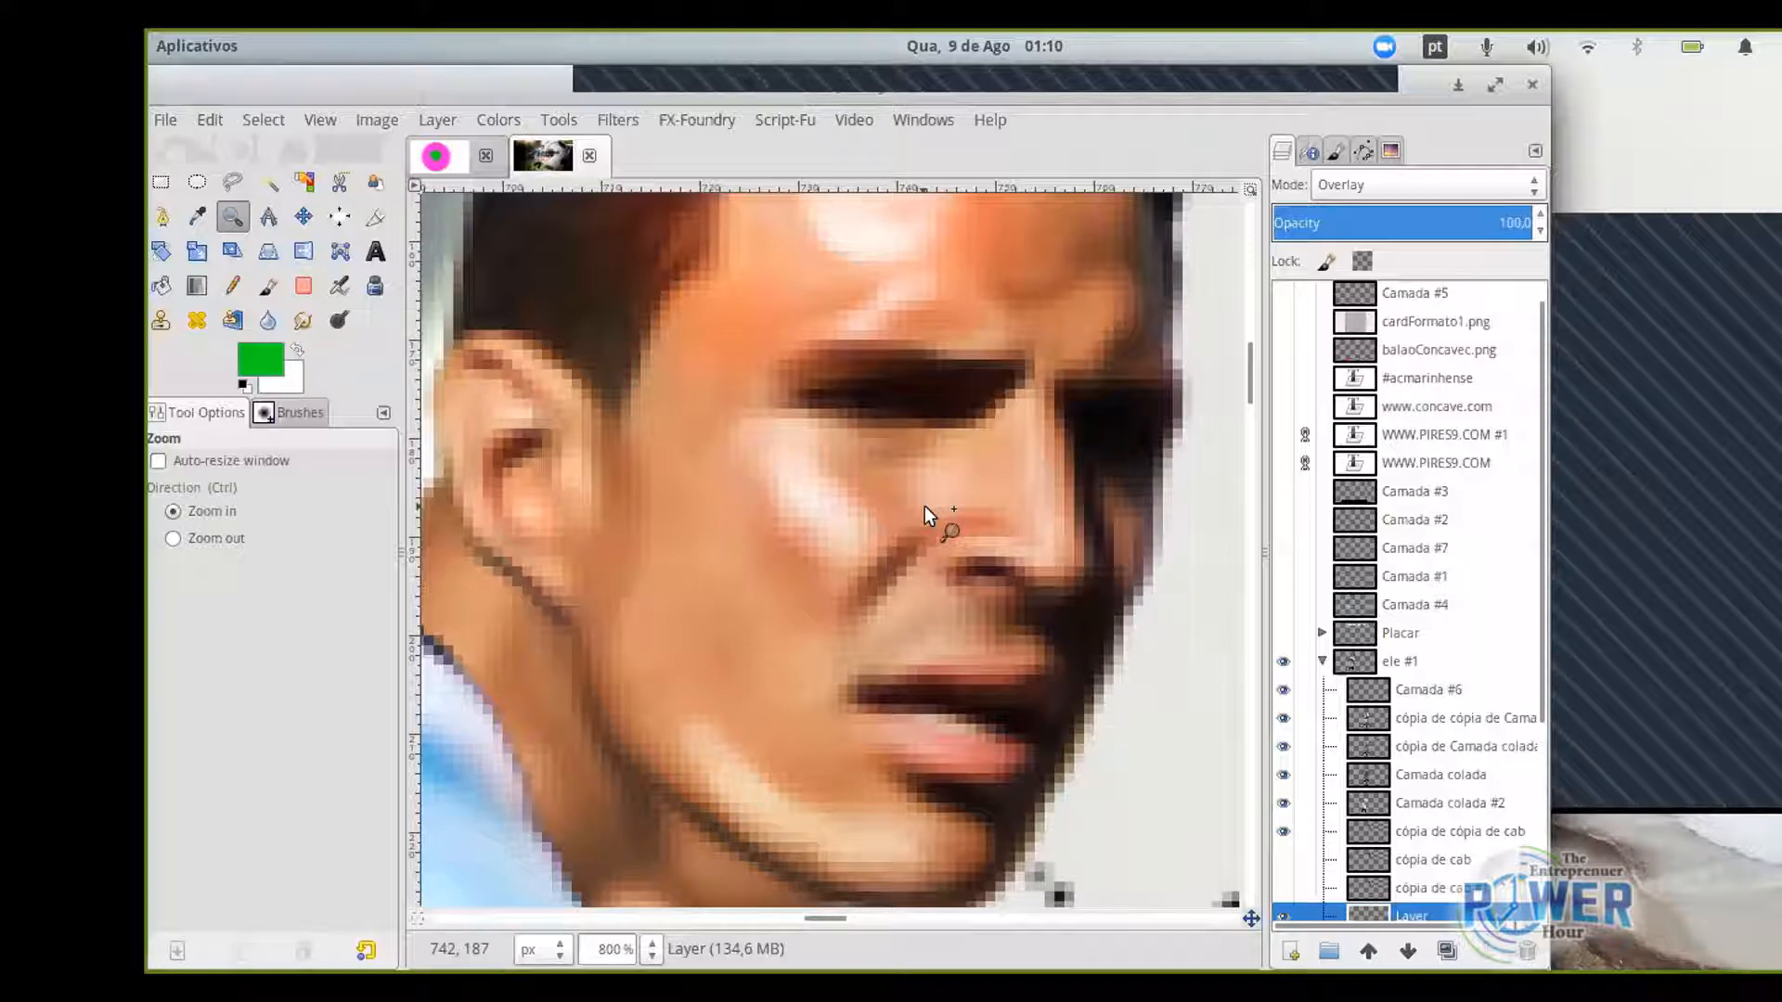
pyautogui.click(652, 949)
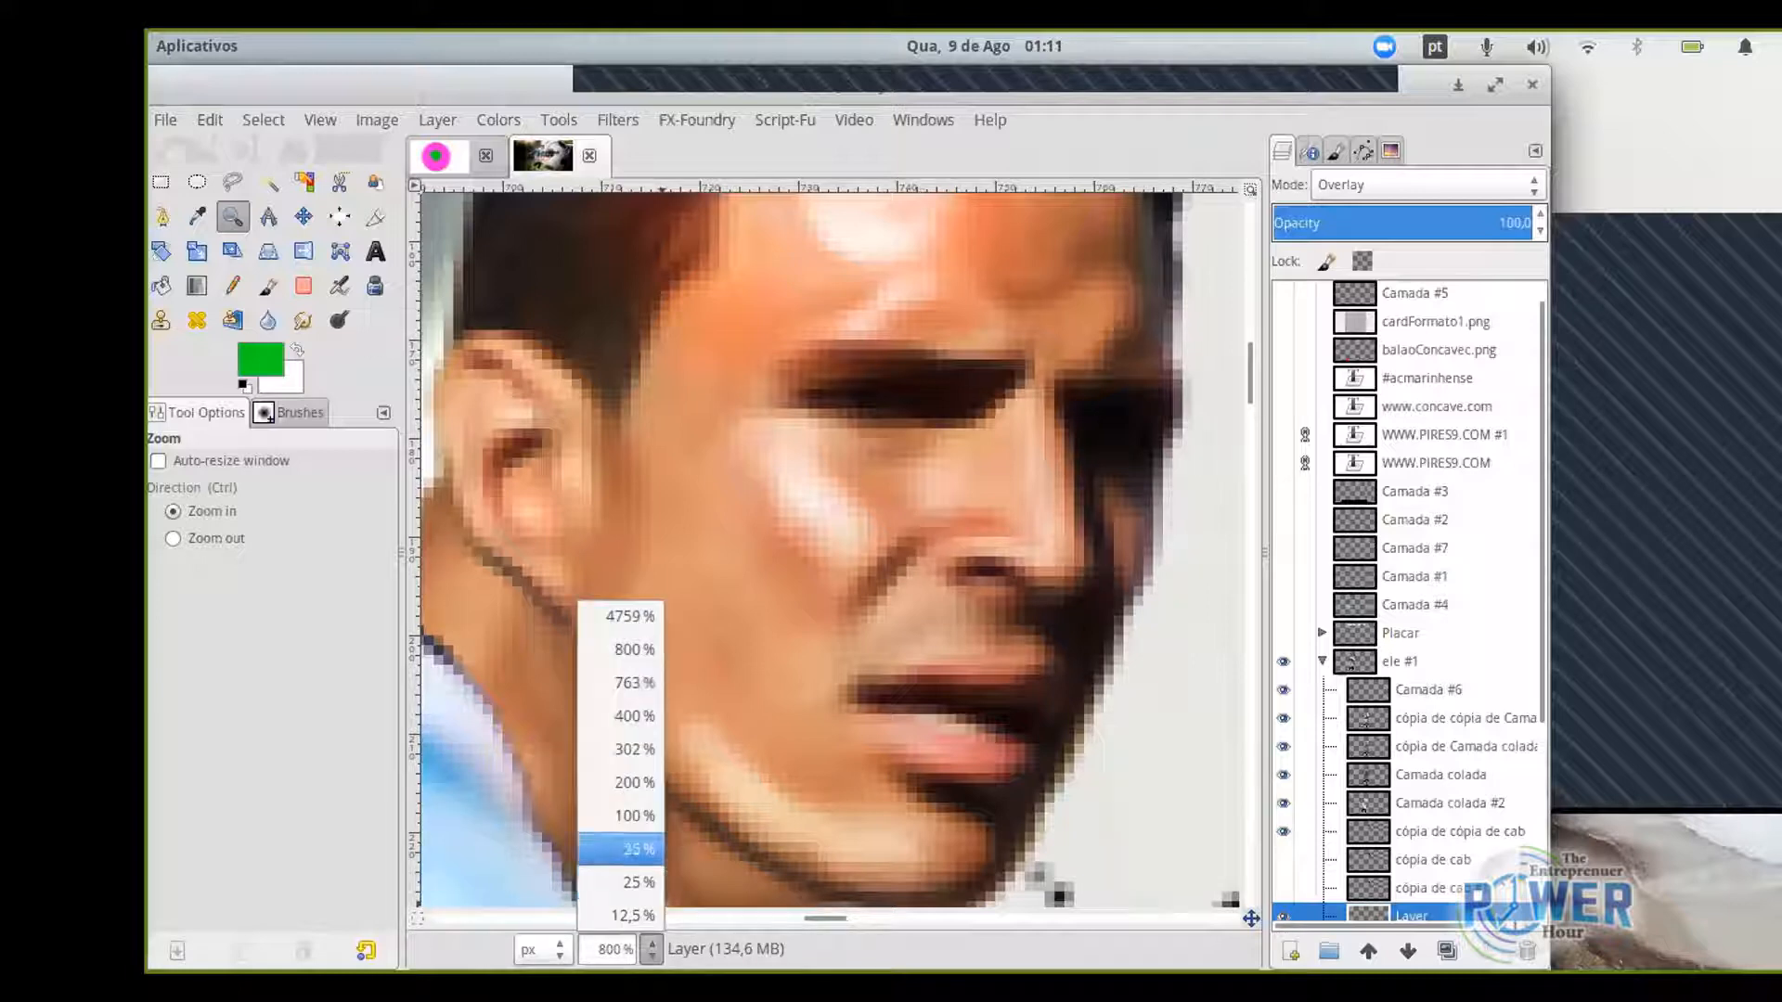
pyautogui.click(634, 816)
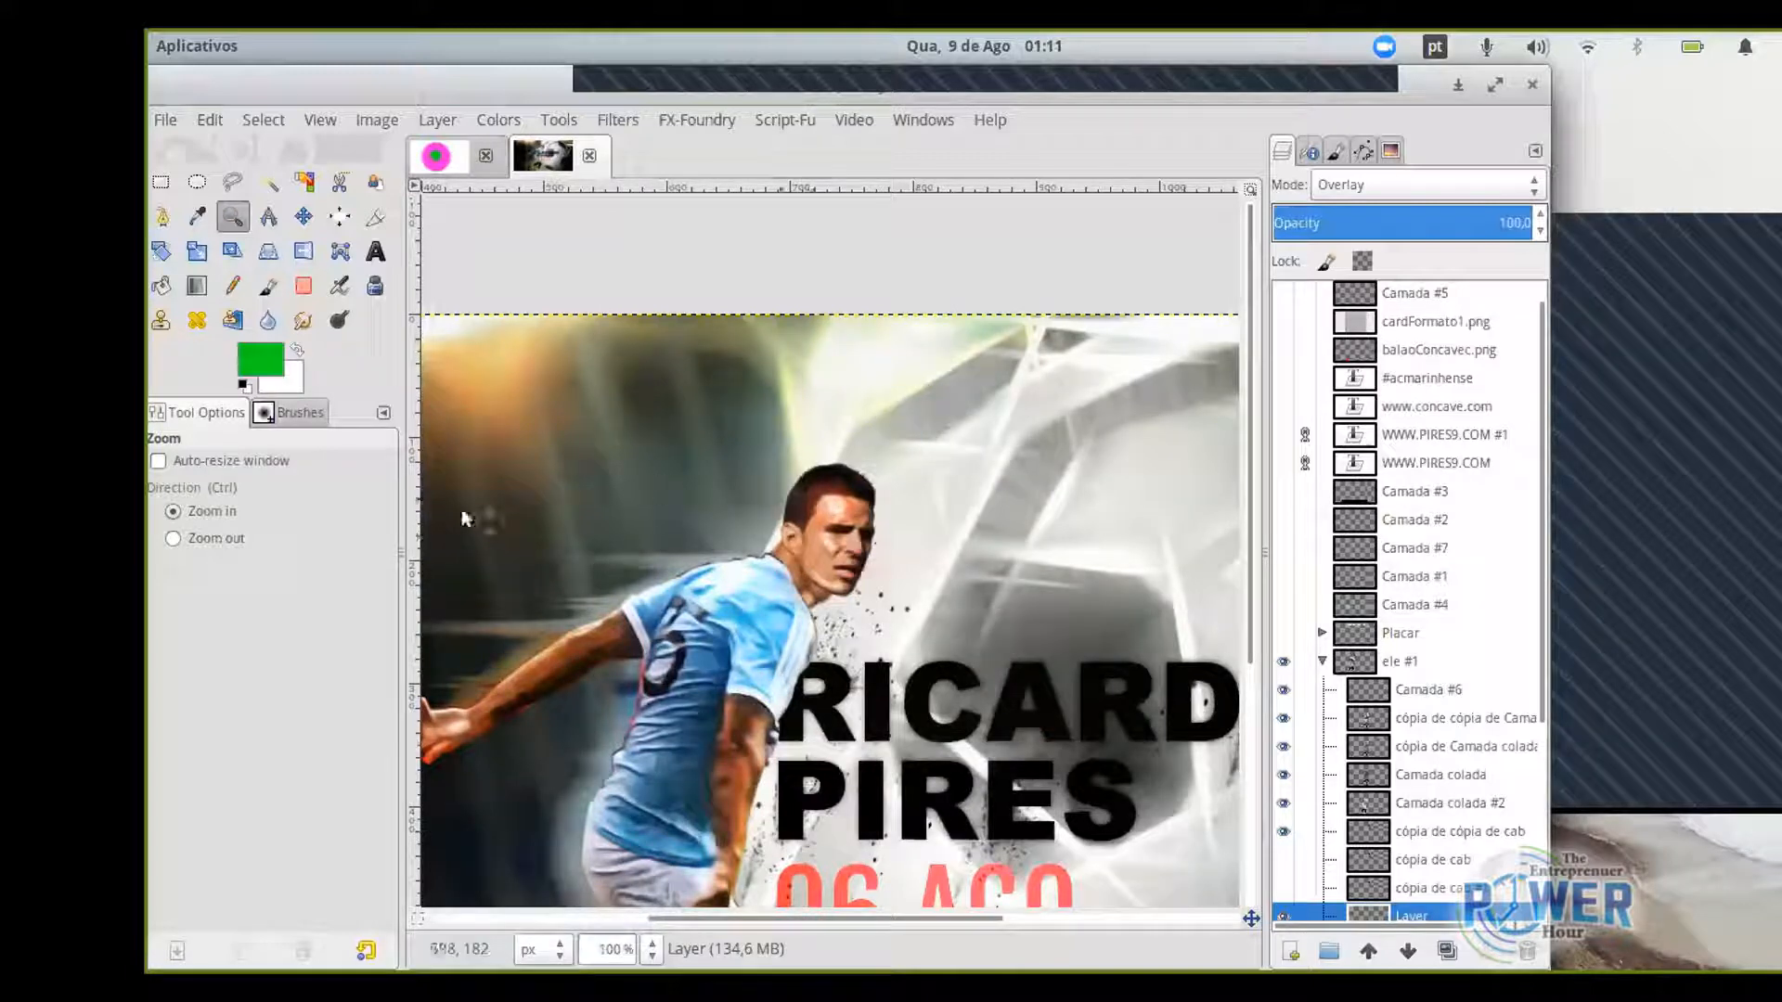
# Close Card3.xcf without saving its changes, and delete the ball copy and ball layers from the remaining image.
pyautogui.click(590, 155)
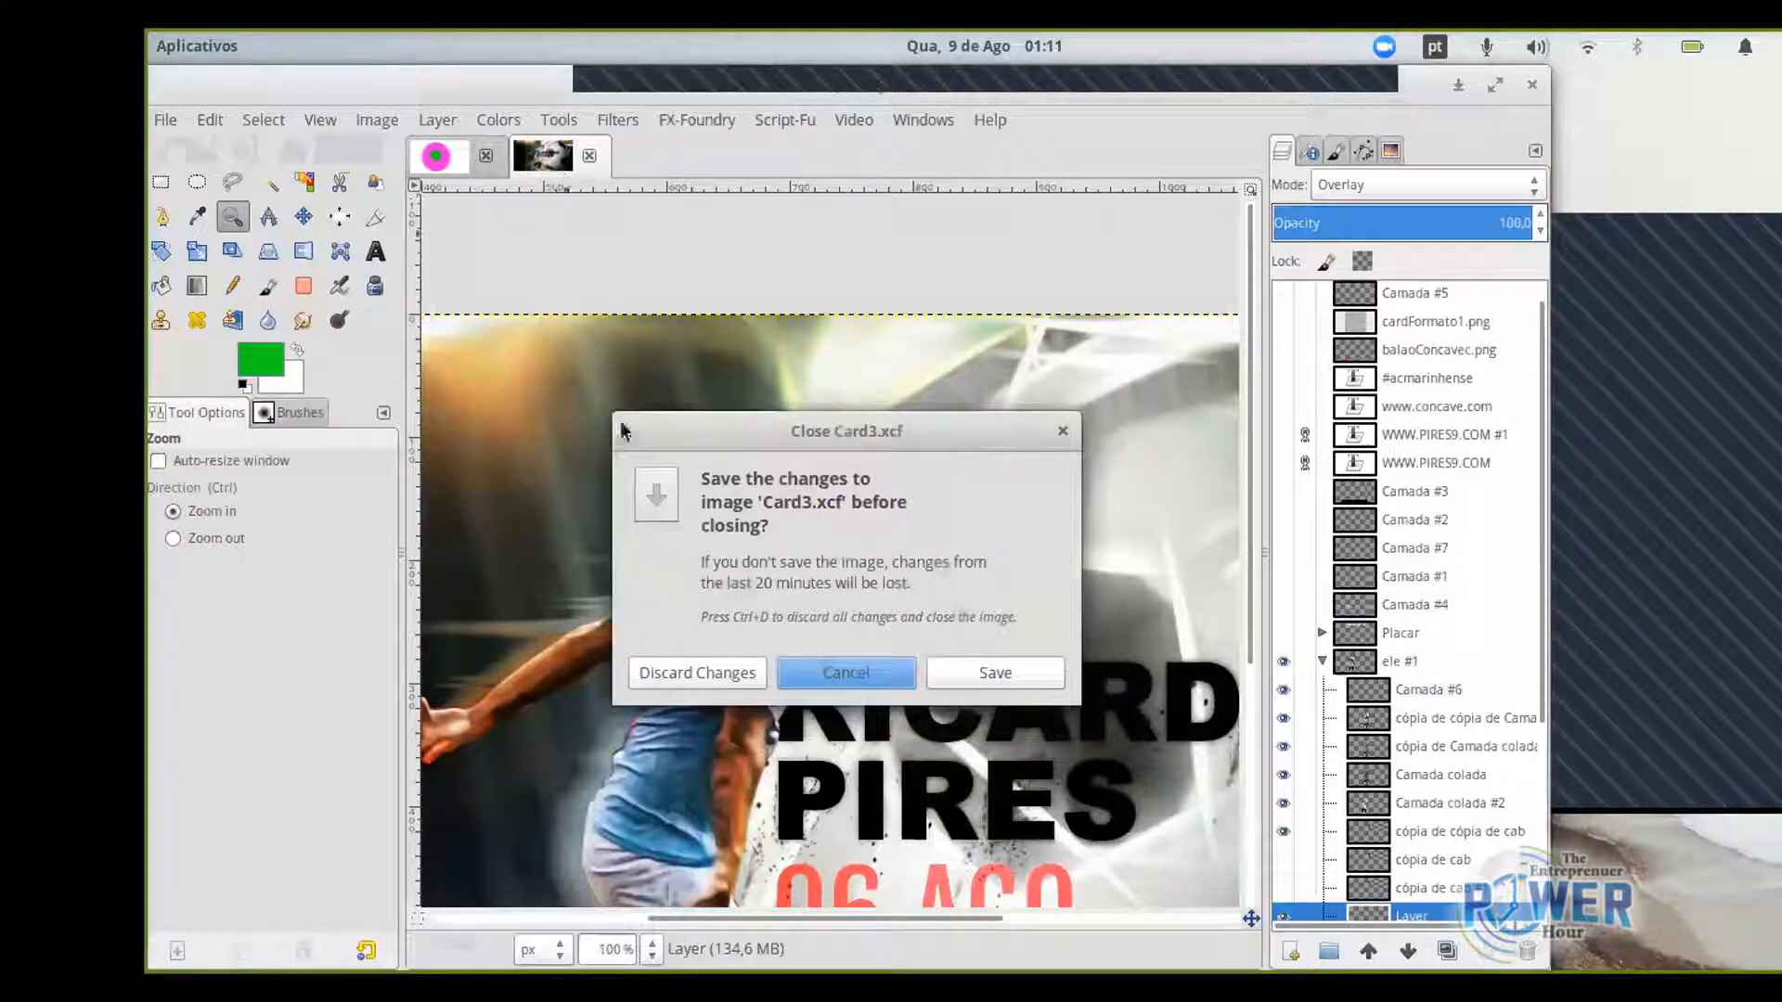
pyautogui.click(699, 672)
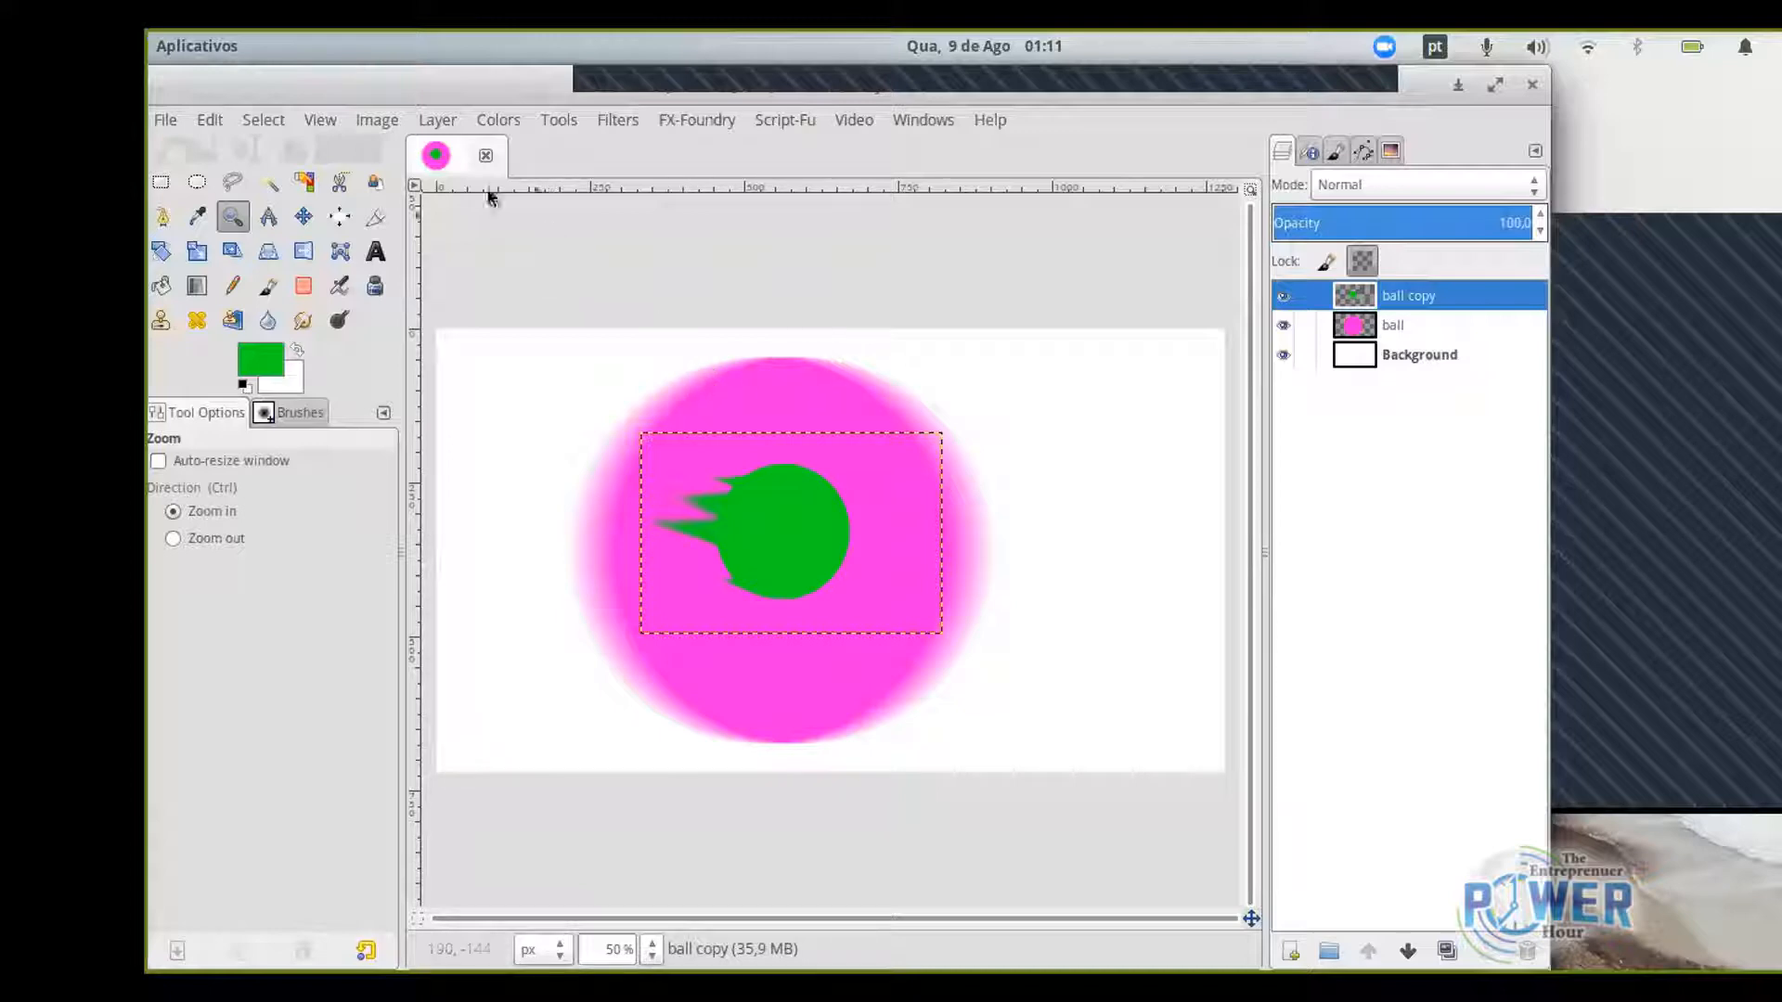
pyautogui.click(1528, 951)
pyautogui.click(1527, 951)
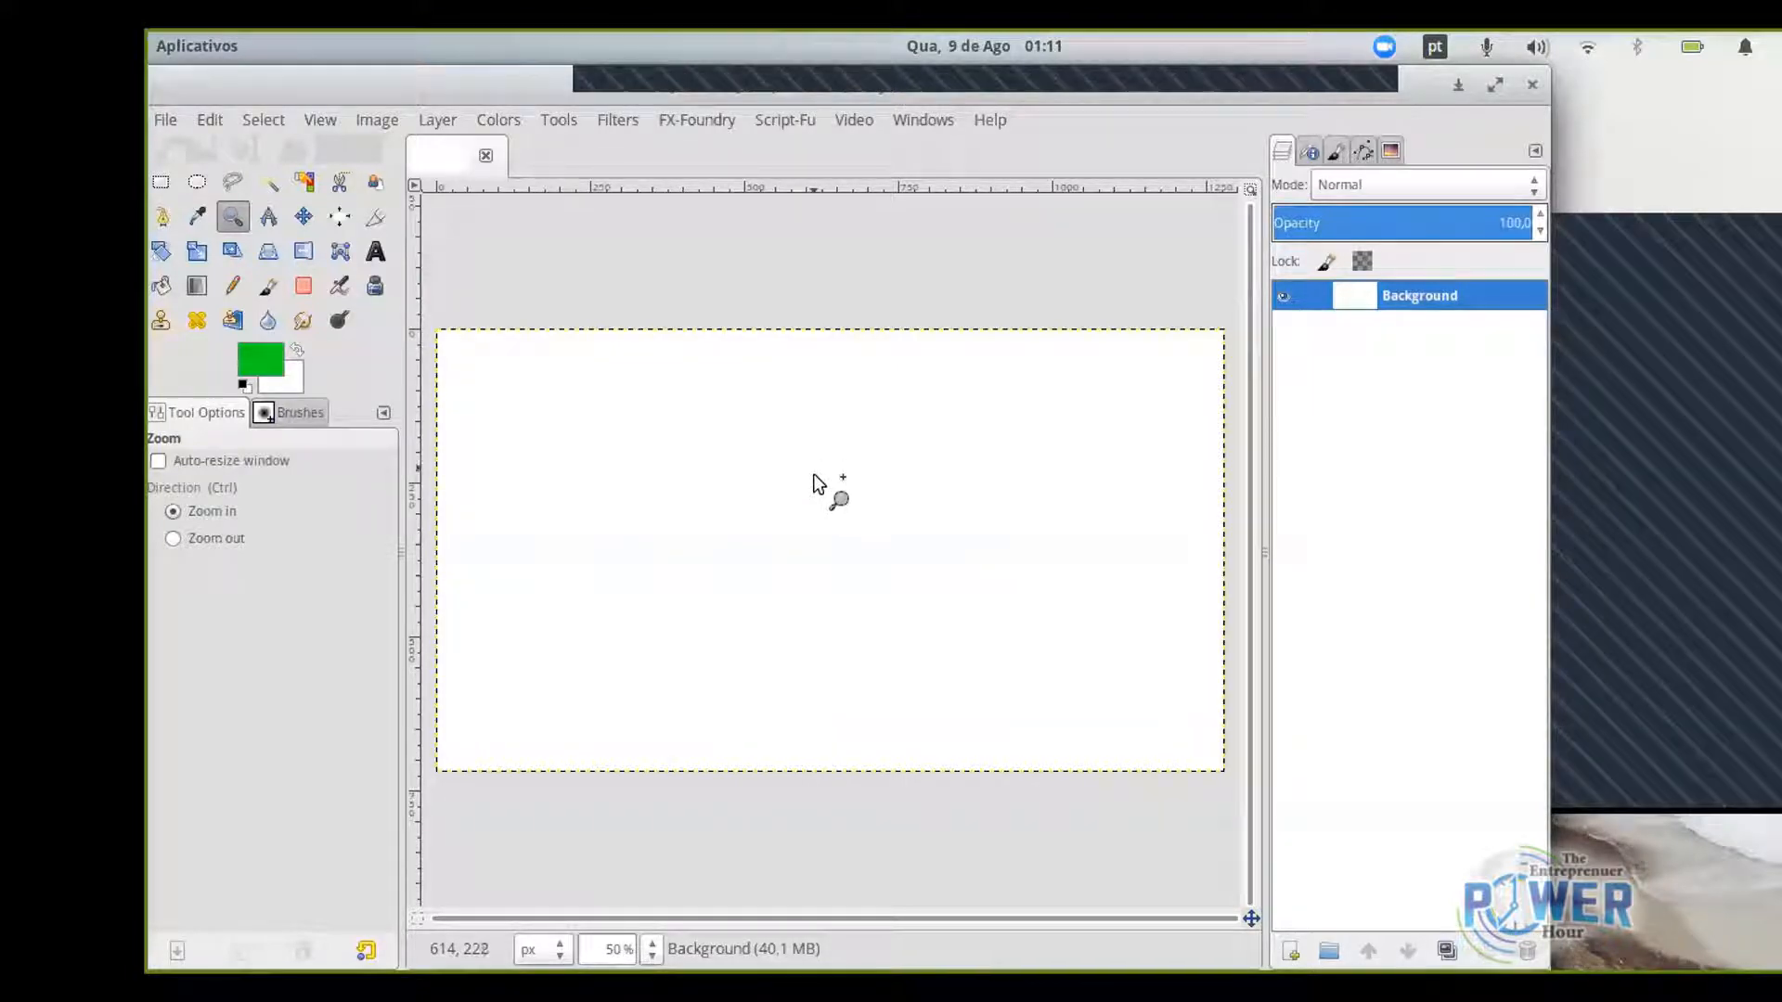
# Switch to Firefox and search Google Images for "fire".
pyautogui.moveTo(1086, 969)
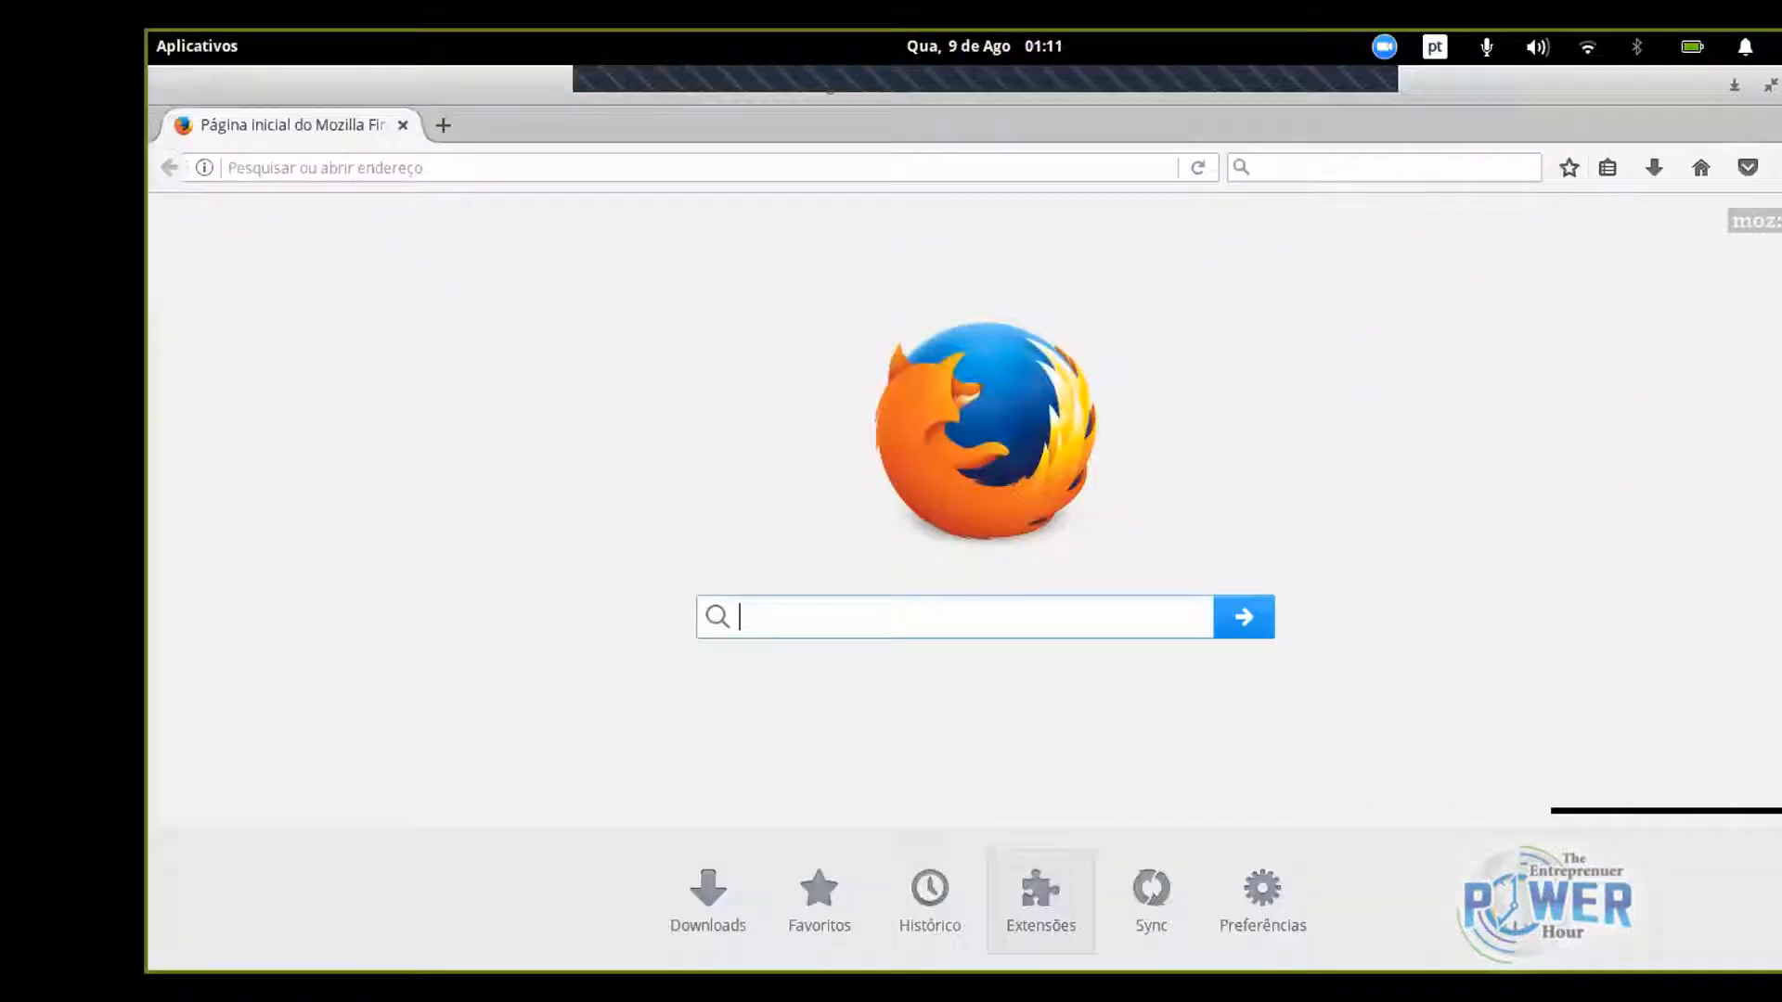
pyautogui.click(703, 163)
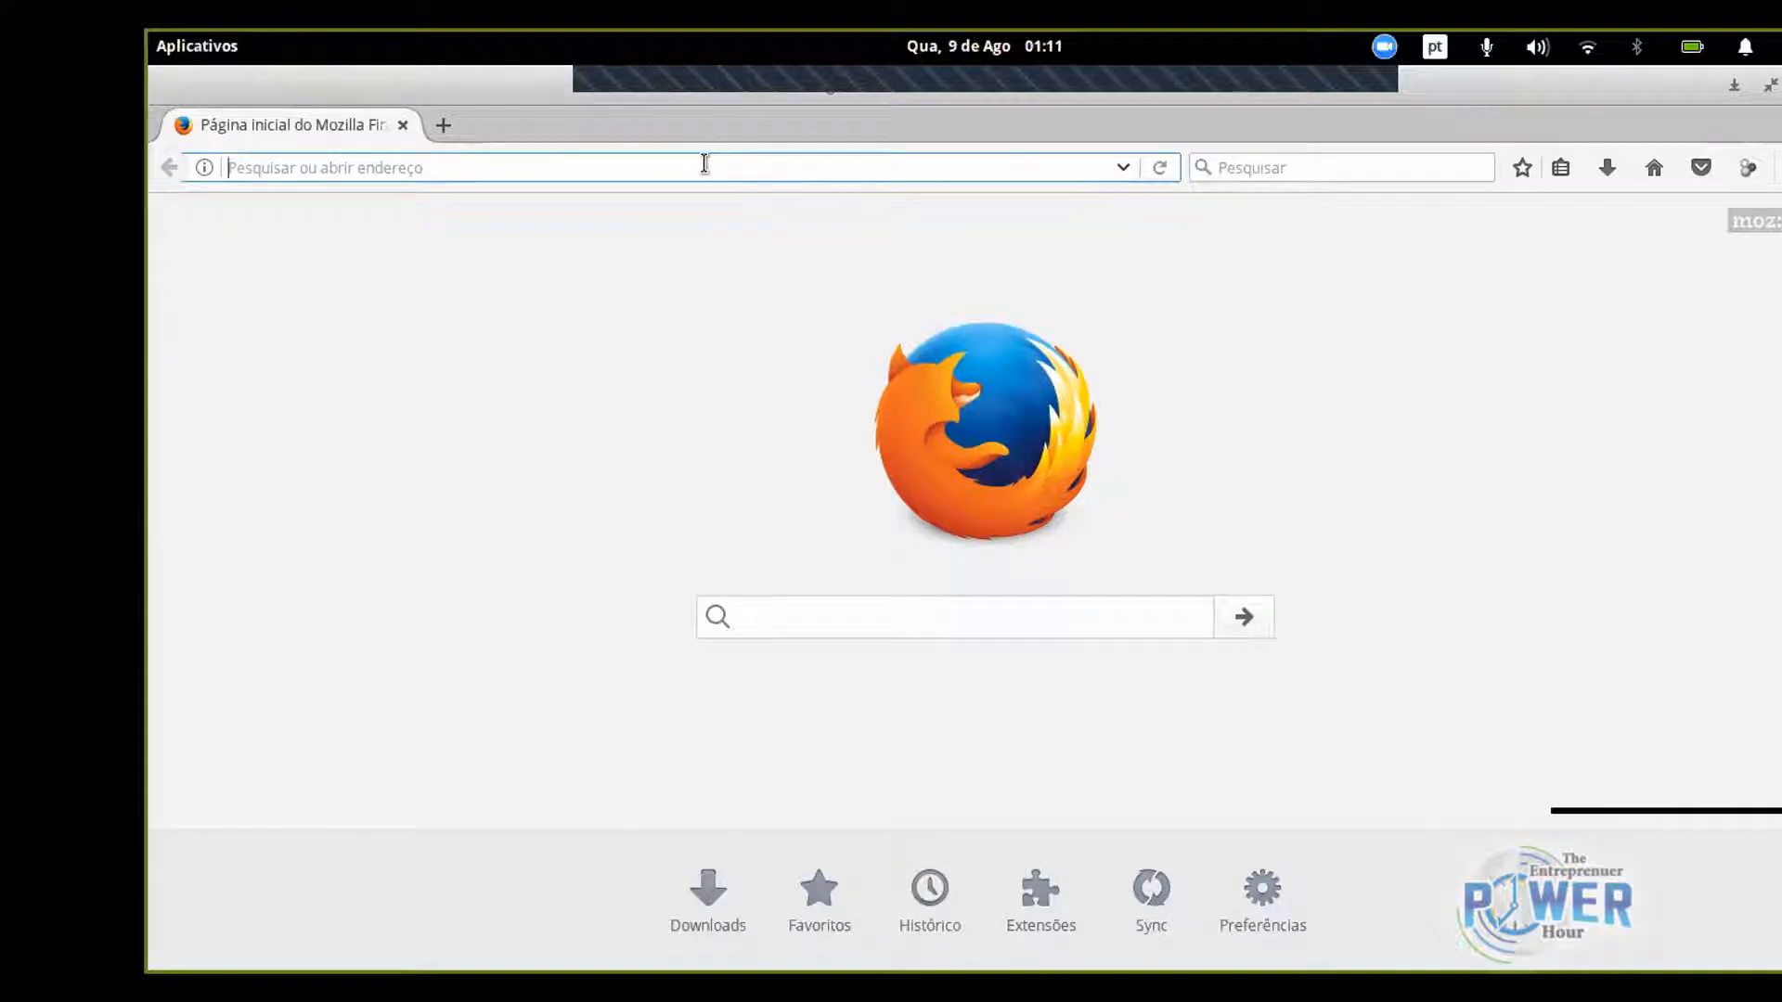
pyautogui.write('fire')
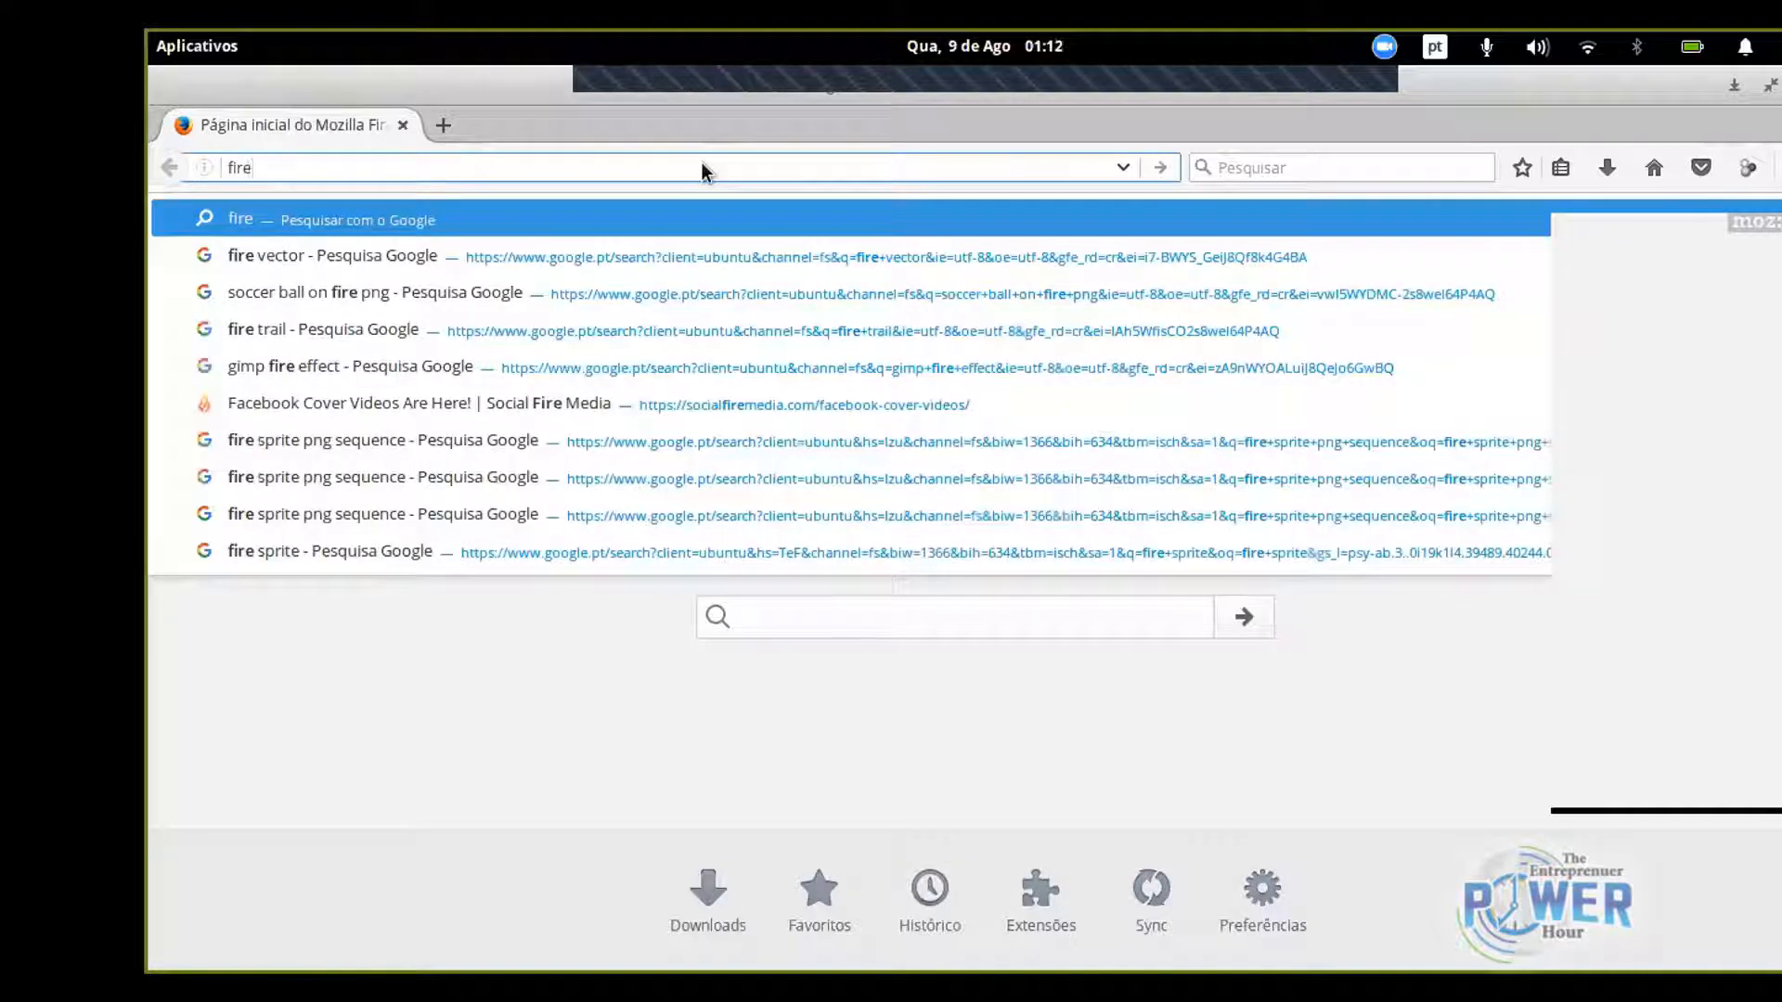
pyautogui.press('Return')
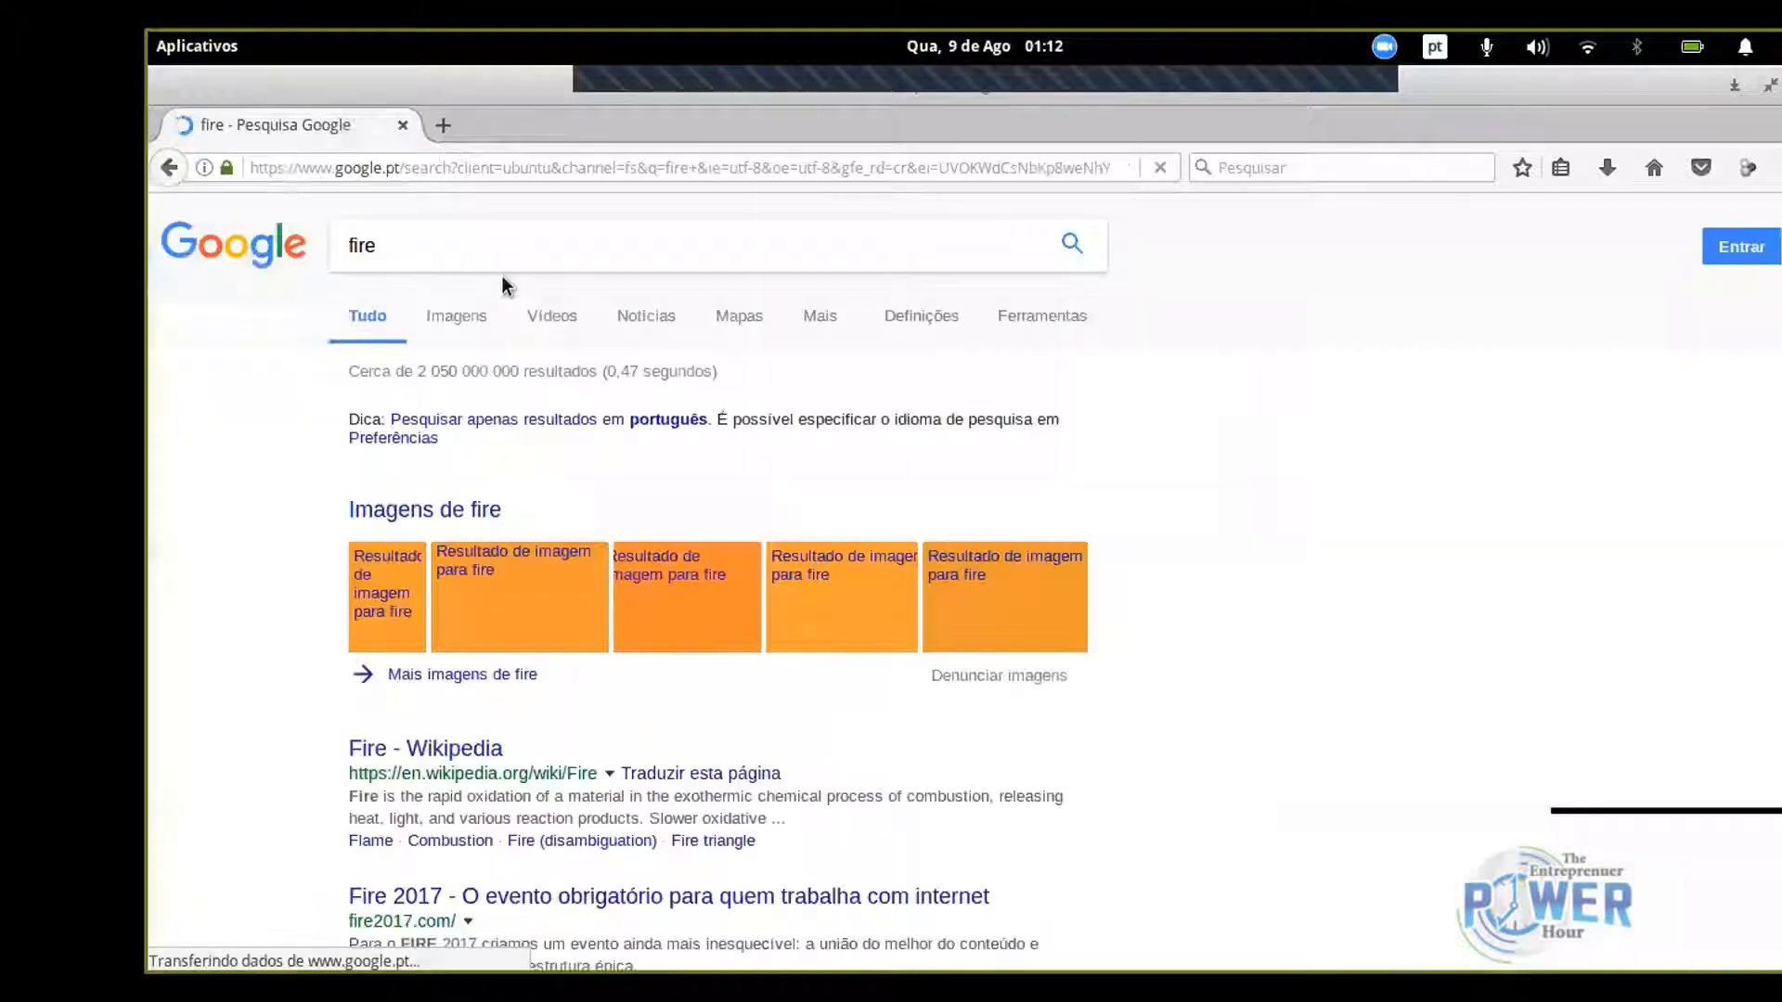
pyautogui.click(474, 315)
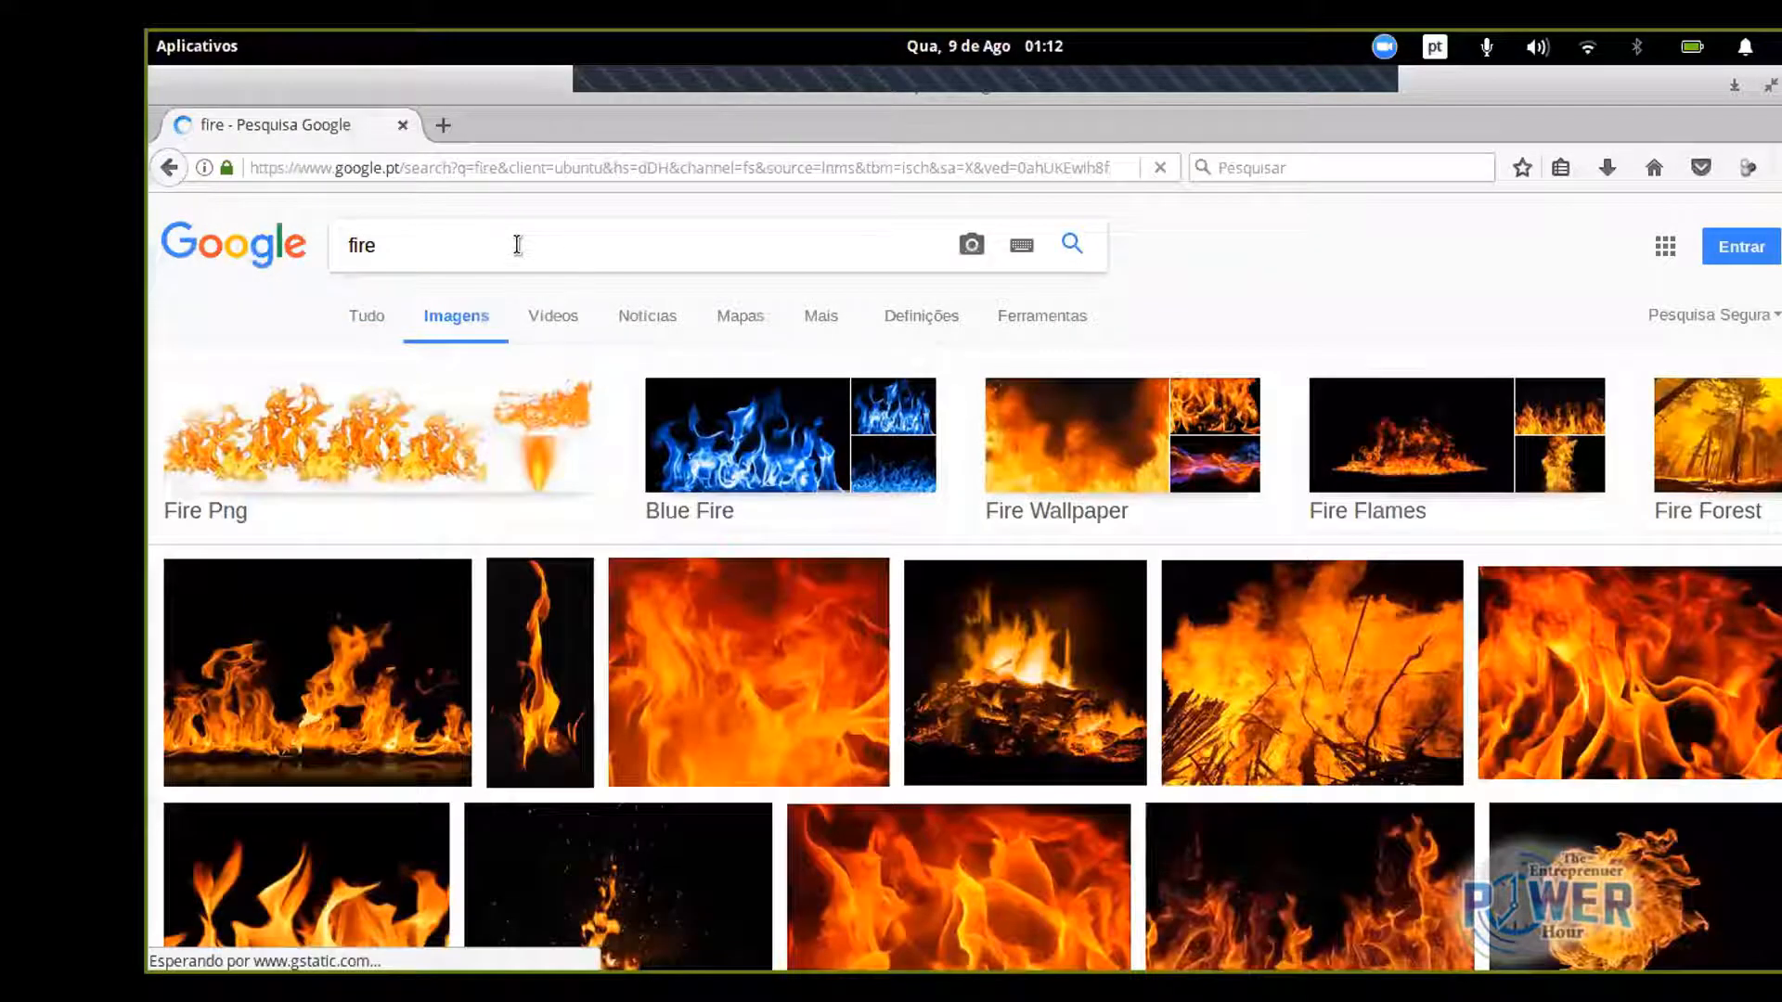
# Refine the image search to "fire png image".
pyautogui.click(519, 247)
pyautogui.write('png ')
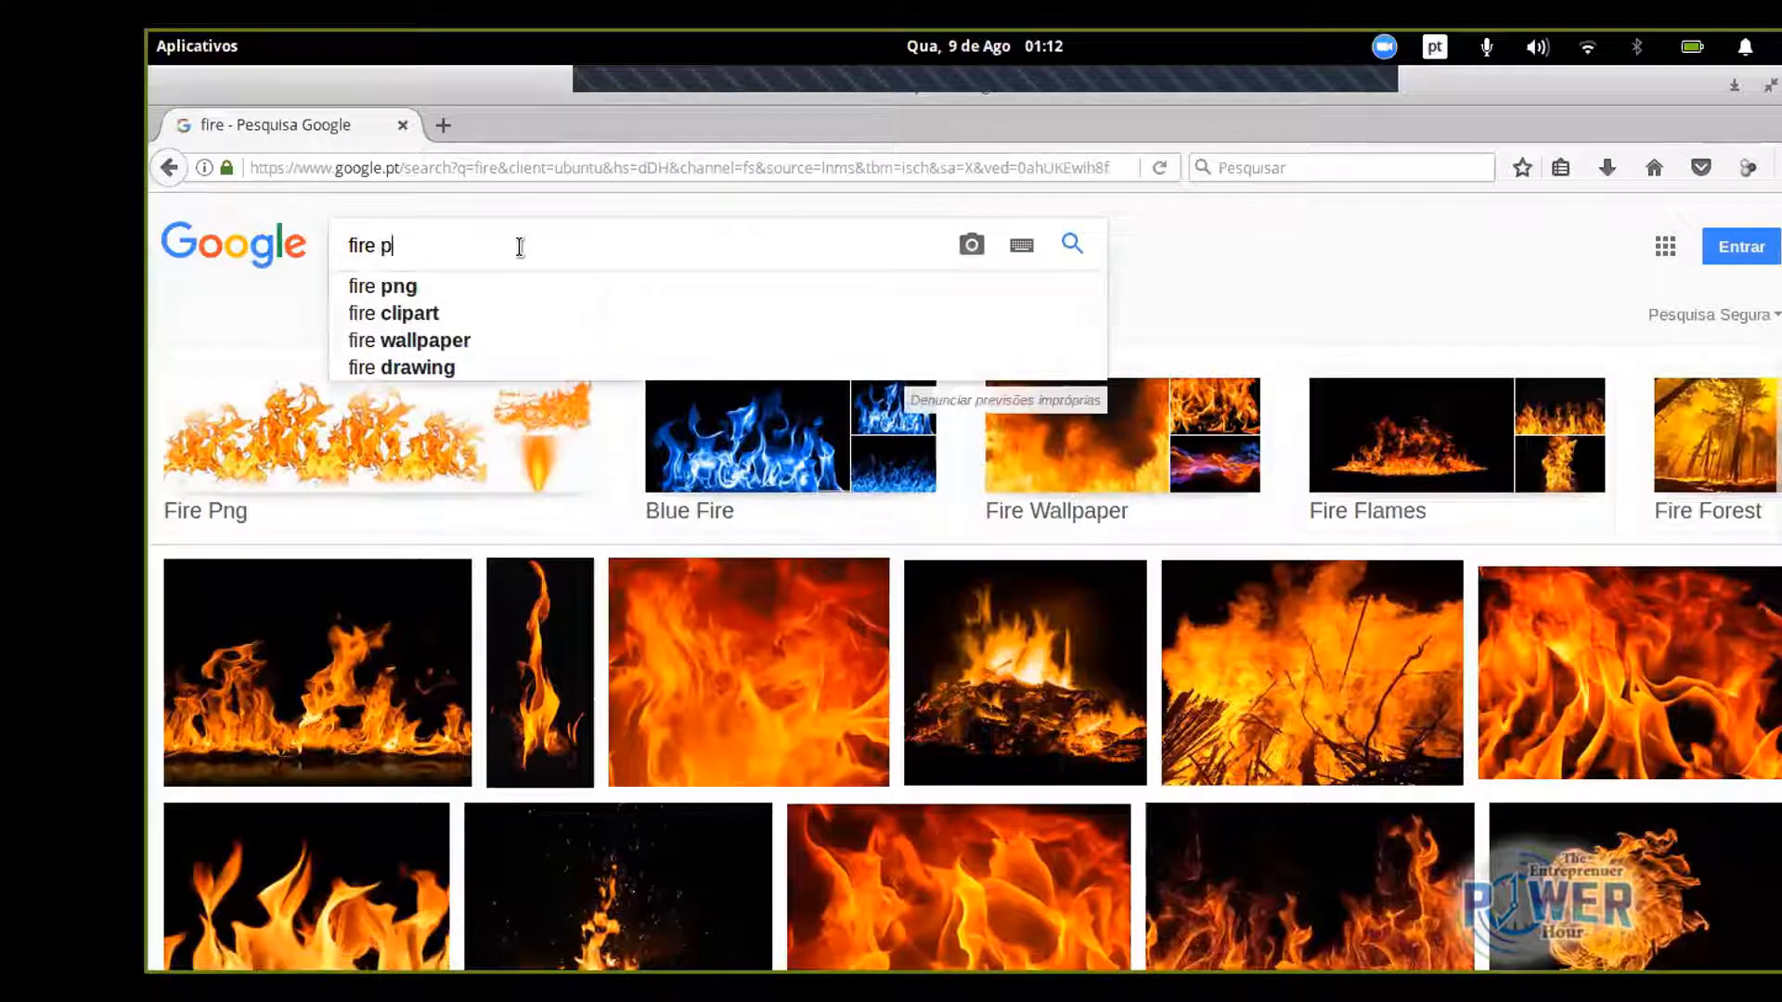
pyautogui.write('image')
pyautogui.press('Return')
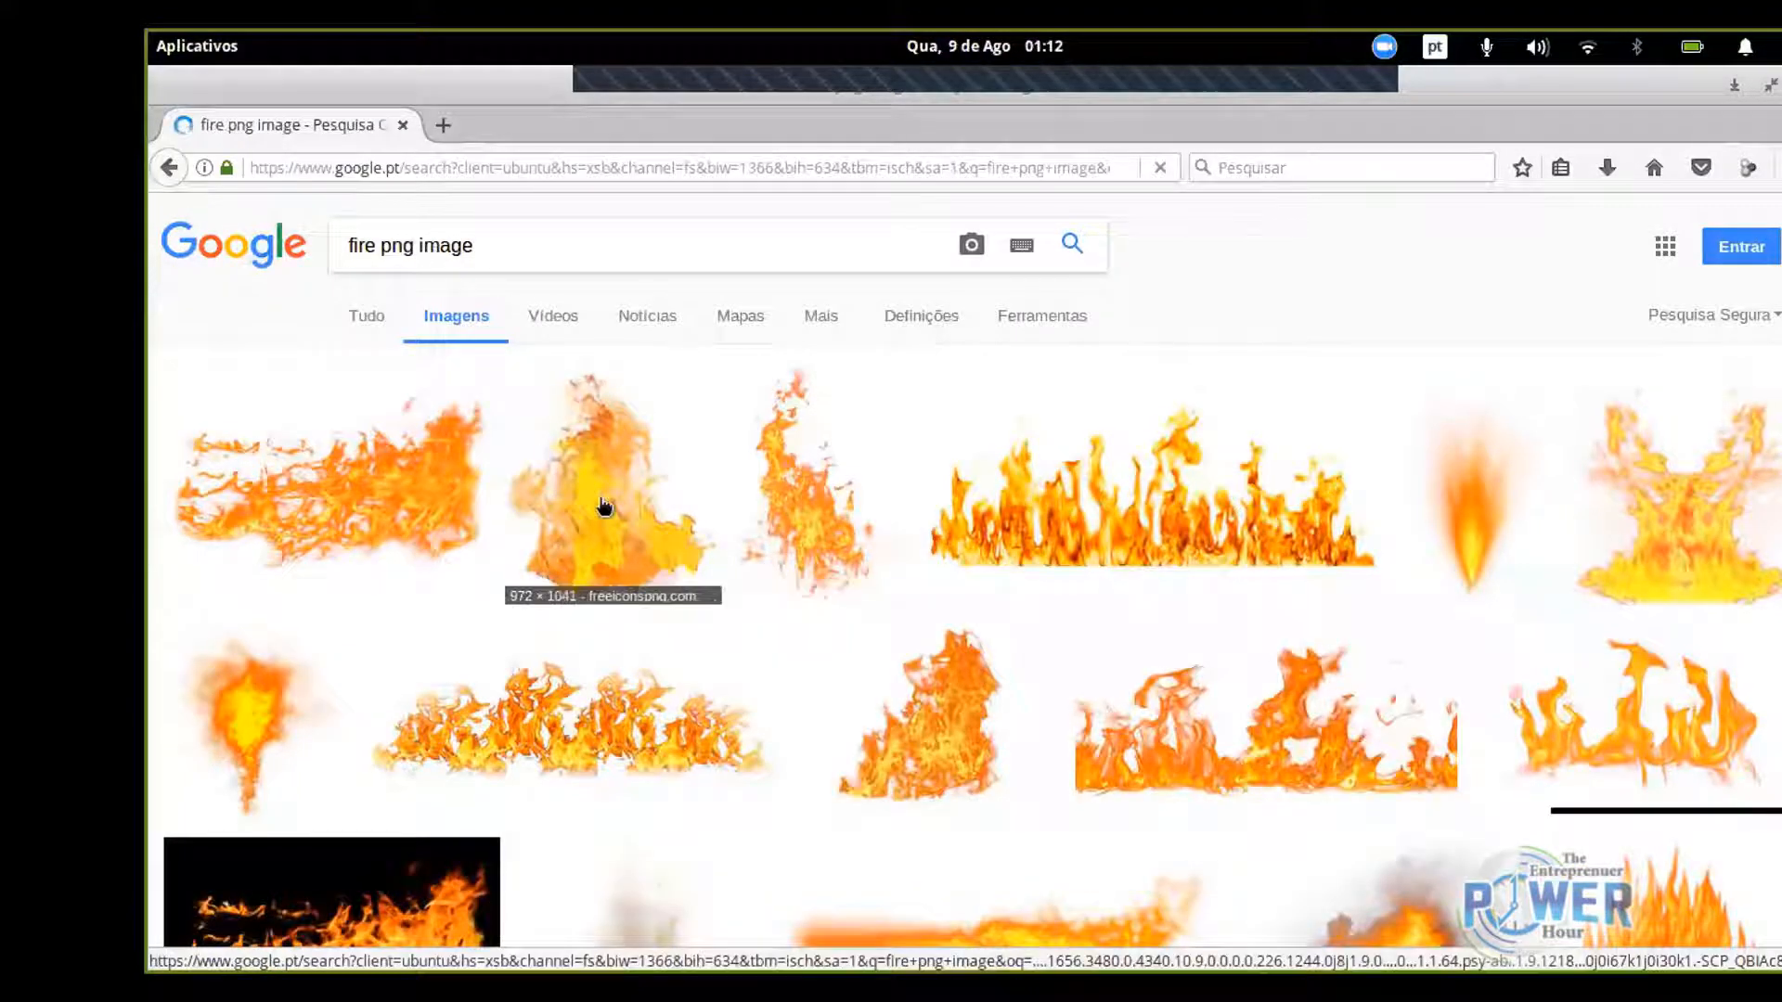
# Open the 972 × 1041 FreeIconsPNG fire picture and save it as a PNG in the home folder.
pyautogui.click(603, 506)
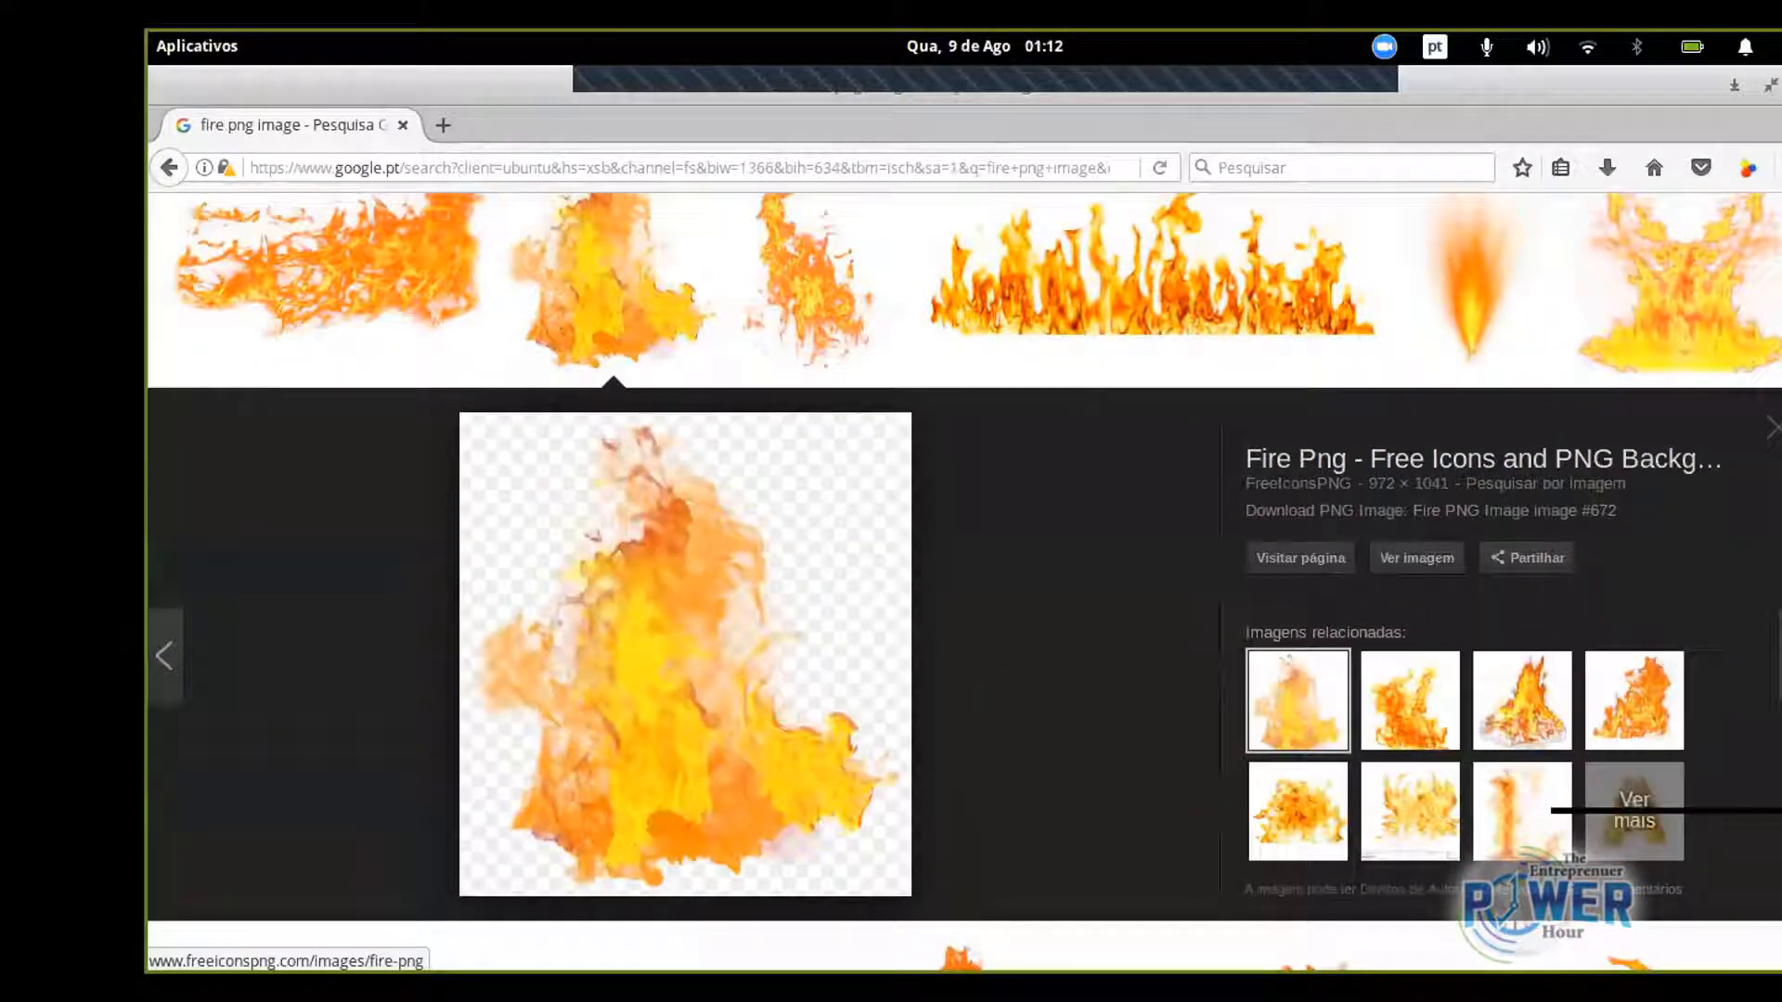
pyautogui.rightClick(713, 677)
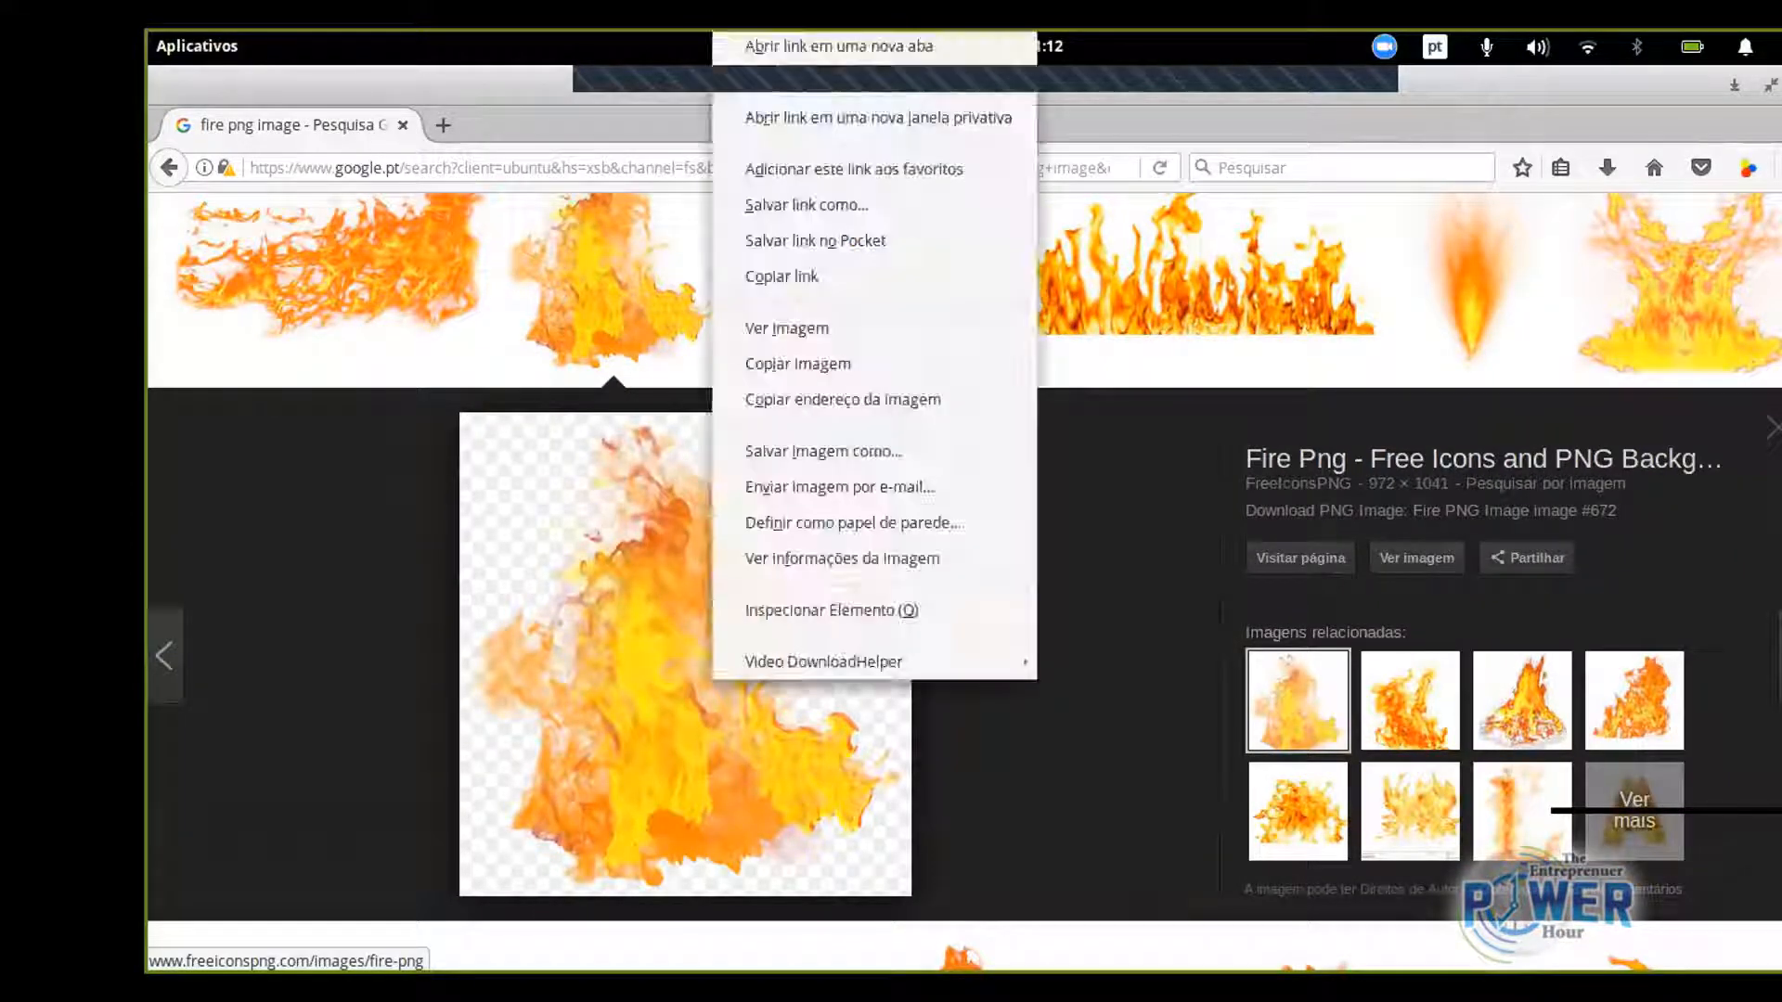
pyautogui.click(850, 449)
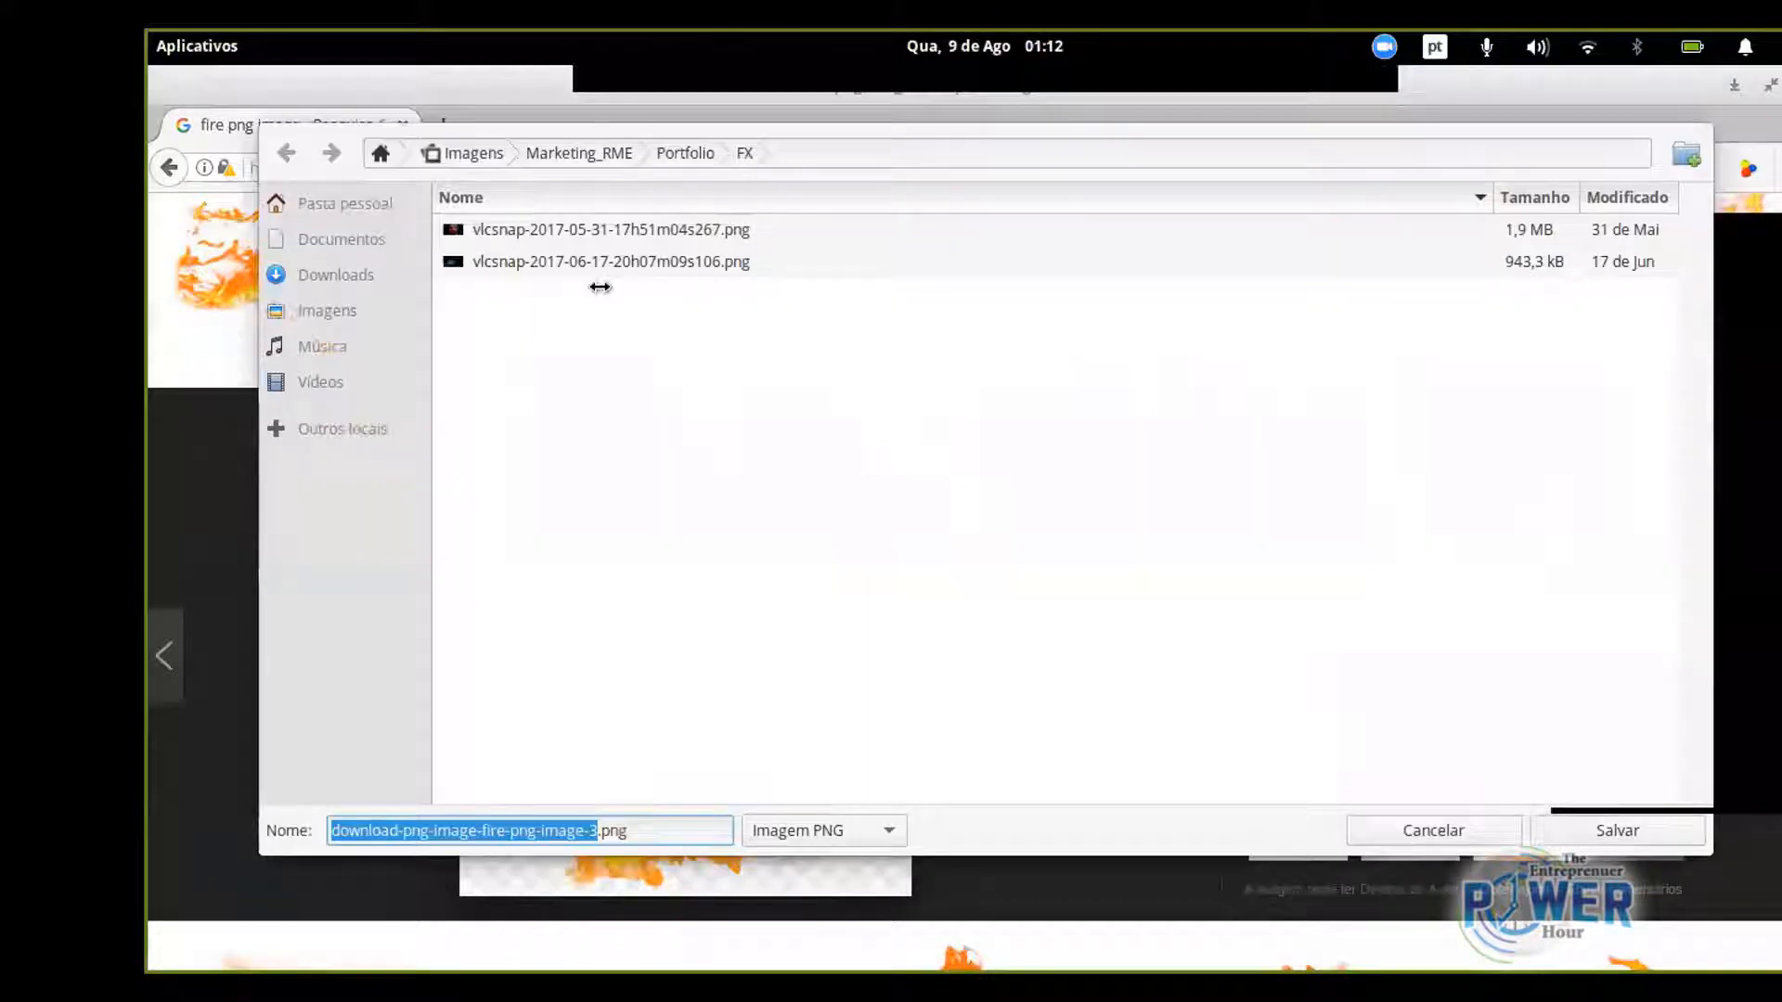
pyautogui.click(344, 203)
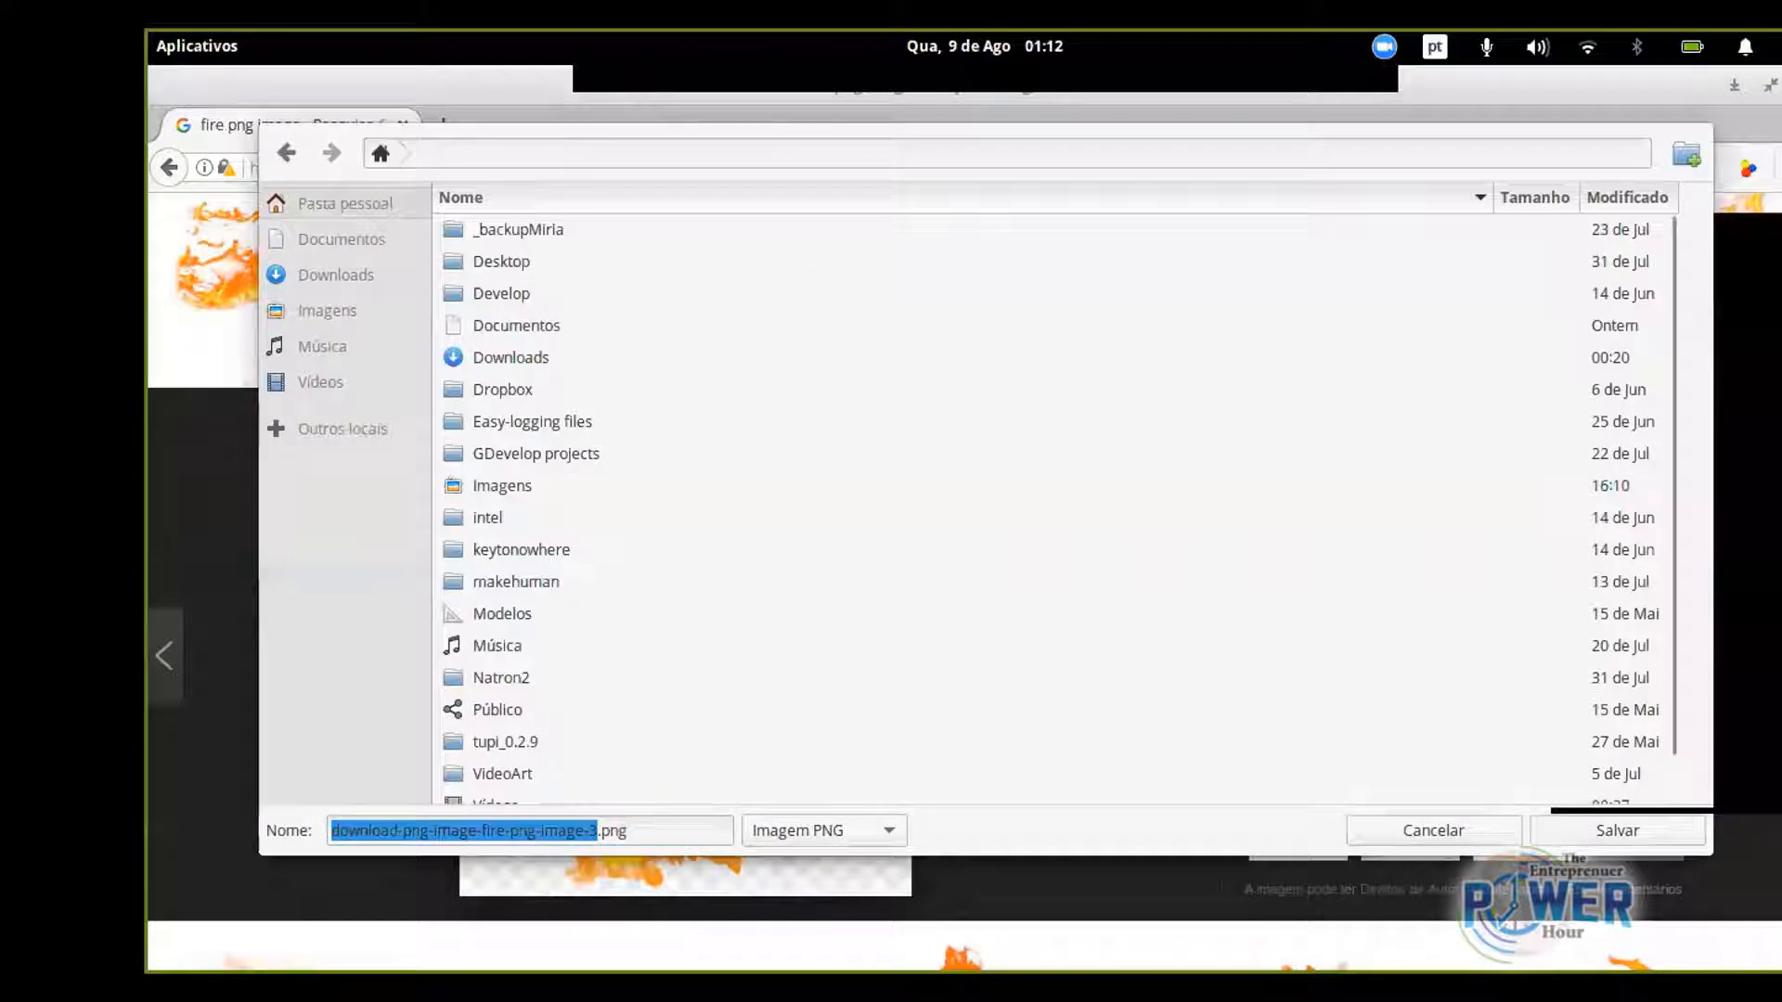
pyautogui.press('Escape')
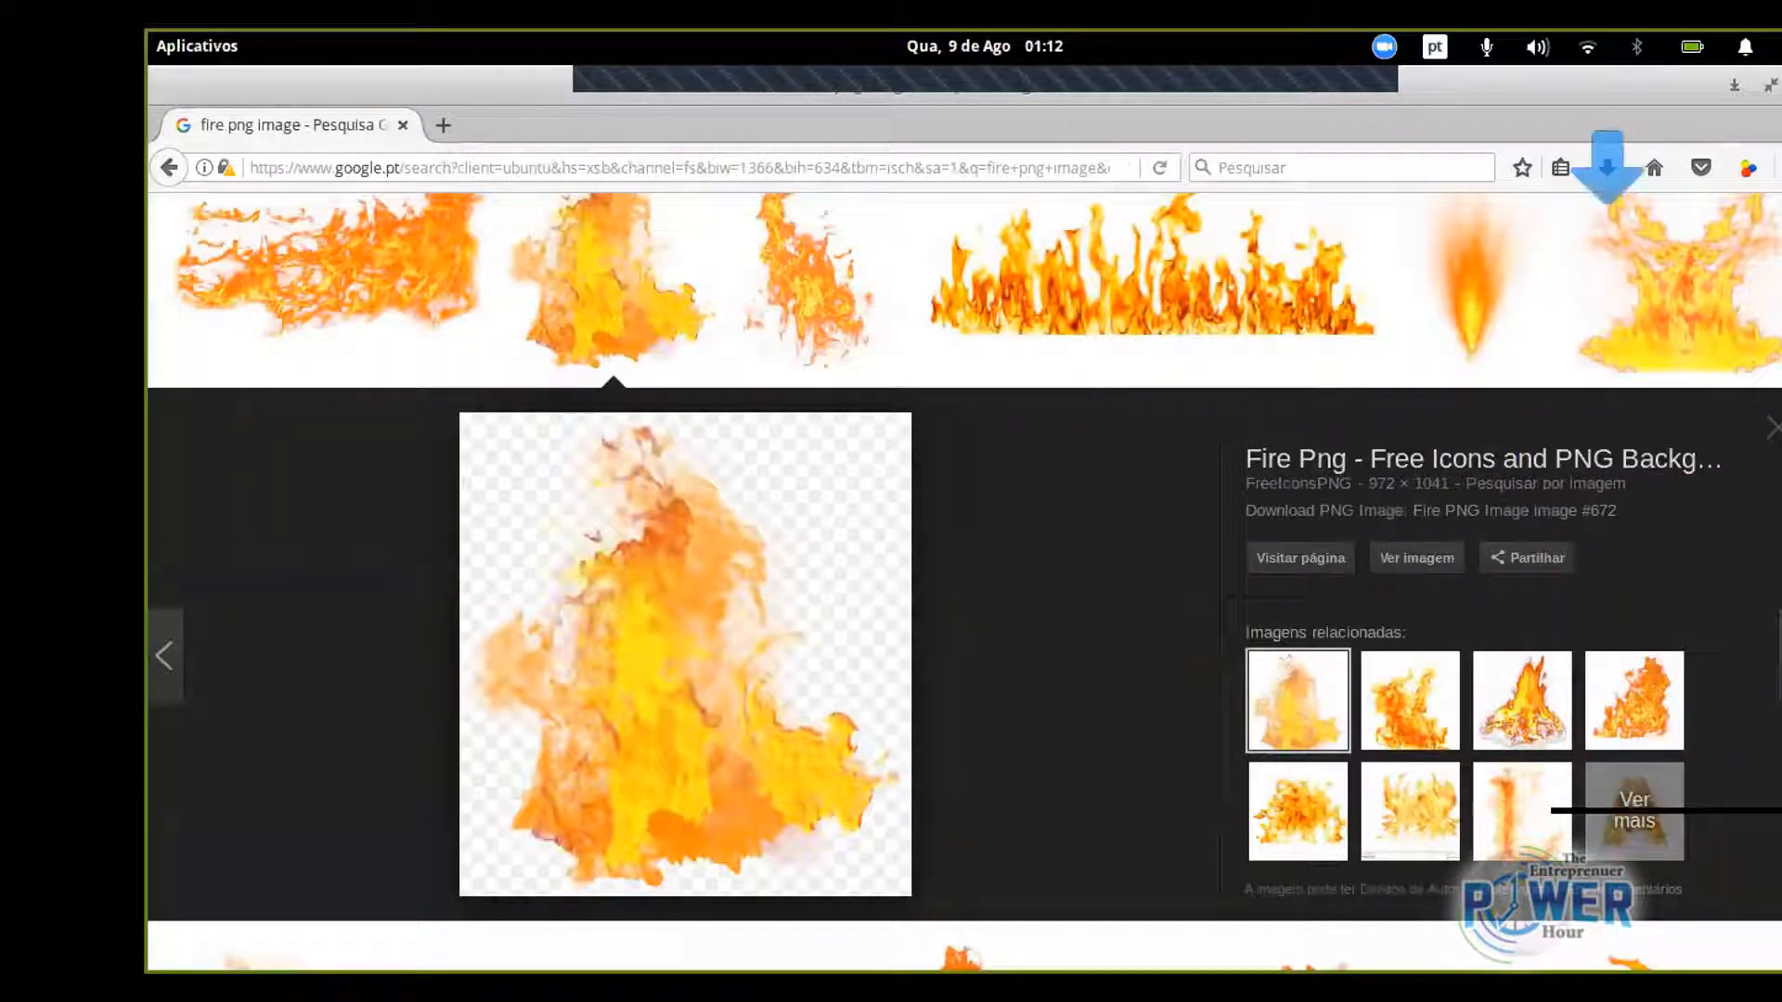
# Switch to GIMP and open download-png-image-fire-png-image-3.png from the home folder as a new layer.
pyautogui.hotkey('alt', 'Tab')
pyautogui.click(165, 120)
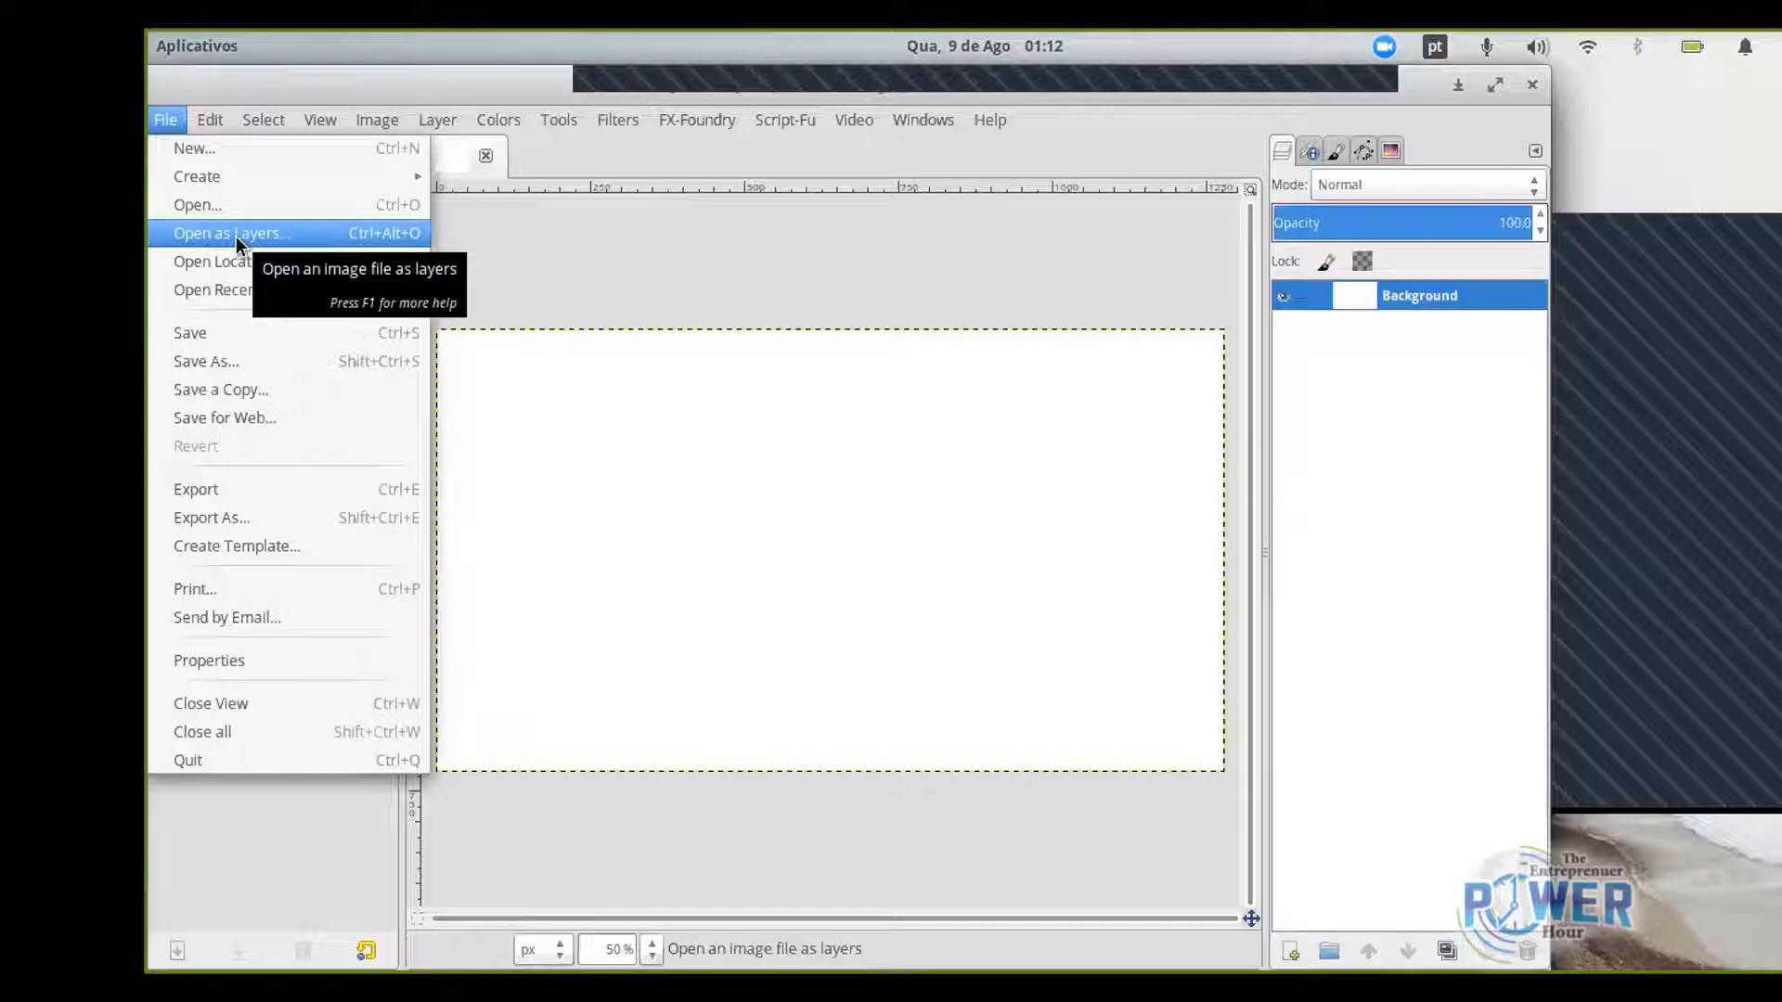
pyautogui.click(617, 70)
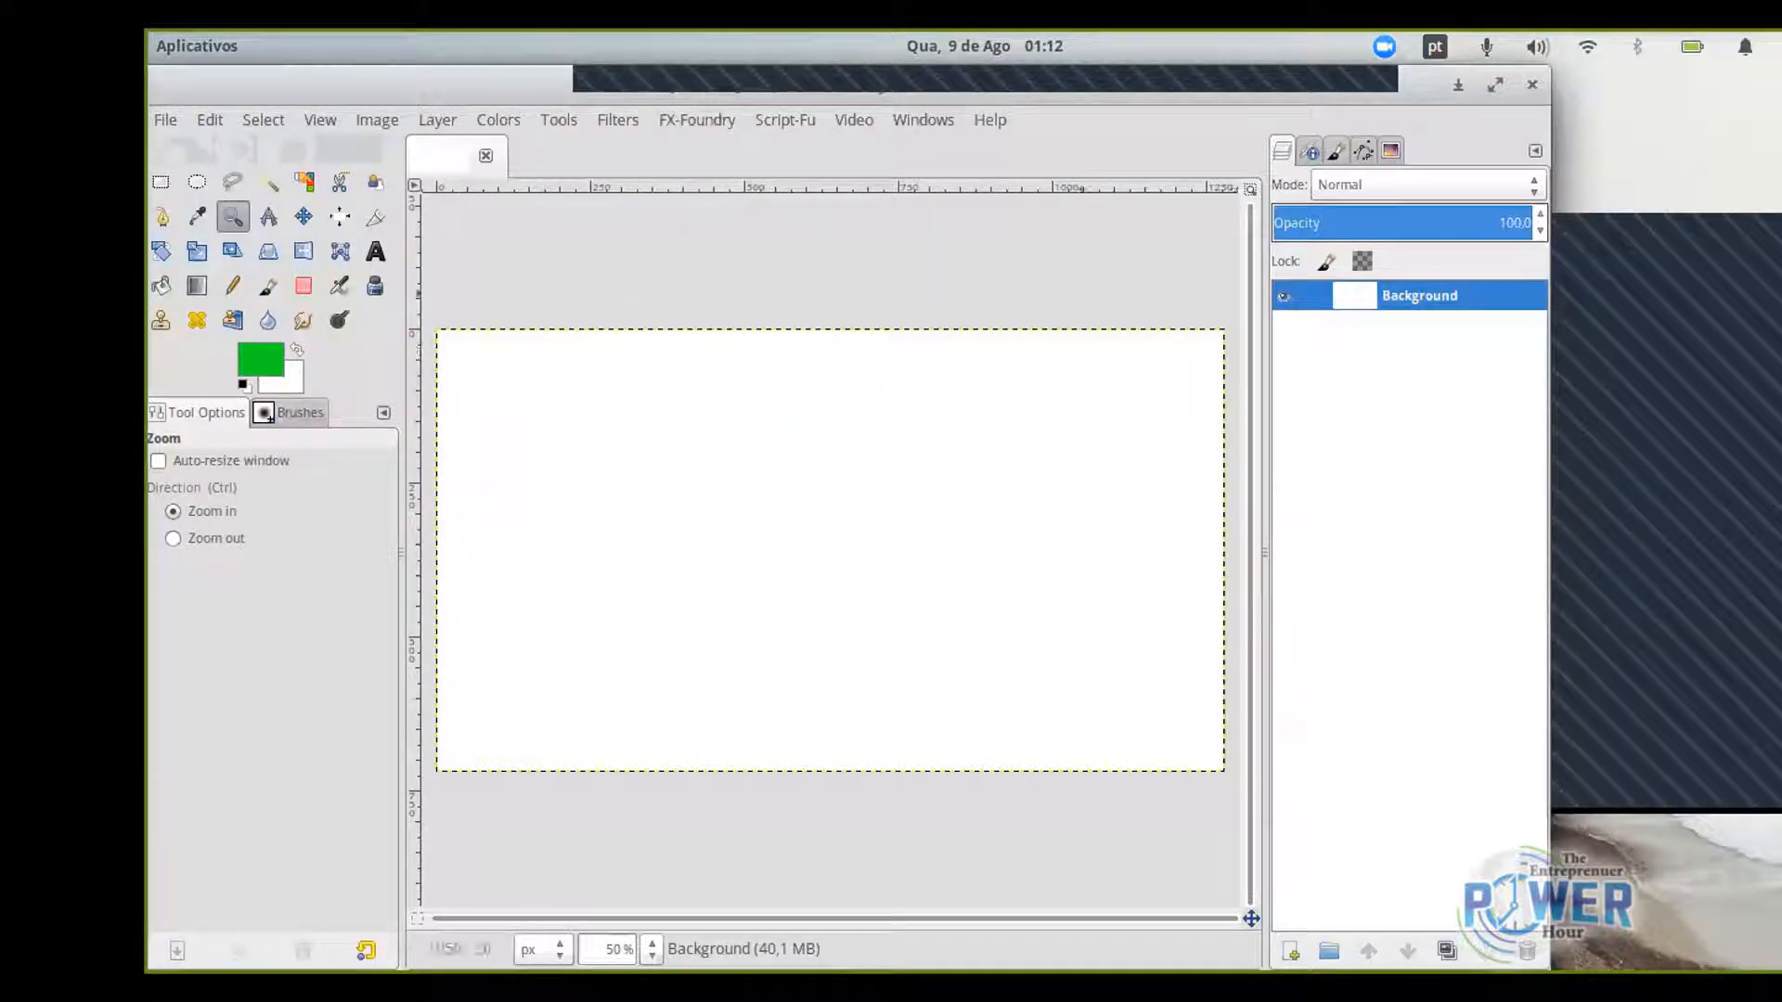
pyautogui.click(172, 120)
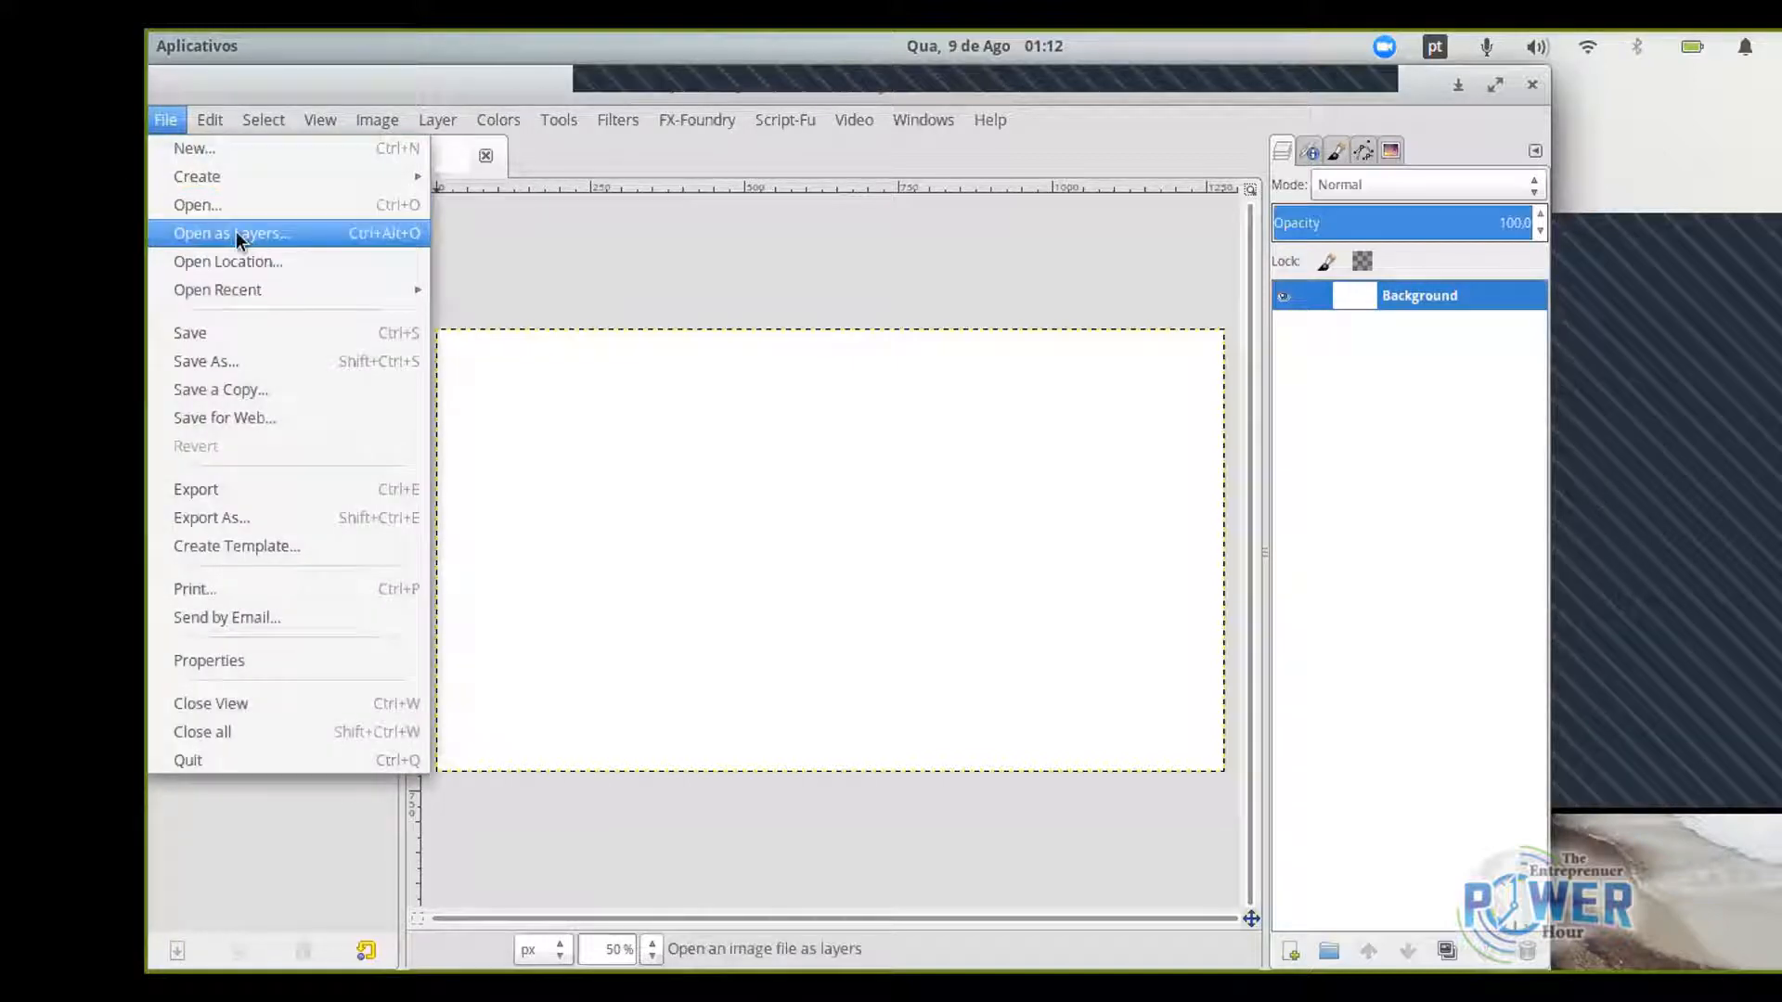
pyautogui.click(236, 231)
pyautogui.click(227, 276)
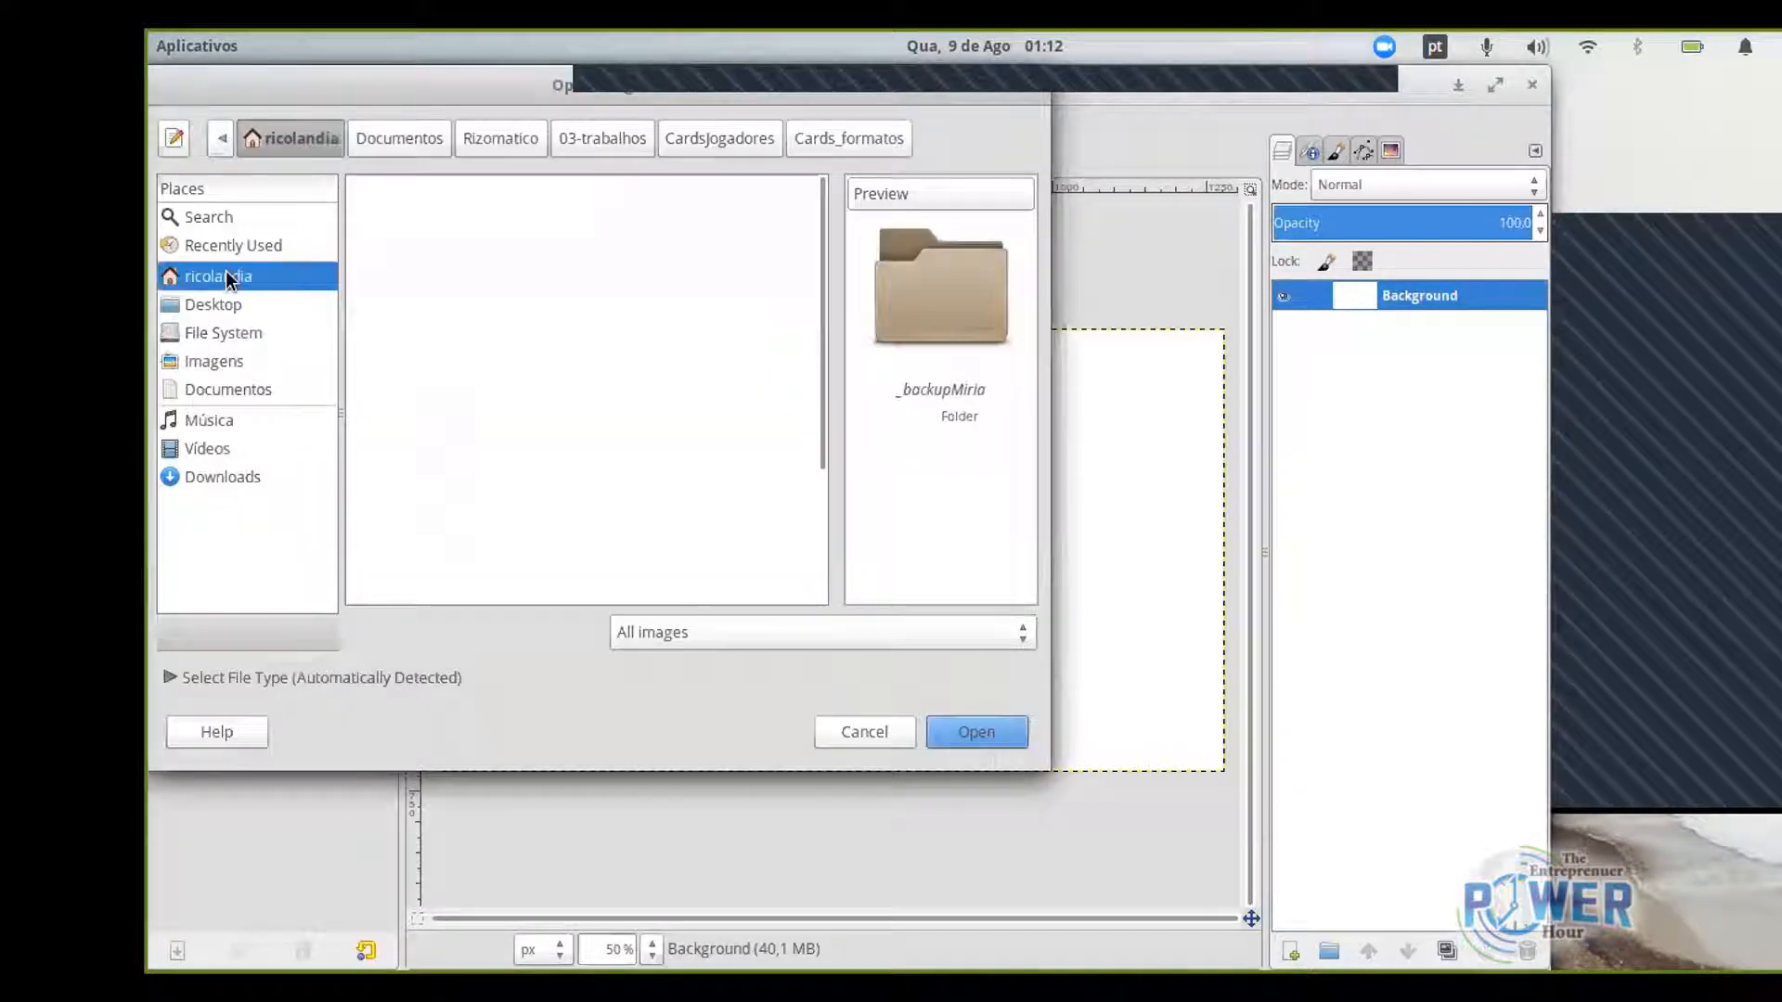
pyautogui.click(468, 591)
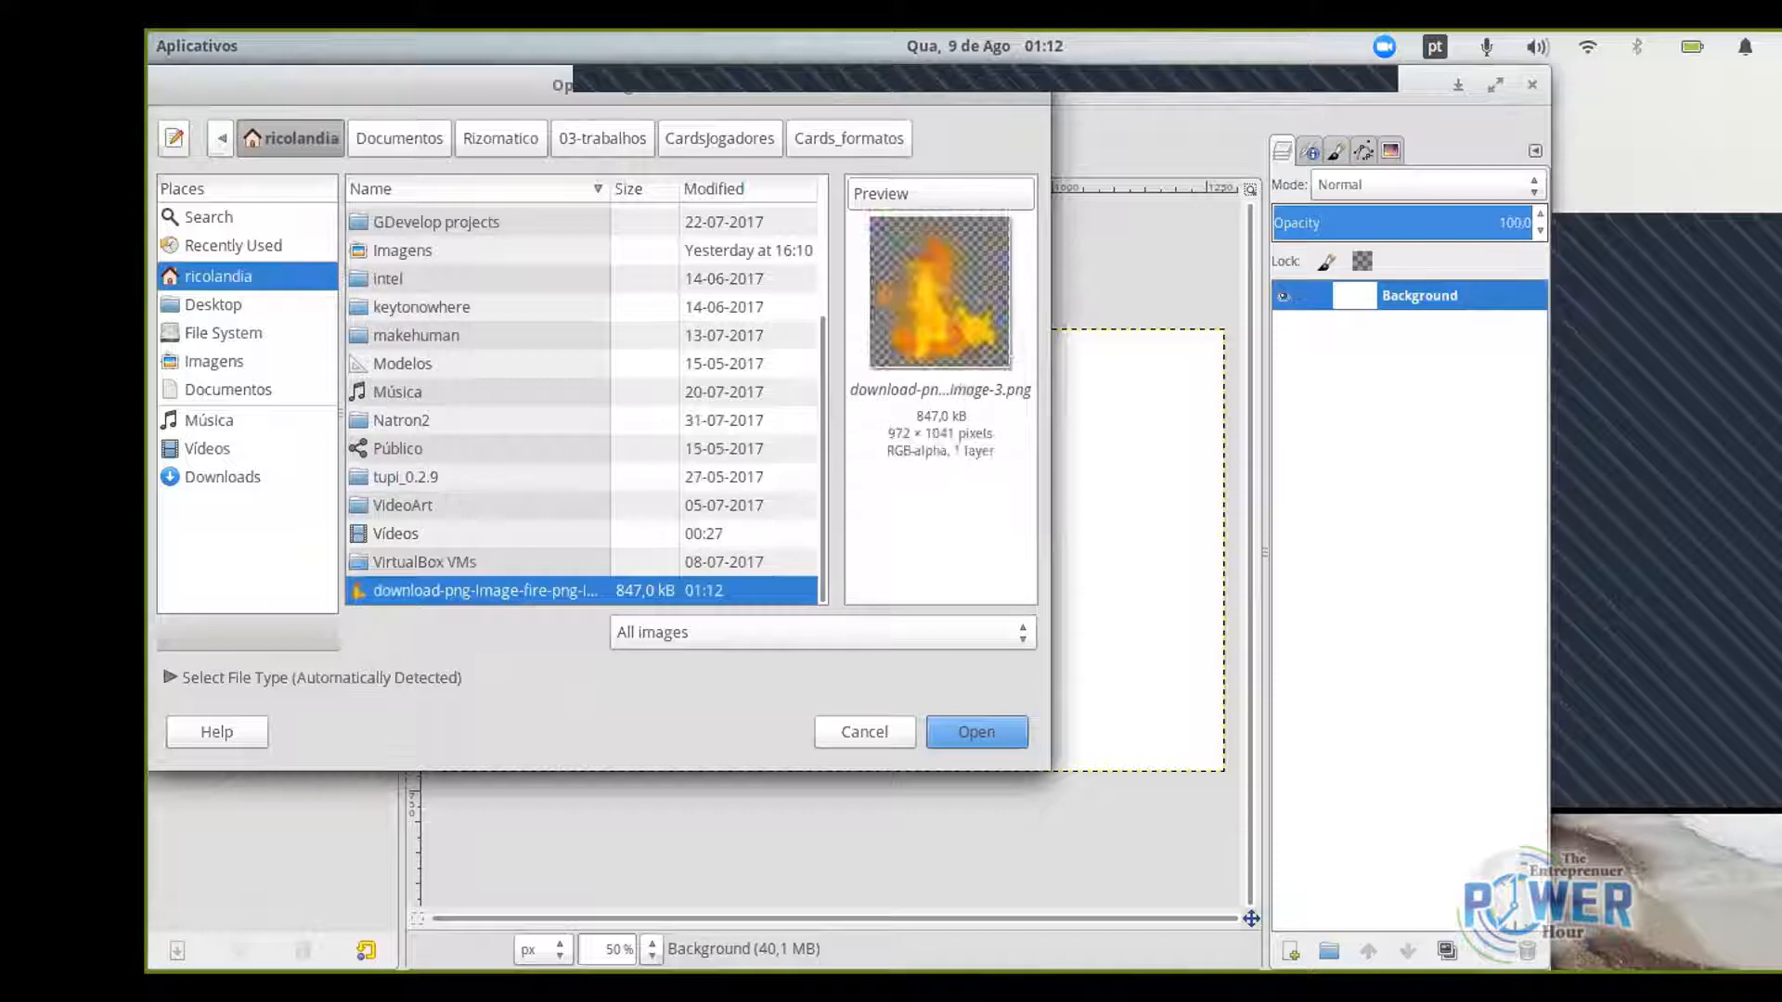
pyautogui.click(976, 733)
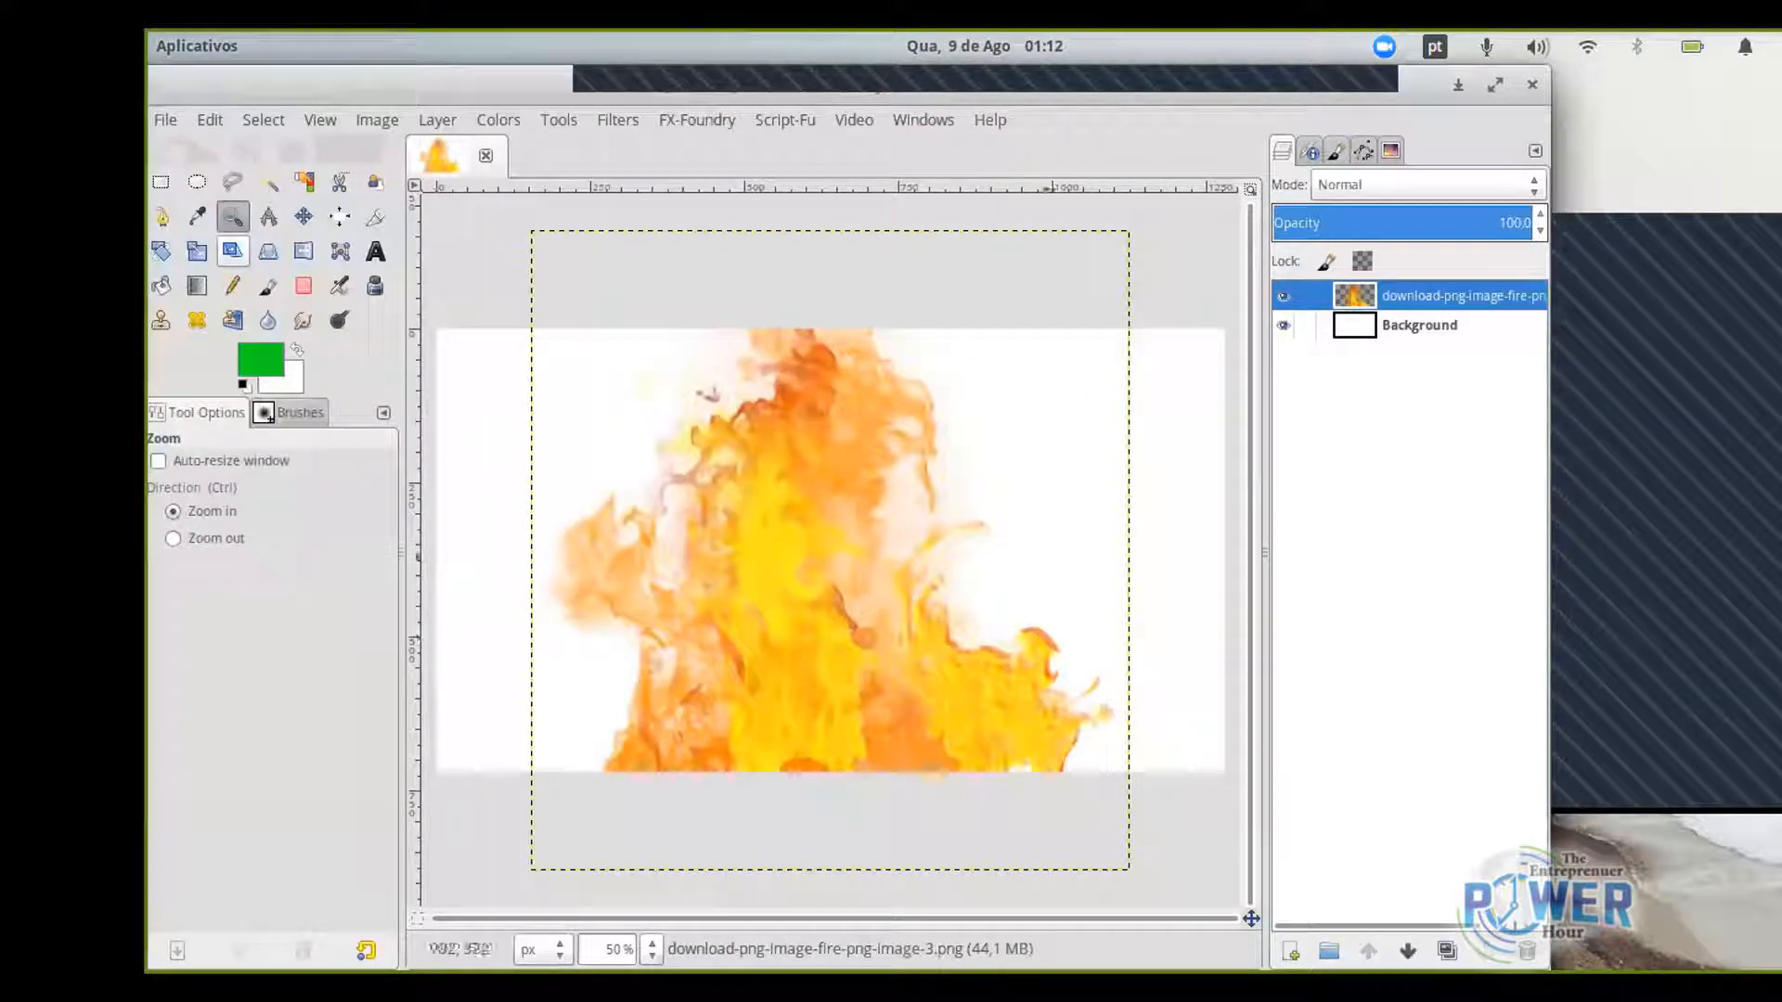
# Scale the fire layer down proportionally to about 757 × 811 px and move it to the middle of the canvas.
pyautogui.click(303, 216)
pyautogui.moveTo(786, 517)
pyautogui.mouseDown()
pyautogui.moveTo(798, 660)
pyautogui.moveTo(800, 544)
pyautogui.mouseUp()
pyautogui.moveTo(800, 605); pyautogui.dragTo(801, 571)
pyautogui.click(196, 250)
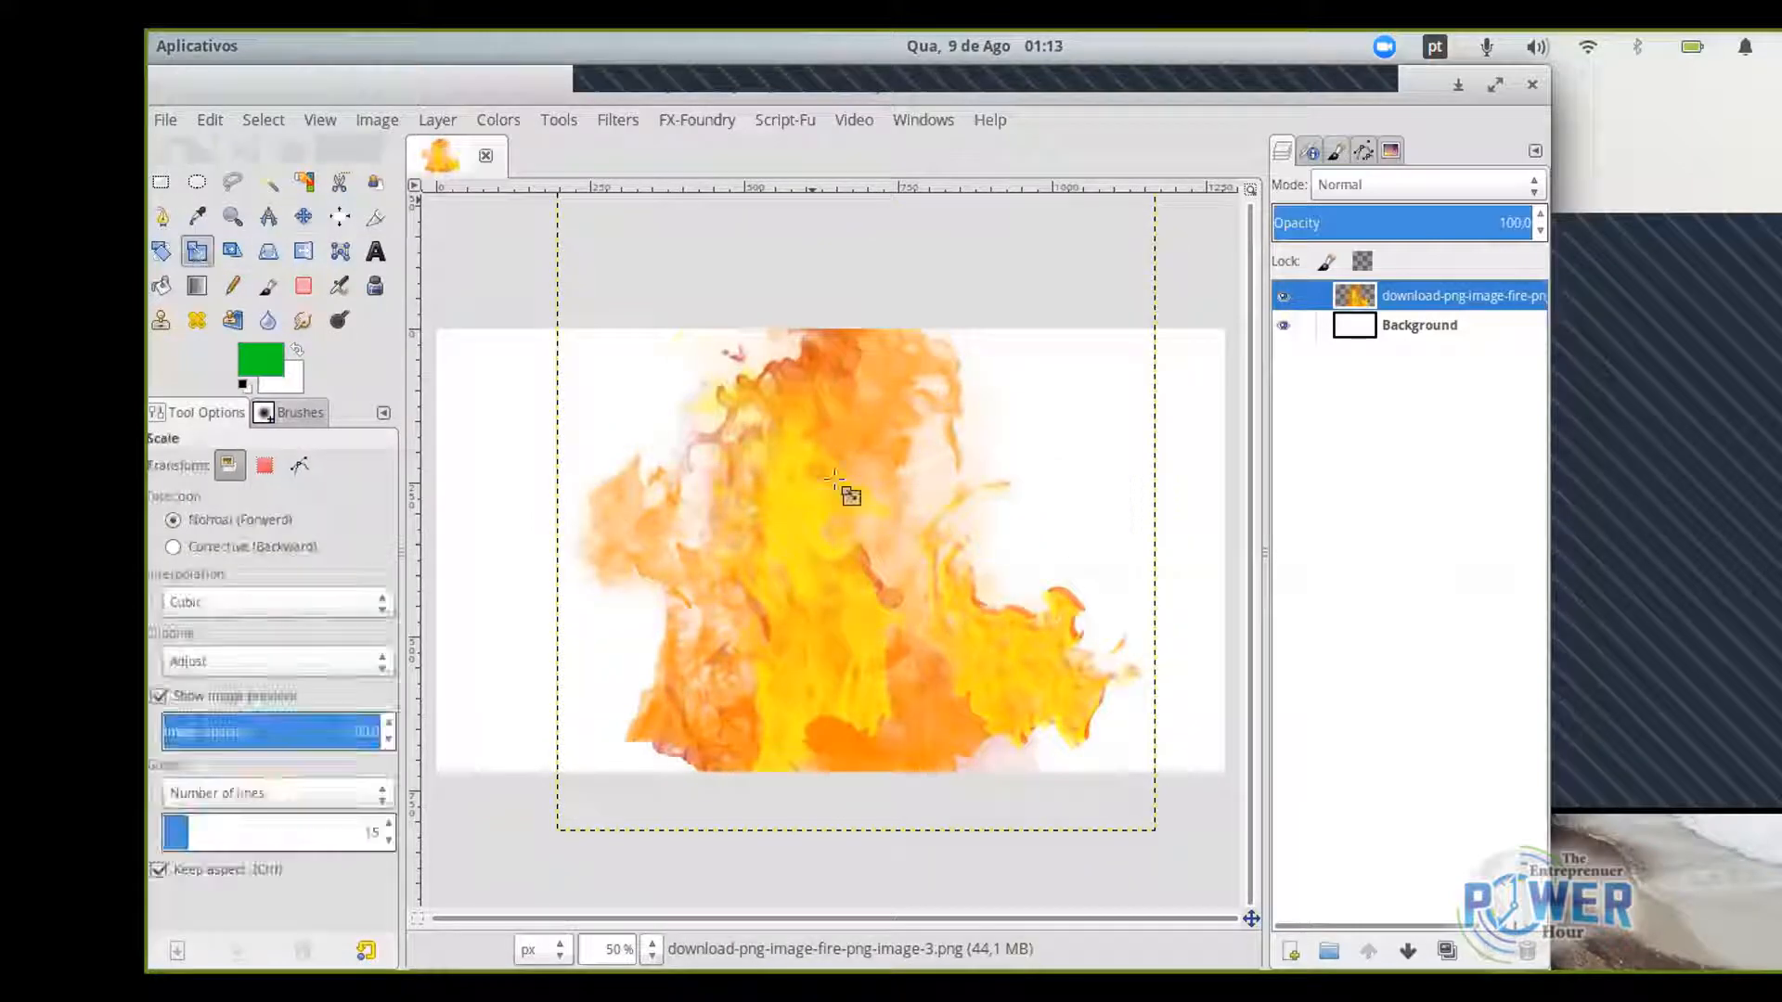
pyautogui.click(834, 479)
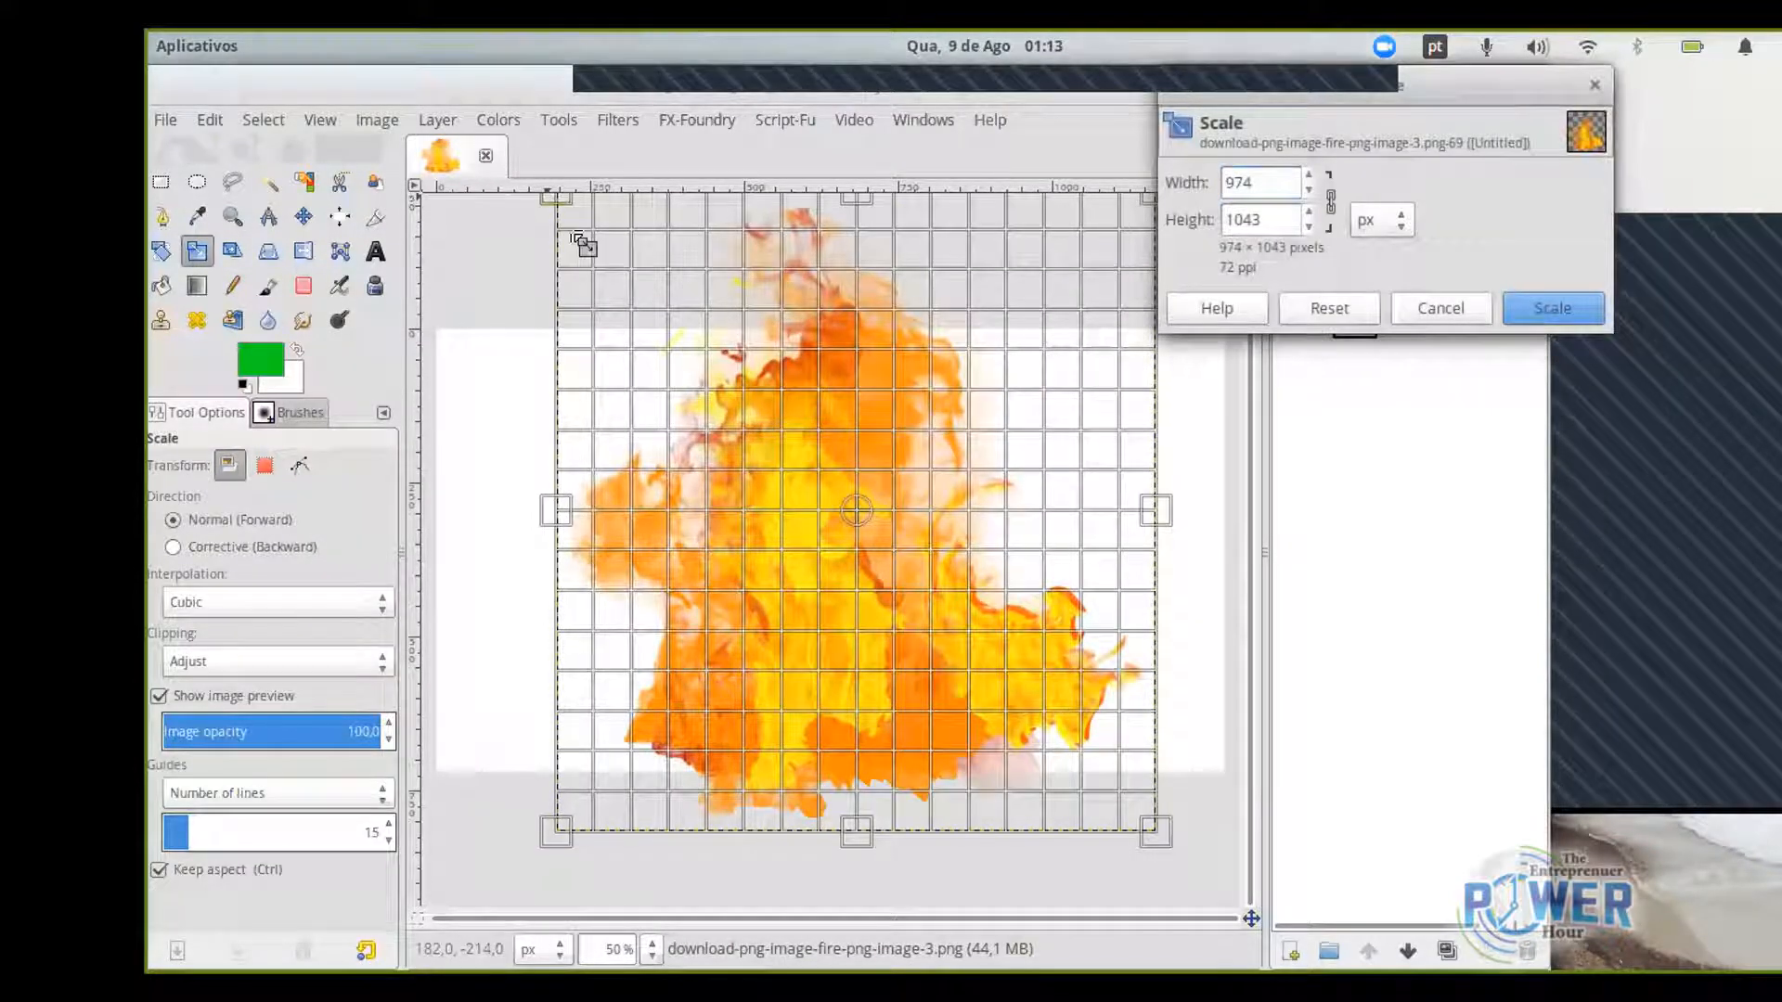
pyautogui.moveTo(580, 243); pyautogui.dragTo(713, 376)
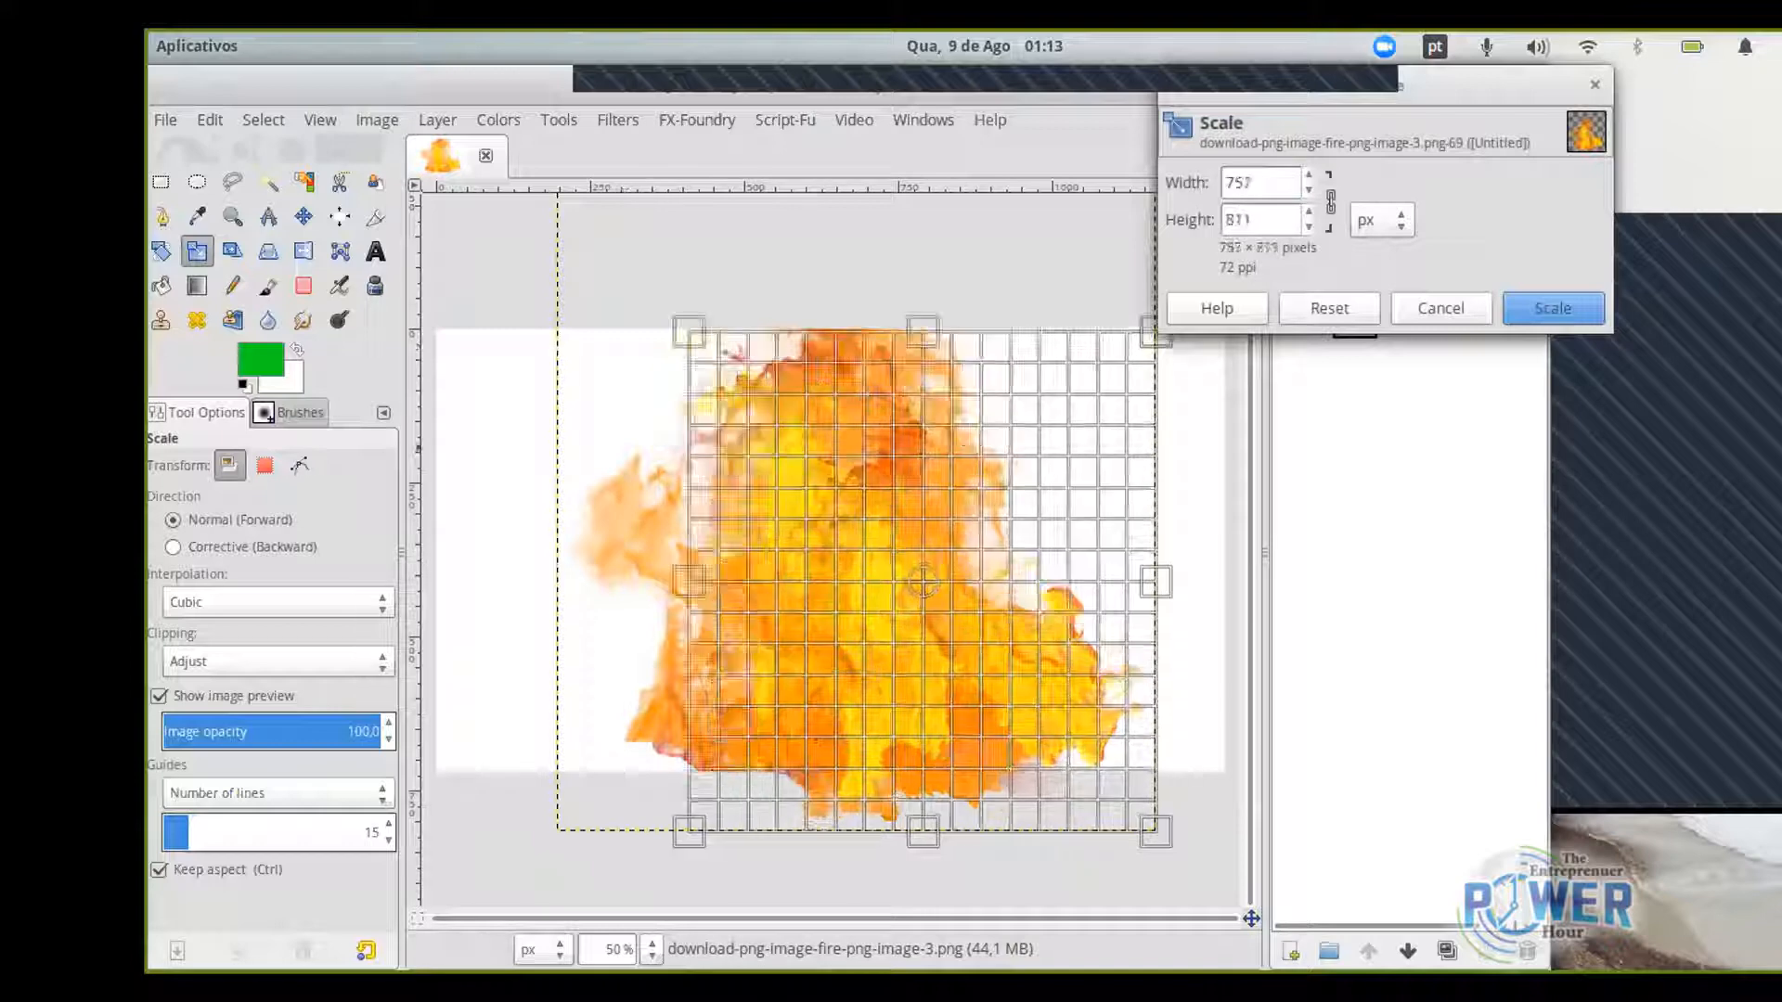
pyautogui.press('Return')
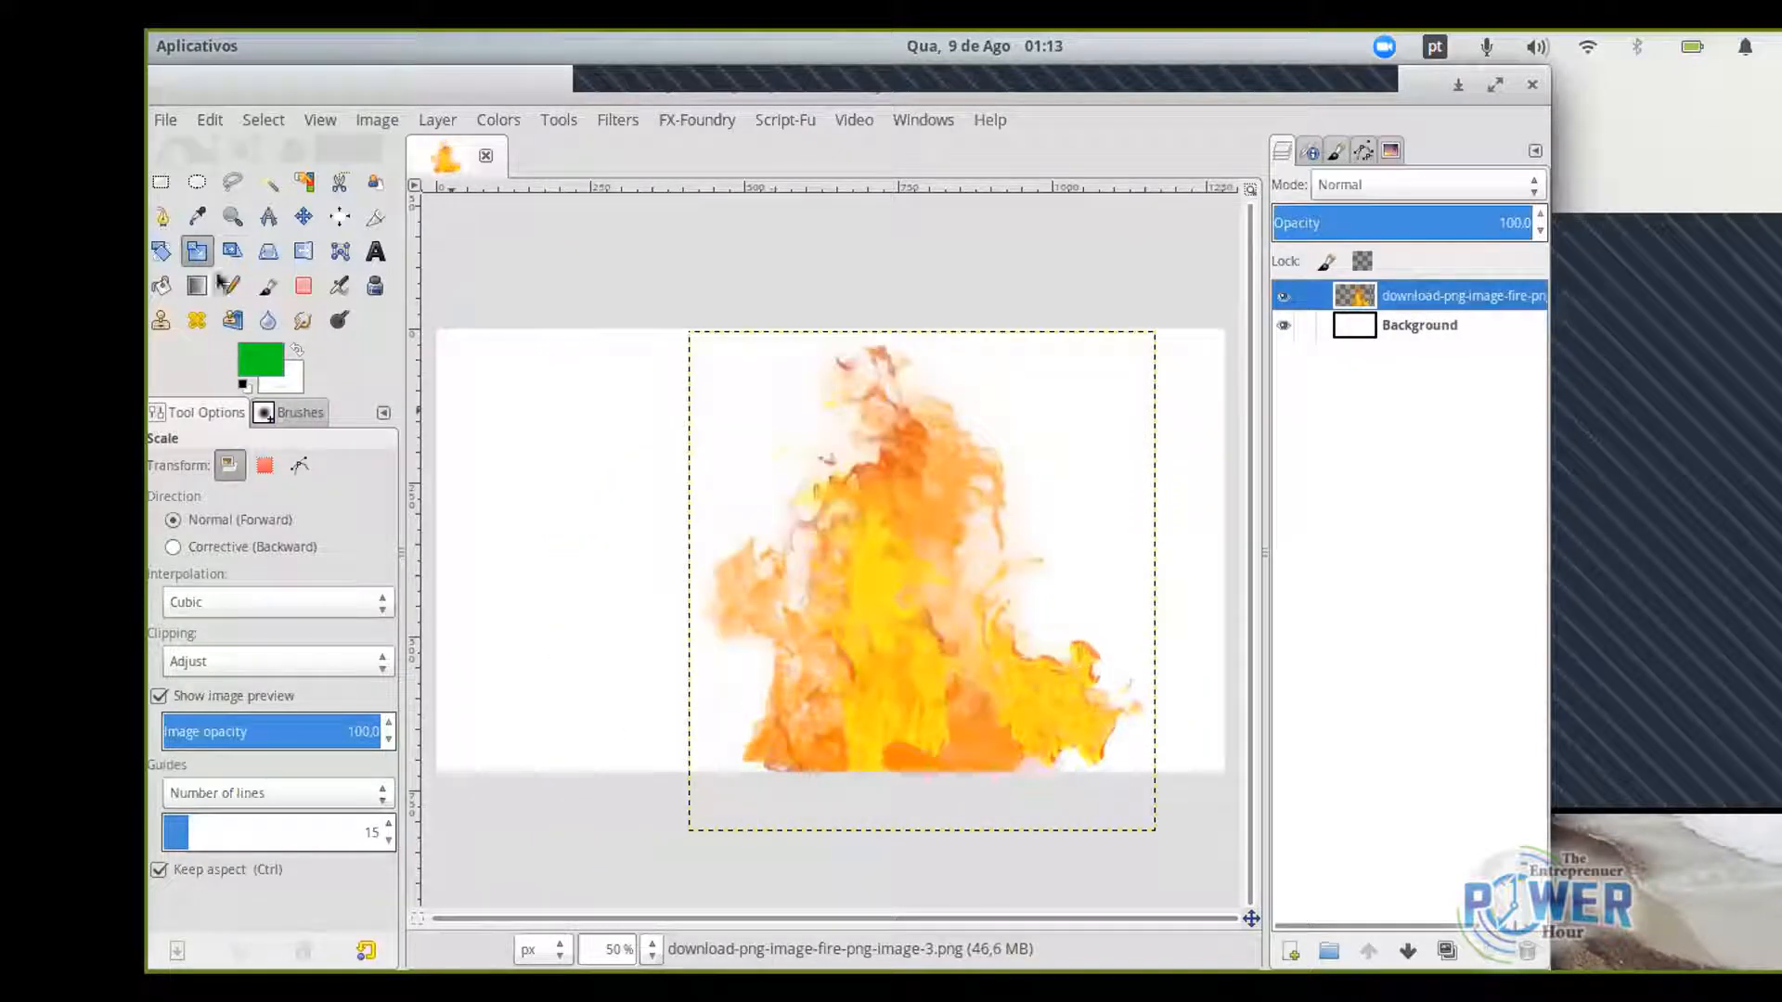
pyautogui.click(303, 216)
pyautogui.moveTo(918, 625); pyautogui.dragTo(841, 579)
# Set the foreground color to black and fill the Background layer with it.
pyautogui.press('pagedown')
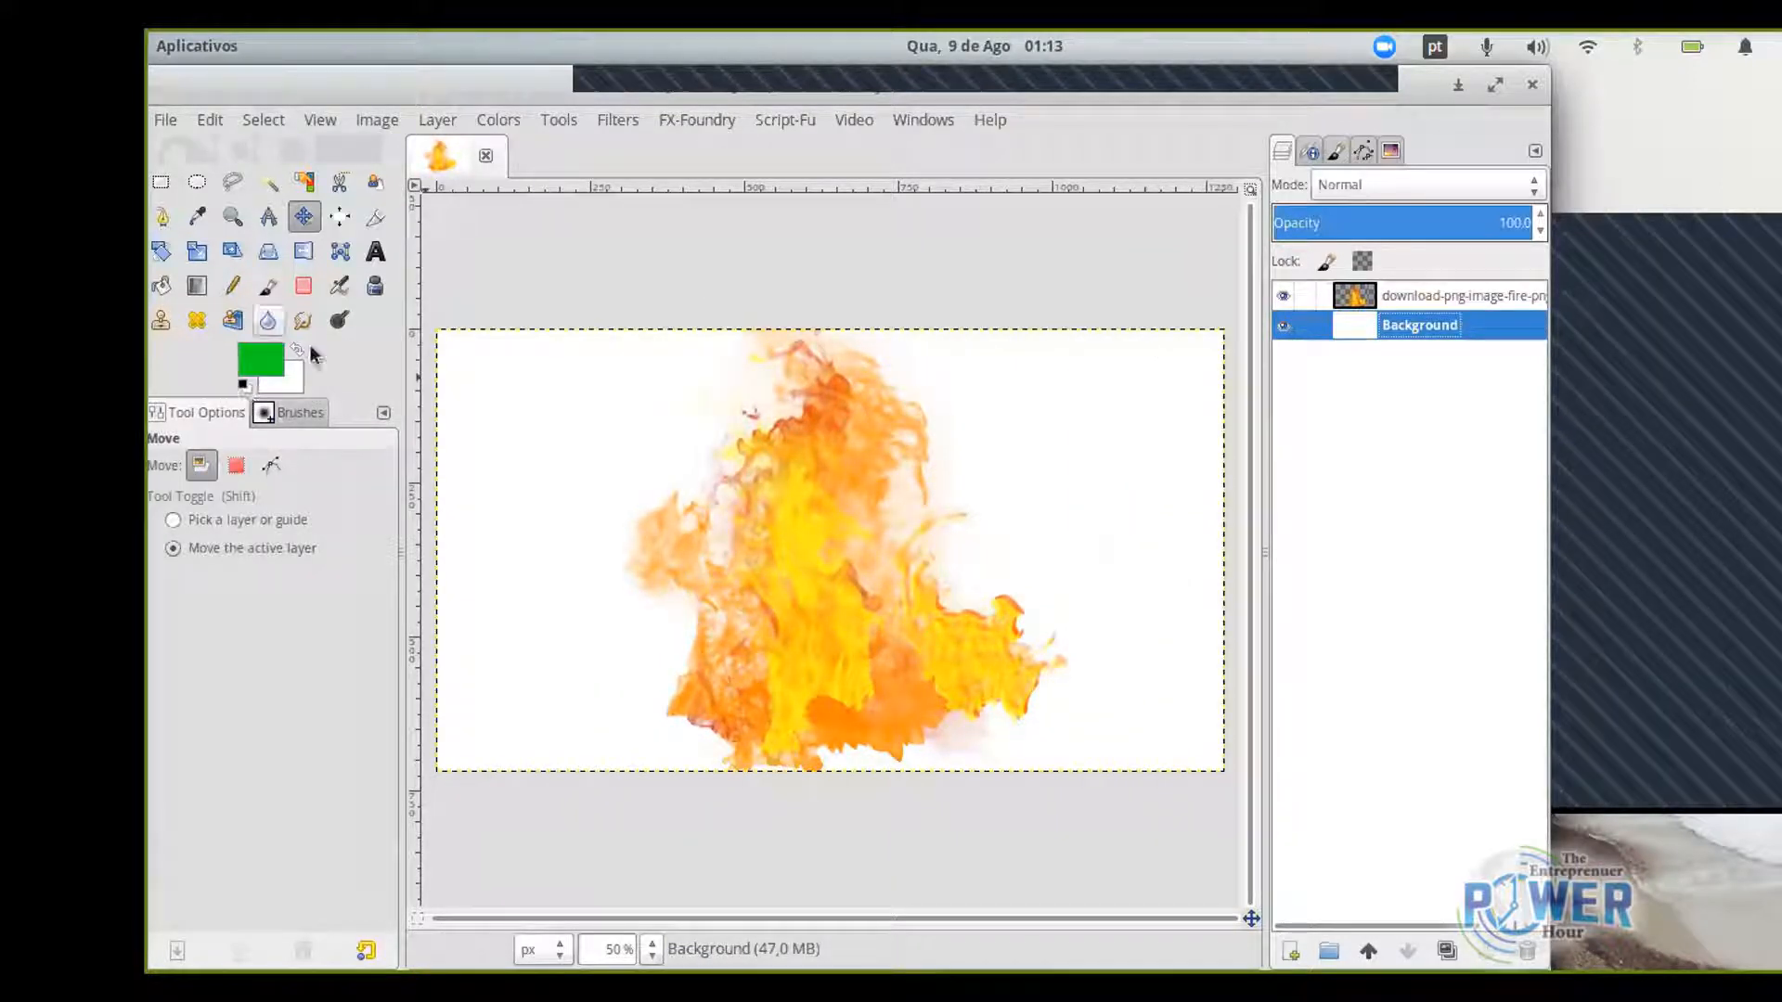
pyautogui.click(260, 365)
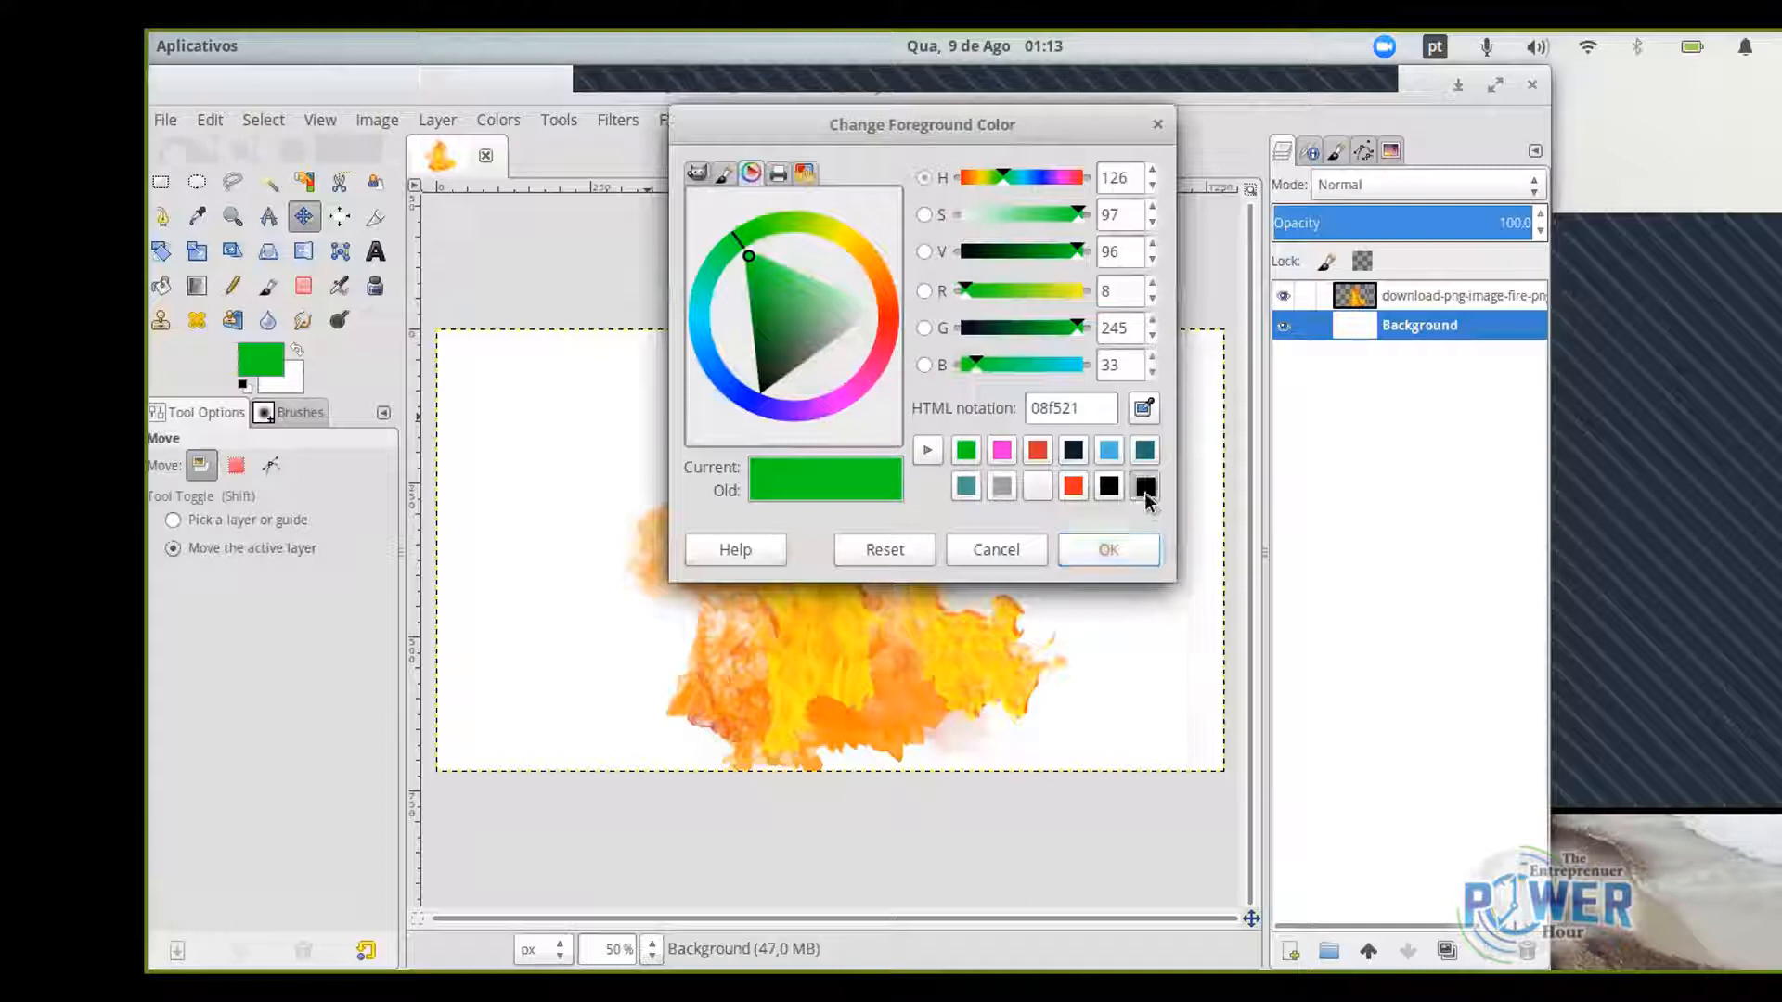
pyautogui.click(1145, 492)
pyautogui.click(1110, 545)
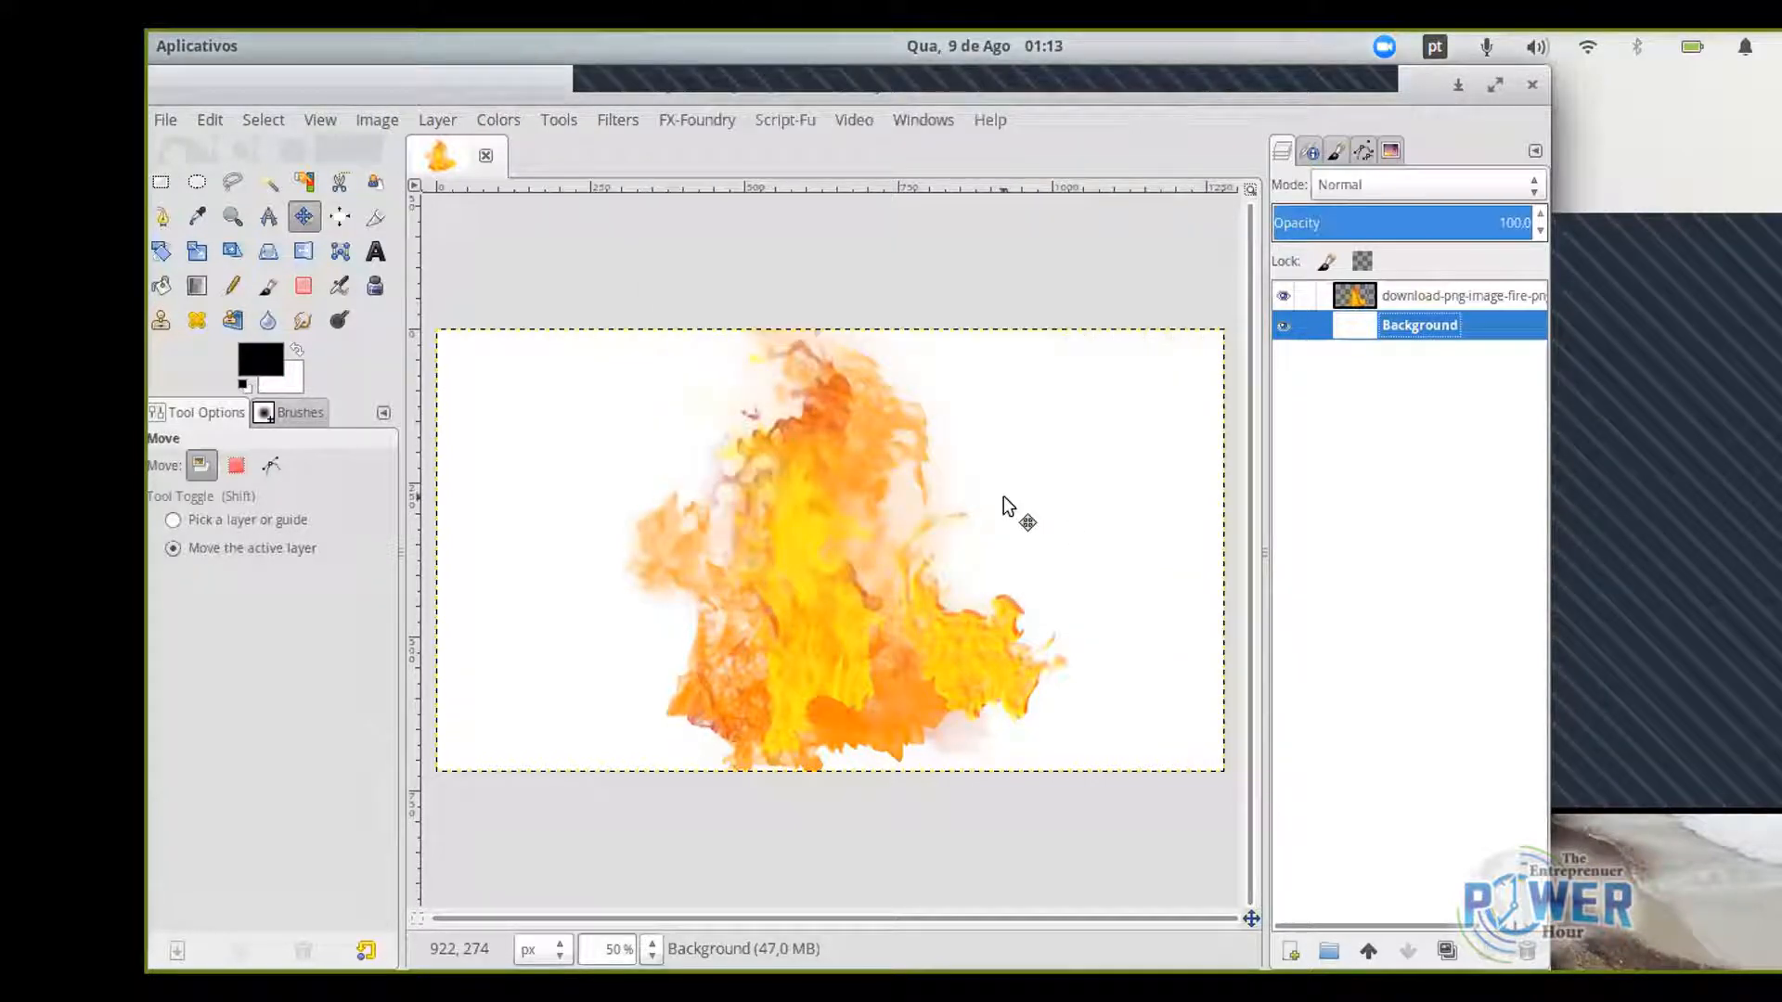
pyautogui.hotkey('ctrl', ',')
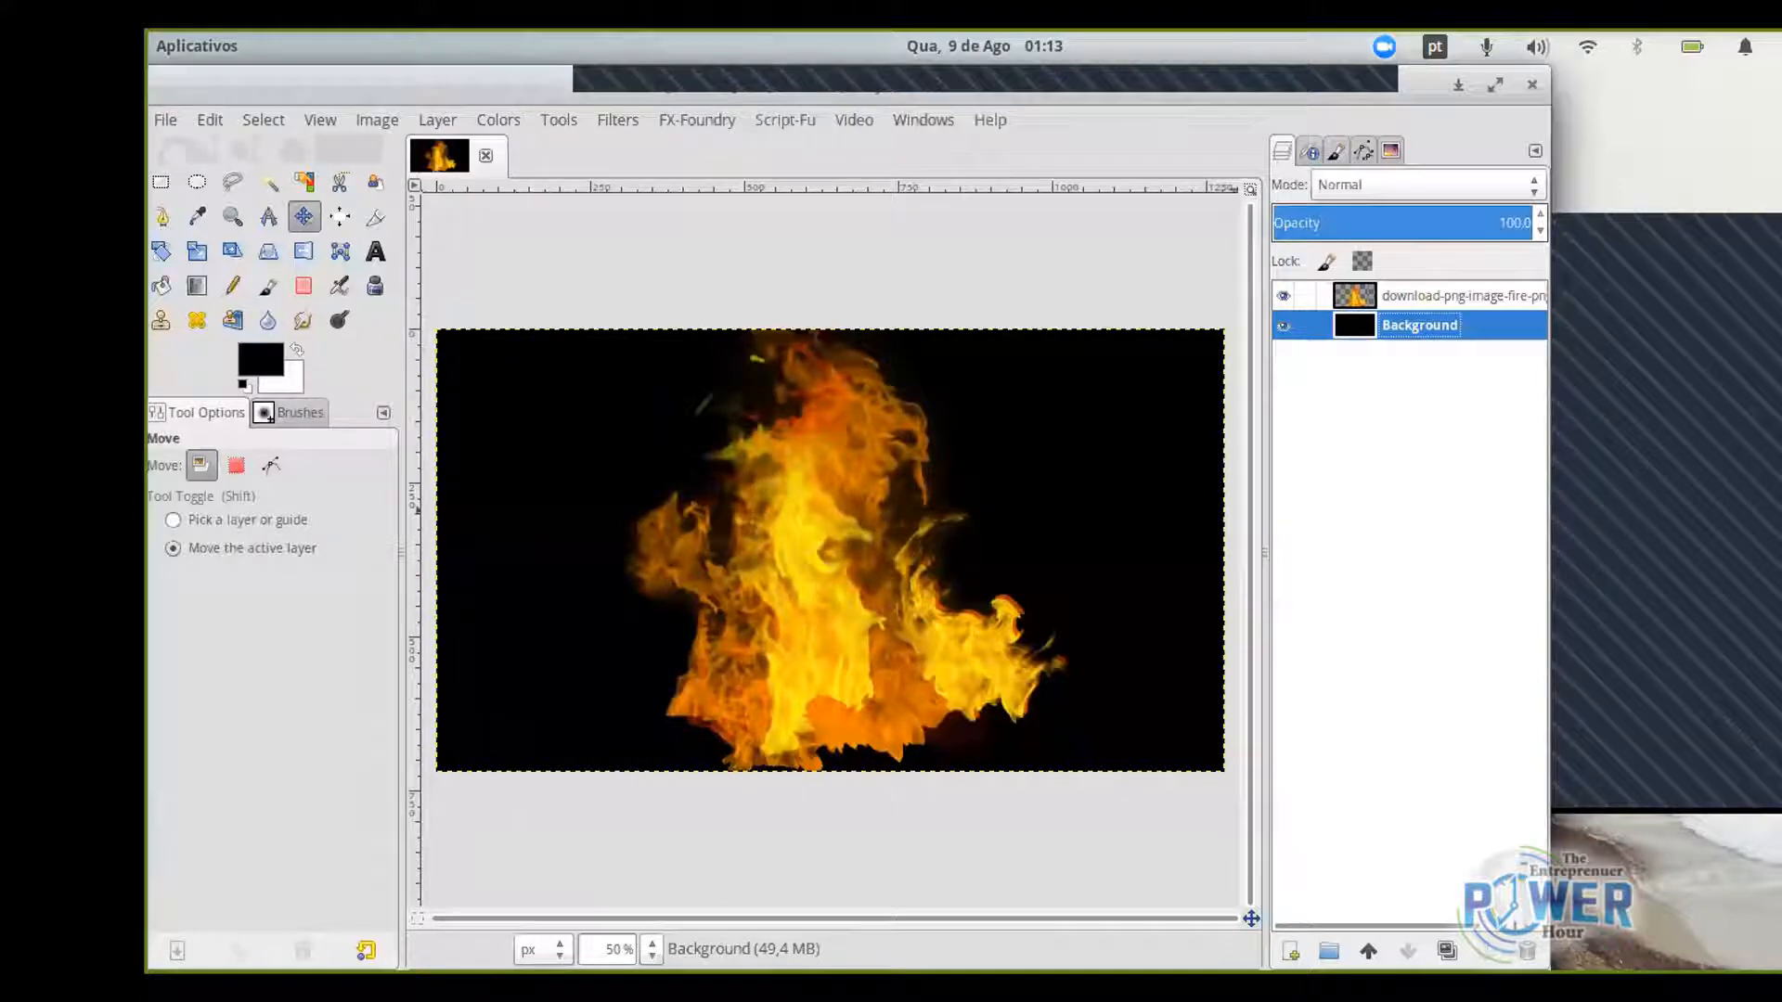
# Select the fire layer and move it toward the left side of the black background.
pyautogui.press('pageup')
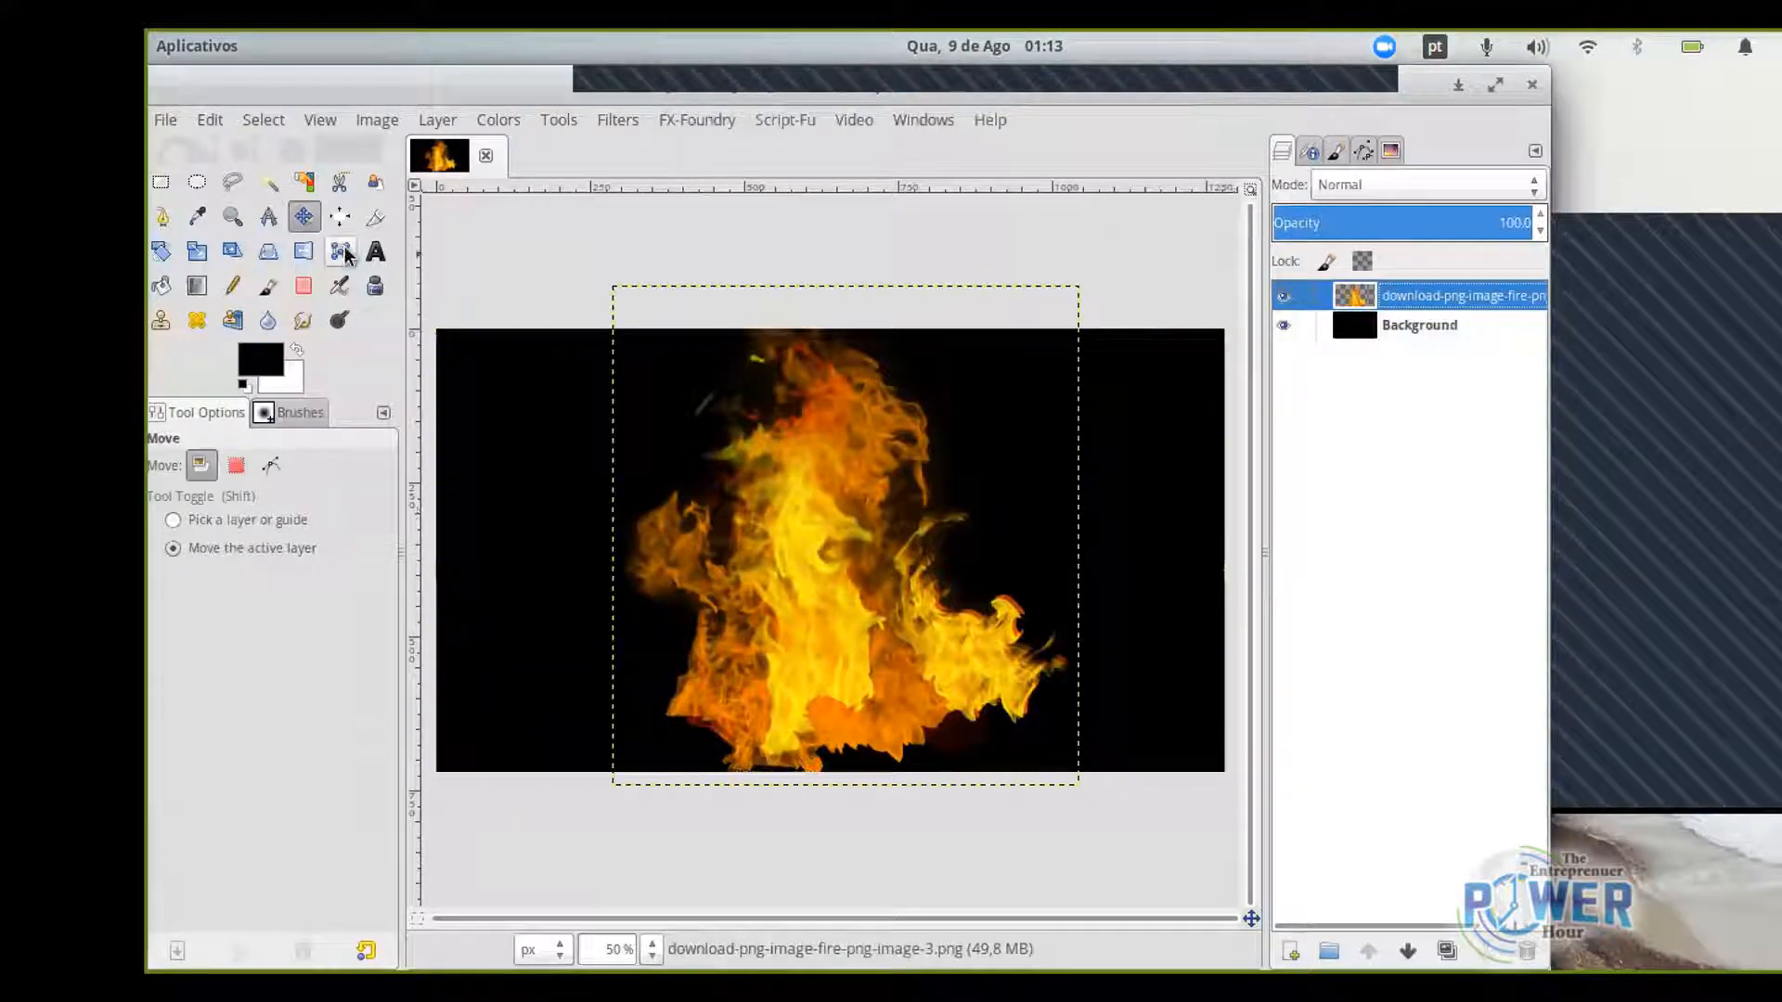
pyautogui.click(789, 572)
pyautogui.moveTo(789, 572); pyautogui.dragTo(751, 557)
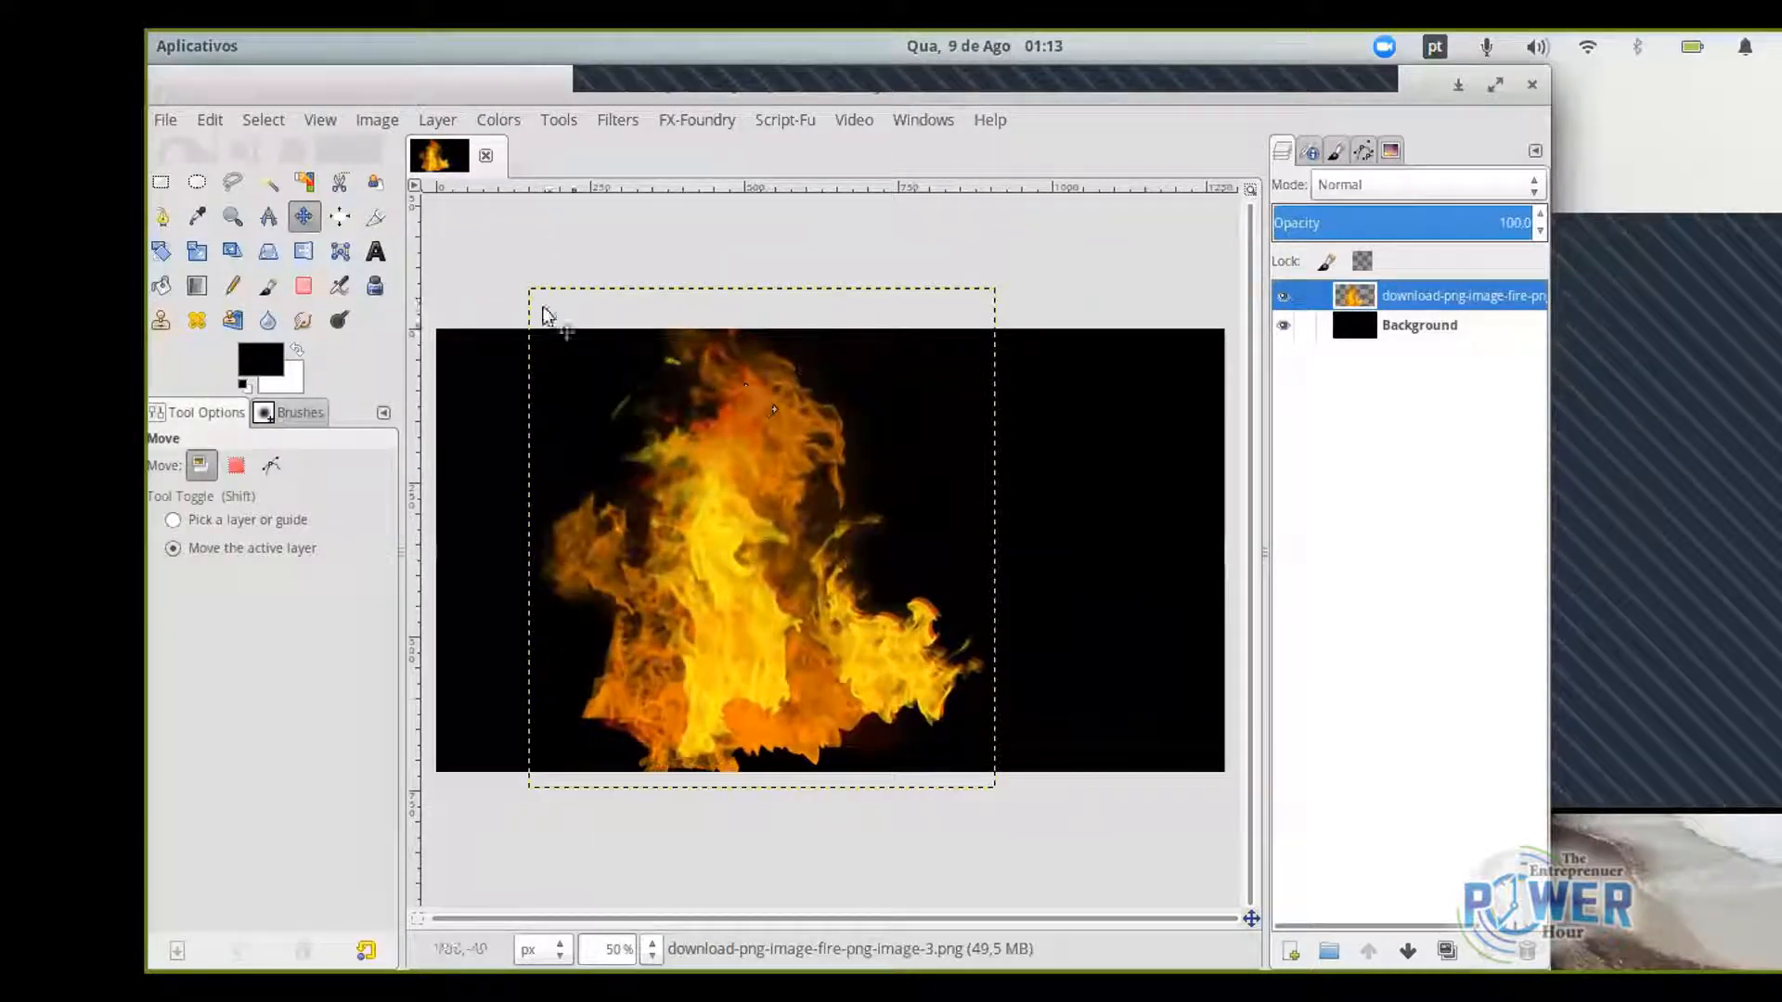
pyautogui.moveTo(1100, 936)
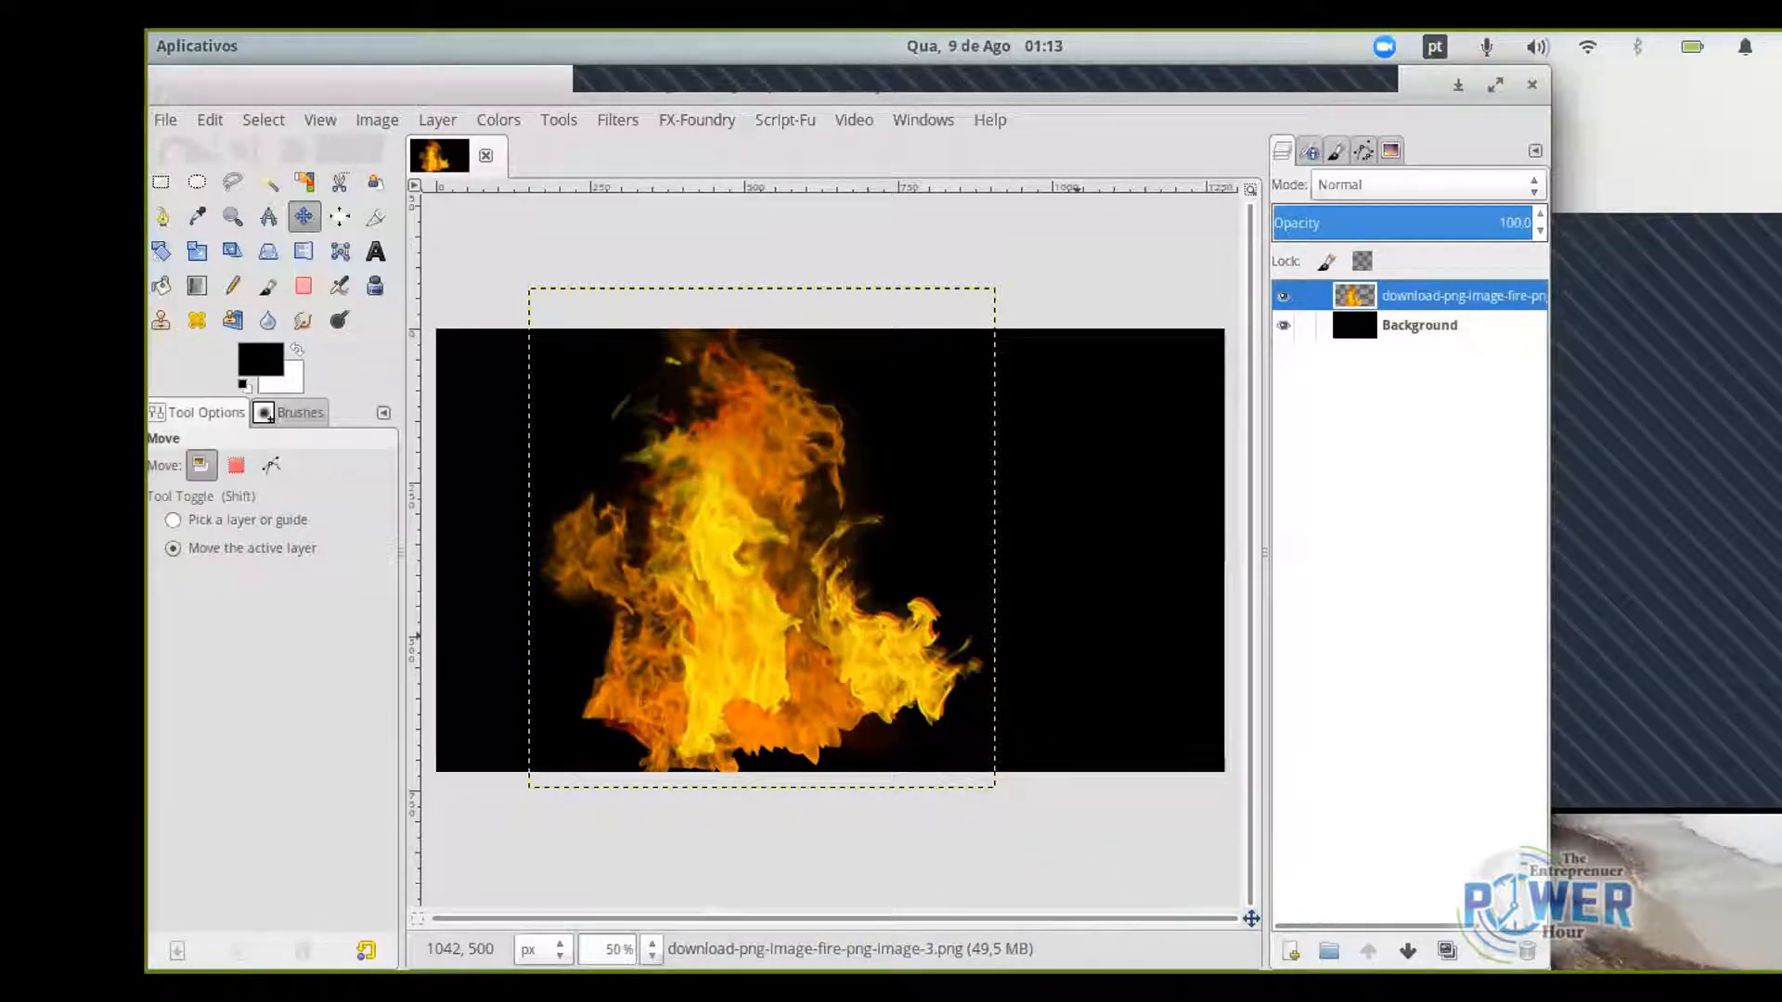
# Switch to Inkscape, start opening a file, and browse from the home folder to Documentos/Rizomatico.
pyautogui.press('super+Up')
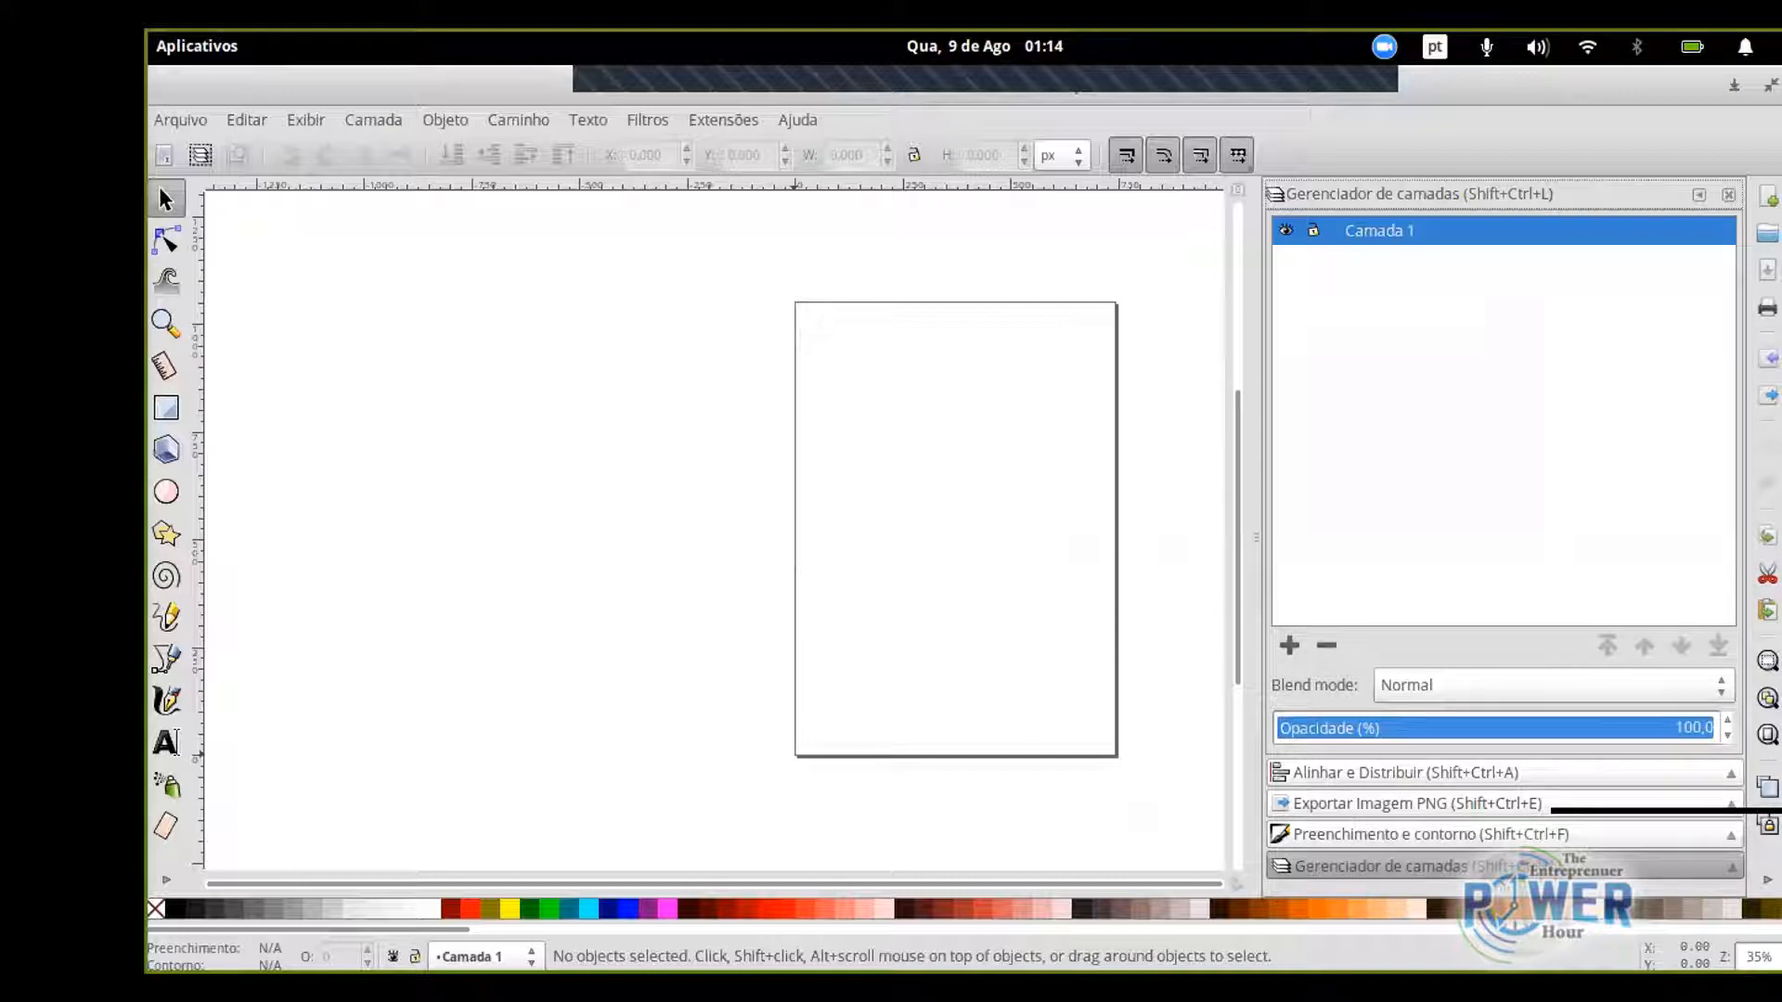
pyautogui.click(191, 125)
pyautogui.click(226, 203)
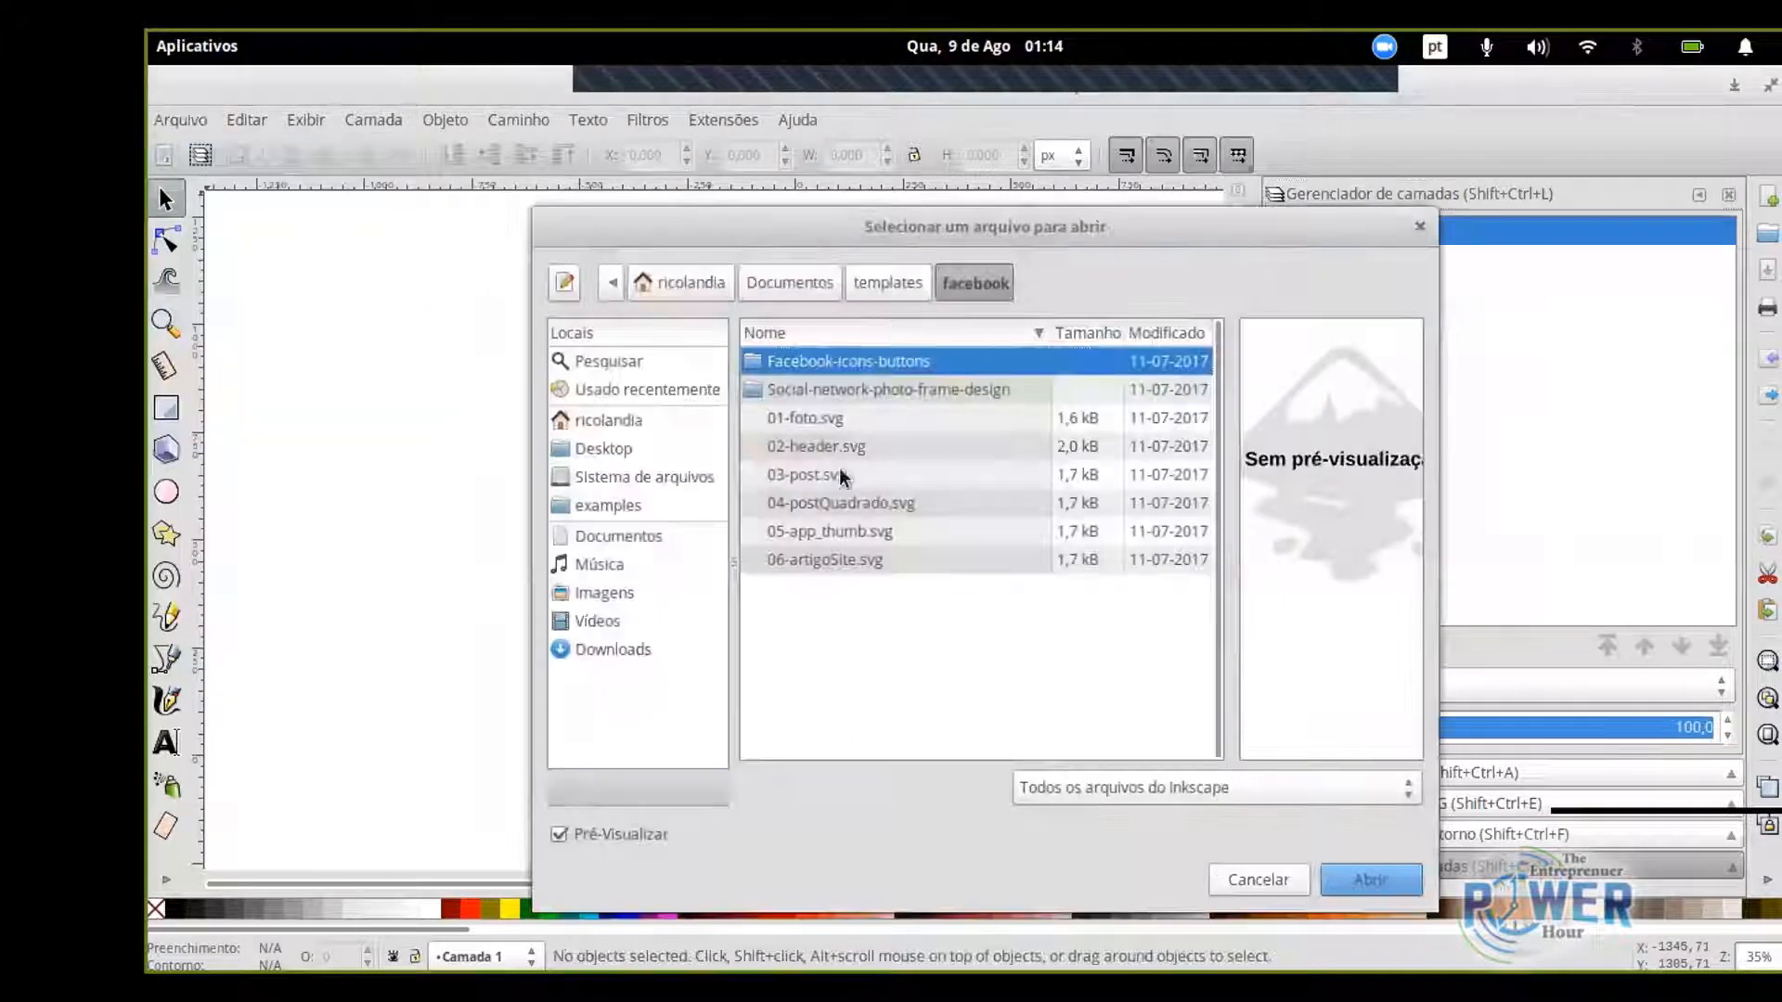
pyautogui.click(879, 282)
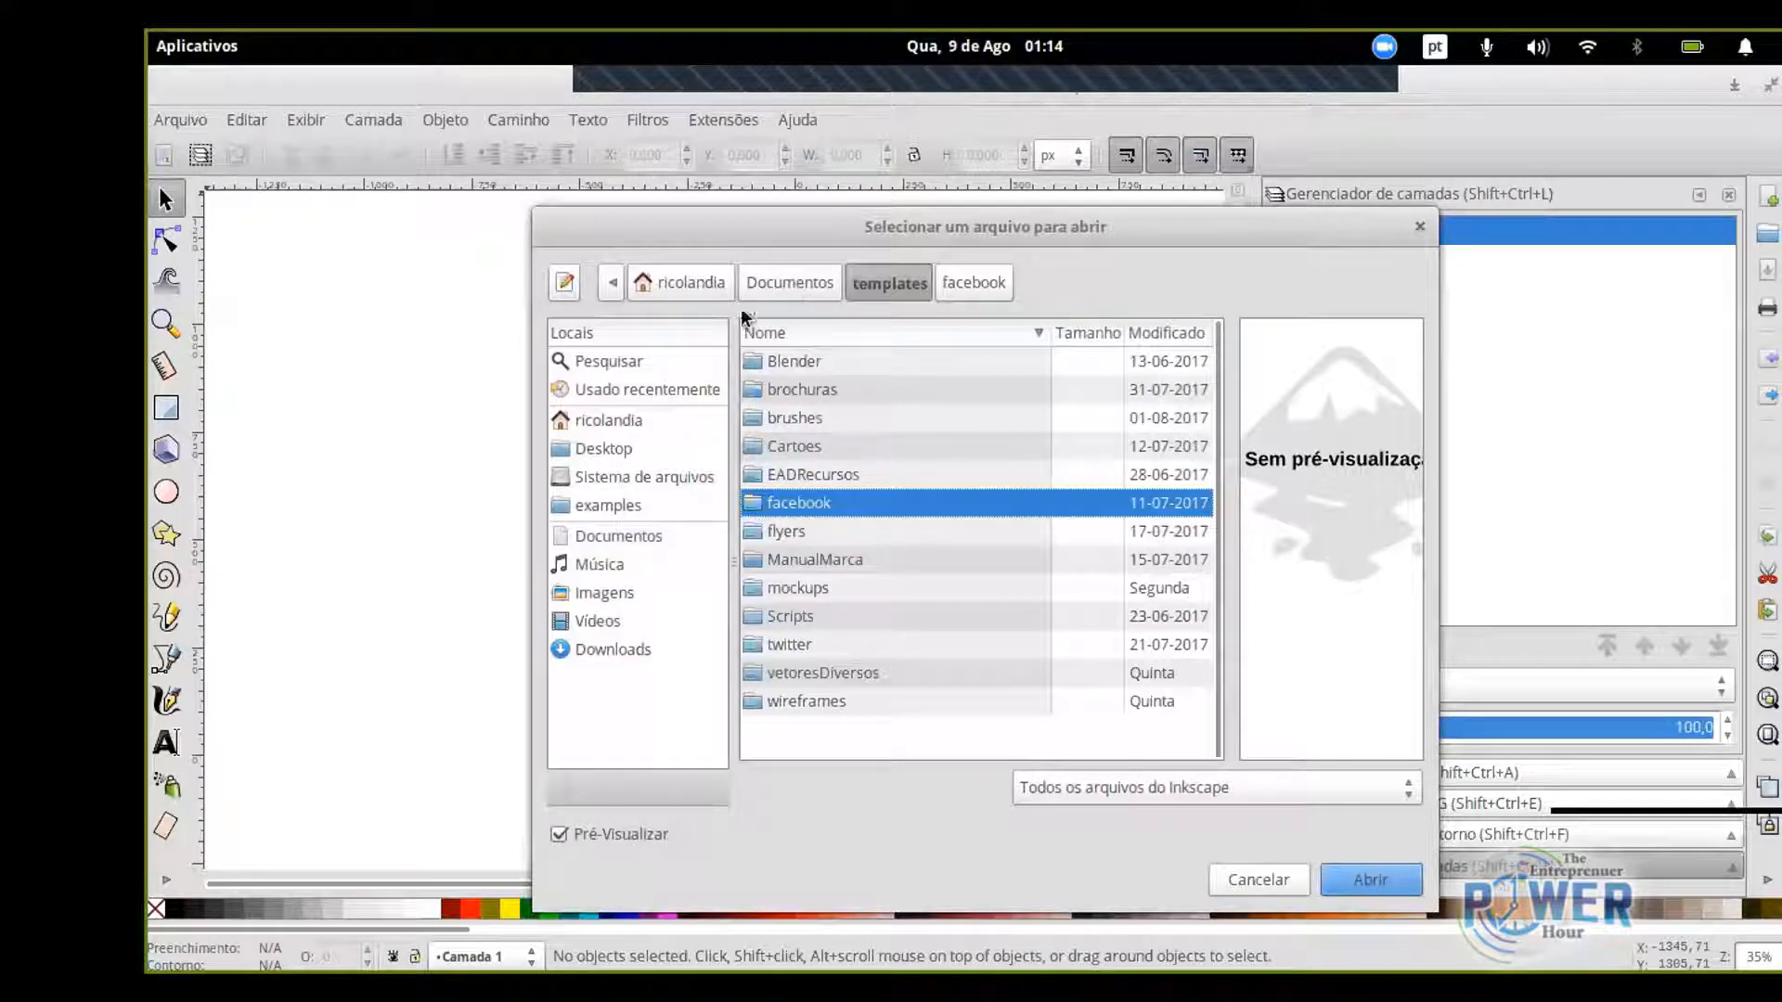
pyautogui.click(611, 420)
pyautogui.click(811, 446)
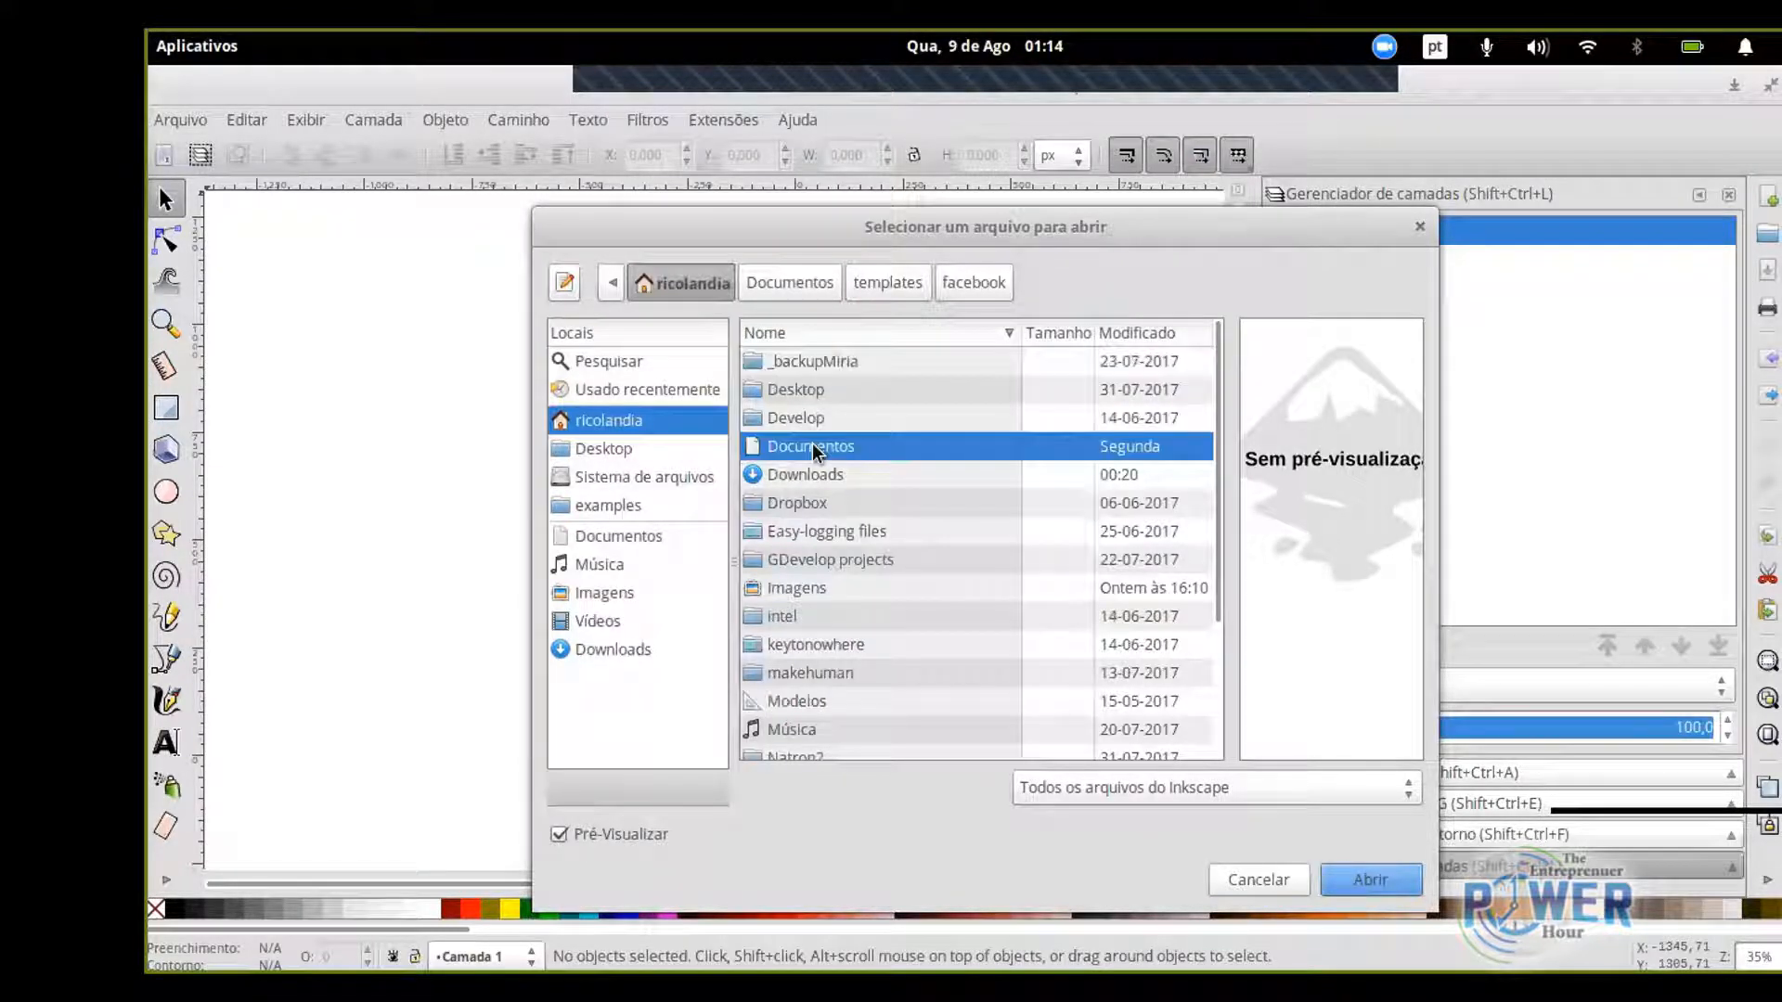
pyautogui.doubleClick(811, 445)
pyautogui.click(811, 479)
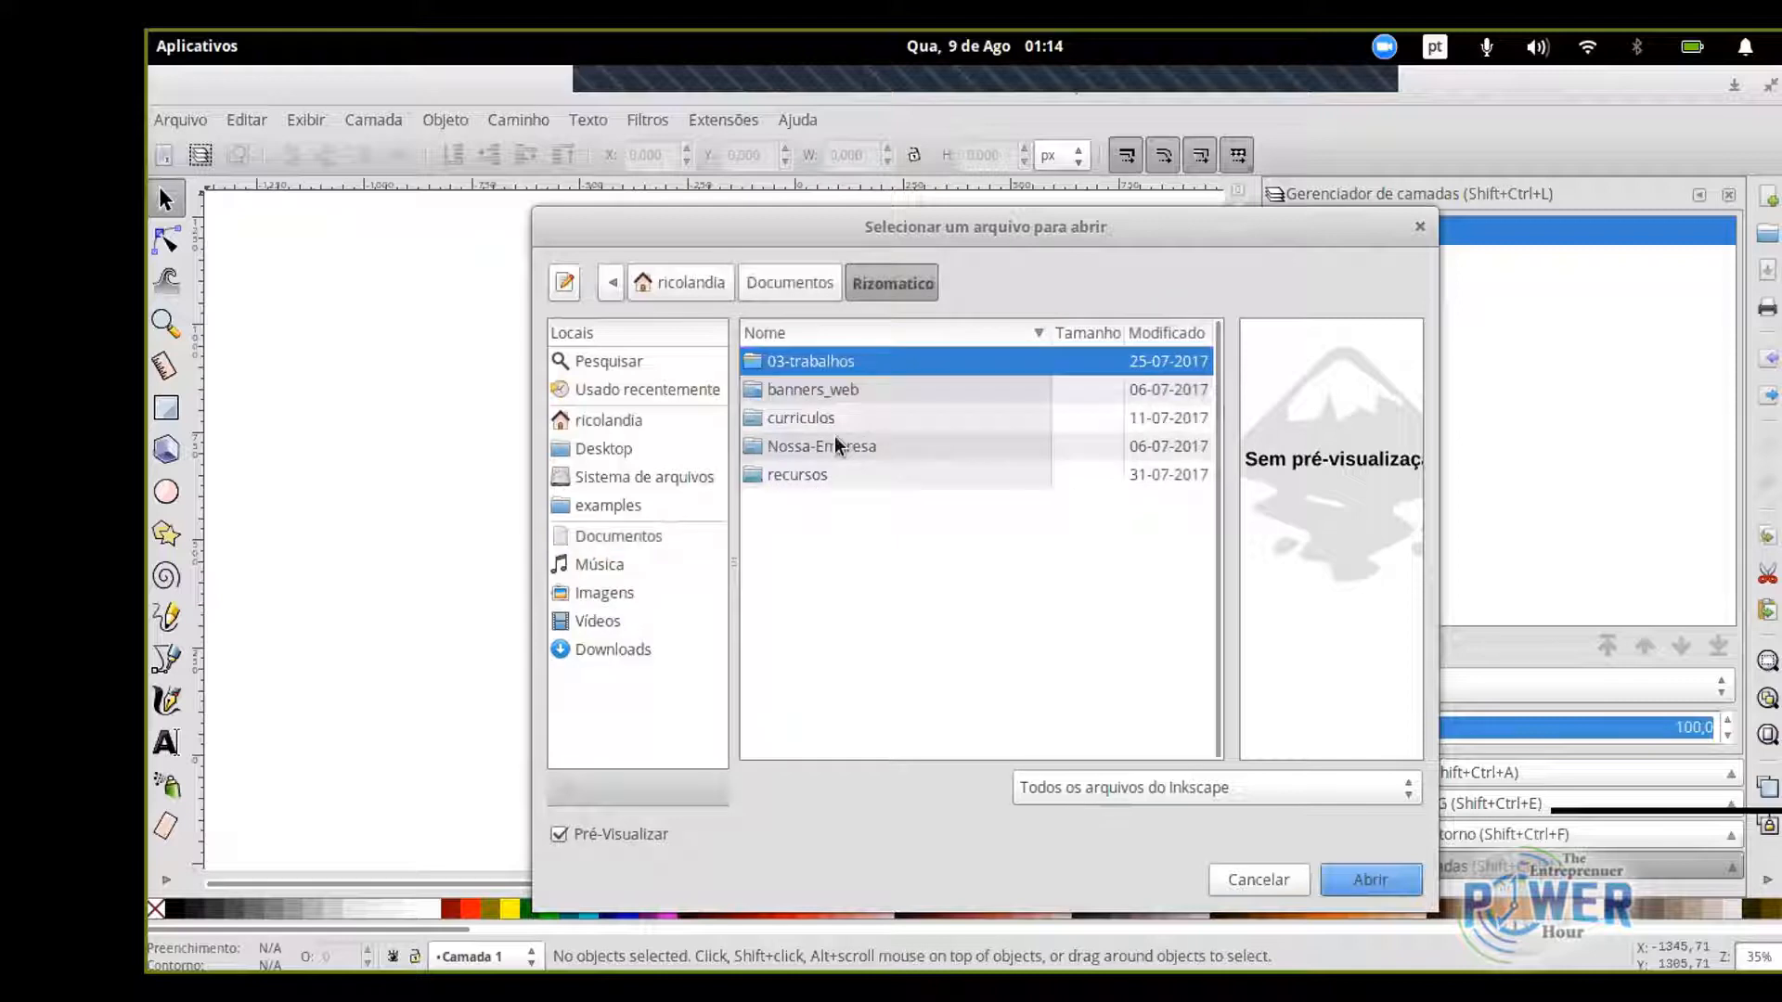
# Open logo_site.png from the 03-trabalhos/_pointhis/layouts folder, accepting the import settings.
pyautogui.doubleClick(810, 369)
pyautogui.scroll(-2, 865, 504)
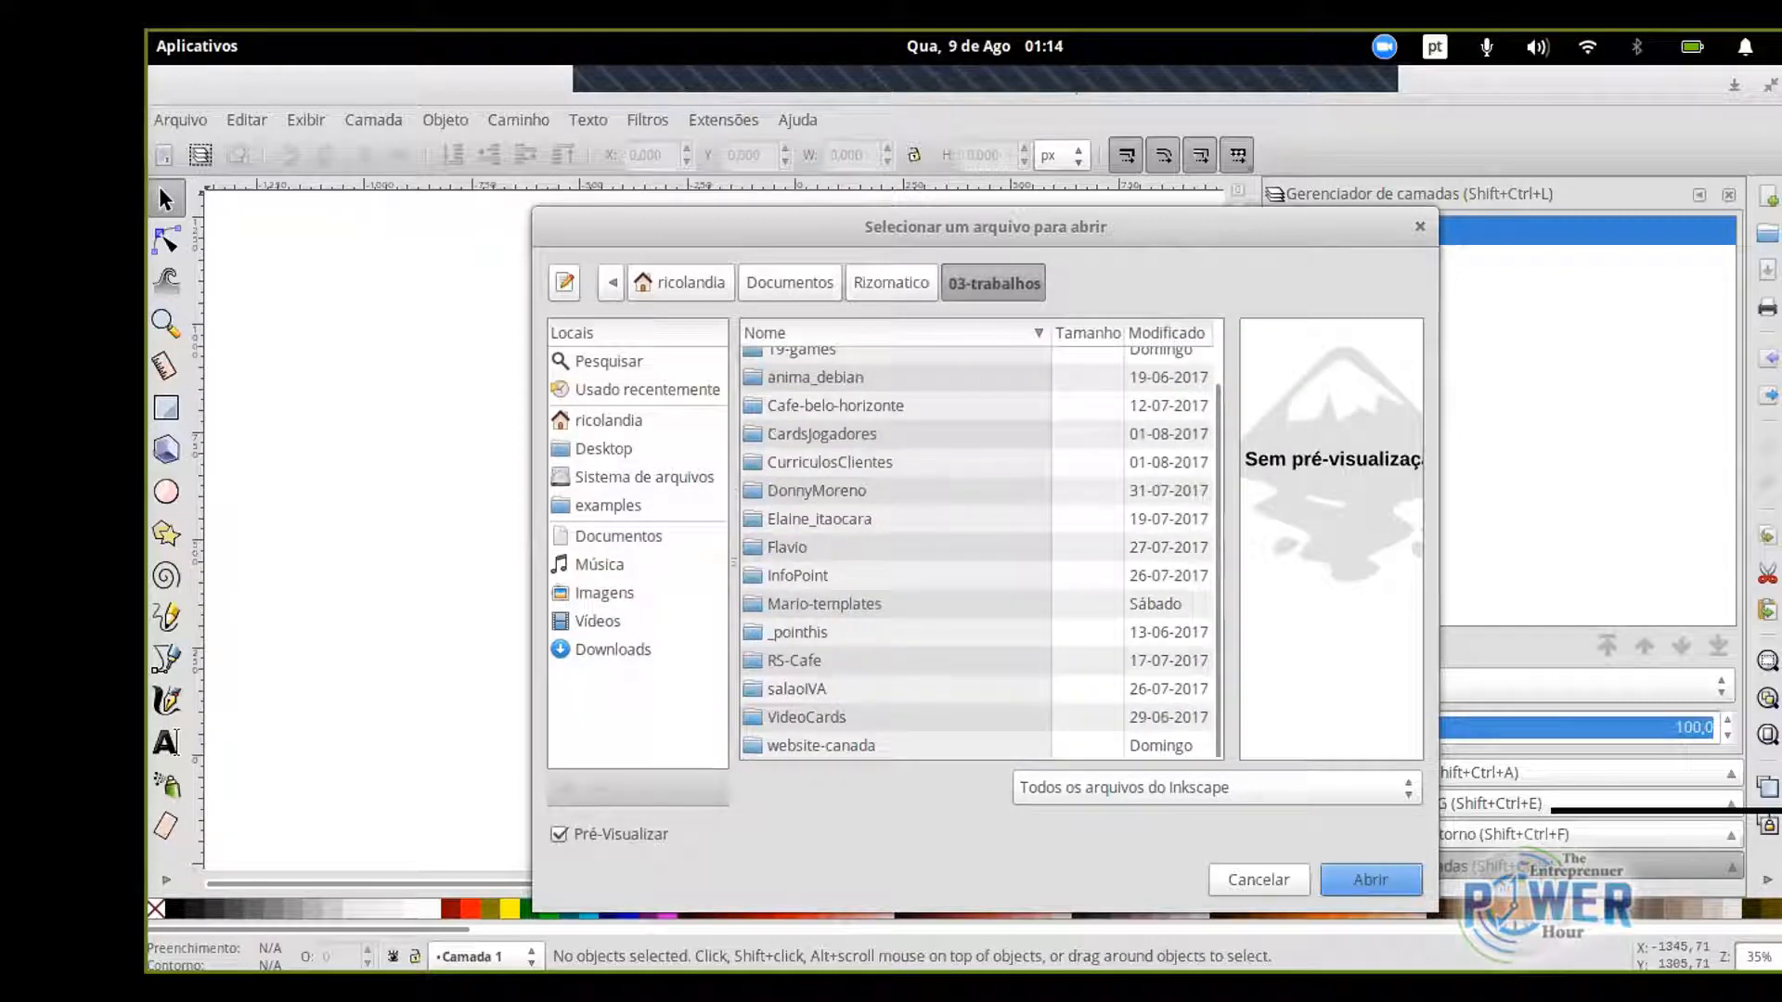
pyautogui.doubleClick(835, 632)
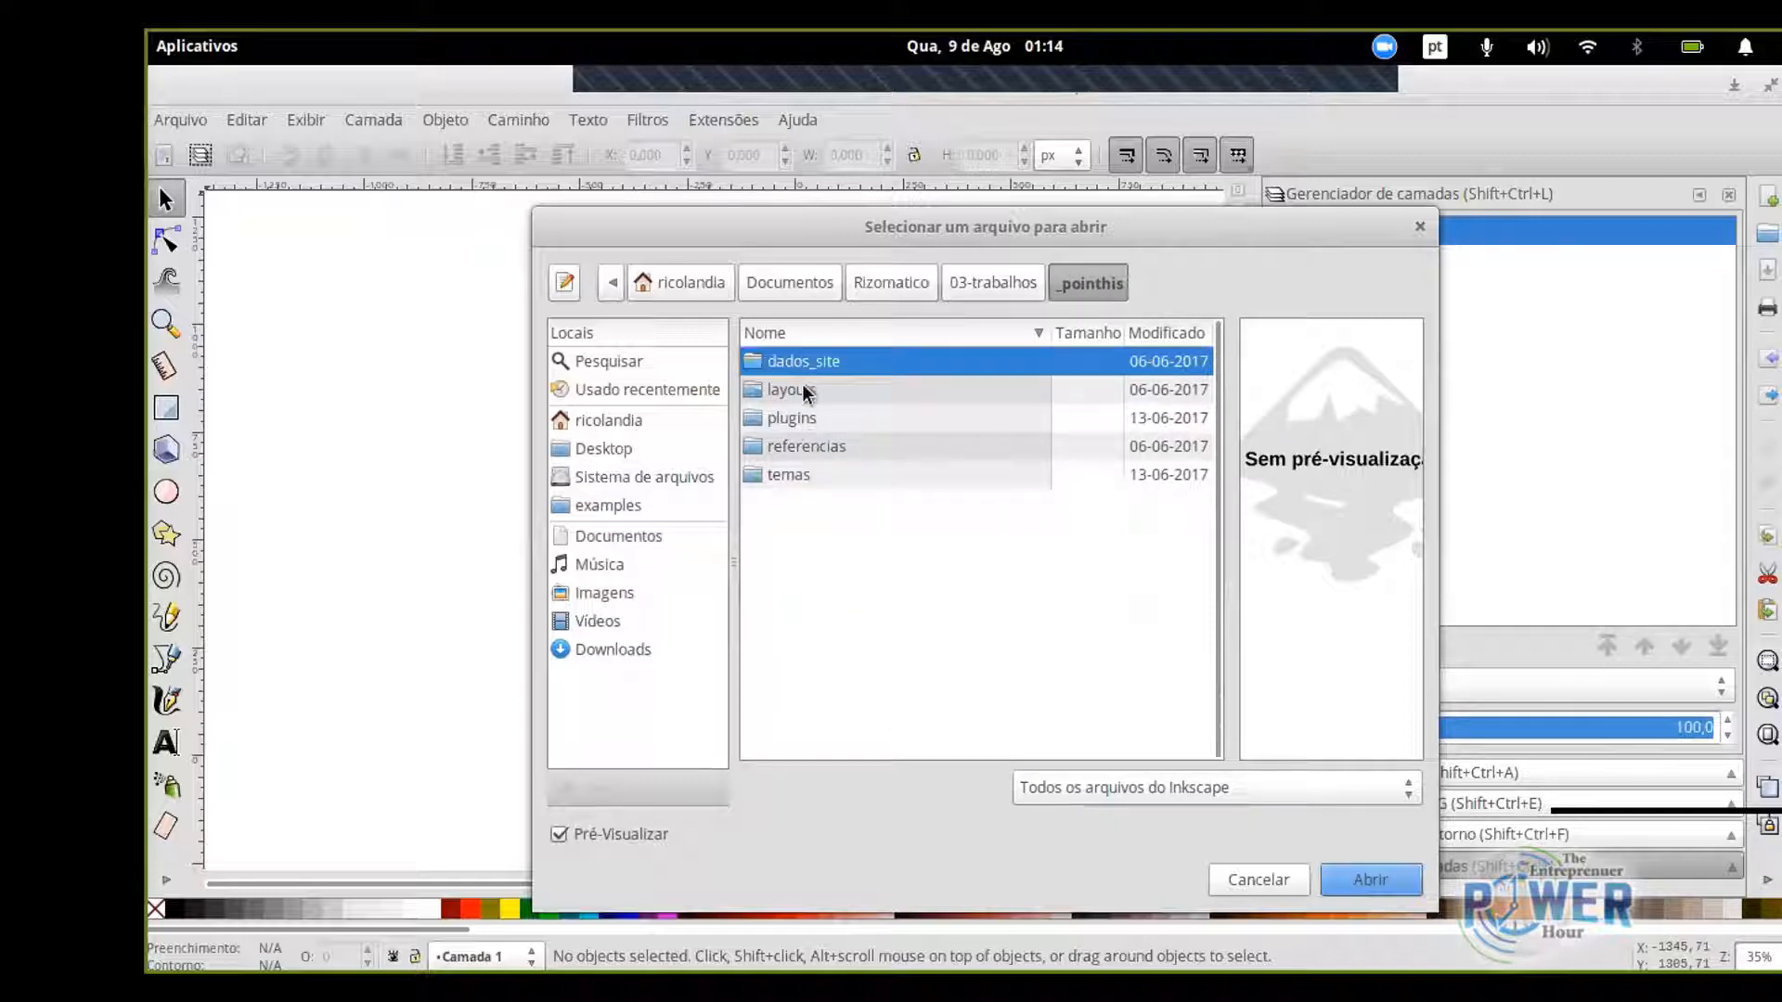
pyautogui.doubleClick(812, 388)
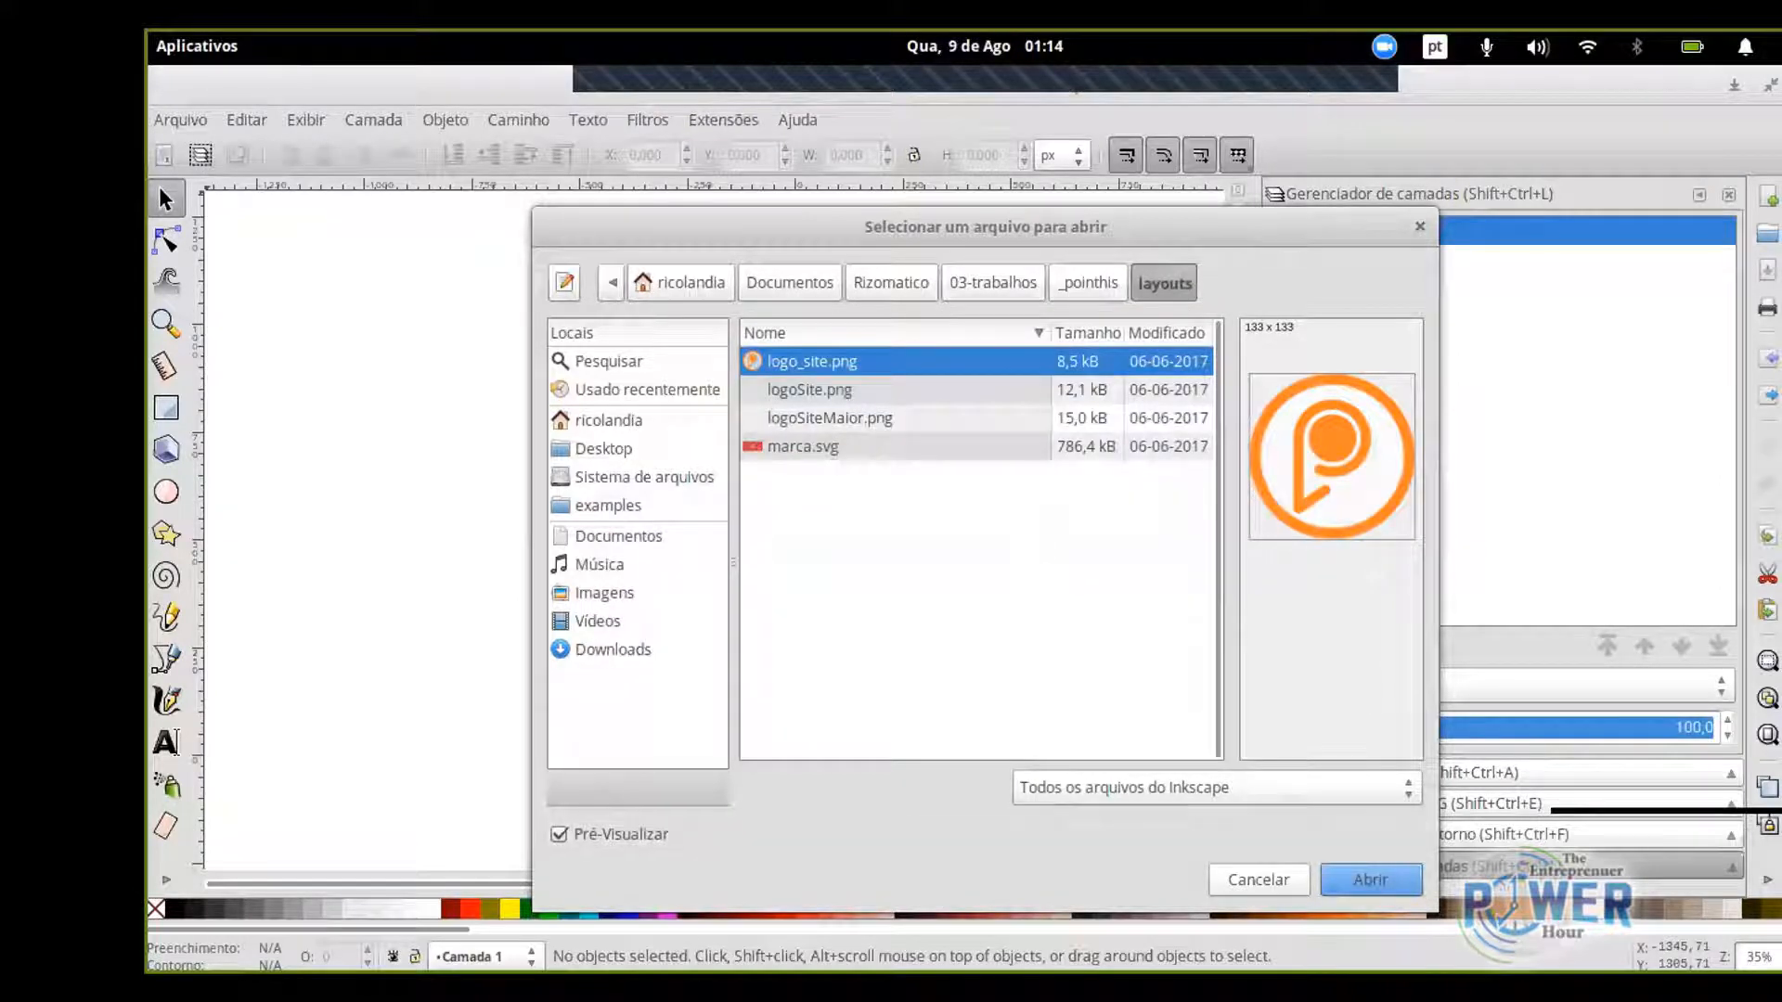
pyautogui.click(1371, 878)
pyautogui.click(1118, 702)
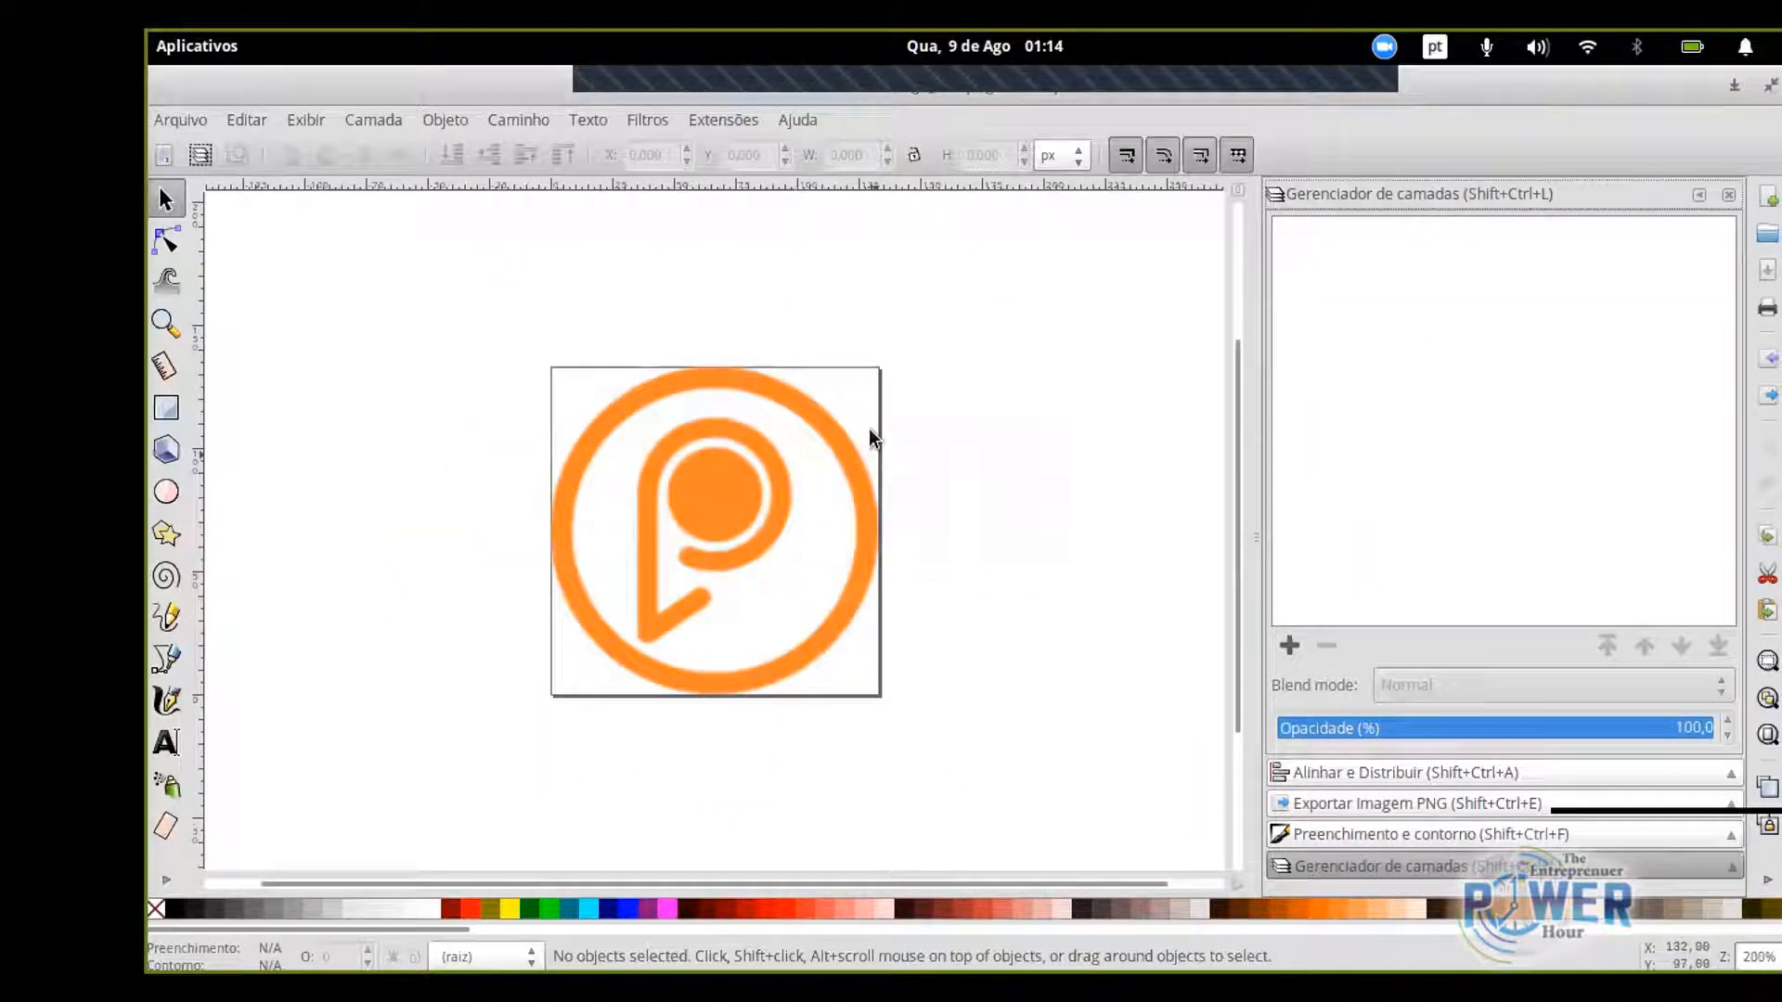
# Scale the logo image down about its center to 83 × 83 px and shift it slightly toward the page's lower right.
pyautogui.click(756, 409)
pyautogui.moveTo(883, 361); pyautogui.dragTo(829, 427)
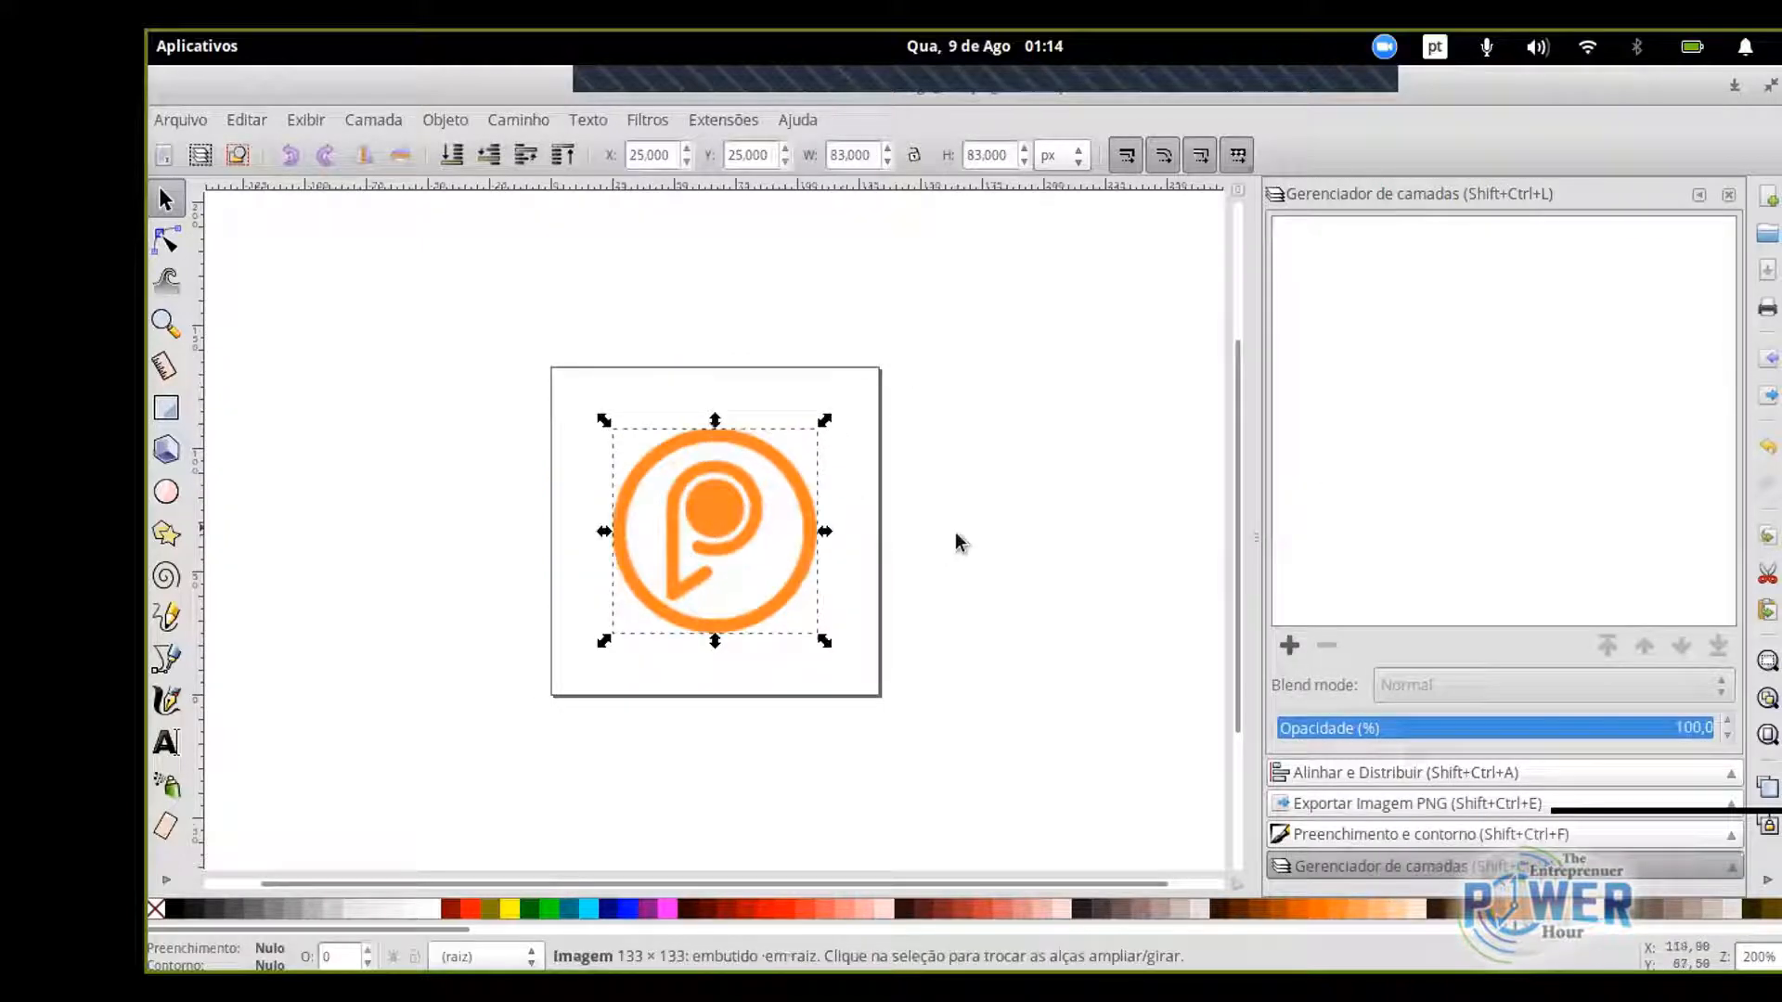
pyautogui.click(820, 541)
pyautogui.moveTo(820, 544); pyautogui.dragTo(831, 552)
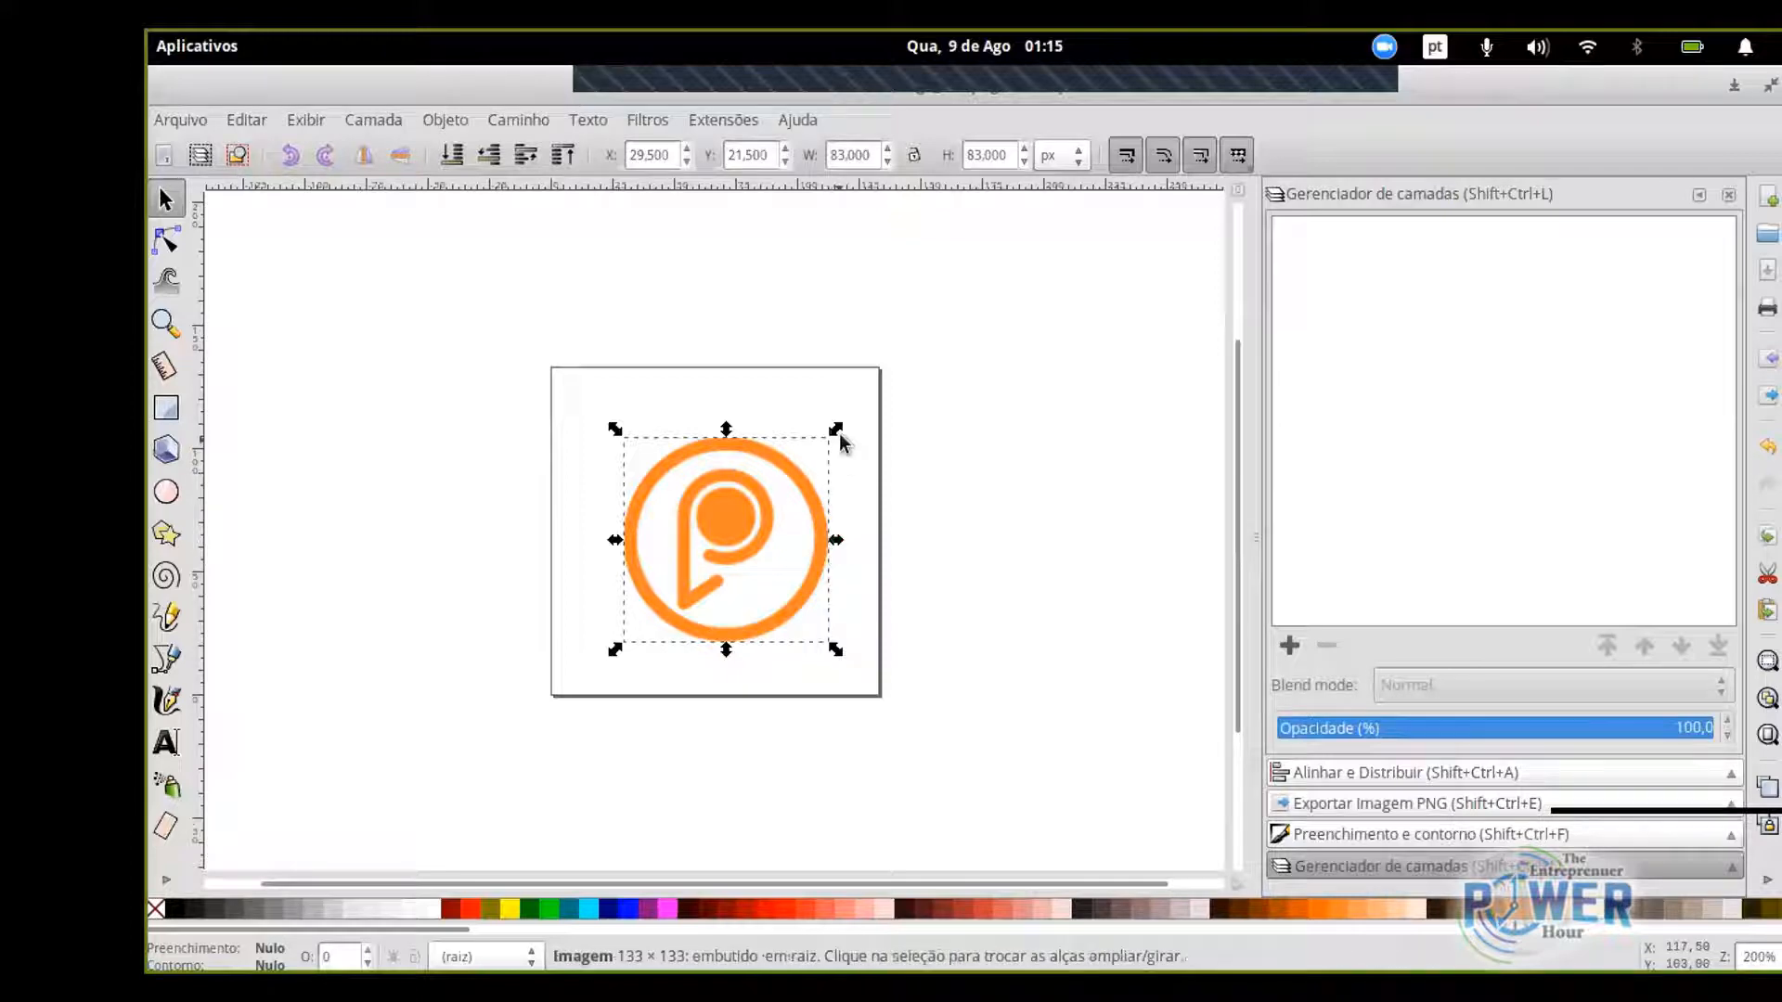
# Scale the logo image down to 68 × 68 px and move it to the page's upper-right corner.
pyautogui.moveTo(837, 427); pyautogui.dragTo(805, 465)
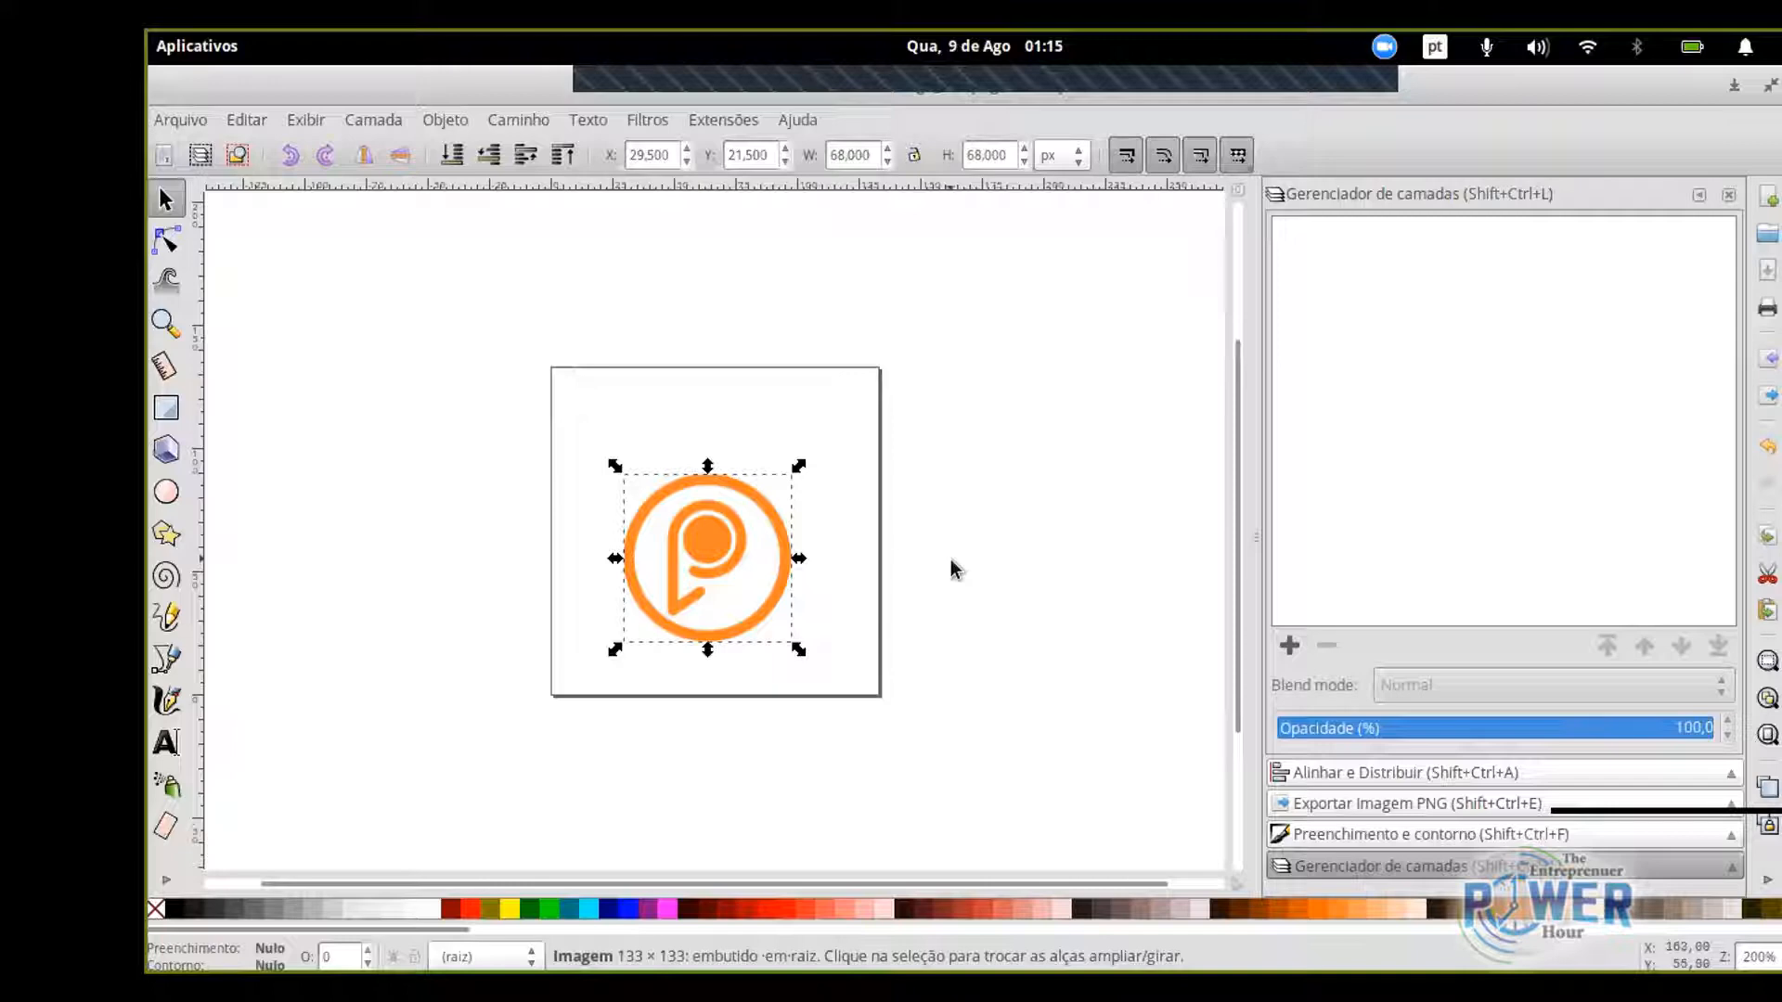
pyautogui.moveTo(767, 517); pyautogui.dragTo(778, 452)
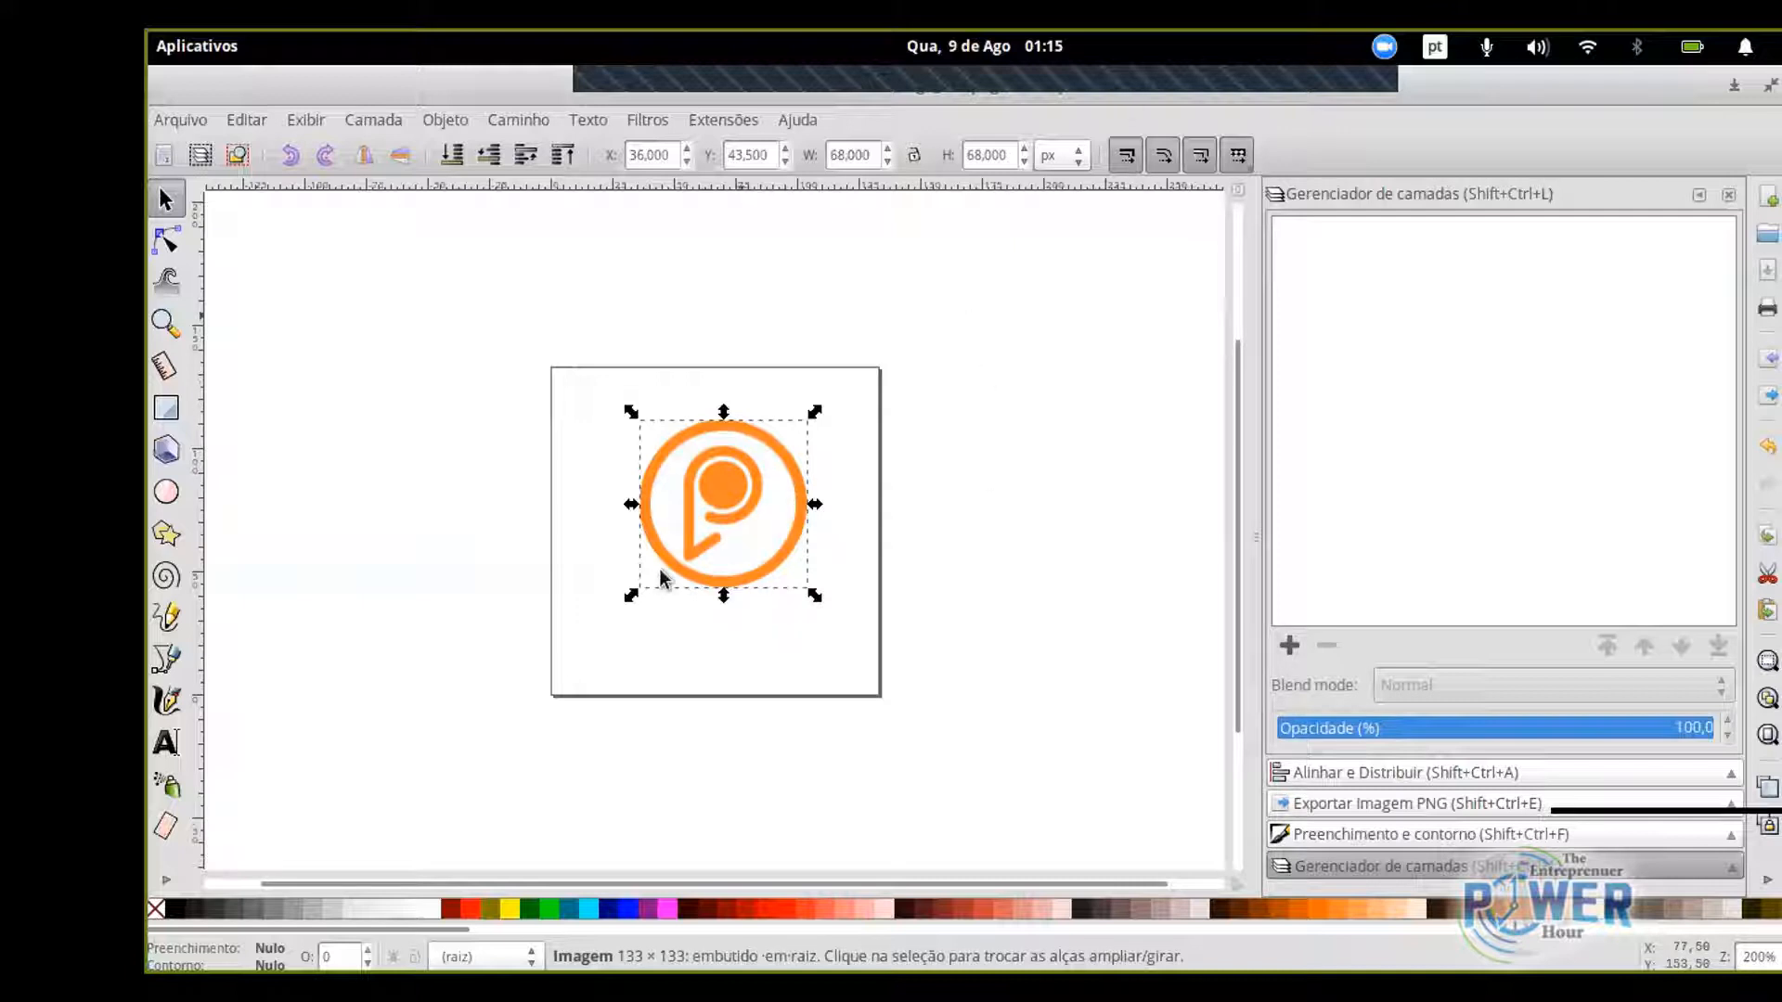
pyautogui.moveTo(791, 427); pyautogui.dragTo(900, 417)
pyautogui.click(792, 469)
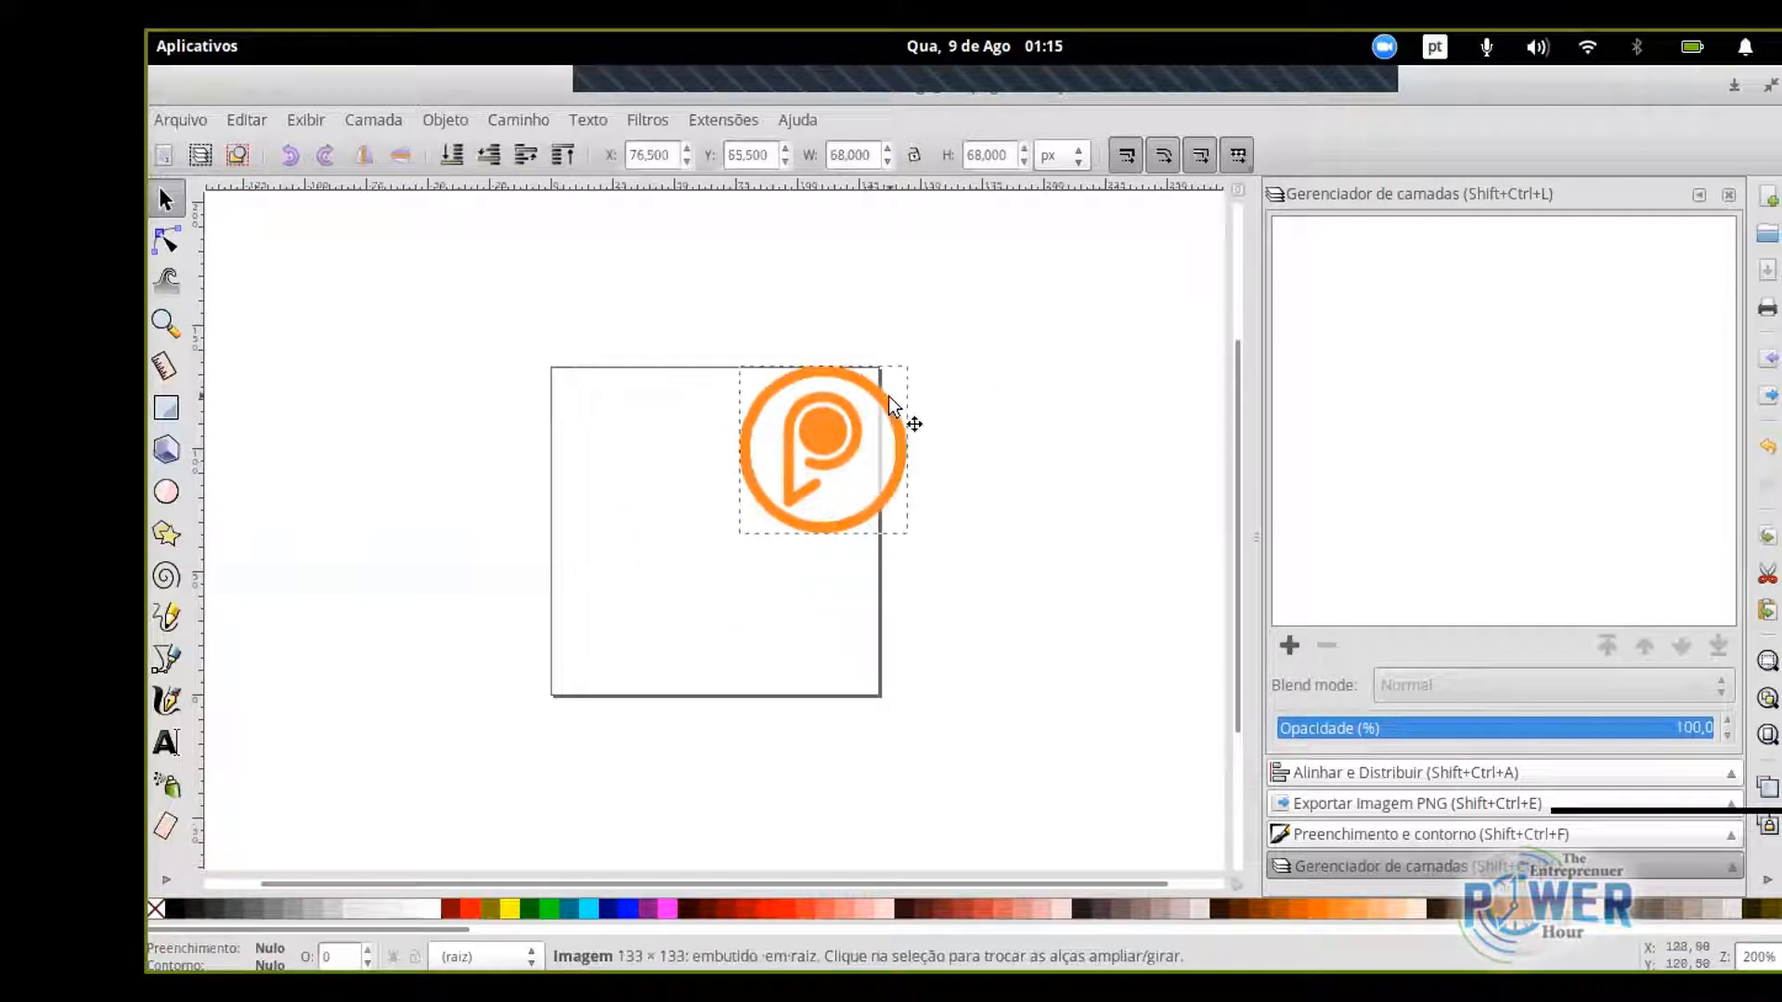
# Enlarge the logo image to about 219 × 219 px and inspect the edge quality of its lower ring up close.
pyautogui.moveTo(916, 541); pyautogui.dragTo(1150, 882)
pyautogui.click(165, 322)
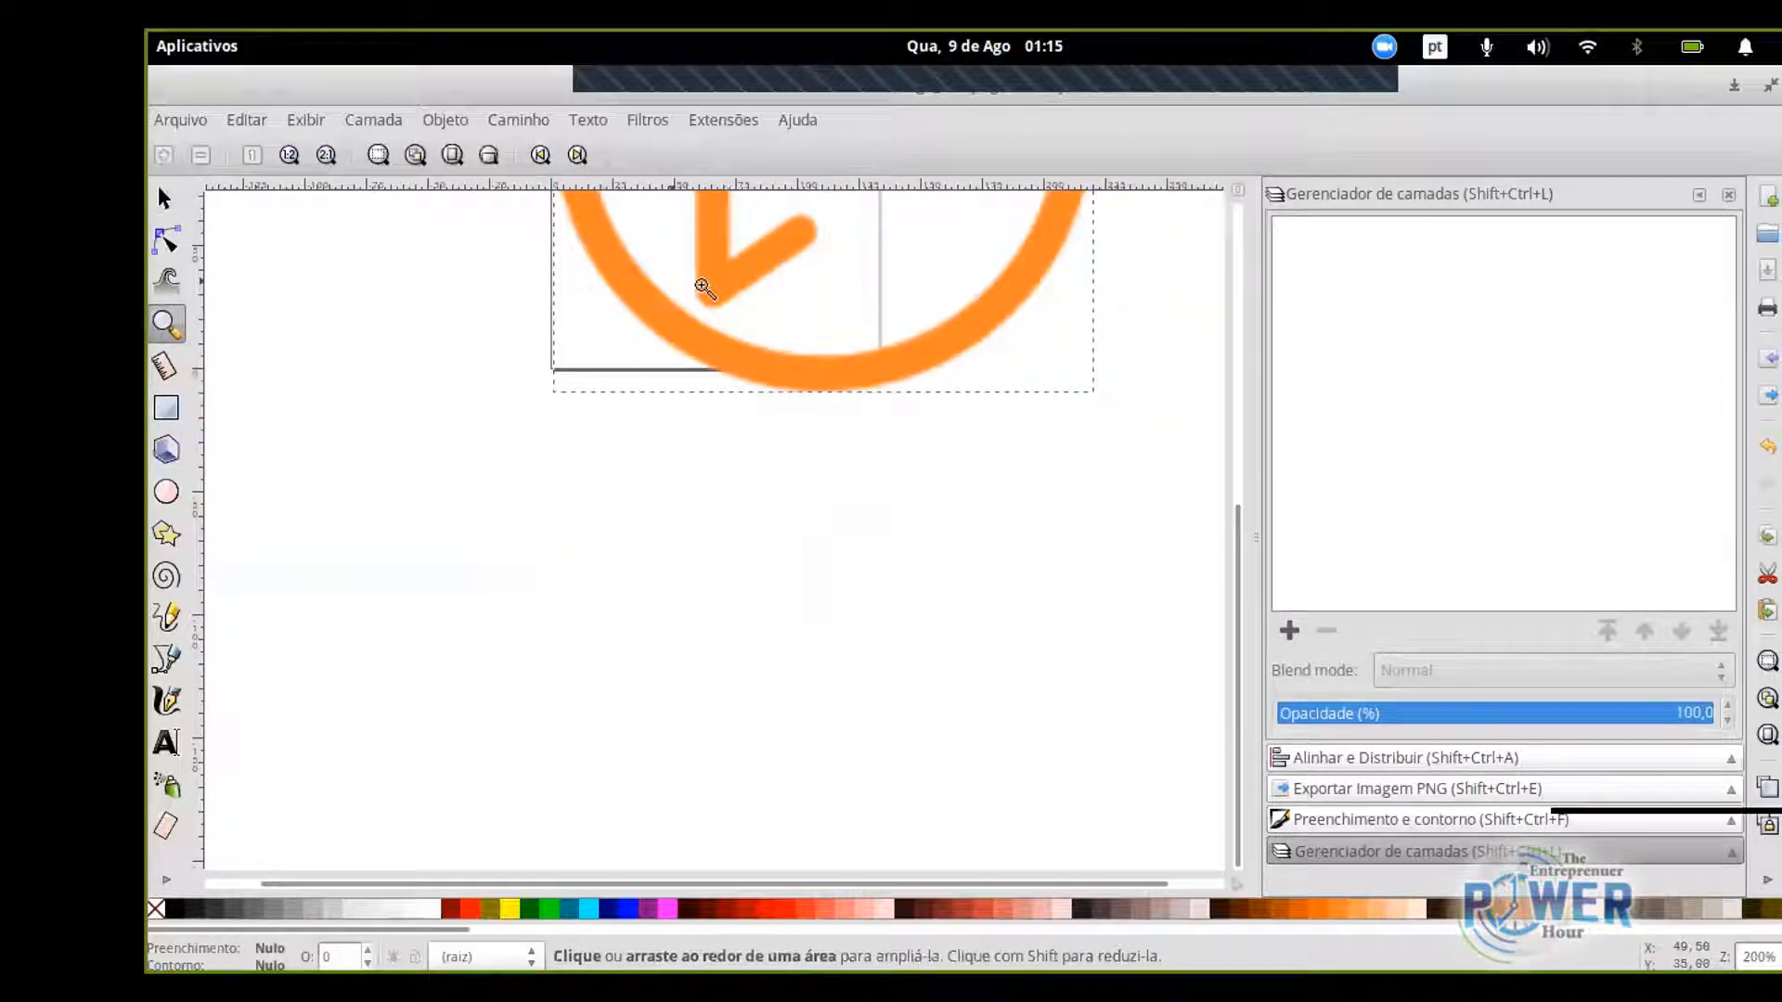
pyautogui.moveTo(703, 284); pyautogui.dragTo(763, 427)
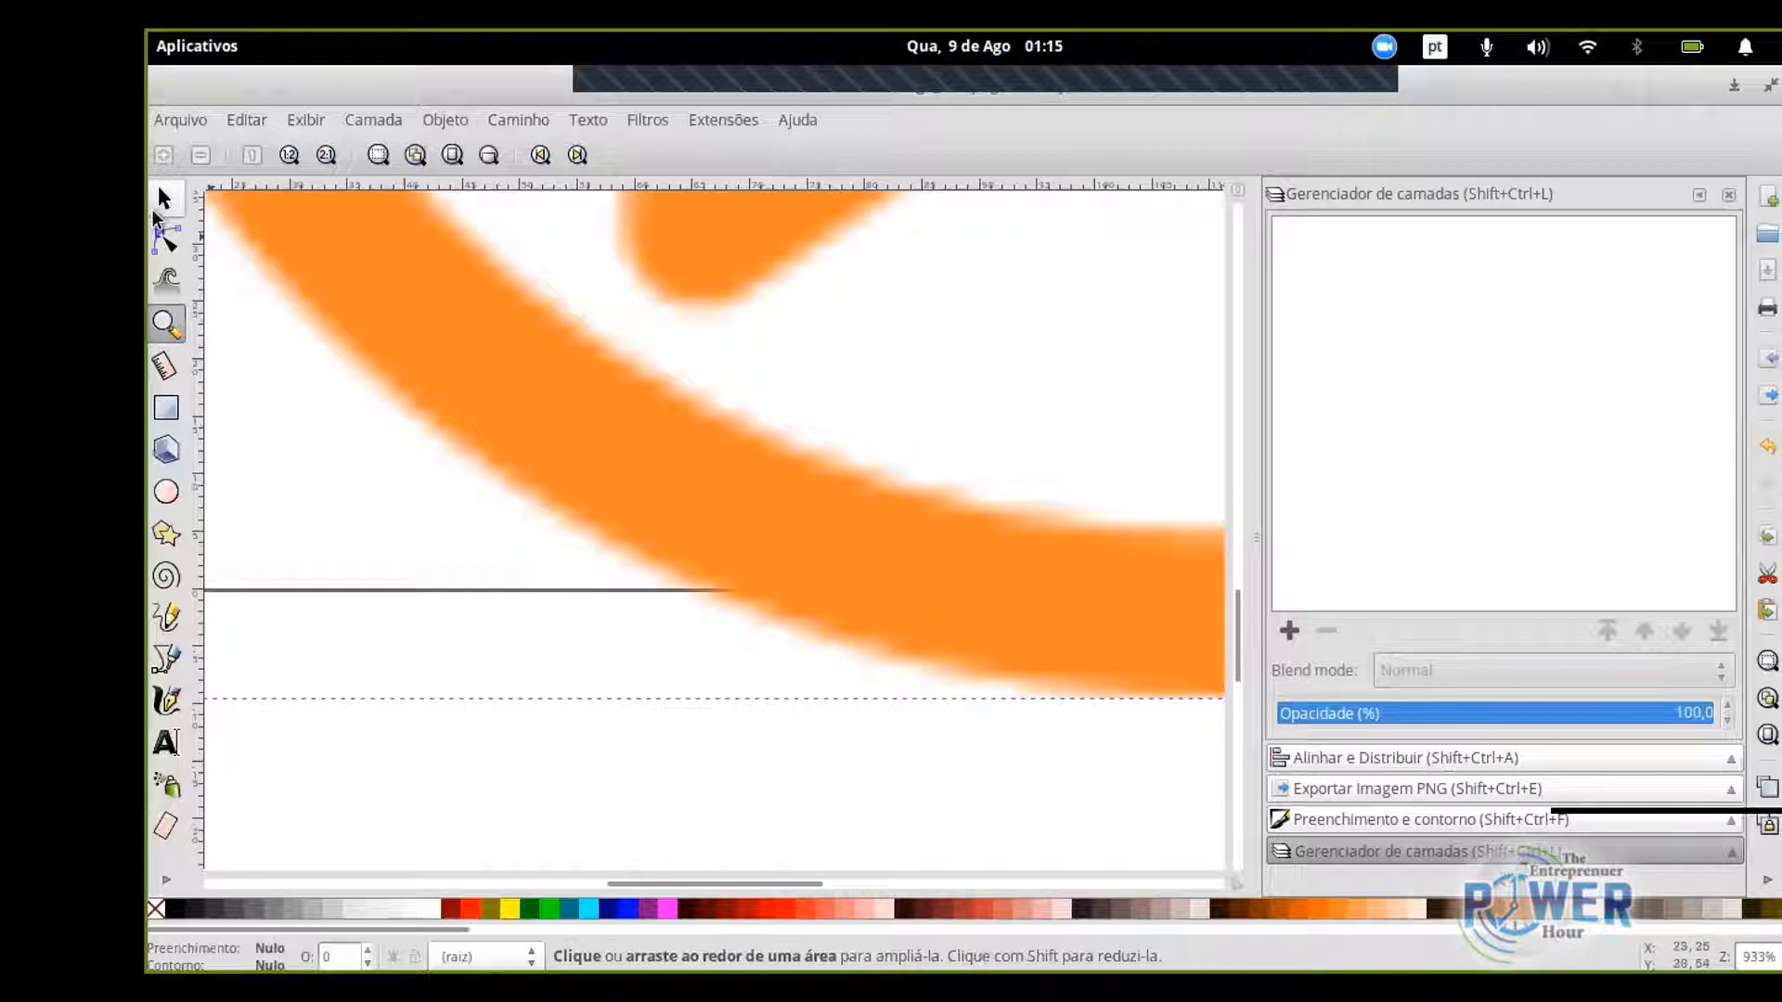
# Move the enlarged logo image so it is roughly centered over the page, at about X -42 and Y -53 px.
pyautogui.click(165, 198)
pyautogui.press('-')
pyautogui.press('-')
pyautogui.press('-')
pyautogui.press('-')
pyautogui.press('-')
pyautogui.press('-')
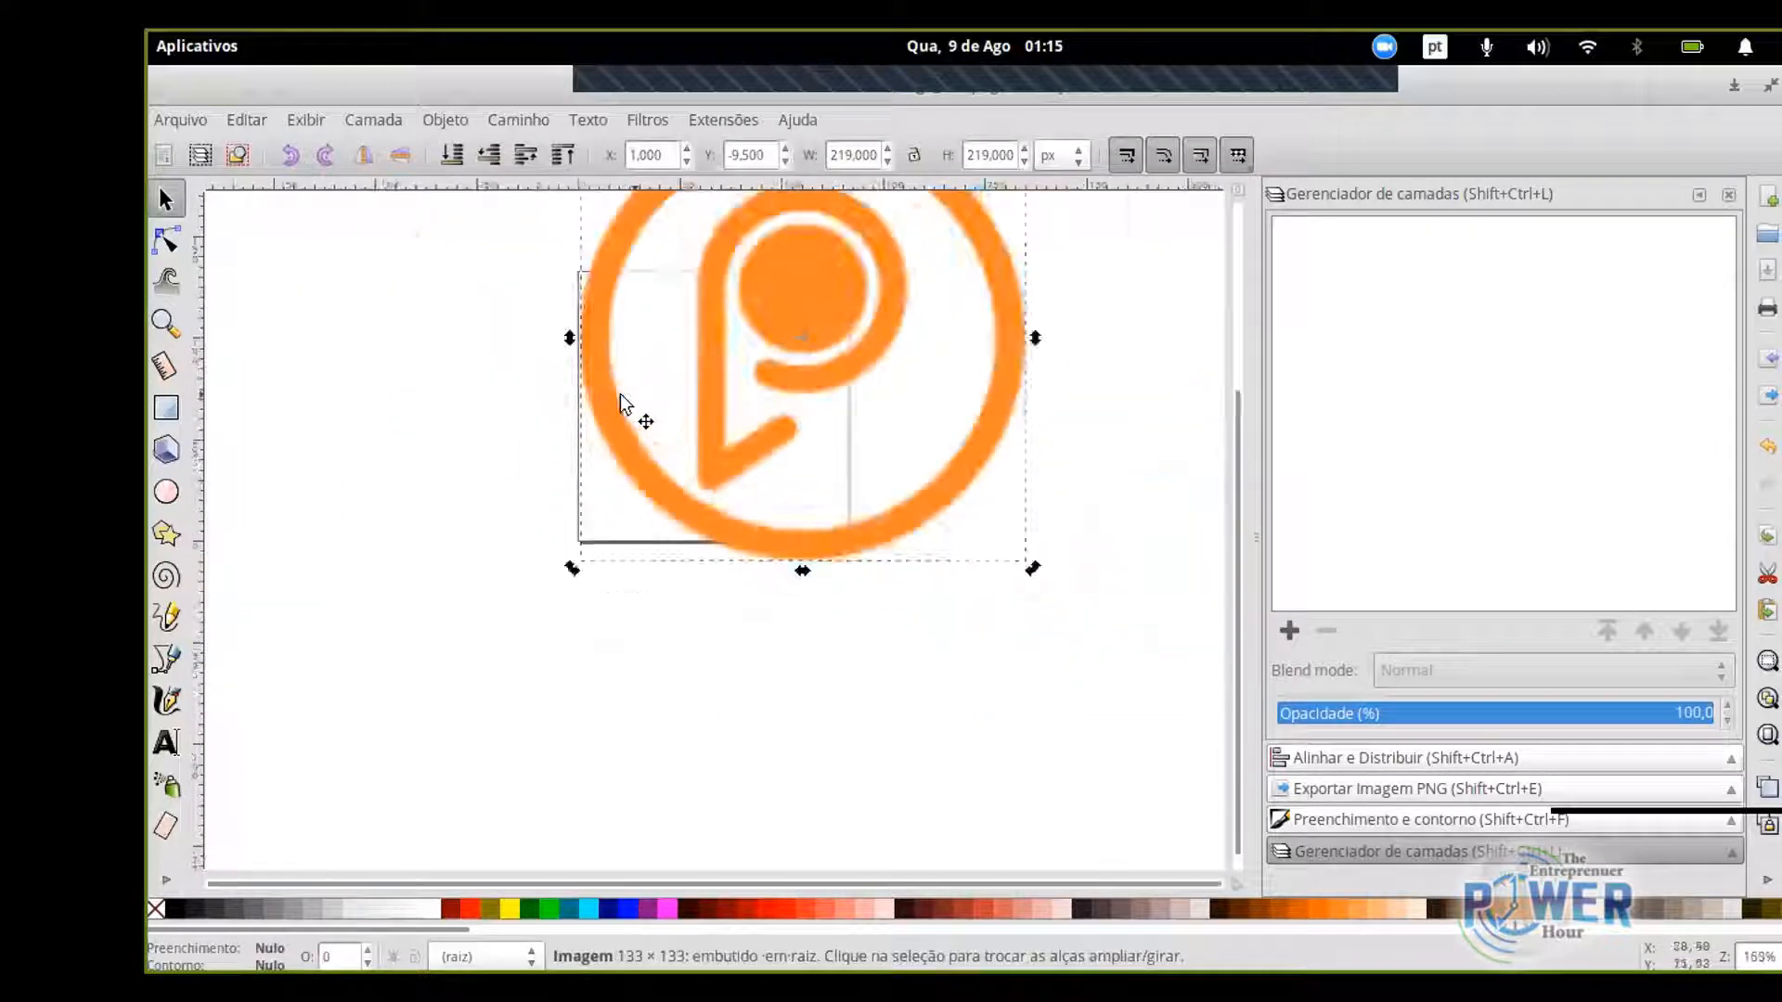
pyautogui.moveTo(824, 364); pyautogui.dragTo(762, 427)
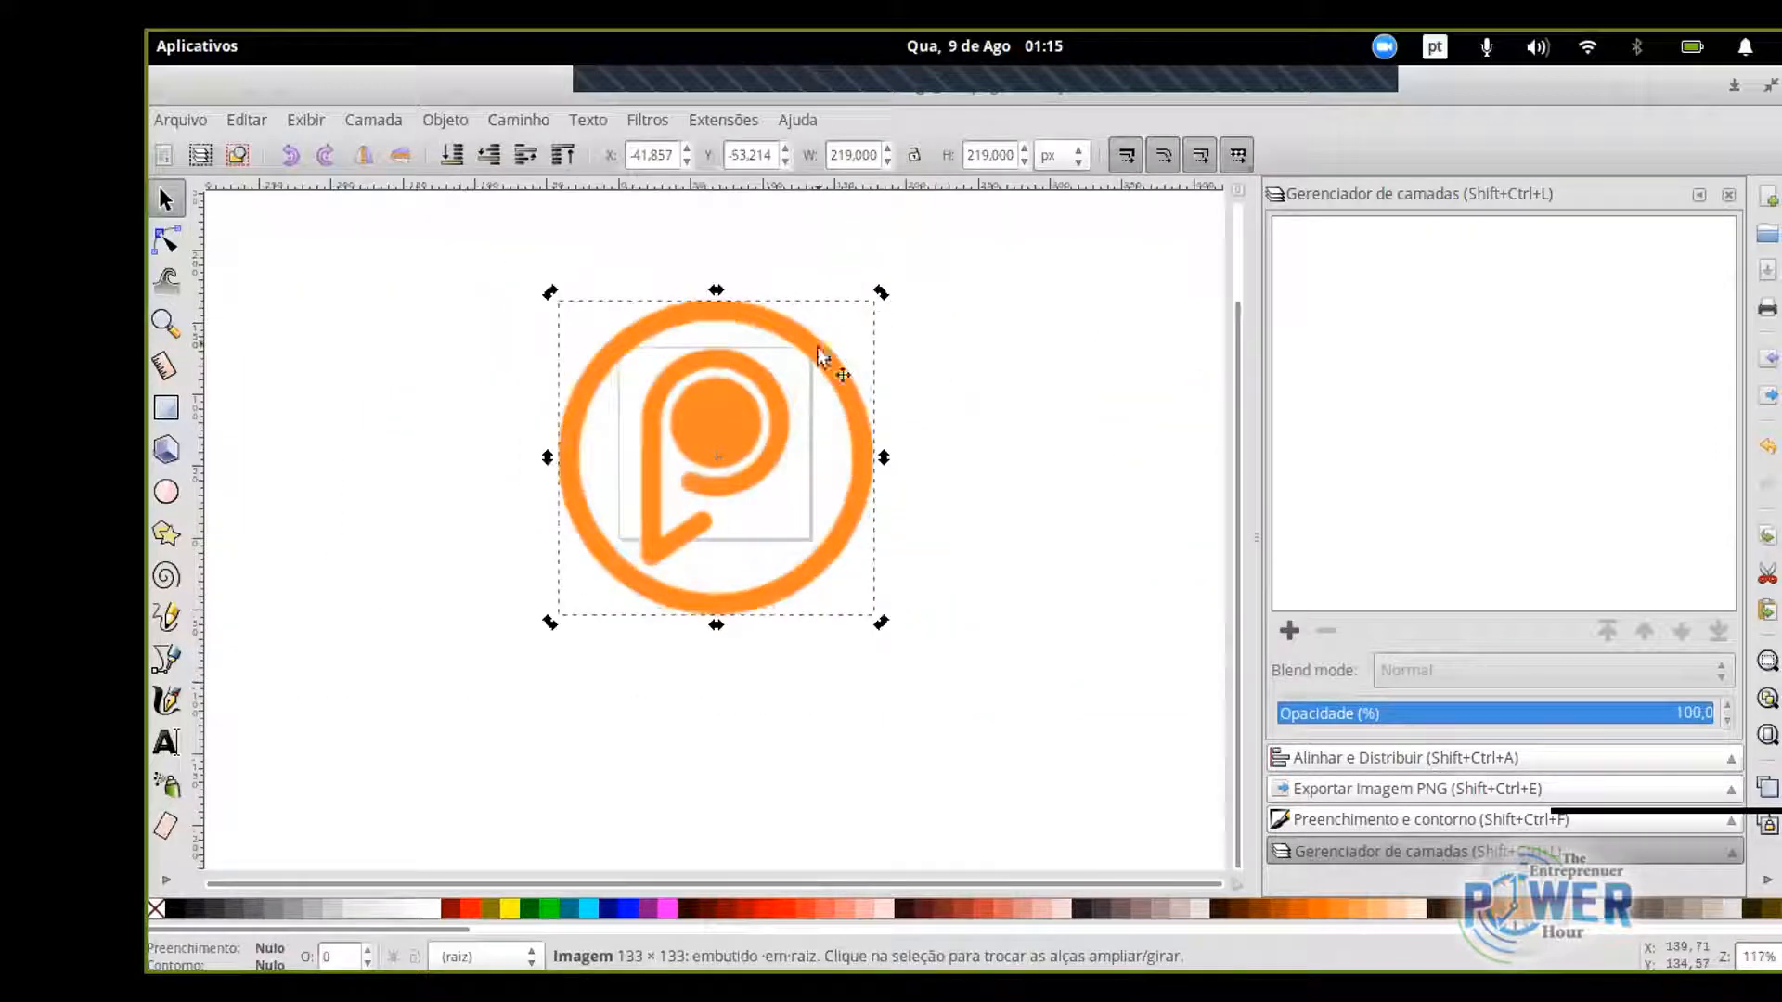
# Enlarge the logo image to about 240 × 240 px and open the bitmap tracing settings for it.
pyautogui.moveTo(881, 292); pyautogui.dragTo(897, 277)
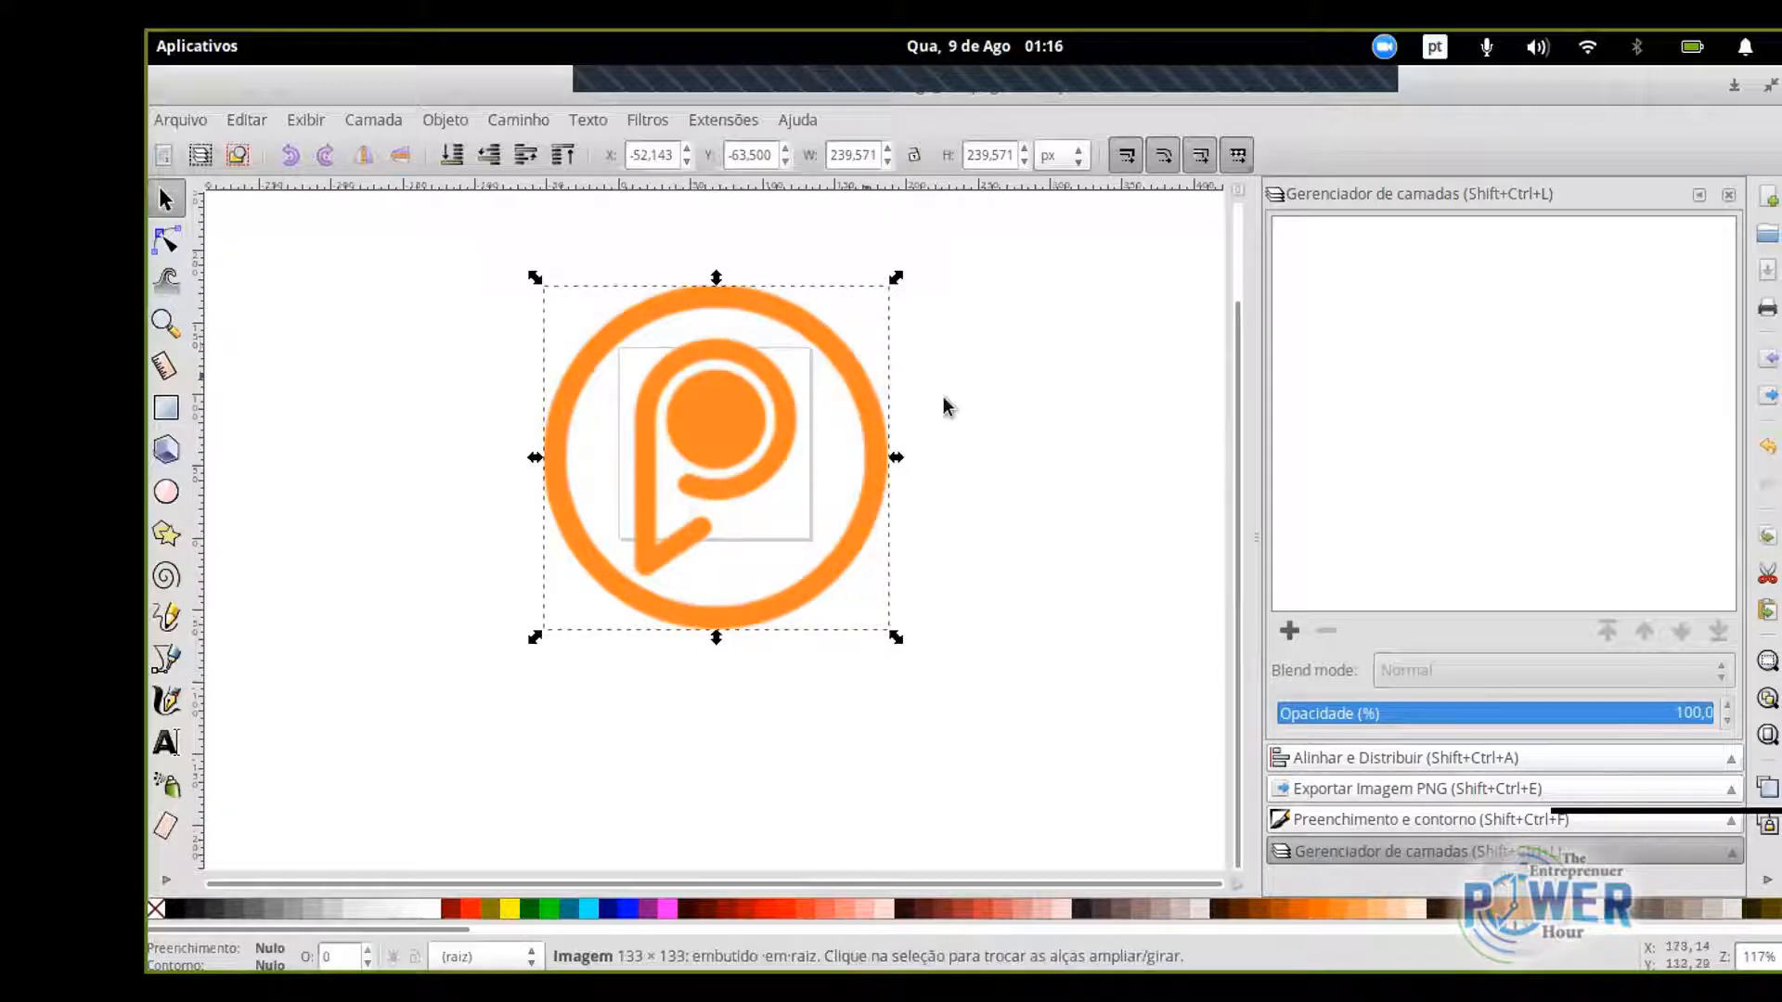
pyautogui.click(529, 120)
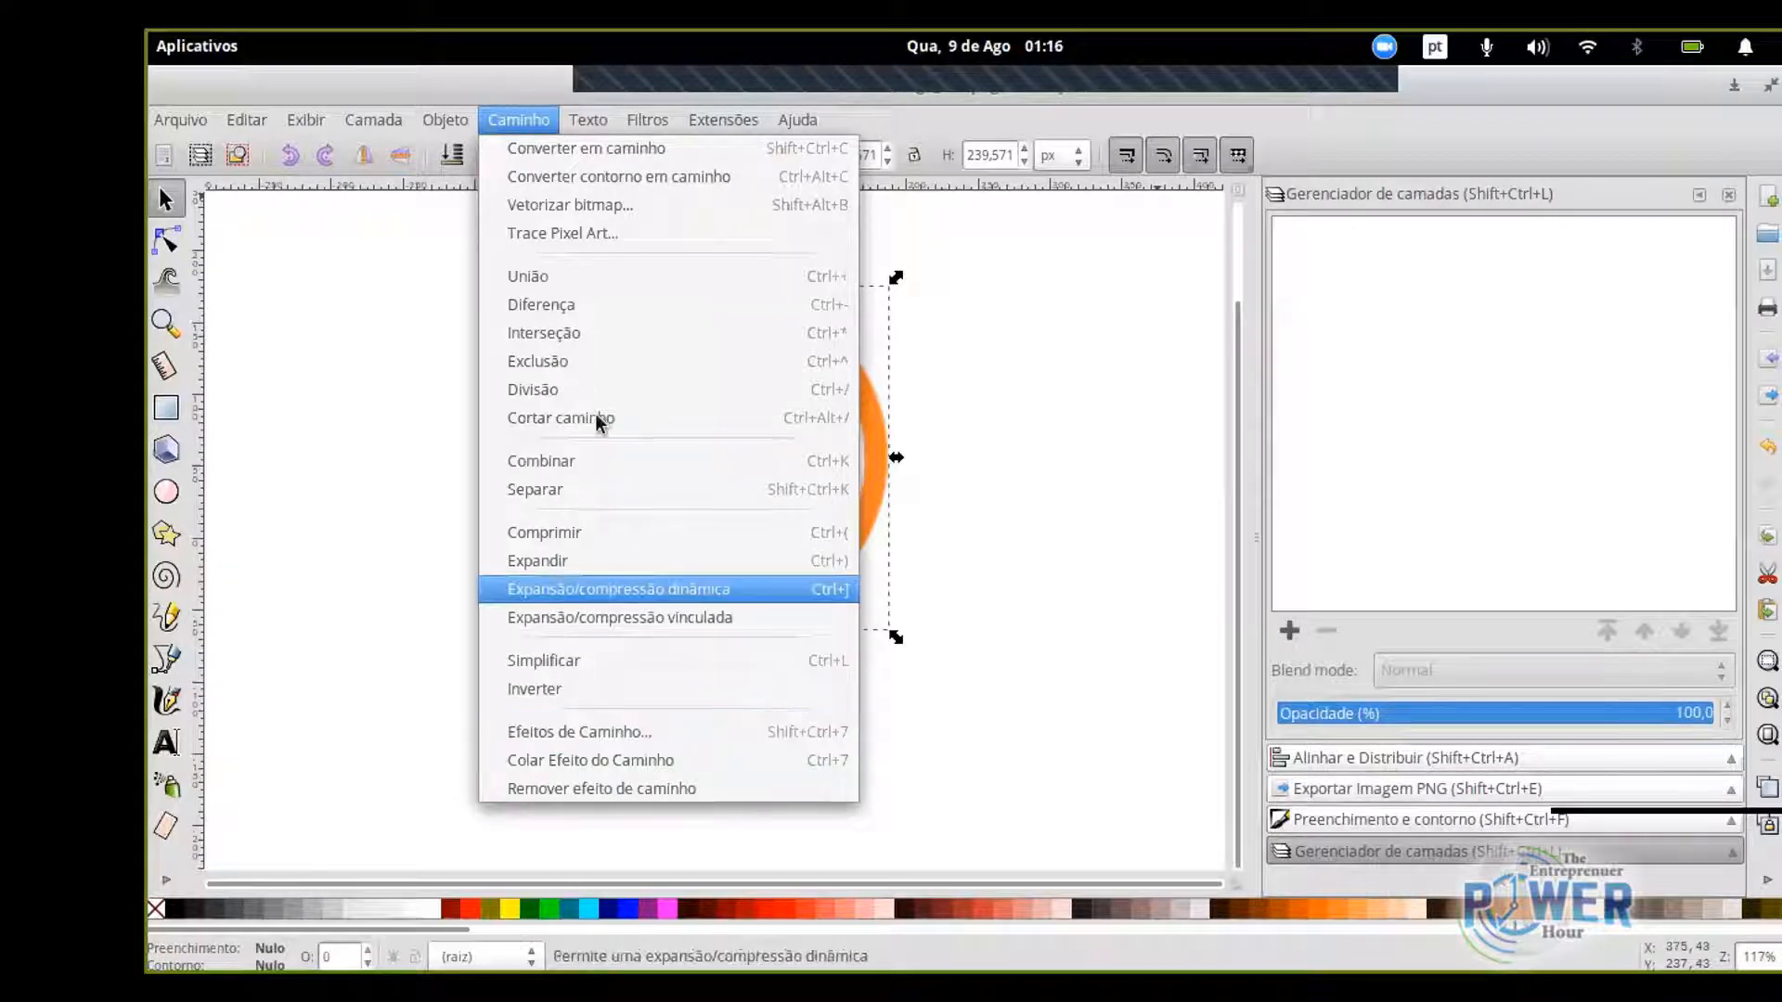
pyautogui.click(581, 213)
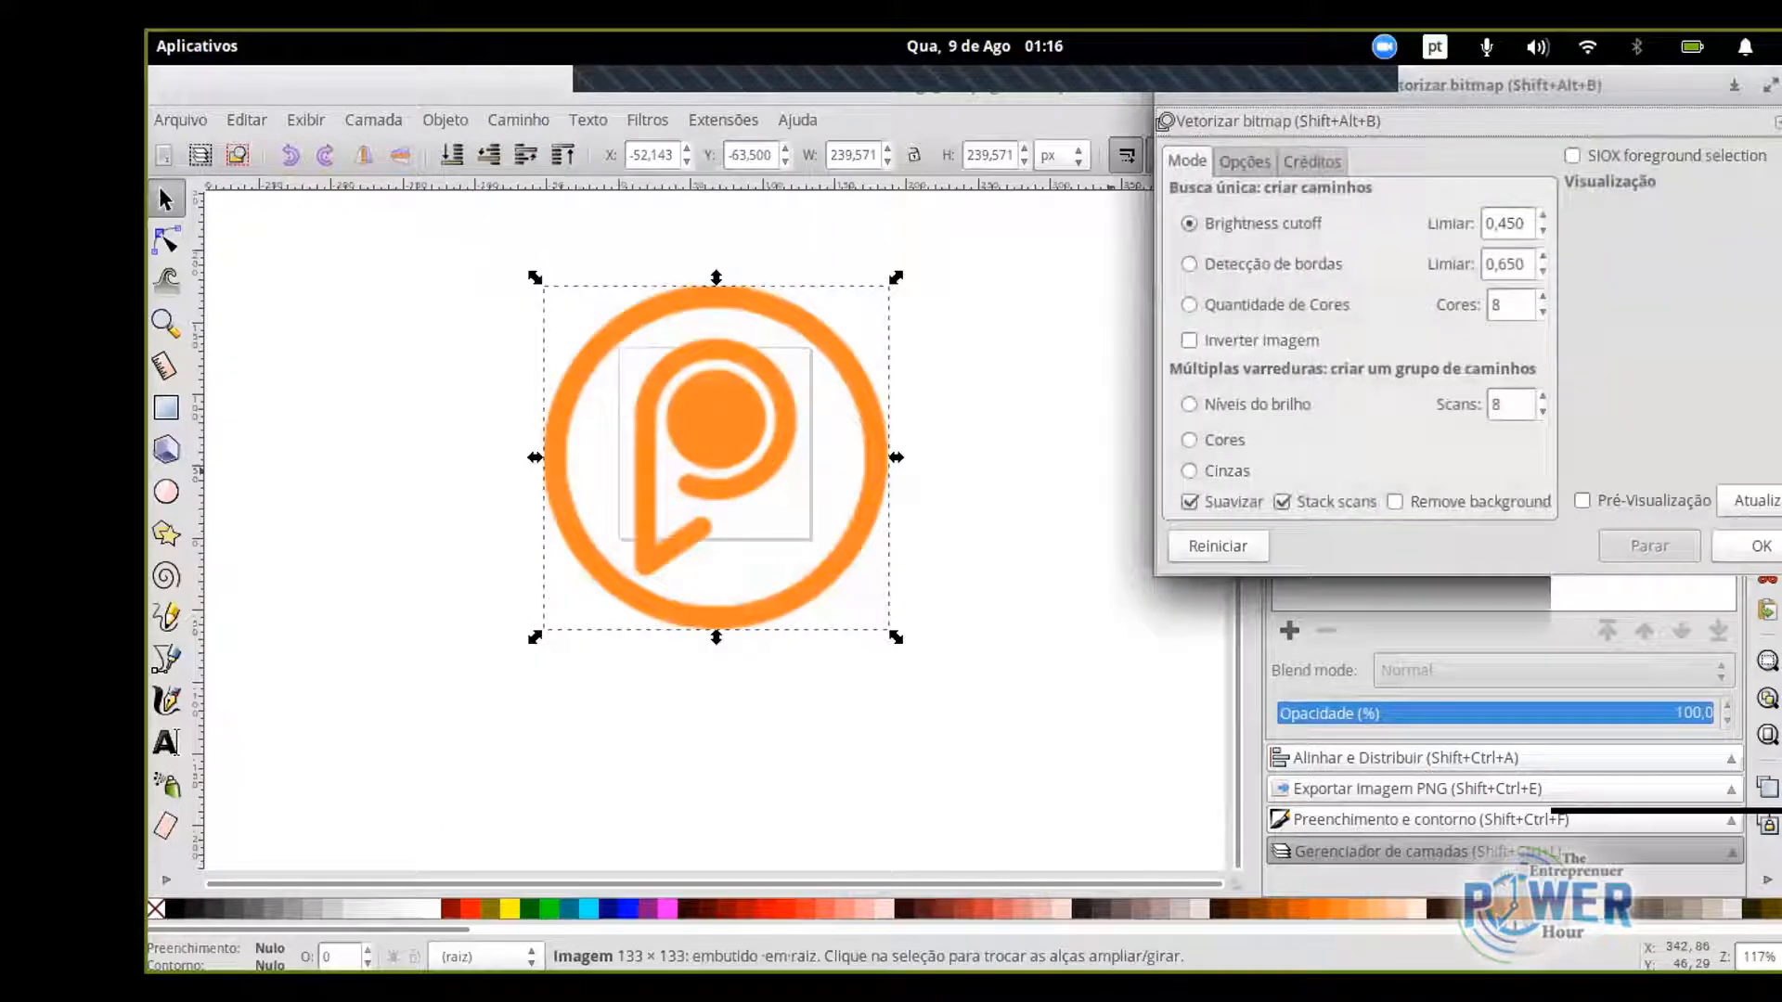
pyautogui.moveTo(1496, 85); pyautogui.dragTo(1134, 67)
# Preview a multiple-scan brightness-level trace of the logo with 8 scans and background removal enabled.
pyautogui.click(854, 445)
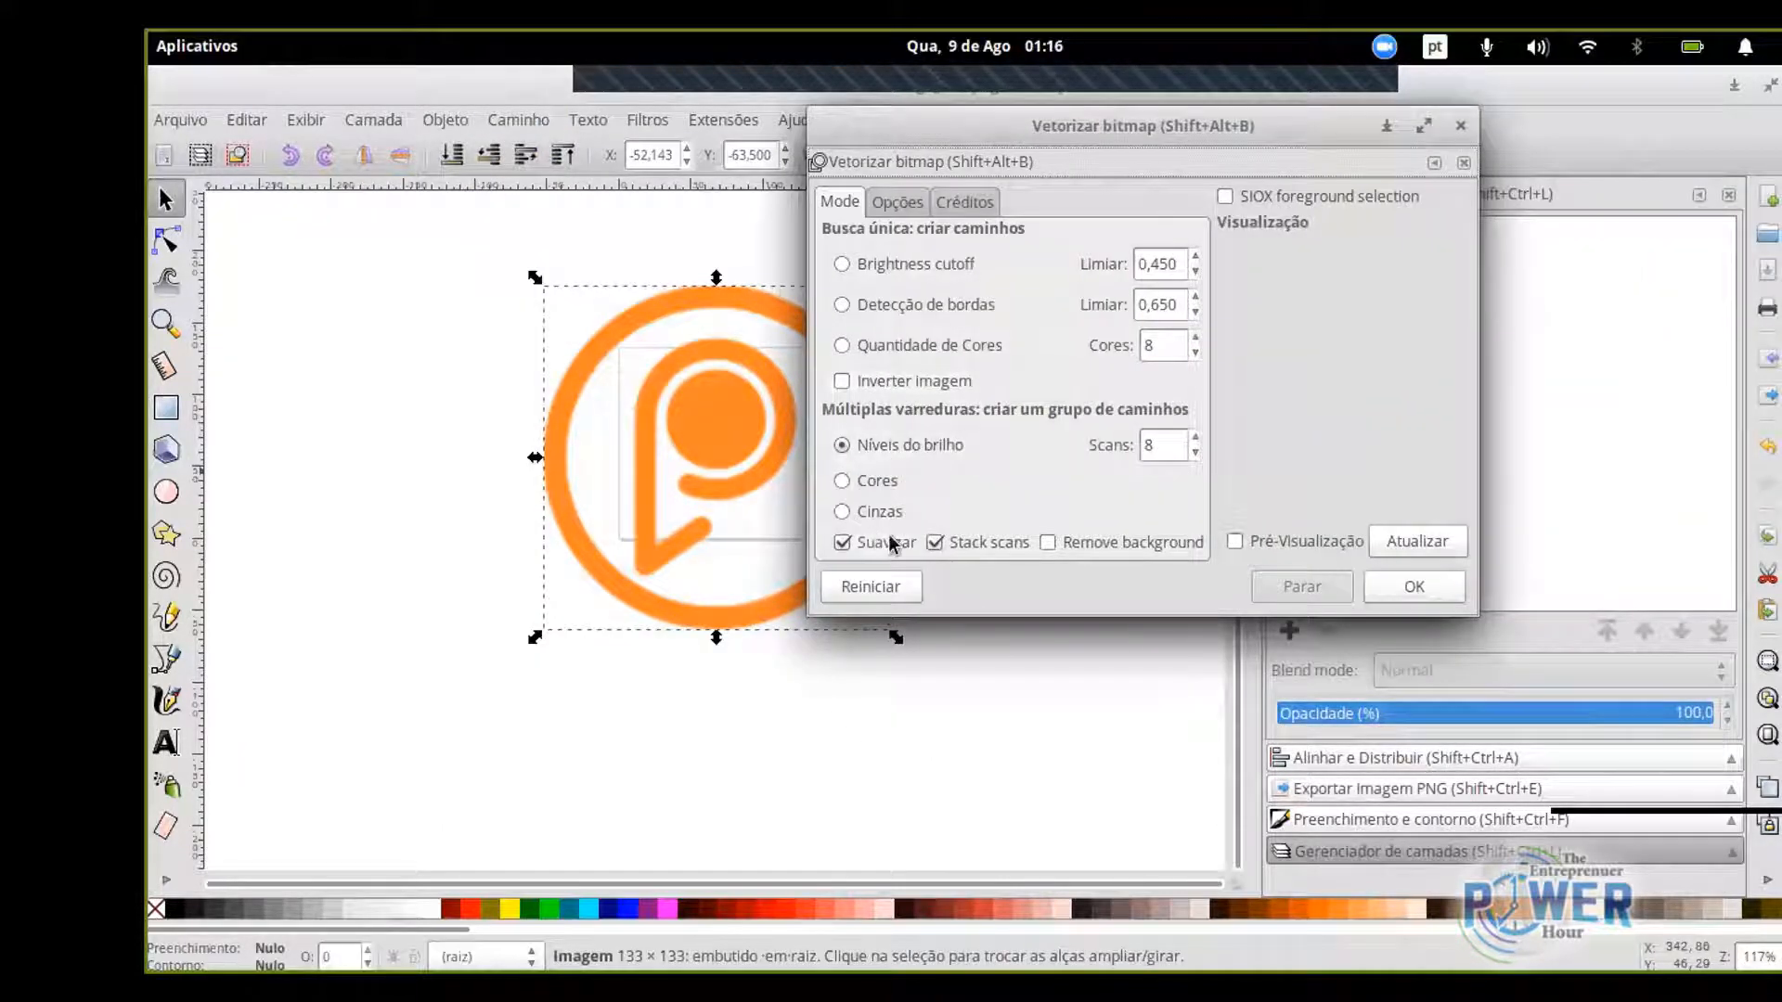
pyautogui.click(1091, 542)
pyautogui.click(1418, 542)
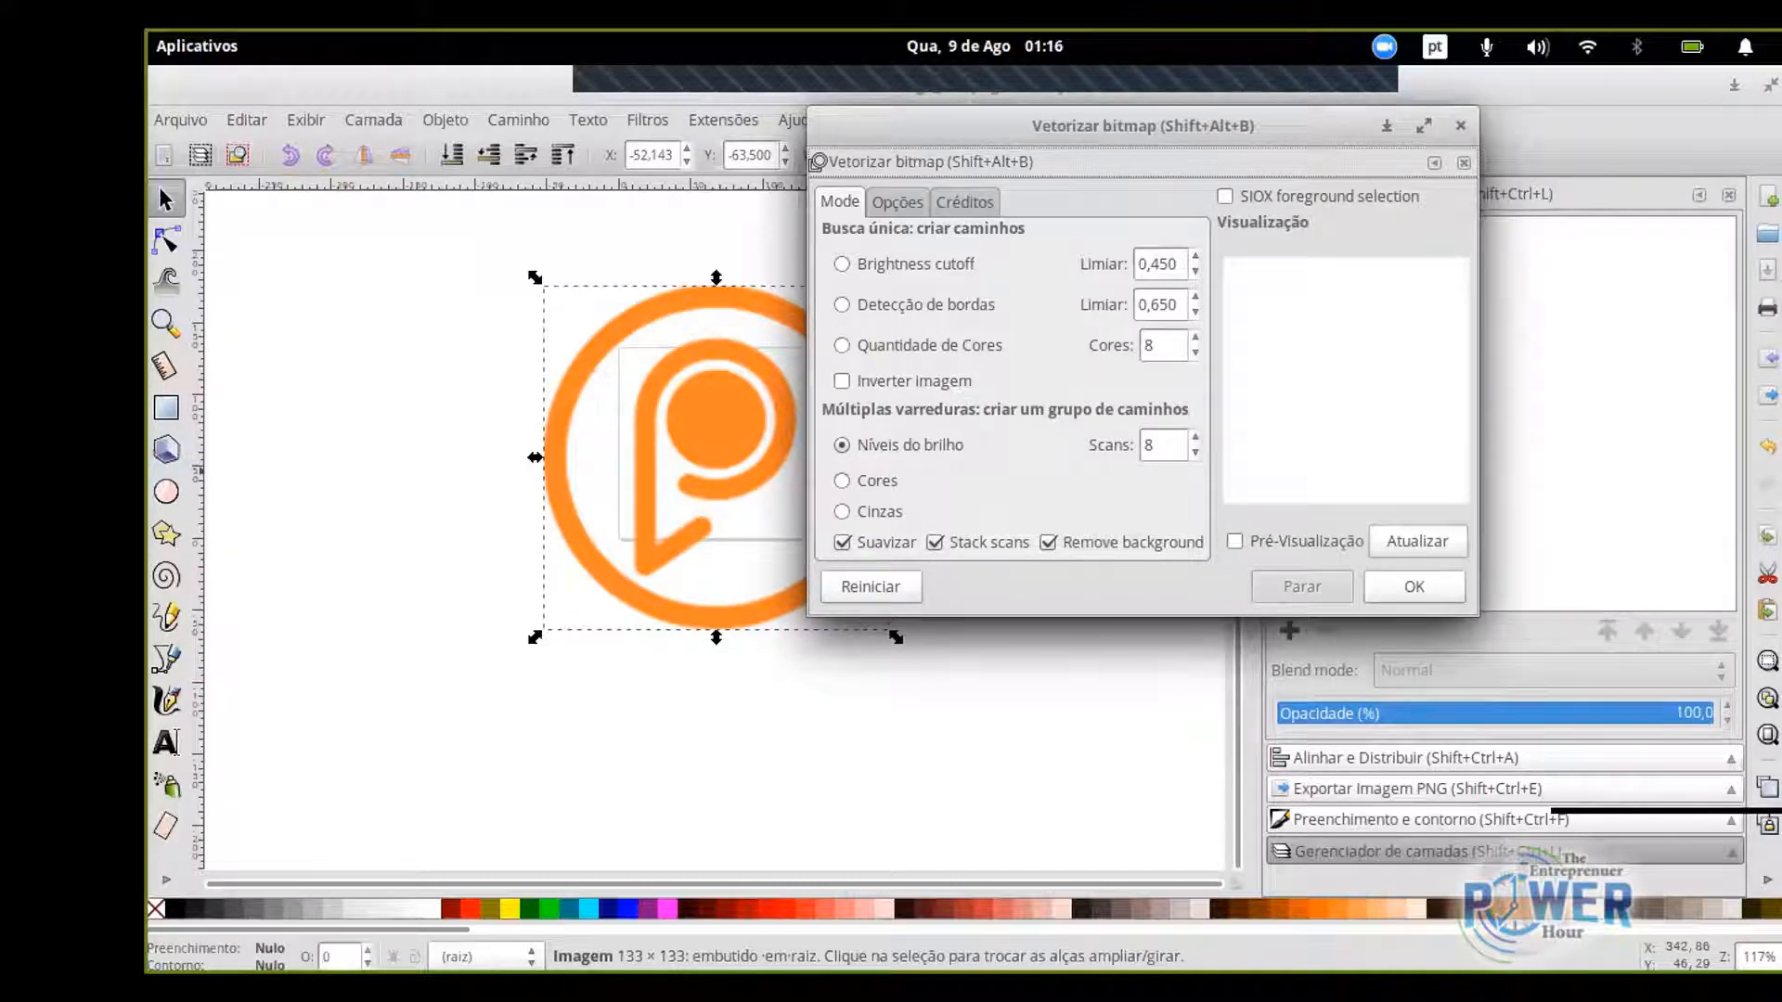
# Compare trace previews using color quantization with 8 colors, edge detection at 0.650, brightness cutoff and multi-scan brightness levels.
pyautogui.click(843, 344)
pyautogui.click(1418, 542)
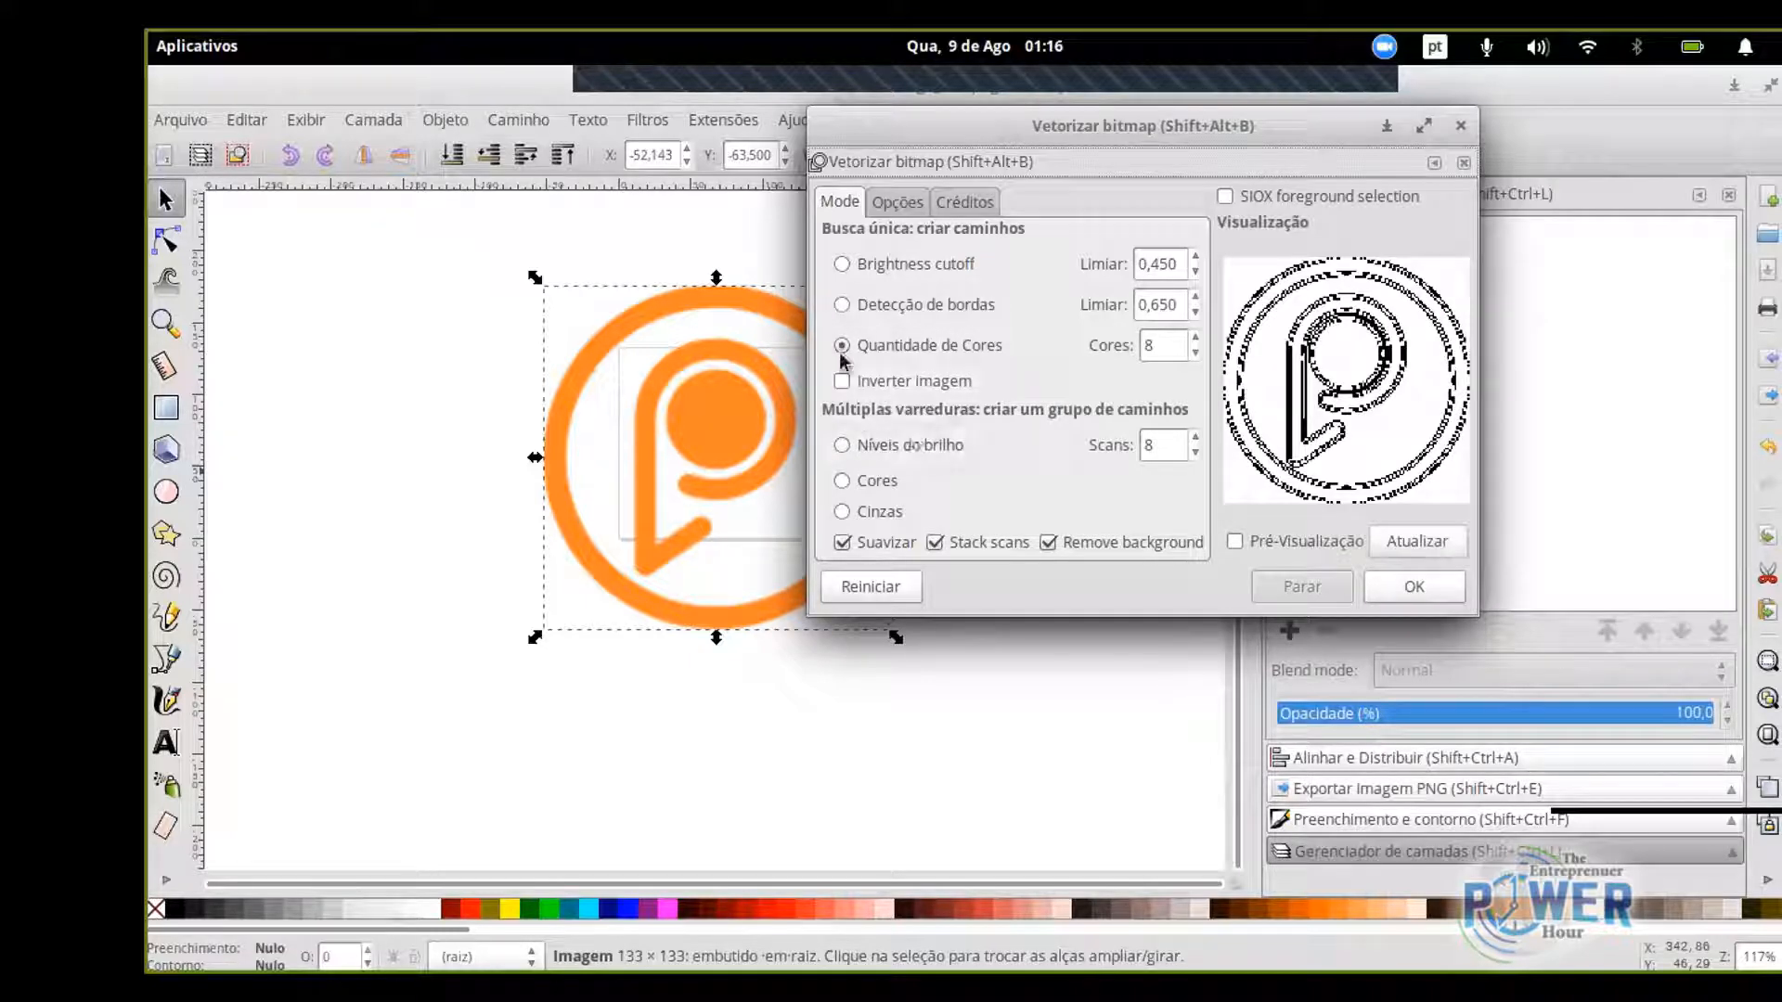
pyautogui.click(852, 306)
pyautogui.click(1418, 542)
pyautogui.click(841, 264)
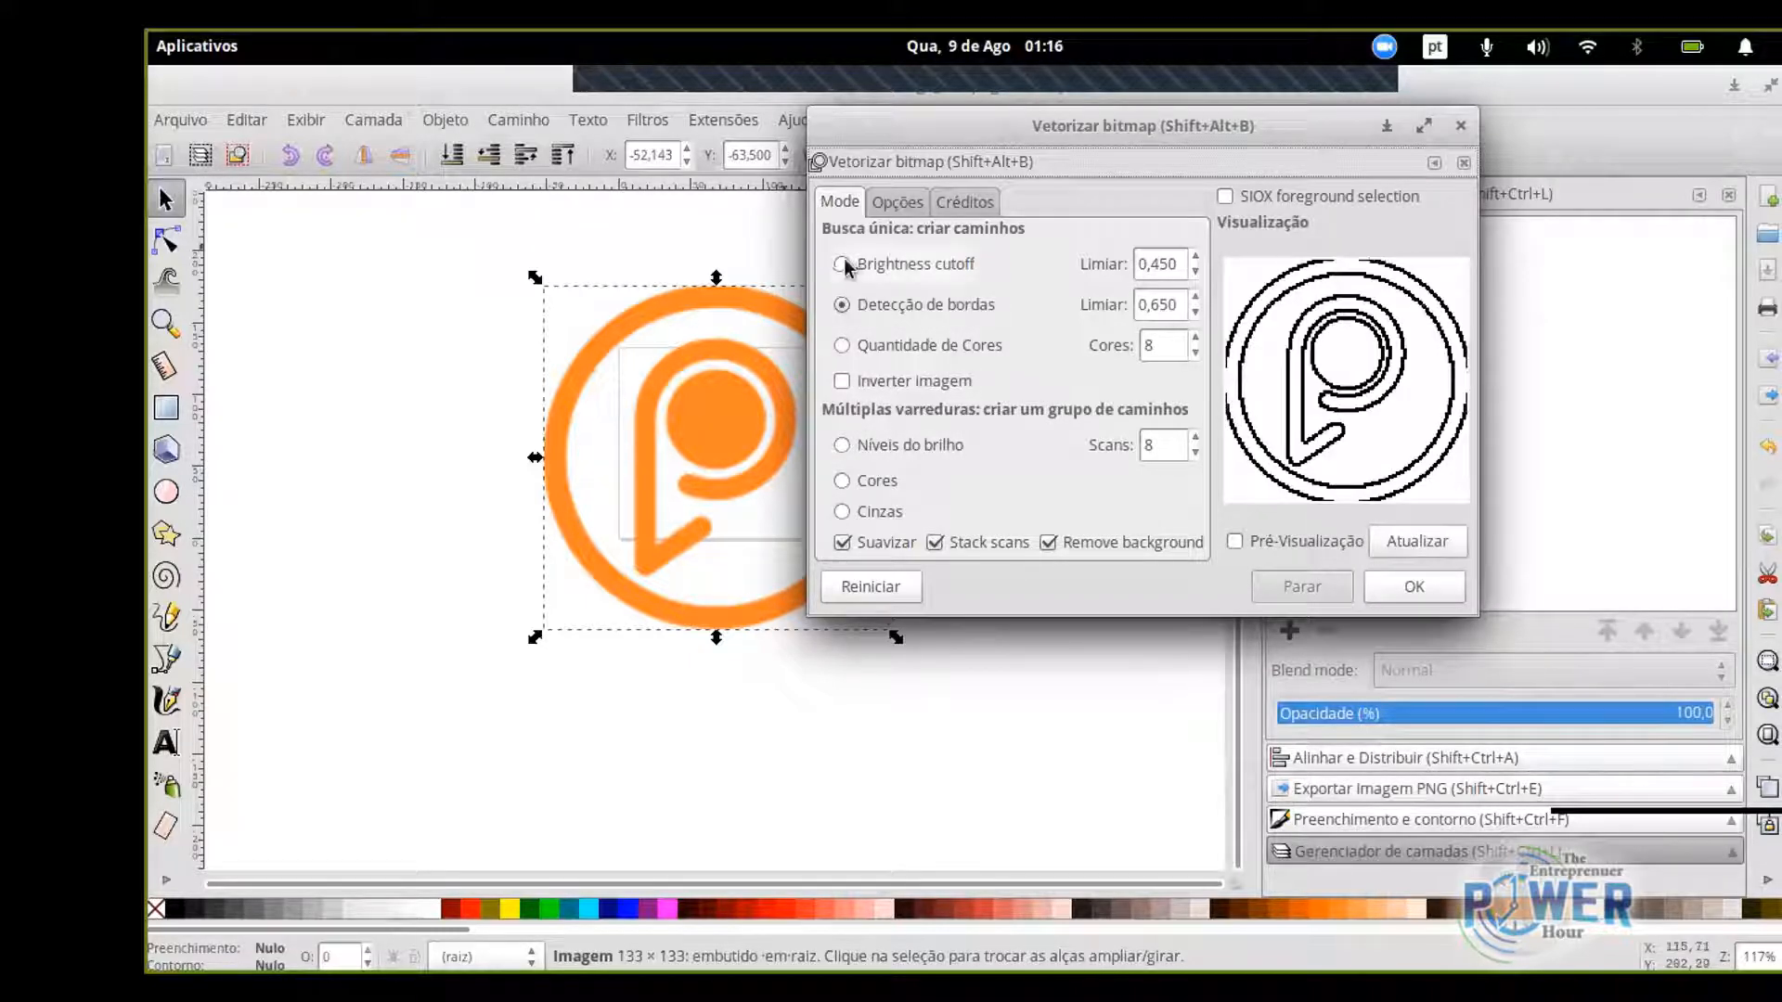
pyautogui.click(911, 444)
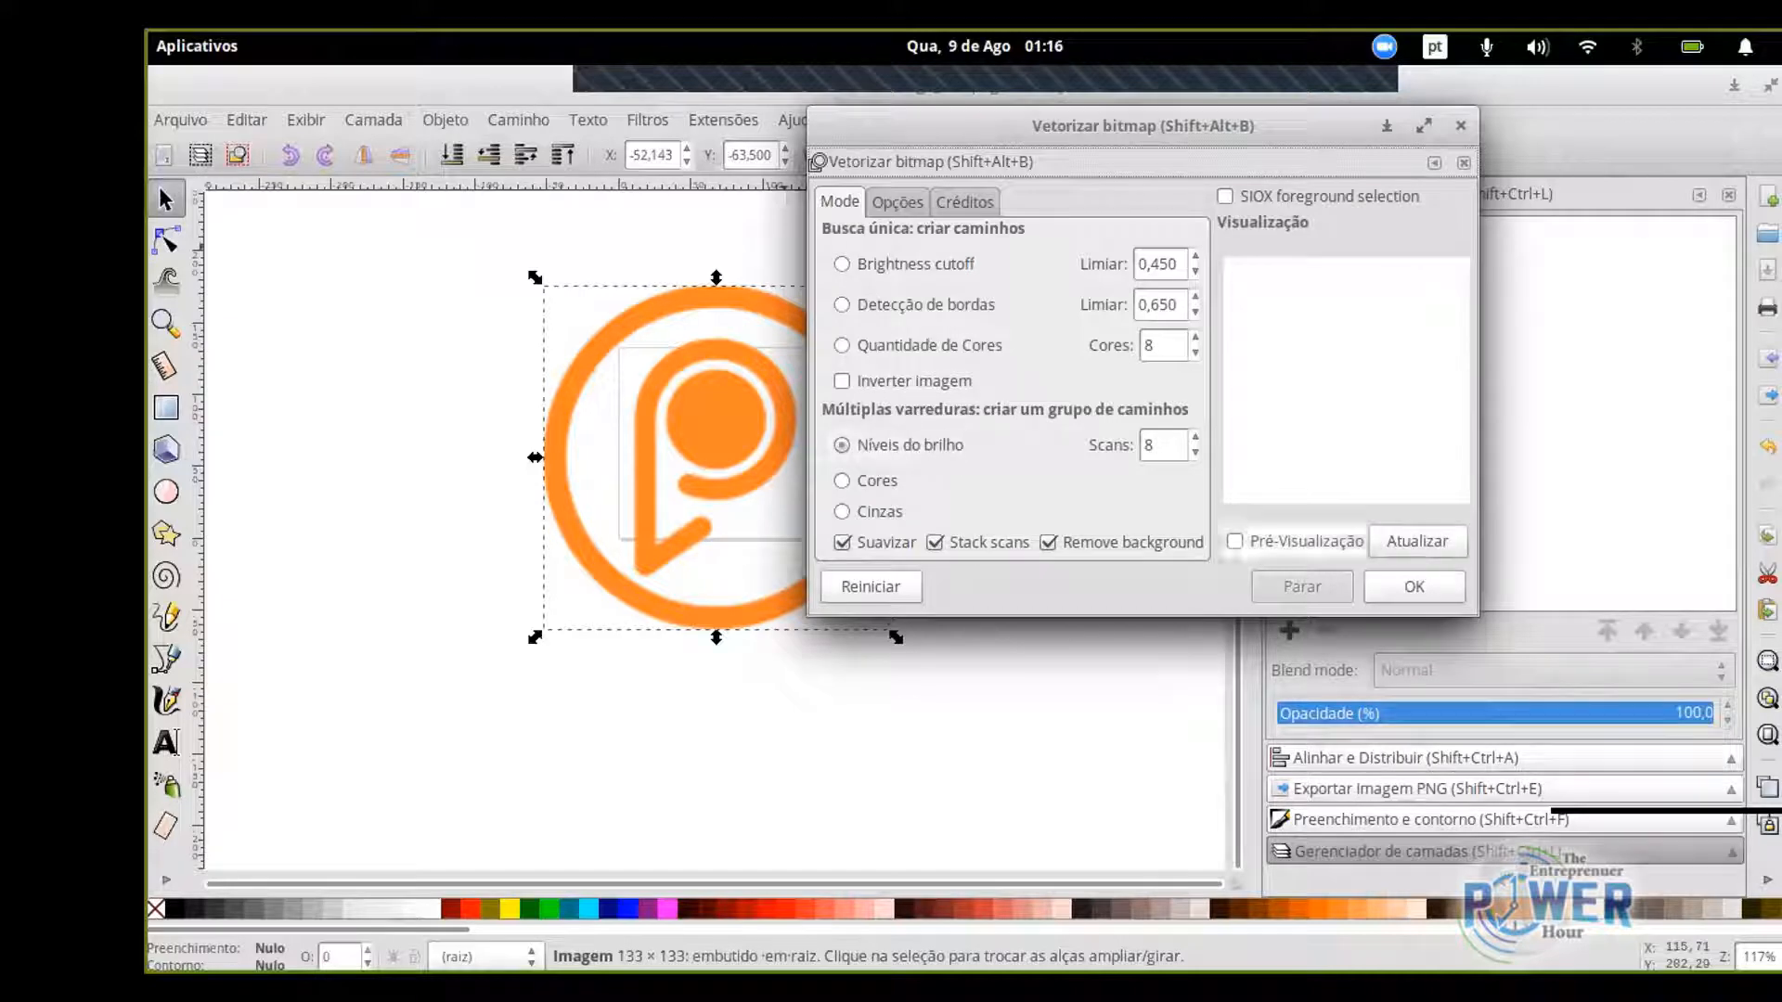
# Trace the logo with multiple color scans, using 8 smoothed, stacked scans with the background removed, and close the tracing dialog.
pyautogui.click(868, 483)
pyautogui.click(1418, 541)
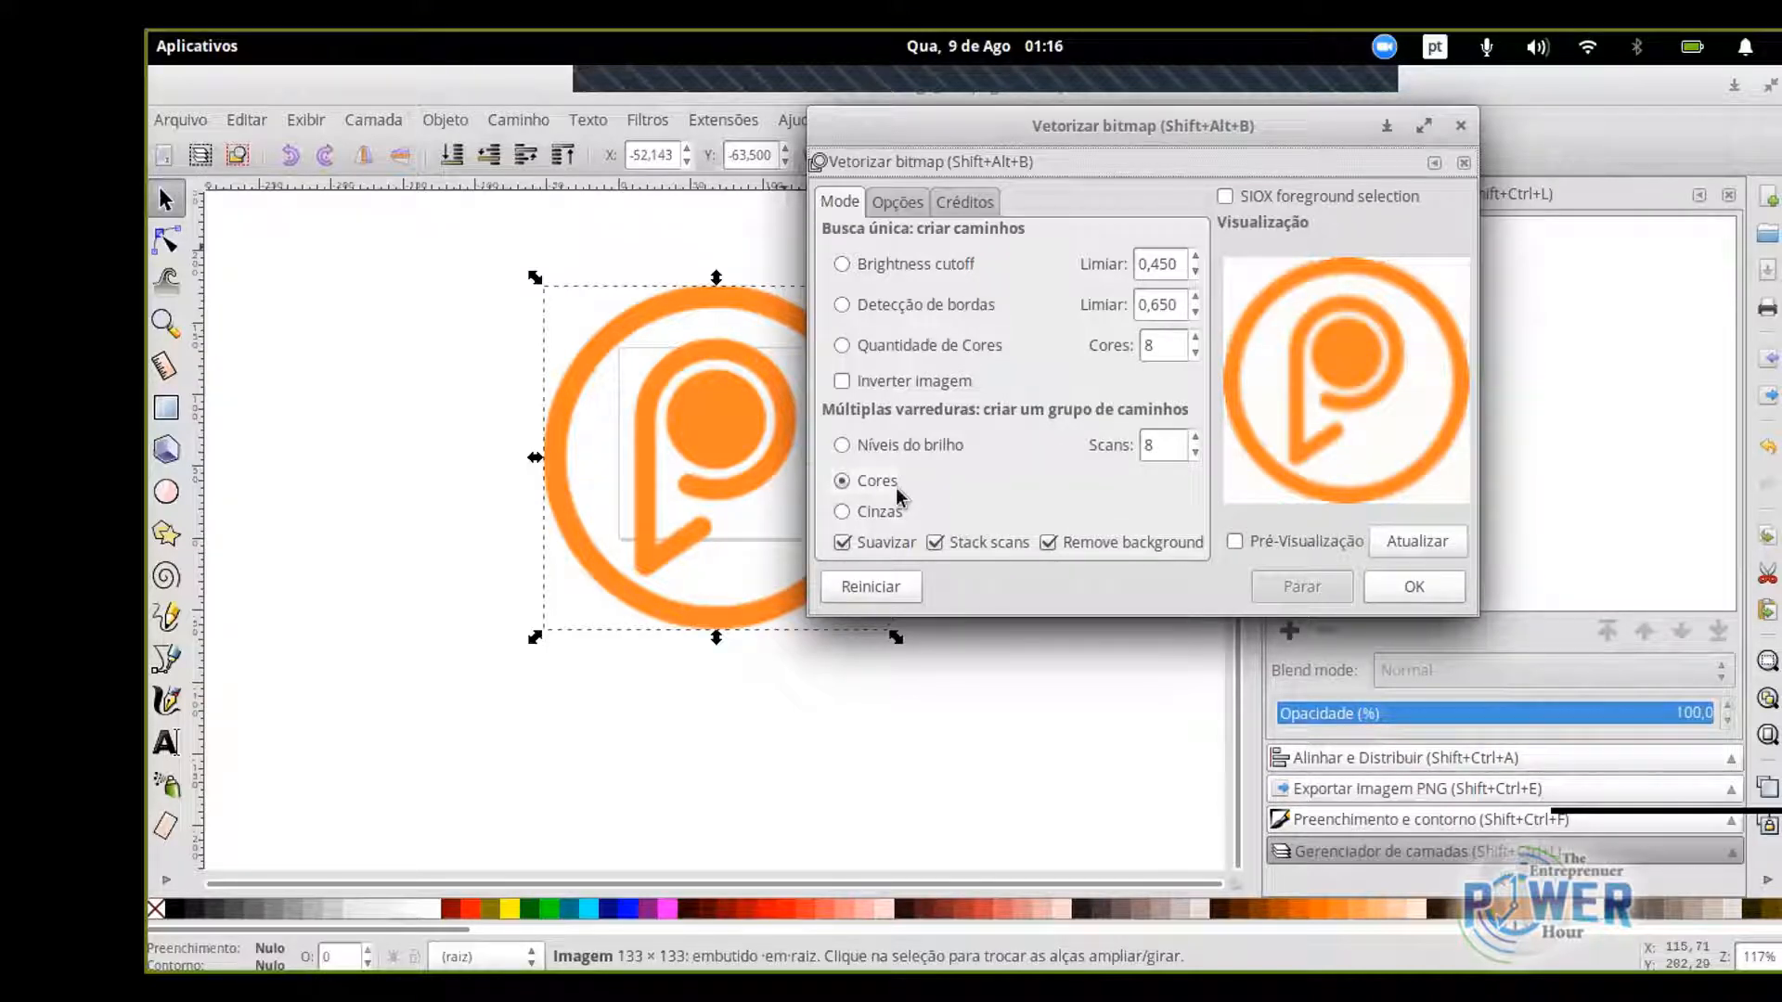
pyautogui.press('Return')
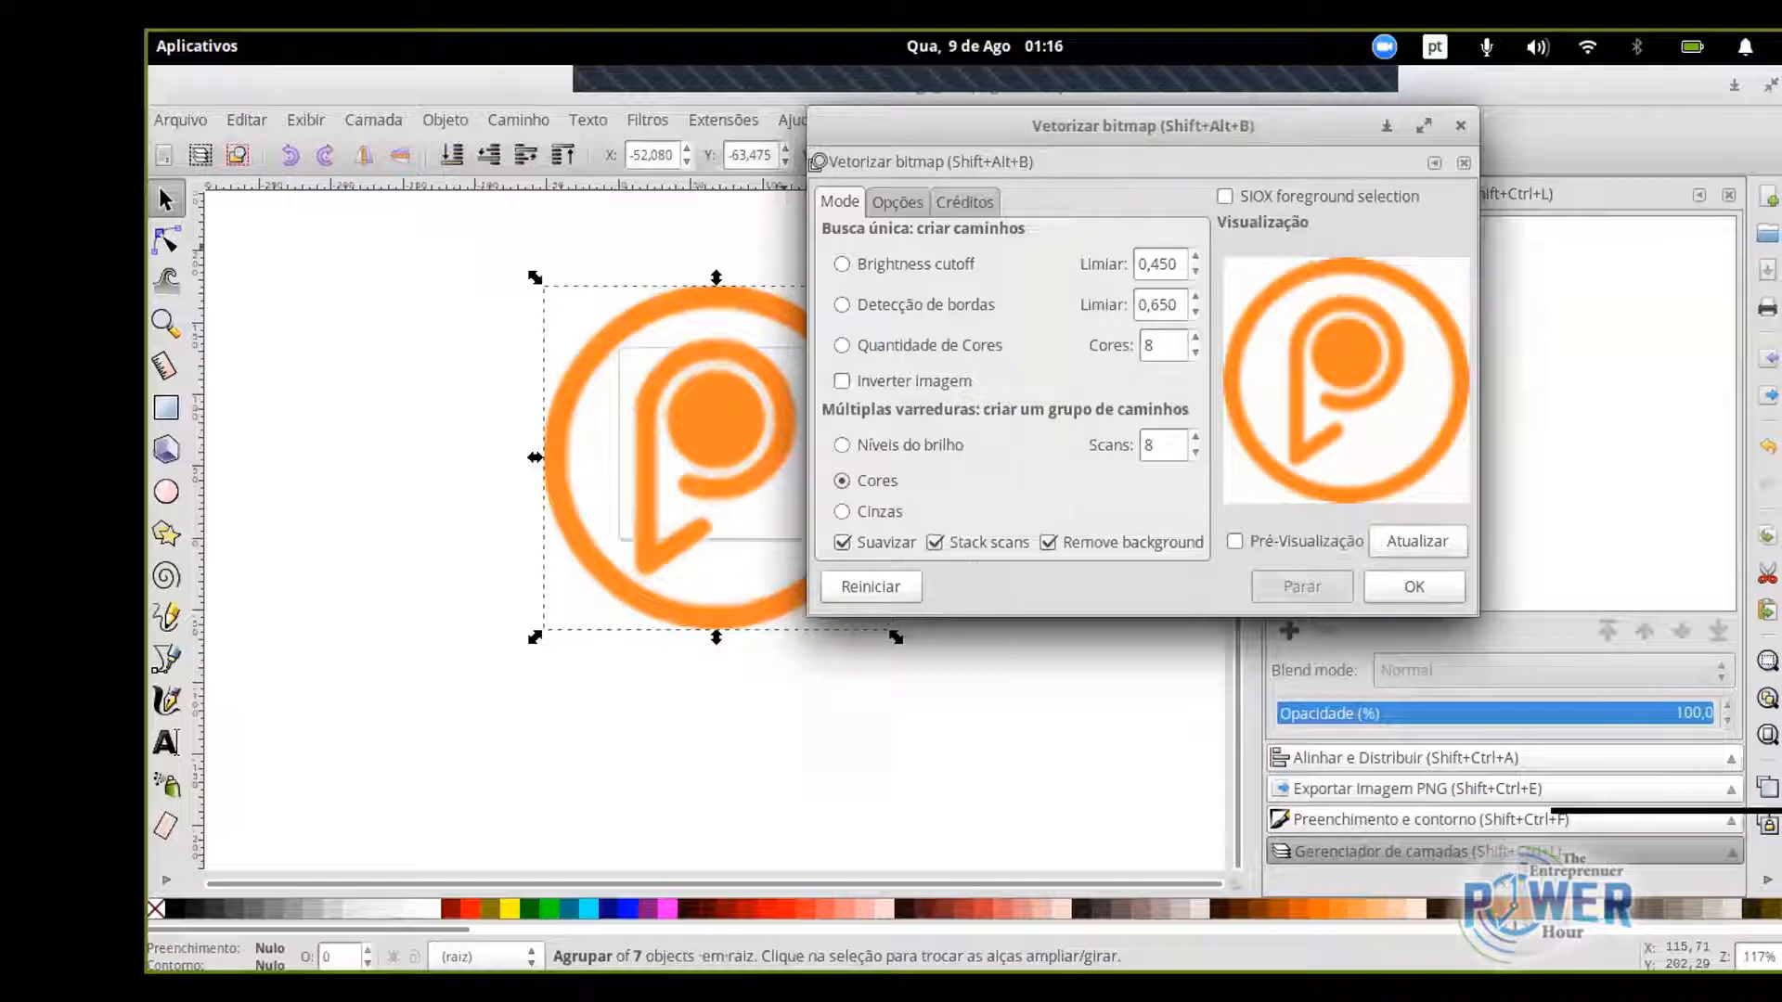
pyautogui.press('Escape')
# Separate the two logos, moving the original image to the left of the page and the traced group to its right.
pyautogui.moveTo(881, 487); pyautogui.dragTo(1070, 510)
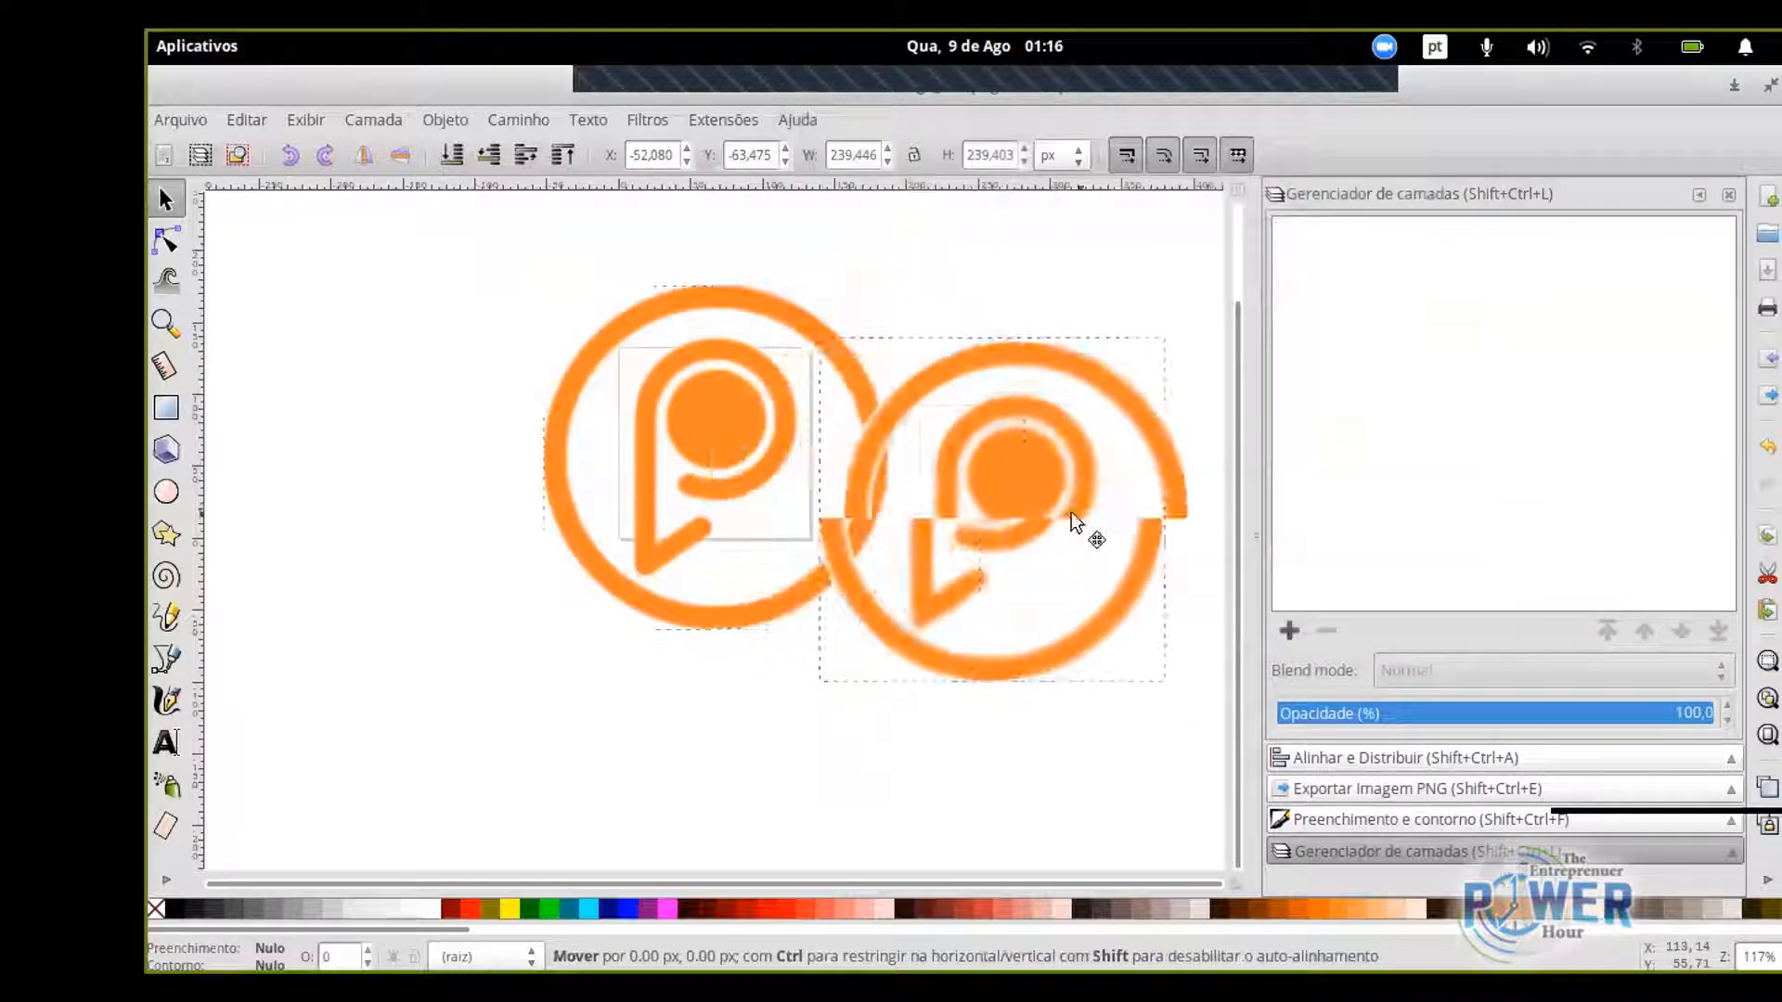
pyautogui.moveTo(772, 405); pyautogui.dragTo(409, 409)
pyautogui.click(1002, 471)
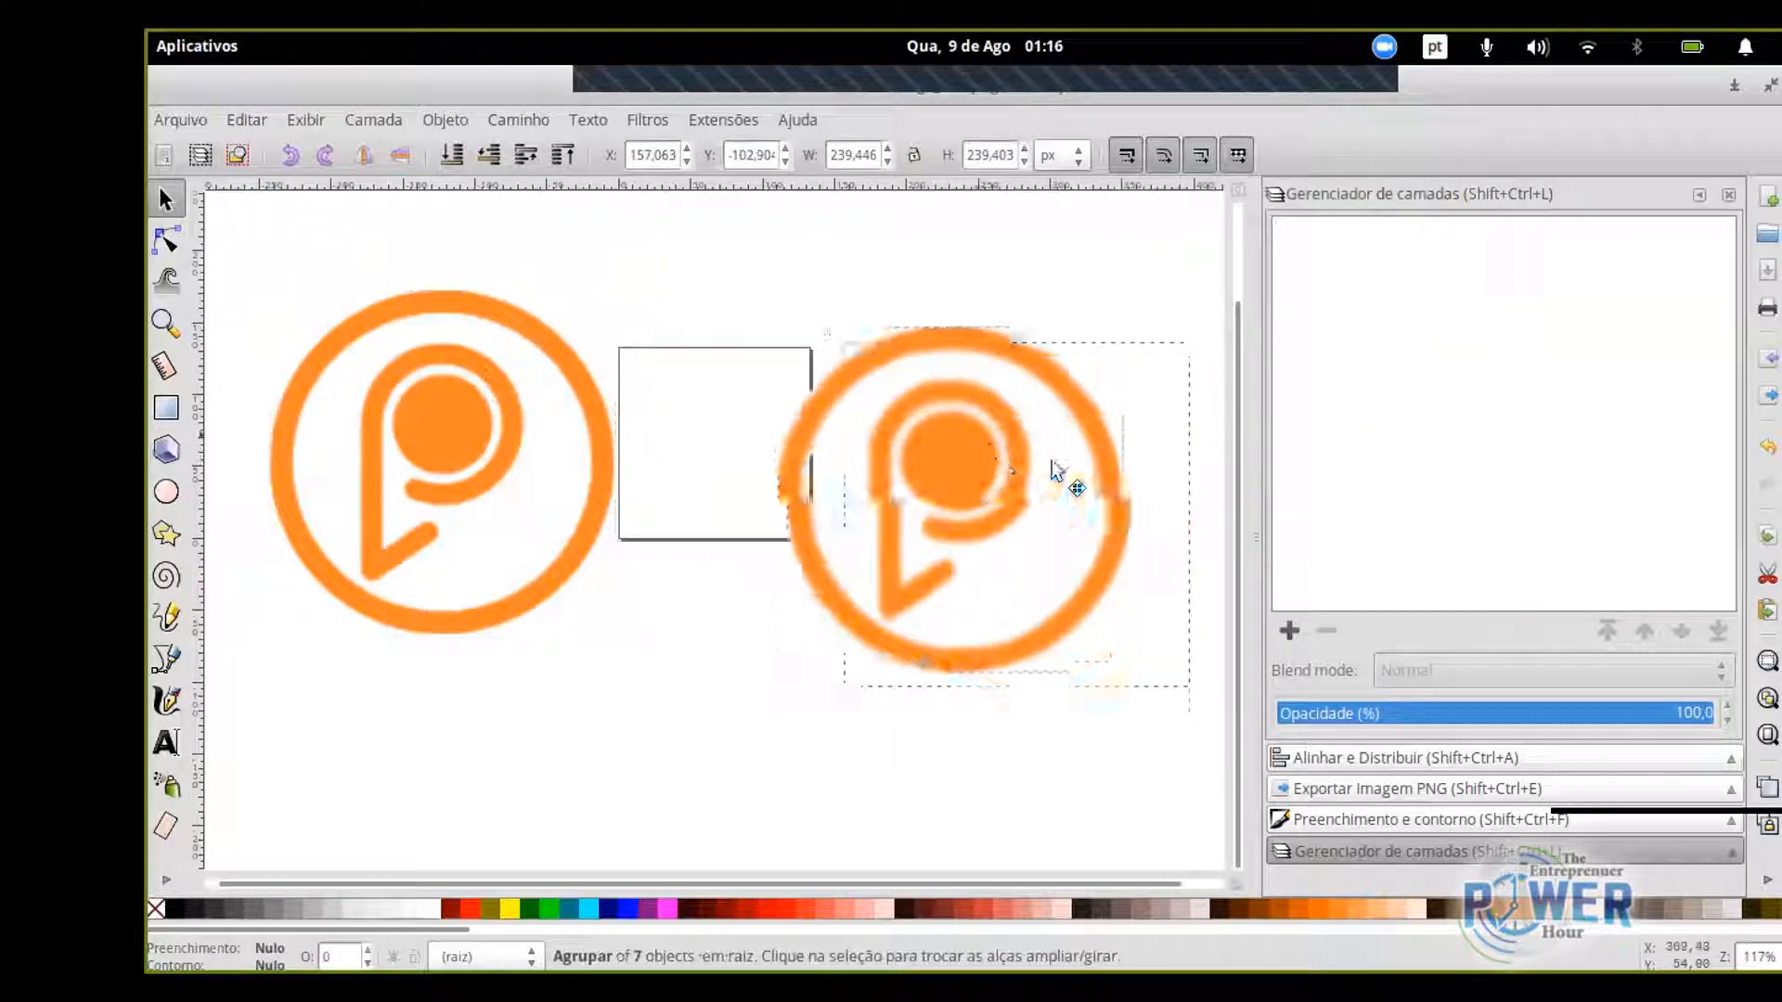
pyautogui.moveTo(1055, 471); pyautogui.dragTo(992, 529)
# Ungroup the traced logo and spread its stacked paths apart around the page.
pyautogui.hotkey('ctrl', 'shift', 'g')
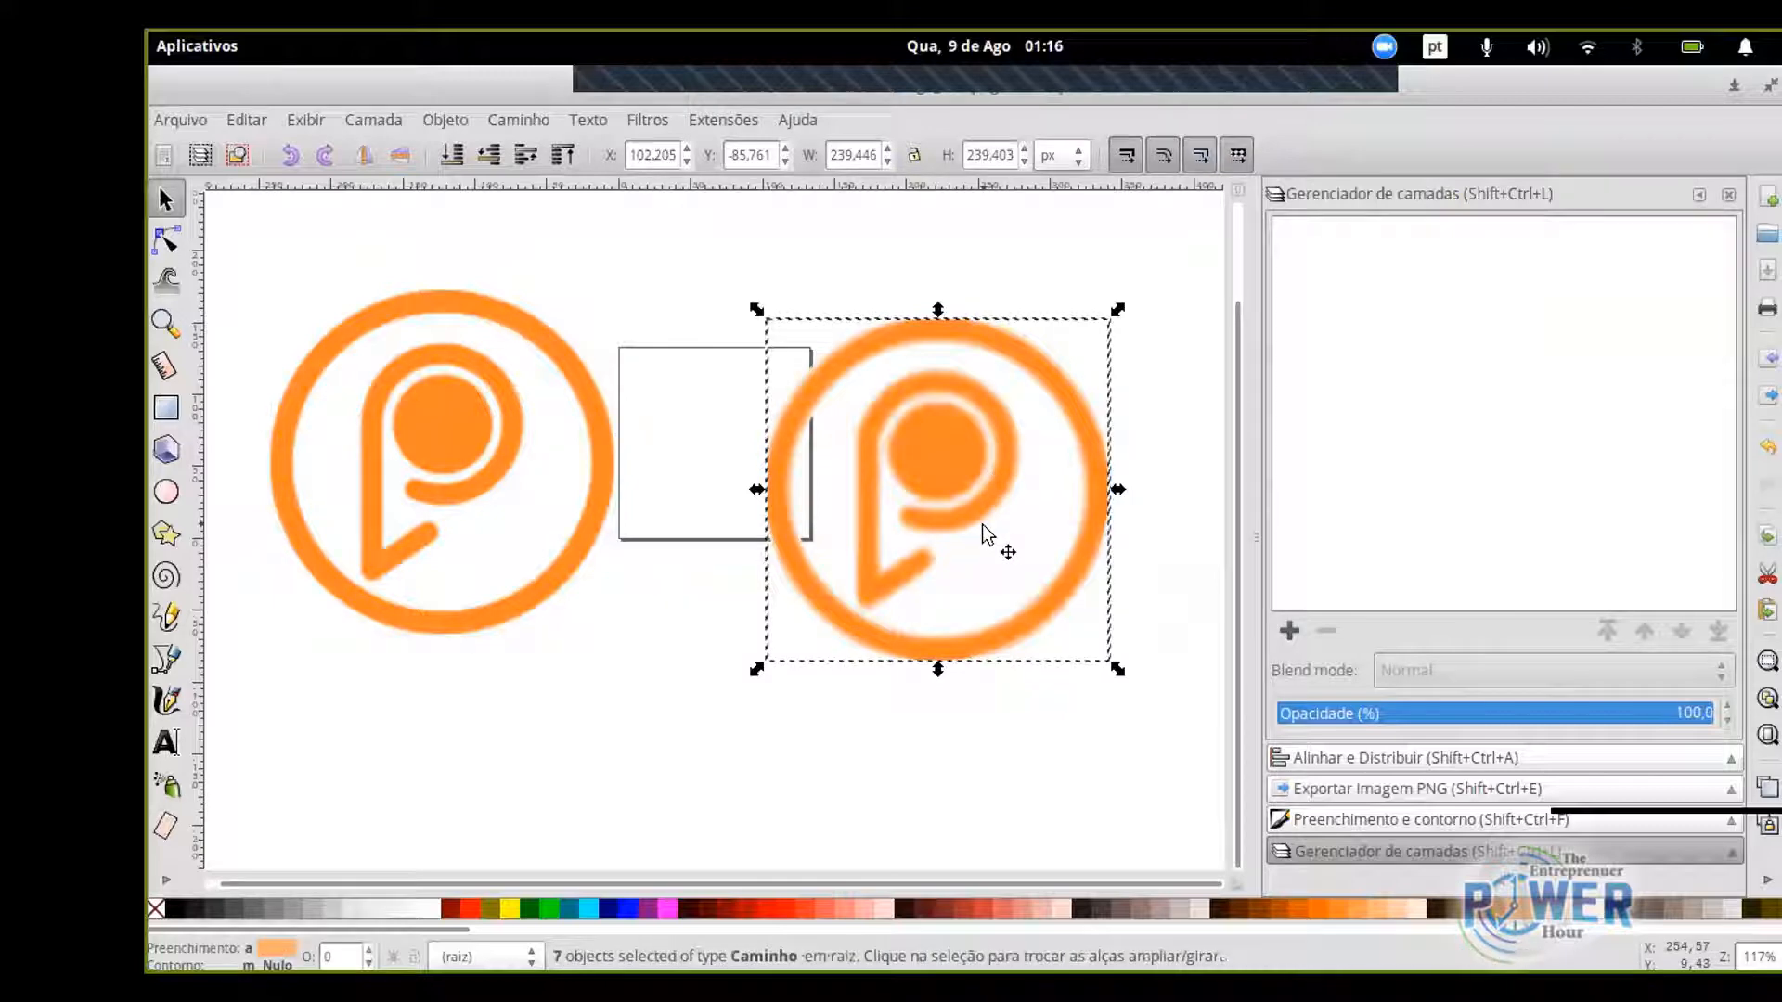
pyautogui.click(1139, 416)
pyautogui.moveTo(1086, 423); pyautogui.dragTo(840, 576)
pyautogui.moveTo(945, 469); pyautogui.dragTo(1163, 319)
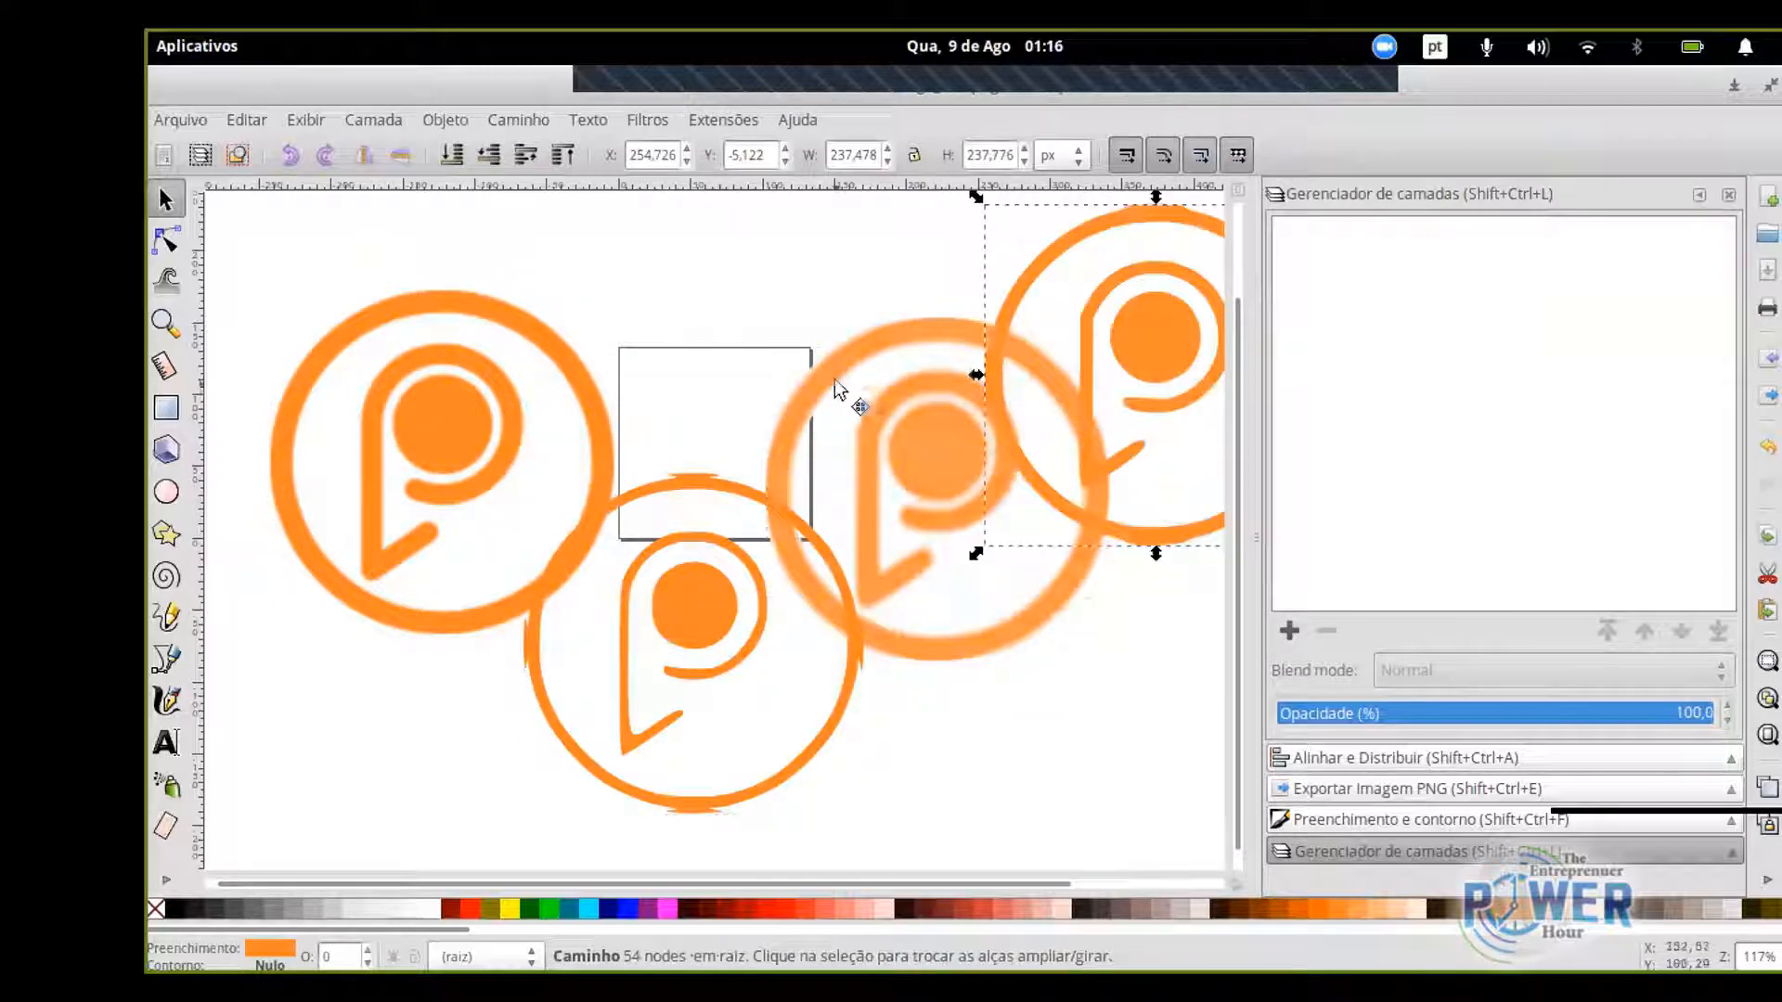
pyautogui.moveTo(833, 379)
pyautogui.mouseDown()
pyautogui.moveTo(822, 235)
pyautogui.moveTo(517, 220)
pyautogui.mouseUp()
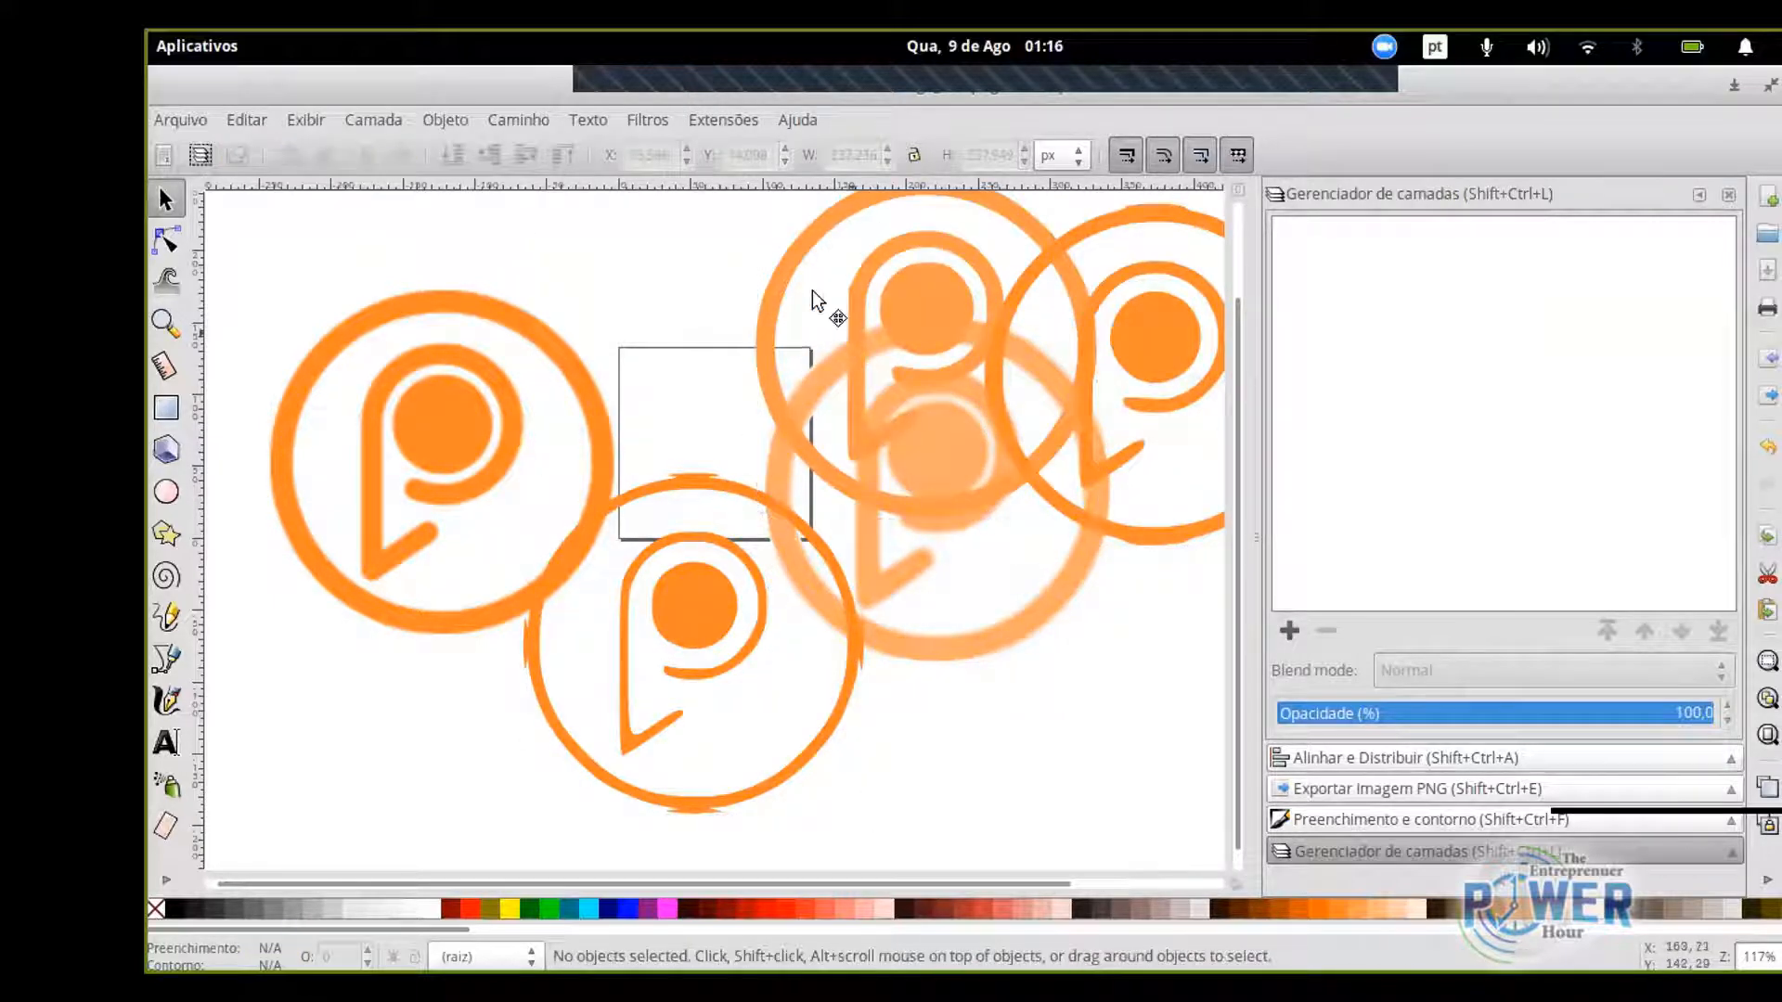
pyautogui.moveTo(852, 330); pyautogui.dragTo(560, 181)
pyautogui.moveTo(883, 448); pyautogui.dragTo(992, 230)
pyautogui.click(735, 613)
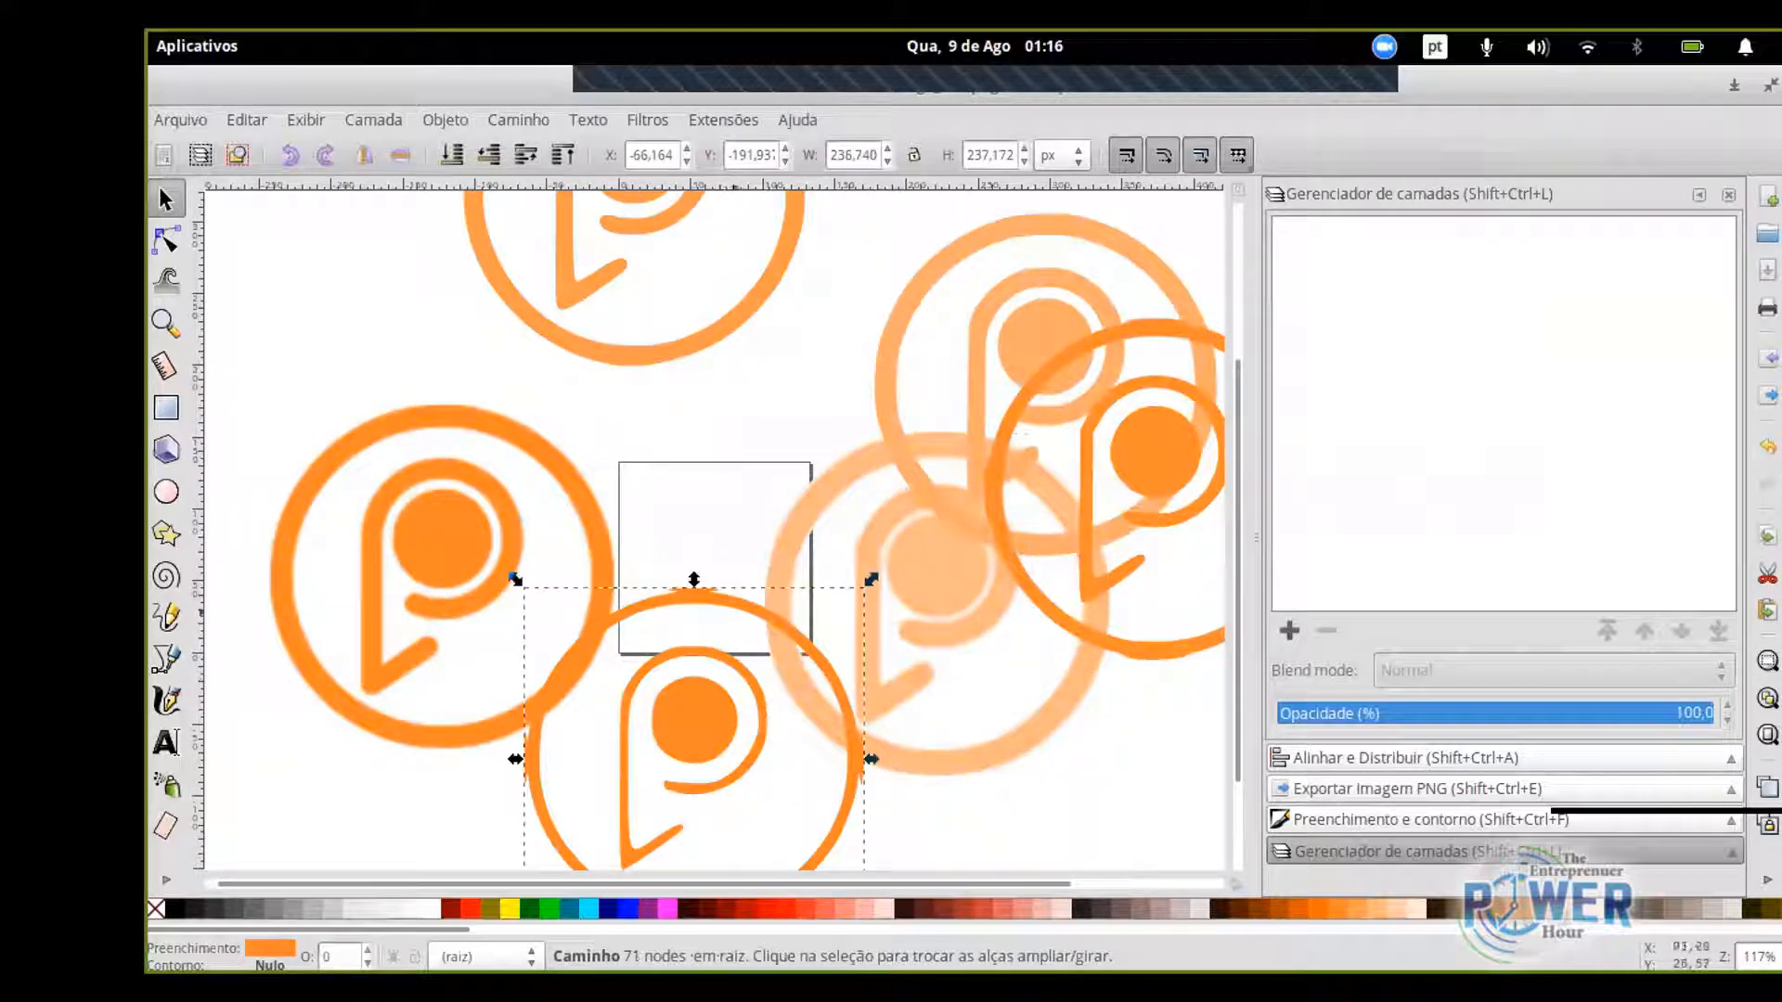
pyautogui.moveTo(734, 612); pyautogui.dragTo(651, 700)
pyautogui.moveTo(927, 343); pyautogui.dragTo(782, 379)
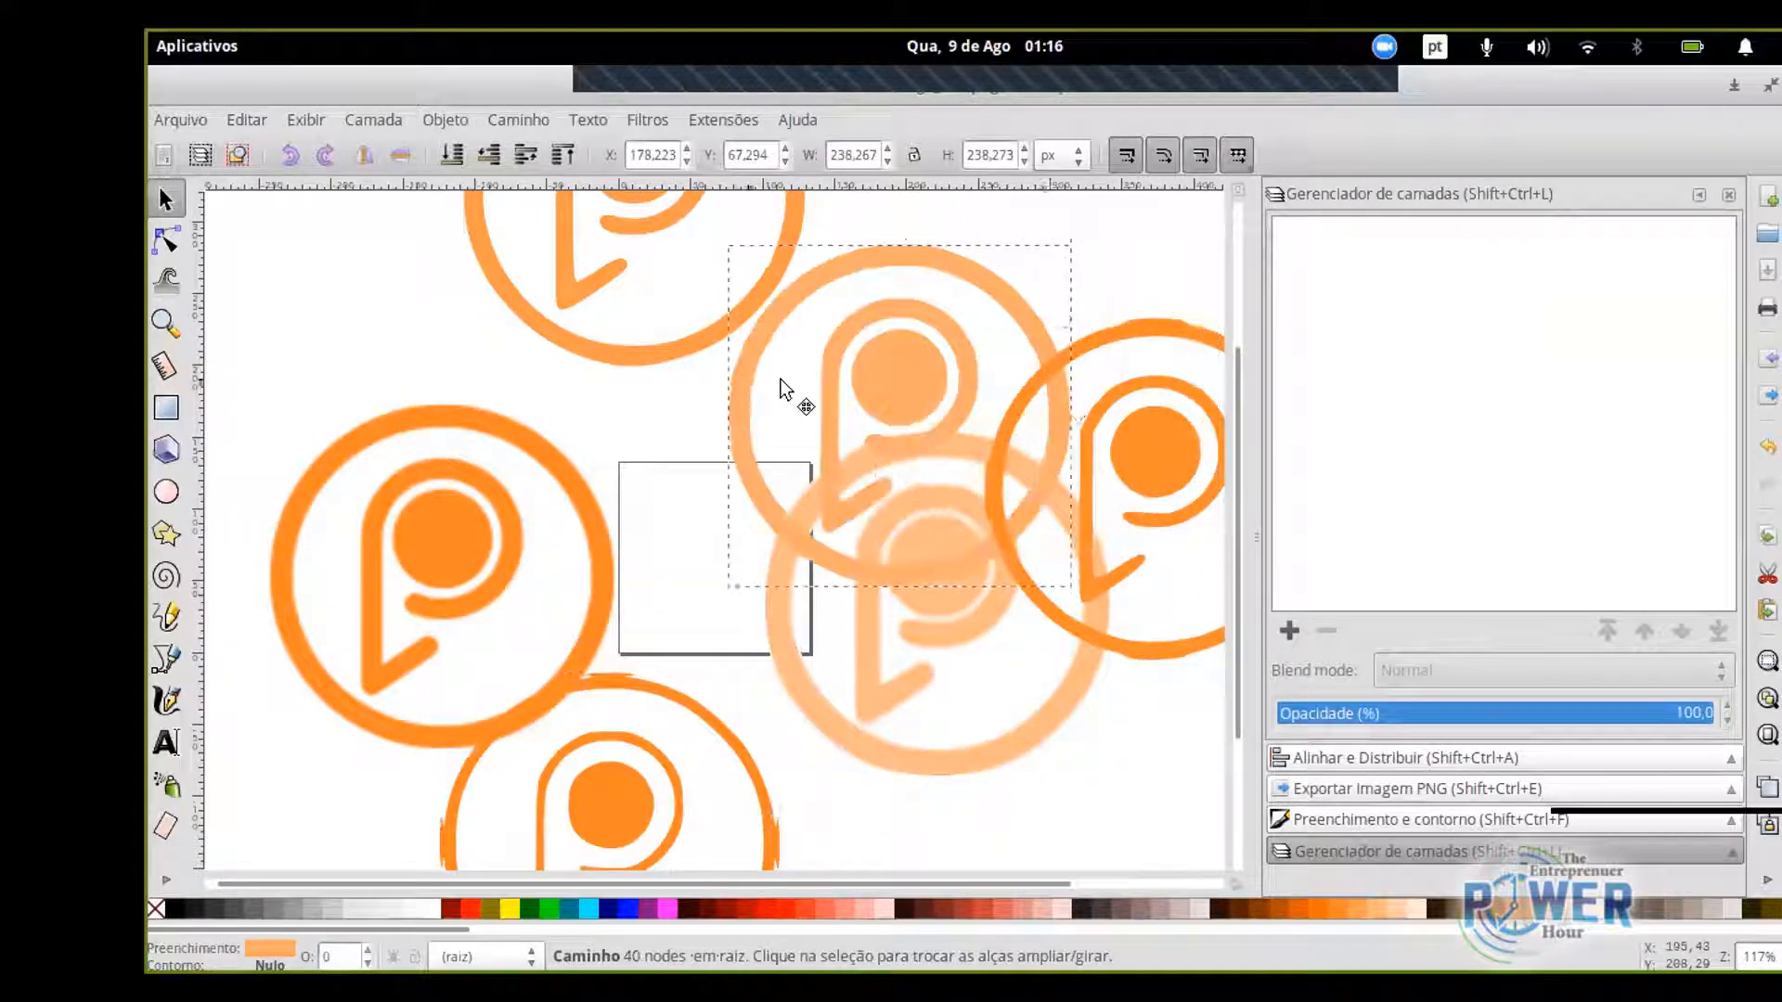
# Delete the surplus traced paths at the far right and below the page, plus one from the pale overlapping stack.
pyautogui.click(1111, 334)
pyautogui.press('Delete')
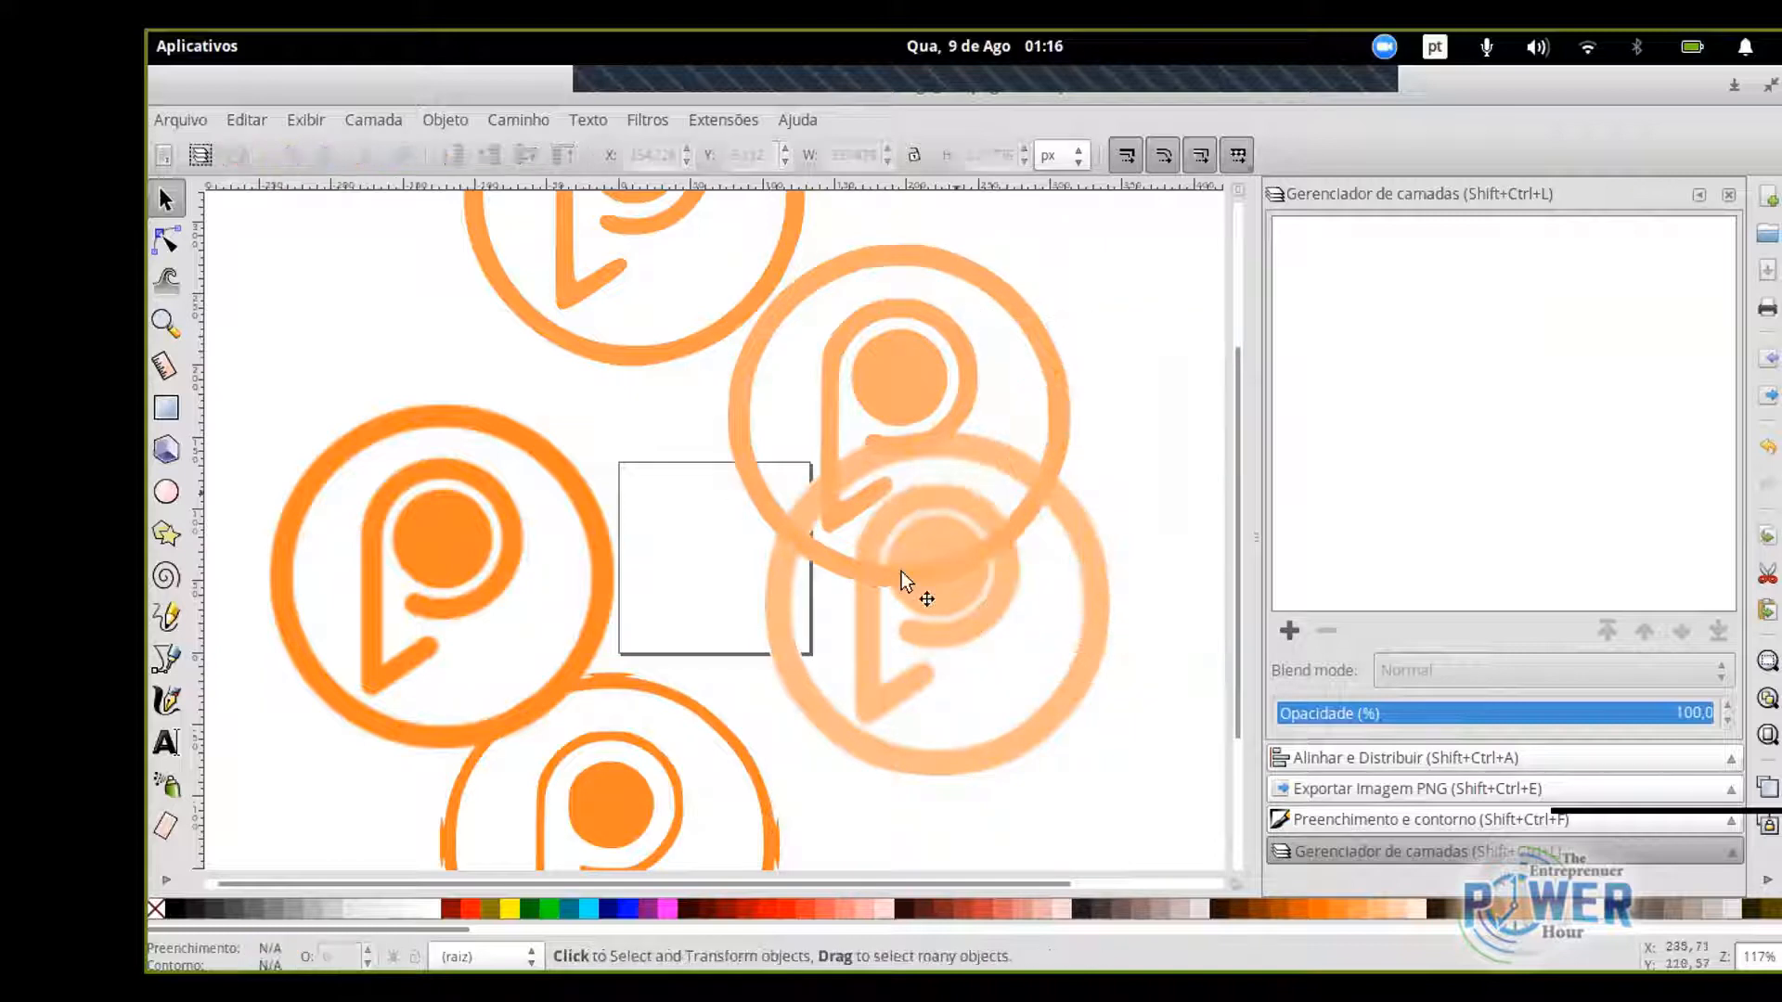
pyautogui.click(900, 570)
pyautogui.press('Delete')
pyautogui.click(616, 791)
pyautogui.press('Delete')
# Delete the traced path above the page and the remaining blurred pale ones, keeping only the clean light-orange path.
pyautogui.click(621, 349)
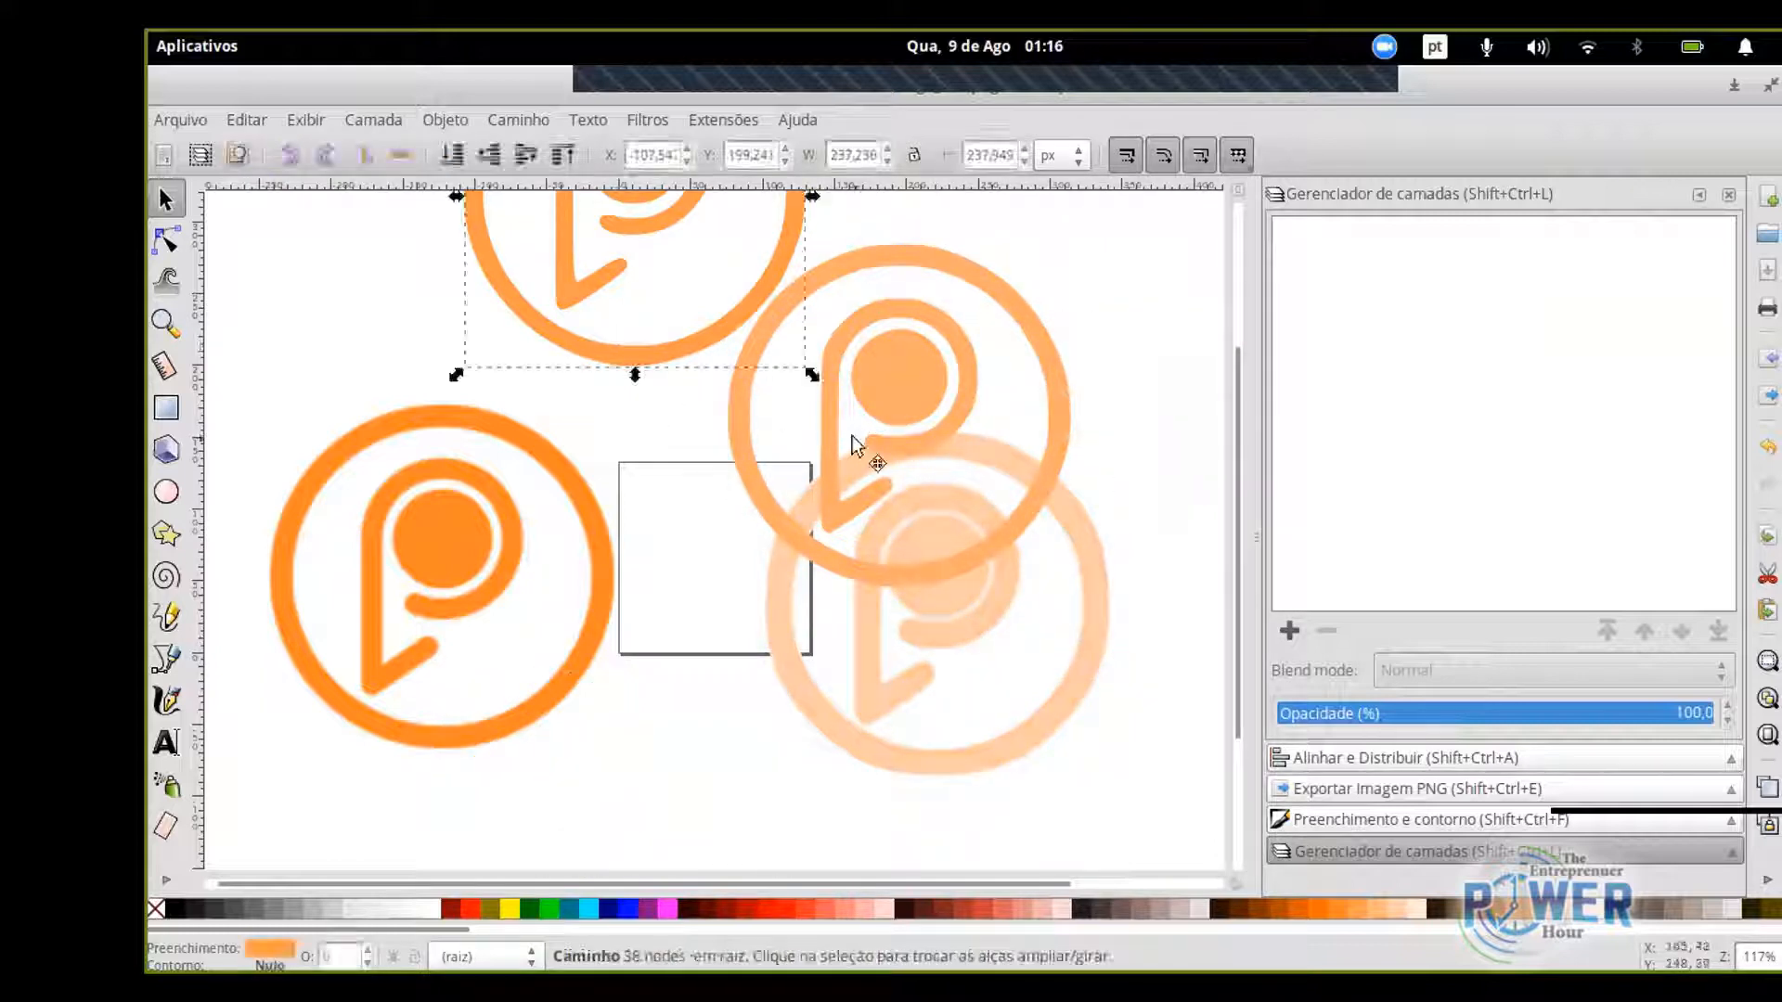
pyautogui.click(852, 437)
pyautogui.click(849, 471)
pyautogui.click(660, 362)
pyautogui.press('Delete')
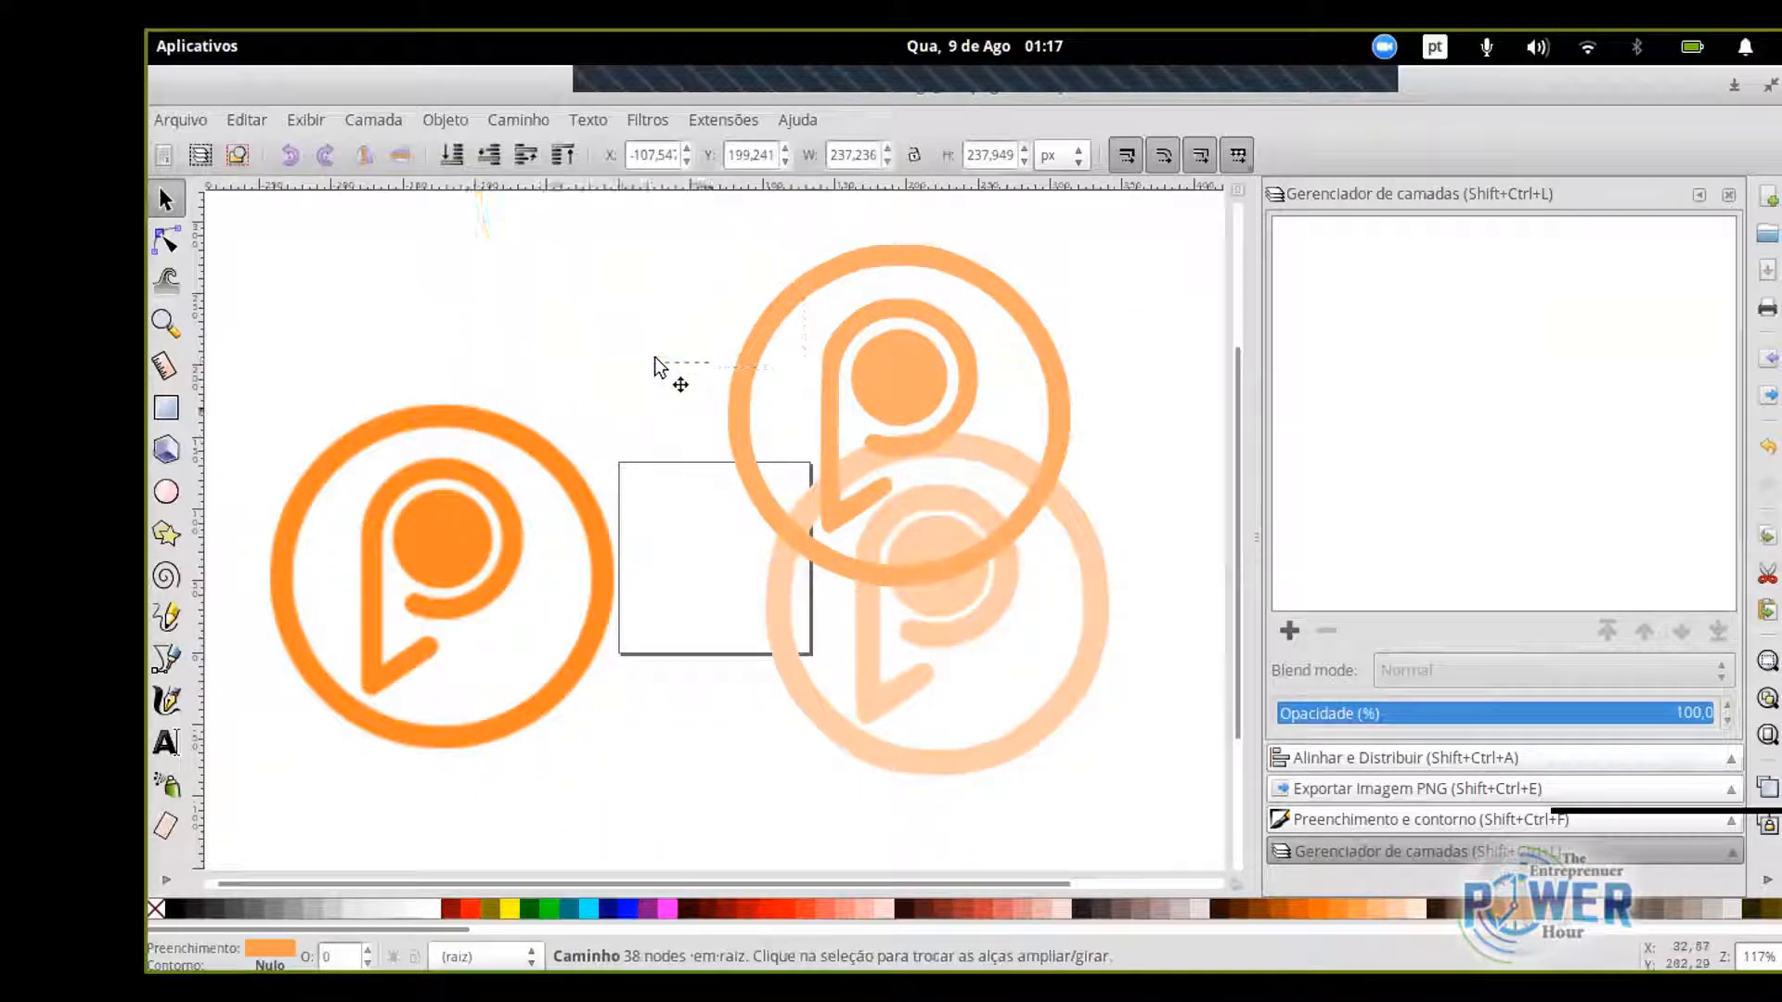
pyautogui.click(755, 469)
pyautogui.click(907, 594)
pyautogui.press('Delete')
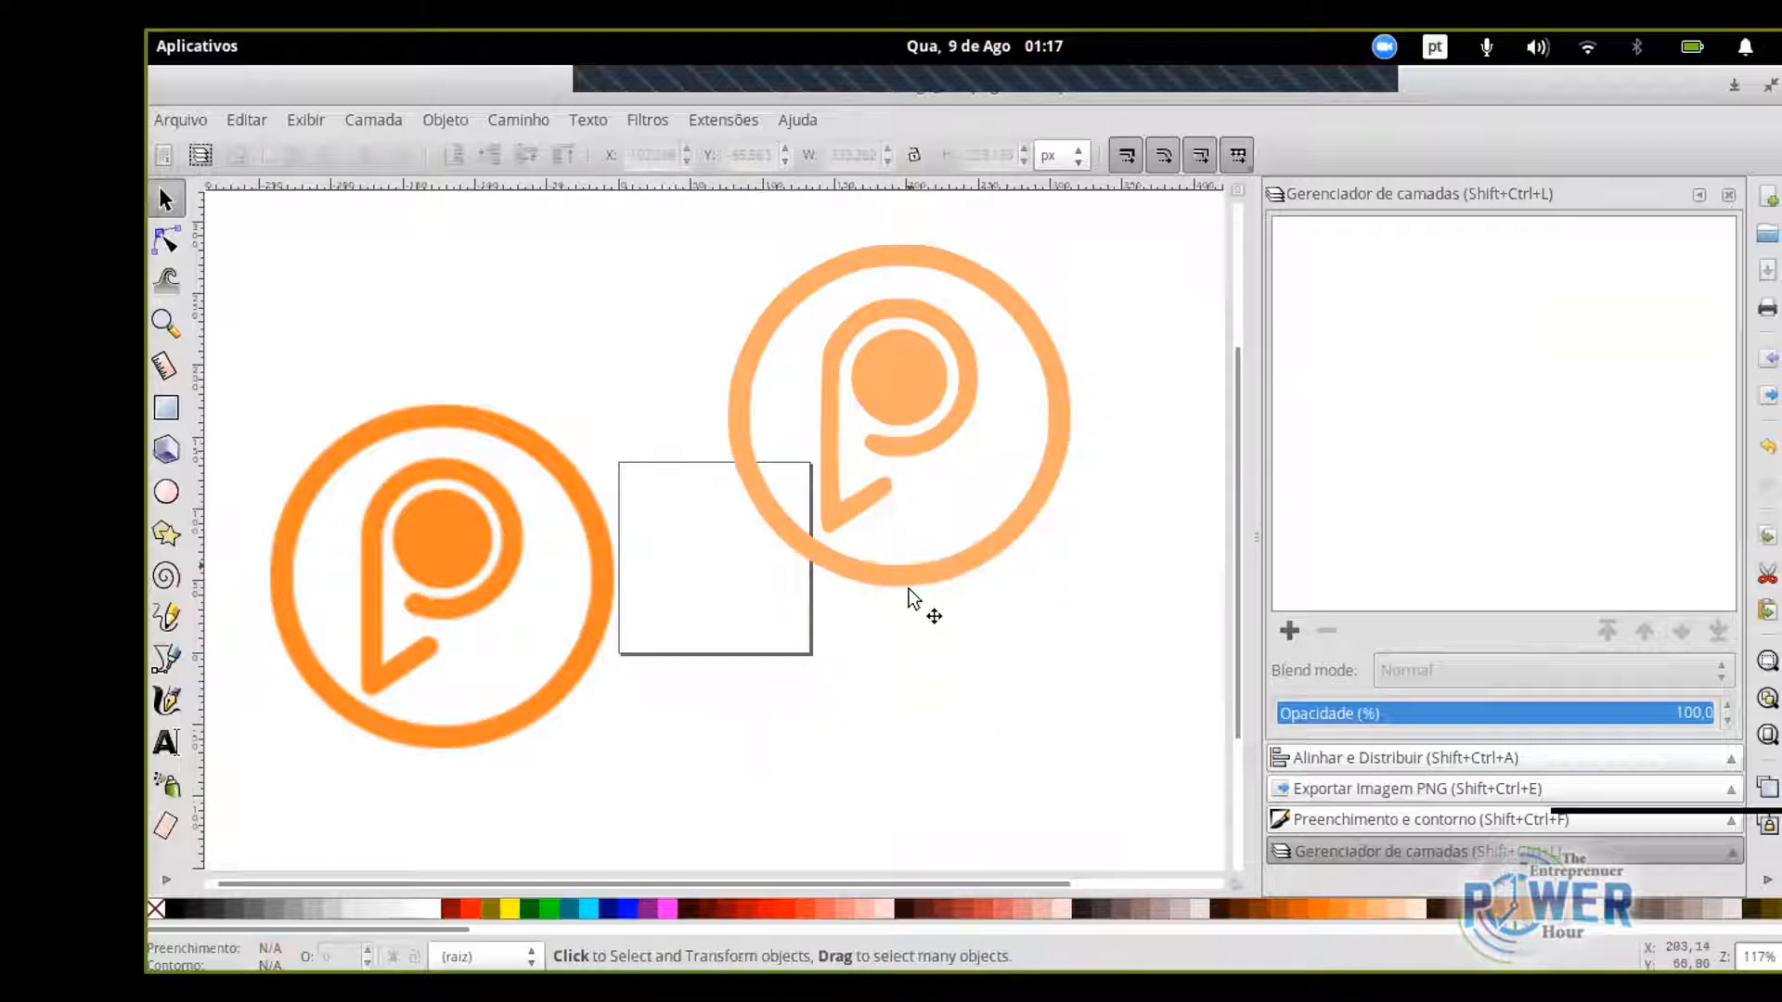
# Move the remaining traced path down to about X 75, Y -4 px and try several fill colors including blue and red, ending with brown.
pyautogui.click(910, 594)
pyautogui.moveTo(946, 589); pyautogui.dragTo(947, 659)
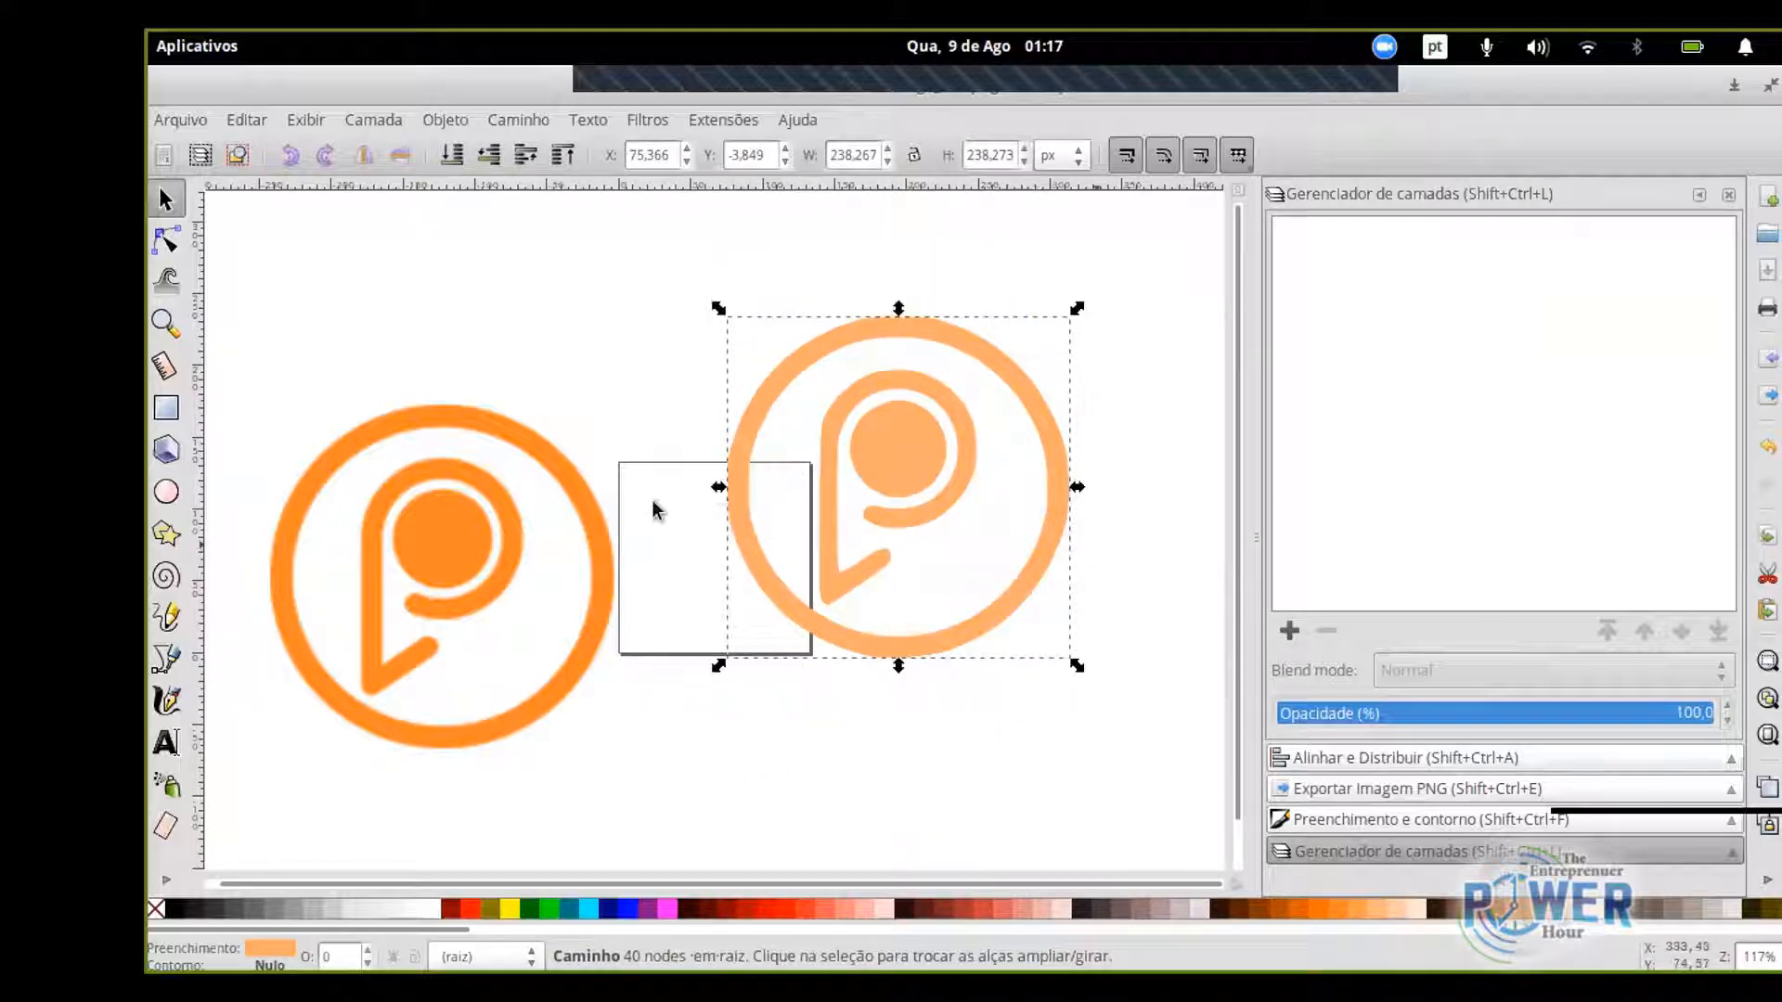
pyautogui.click(627, 908)
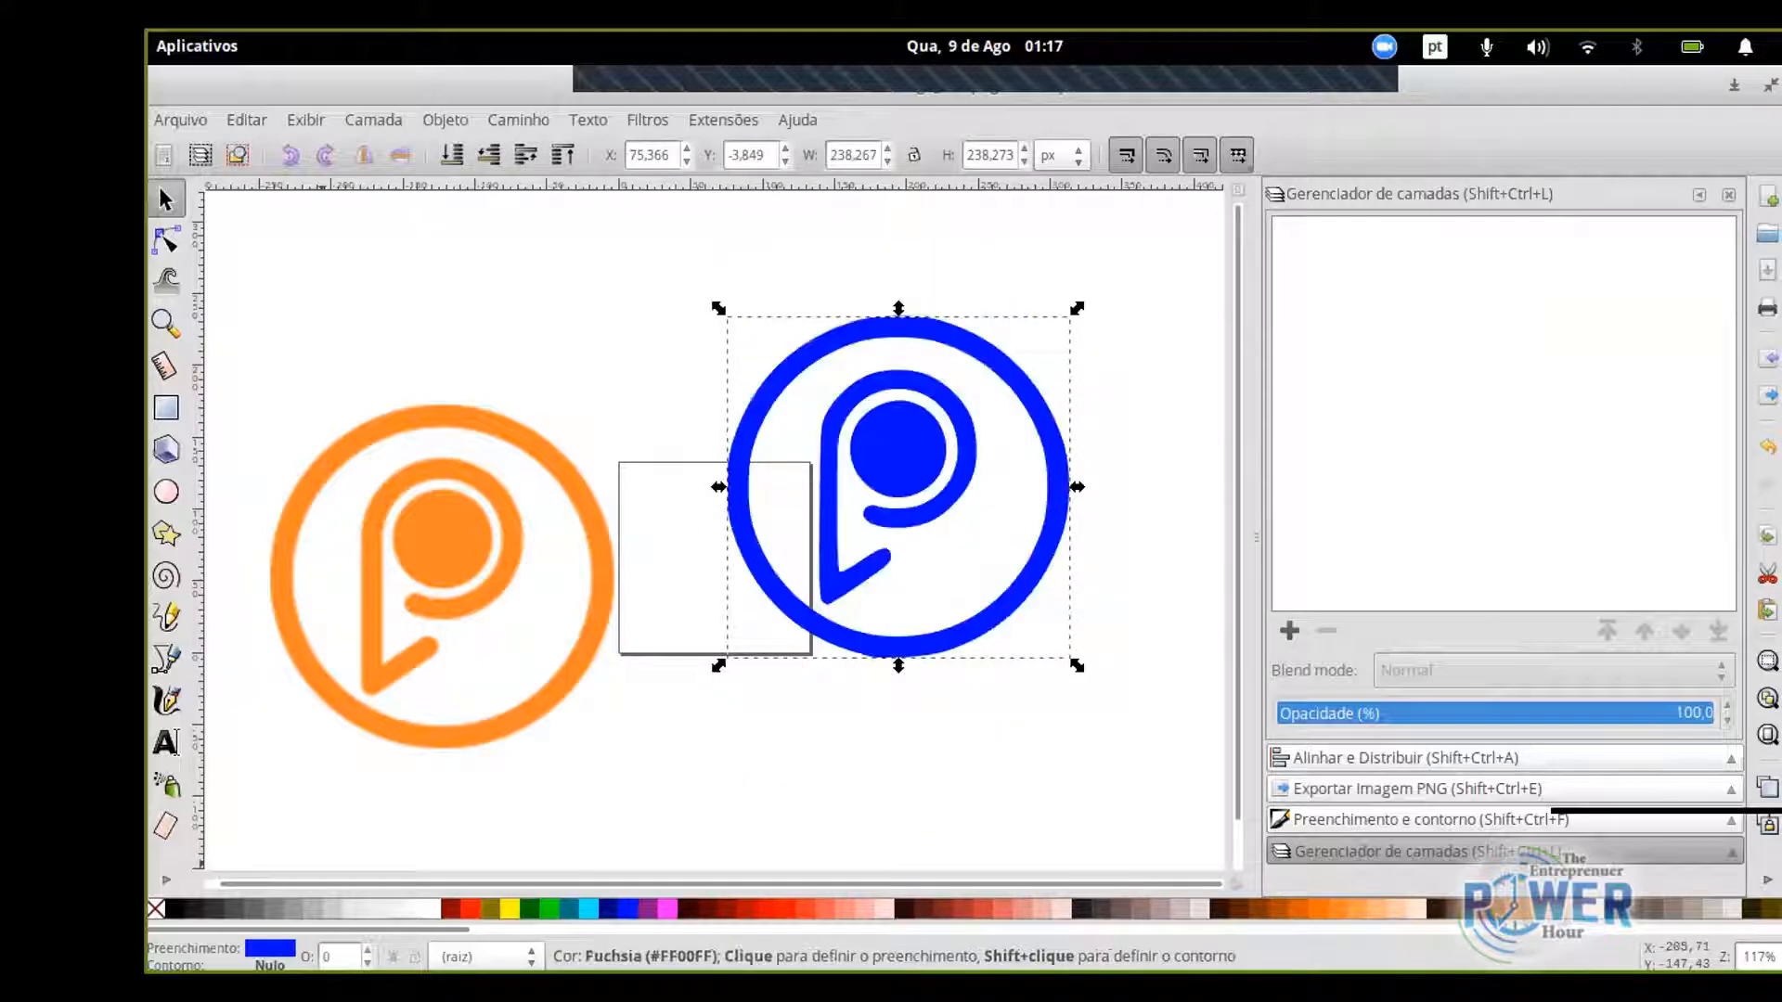
pyautogui.click(667, 909)
pyautogui.click(728, 909)
pyautogui.click(924, 908)
pyautogui.click(983, 909)
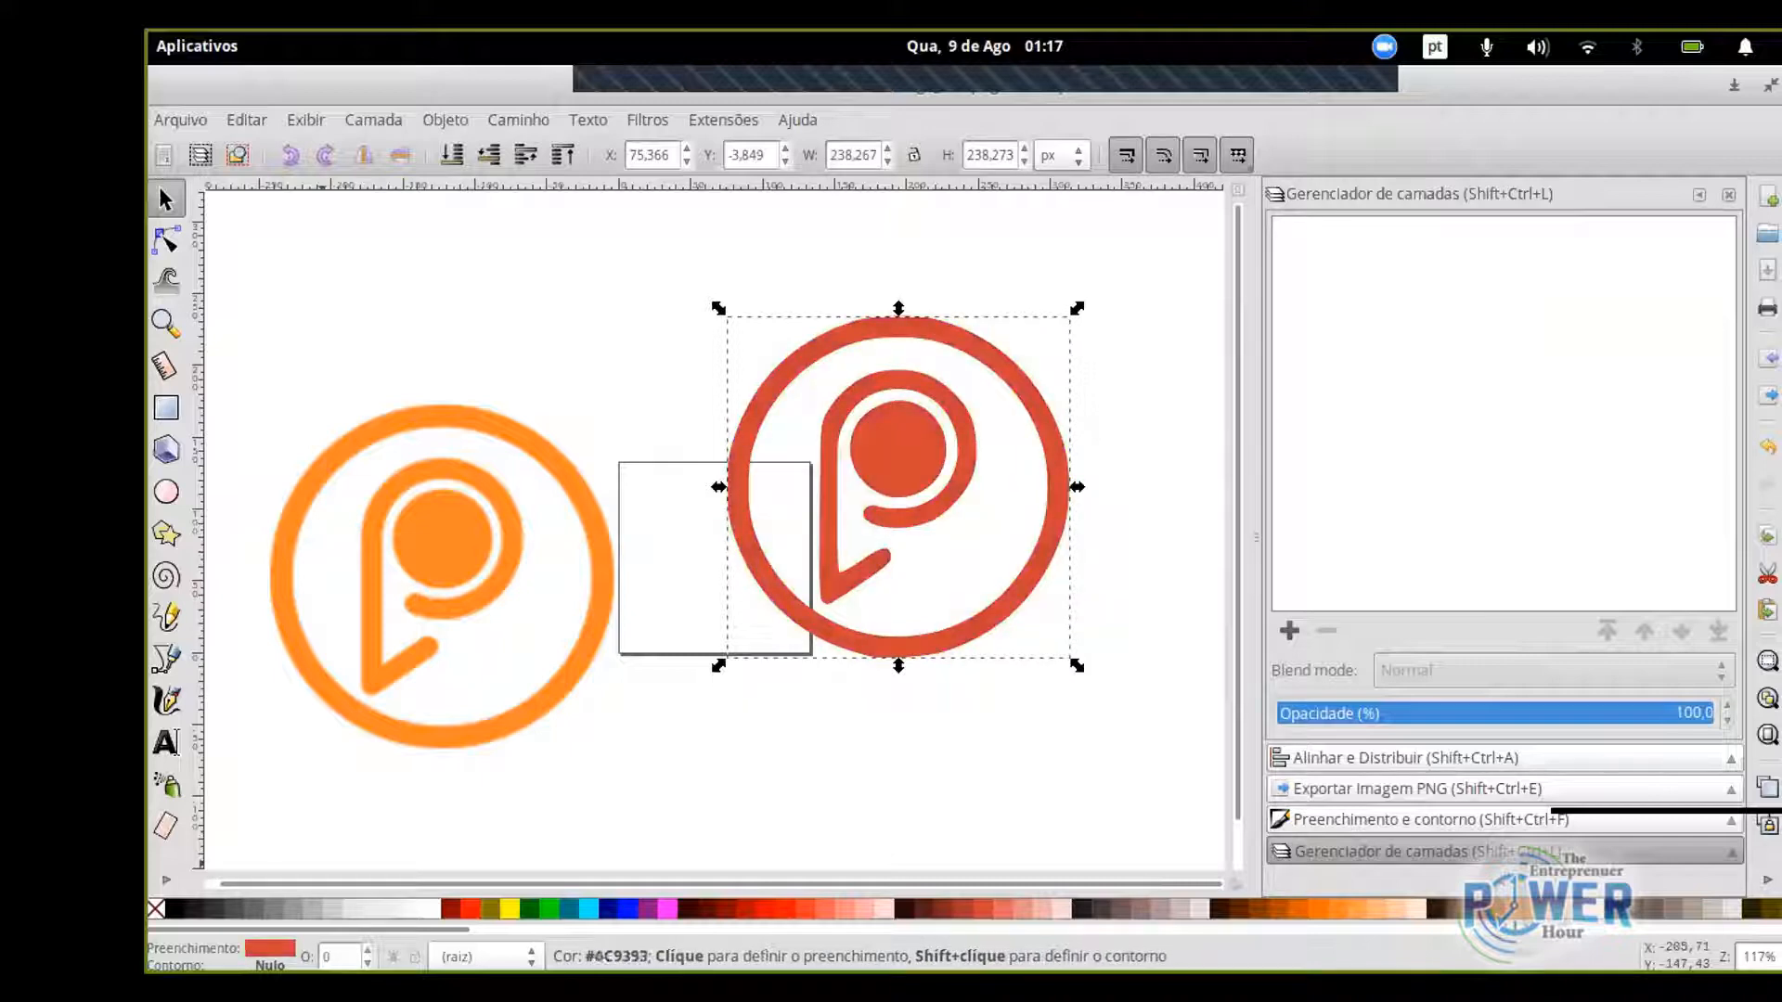
pyautogui.click(1123, 908)
pyautogui.click(1260, 908)
pyautogui.click(1320, 908)
pyautogui.click(1496, 909)
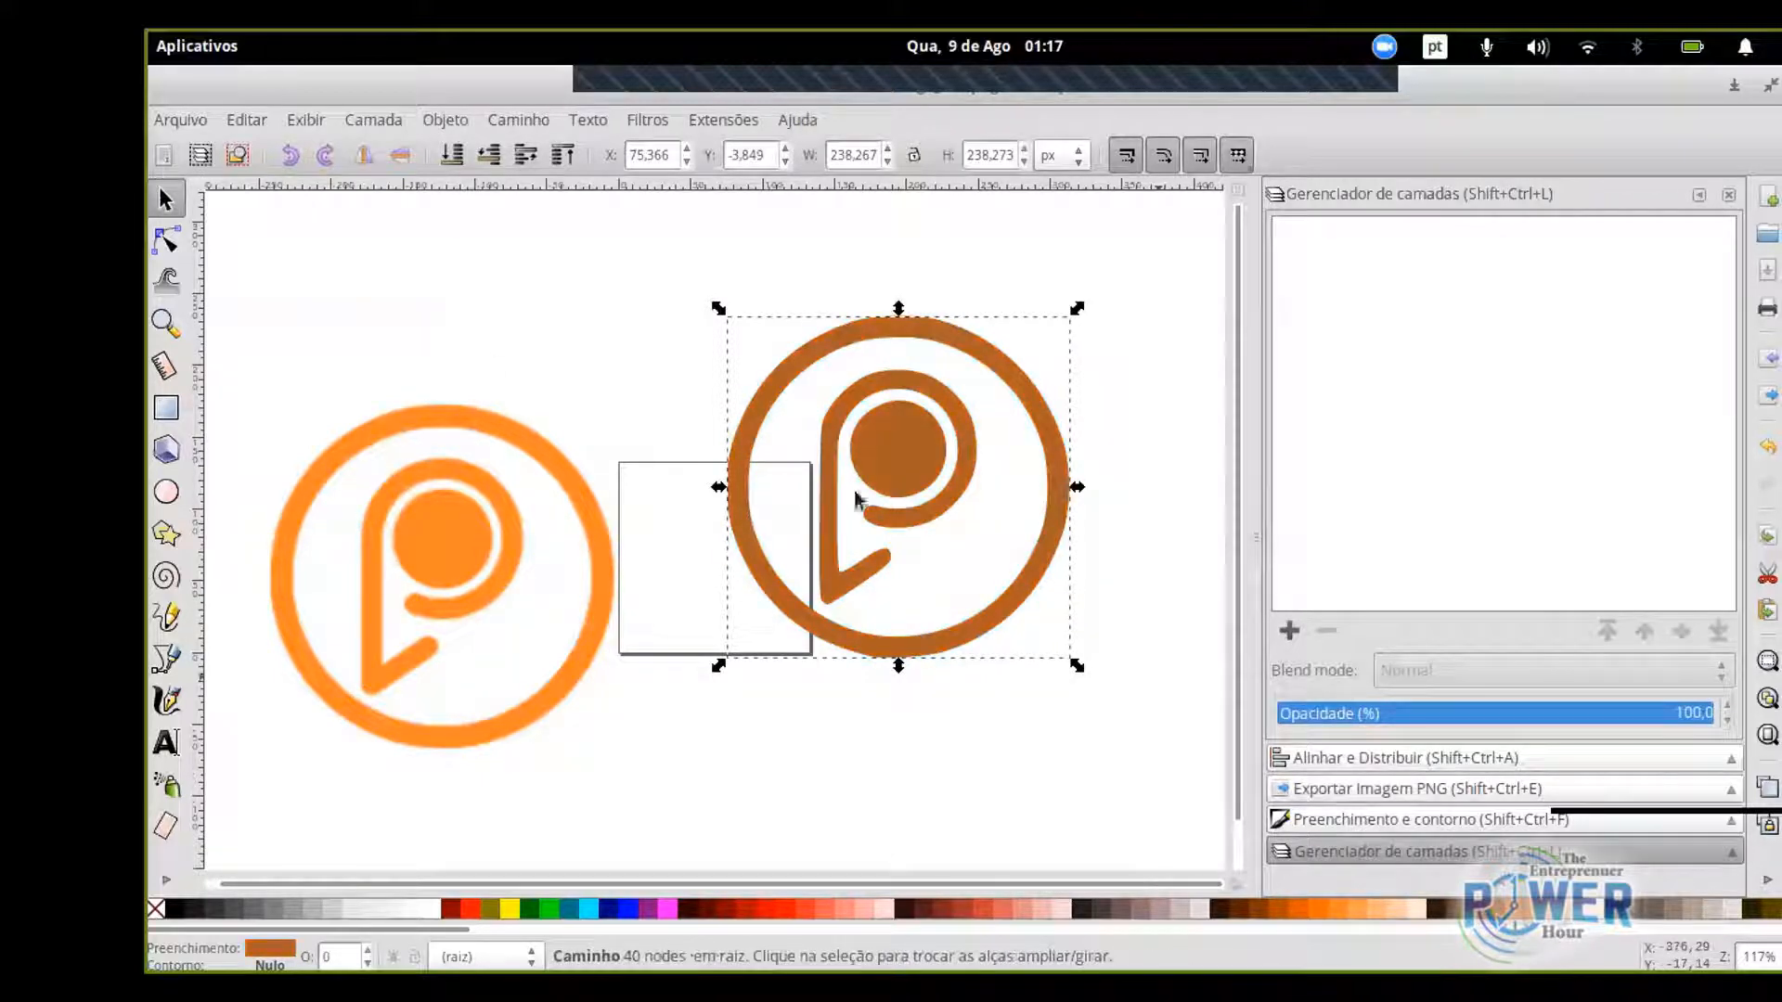
# Distort the brown logo's outer ring by moving its outer nodes outward at the top, lower right and bottom.
pyautogui.click(167, 242)
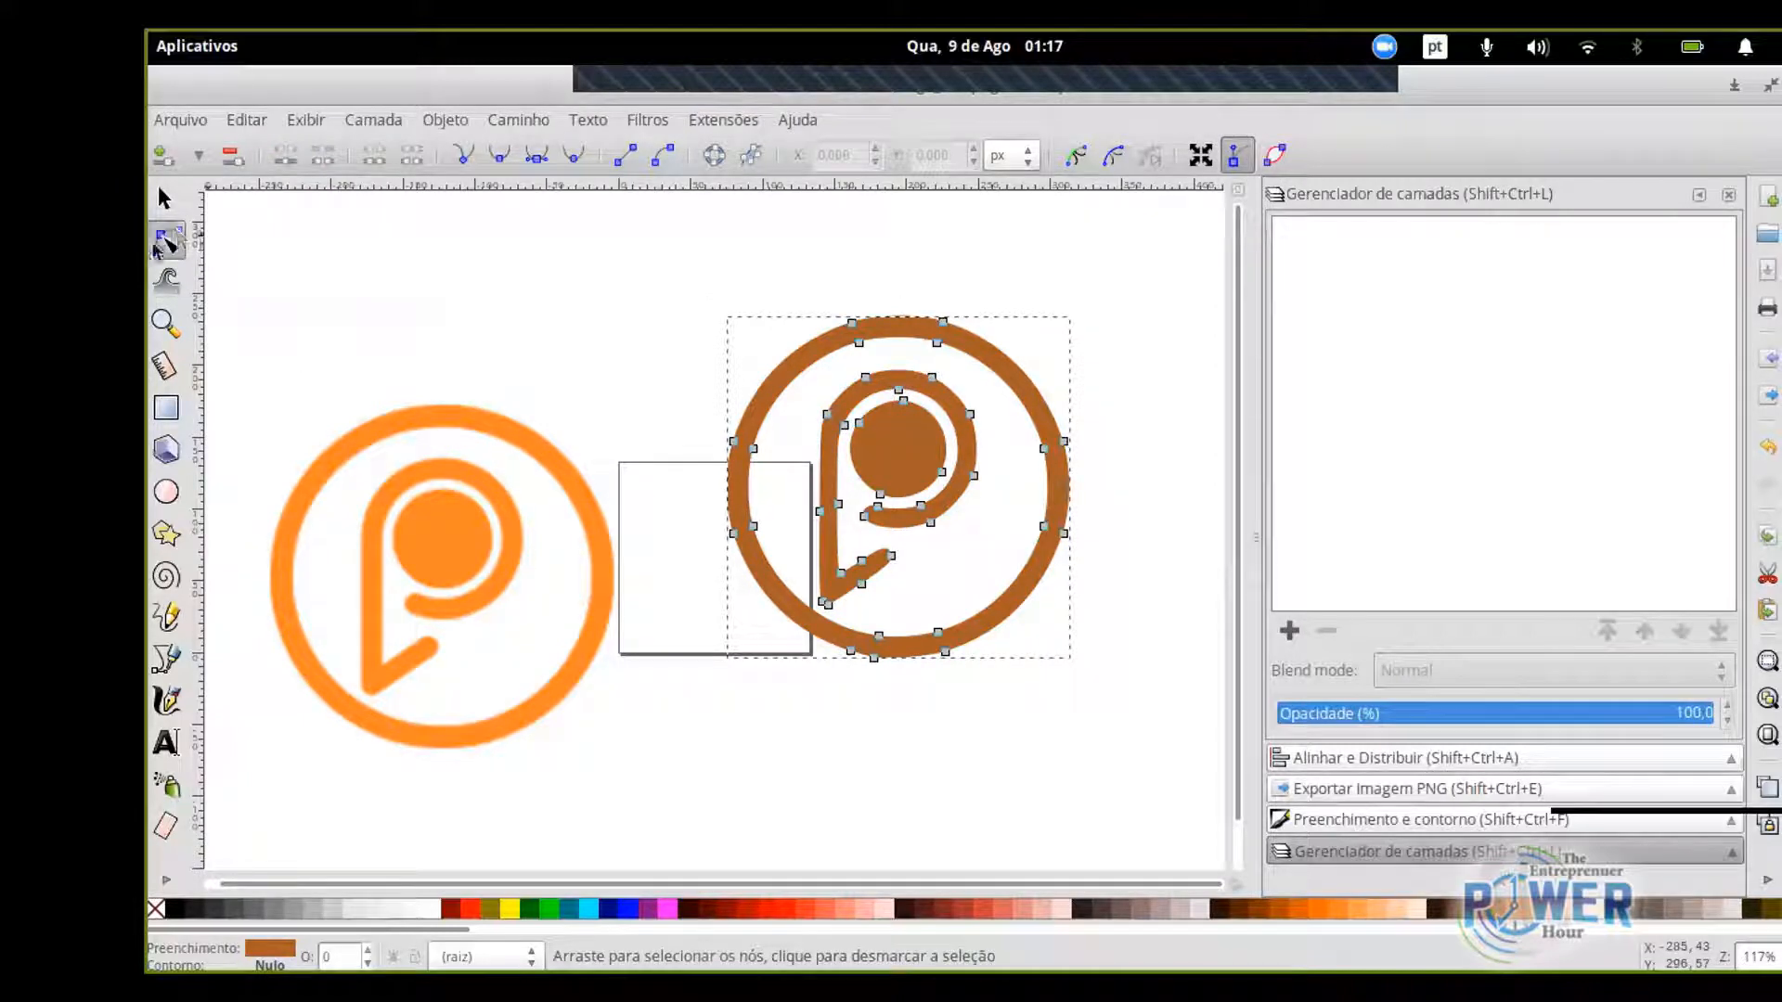
pyautogui.moveTo(852, 323); pyautogui.dragTo(819, 214)
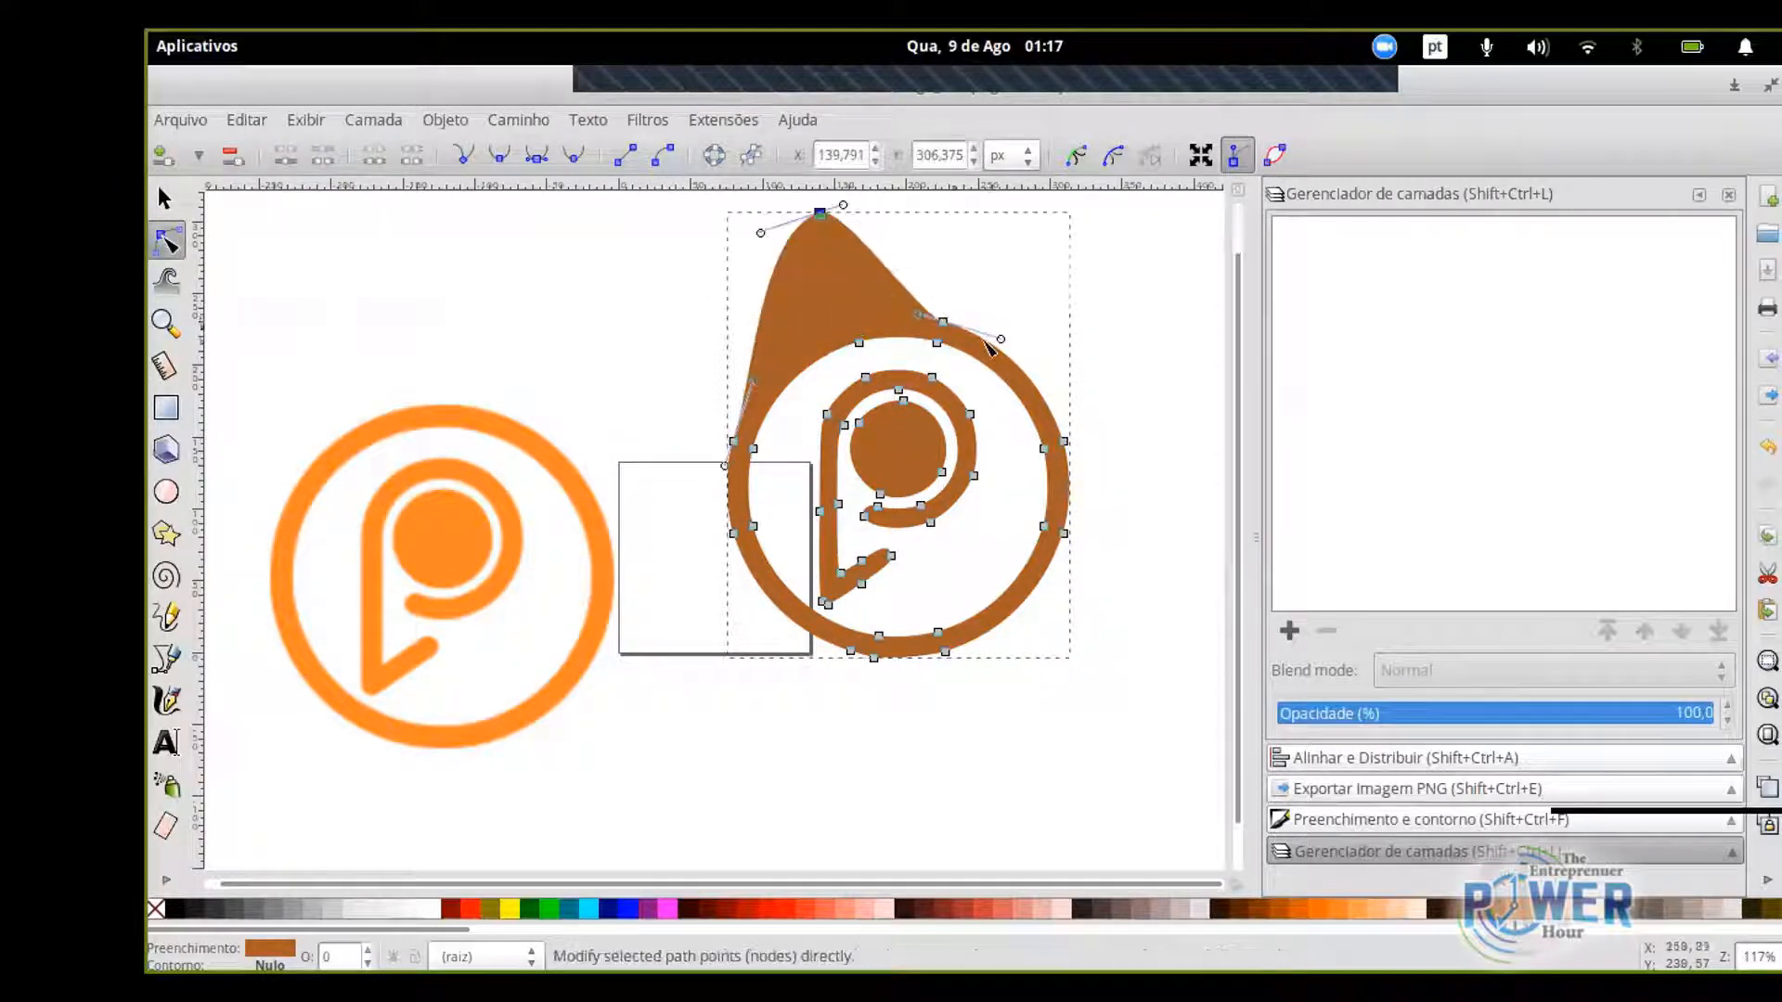
pyautogui.moveTo(942, 322); pyautogui.dragTo(996, 260)
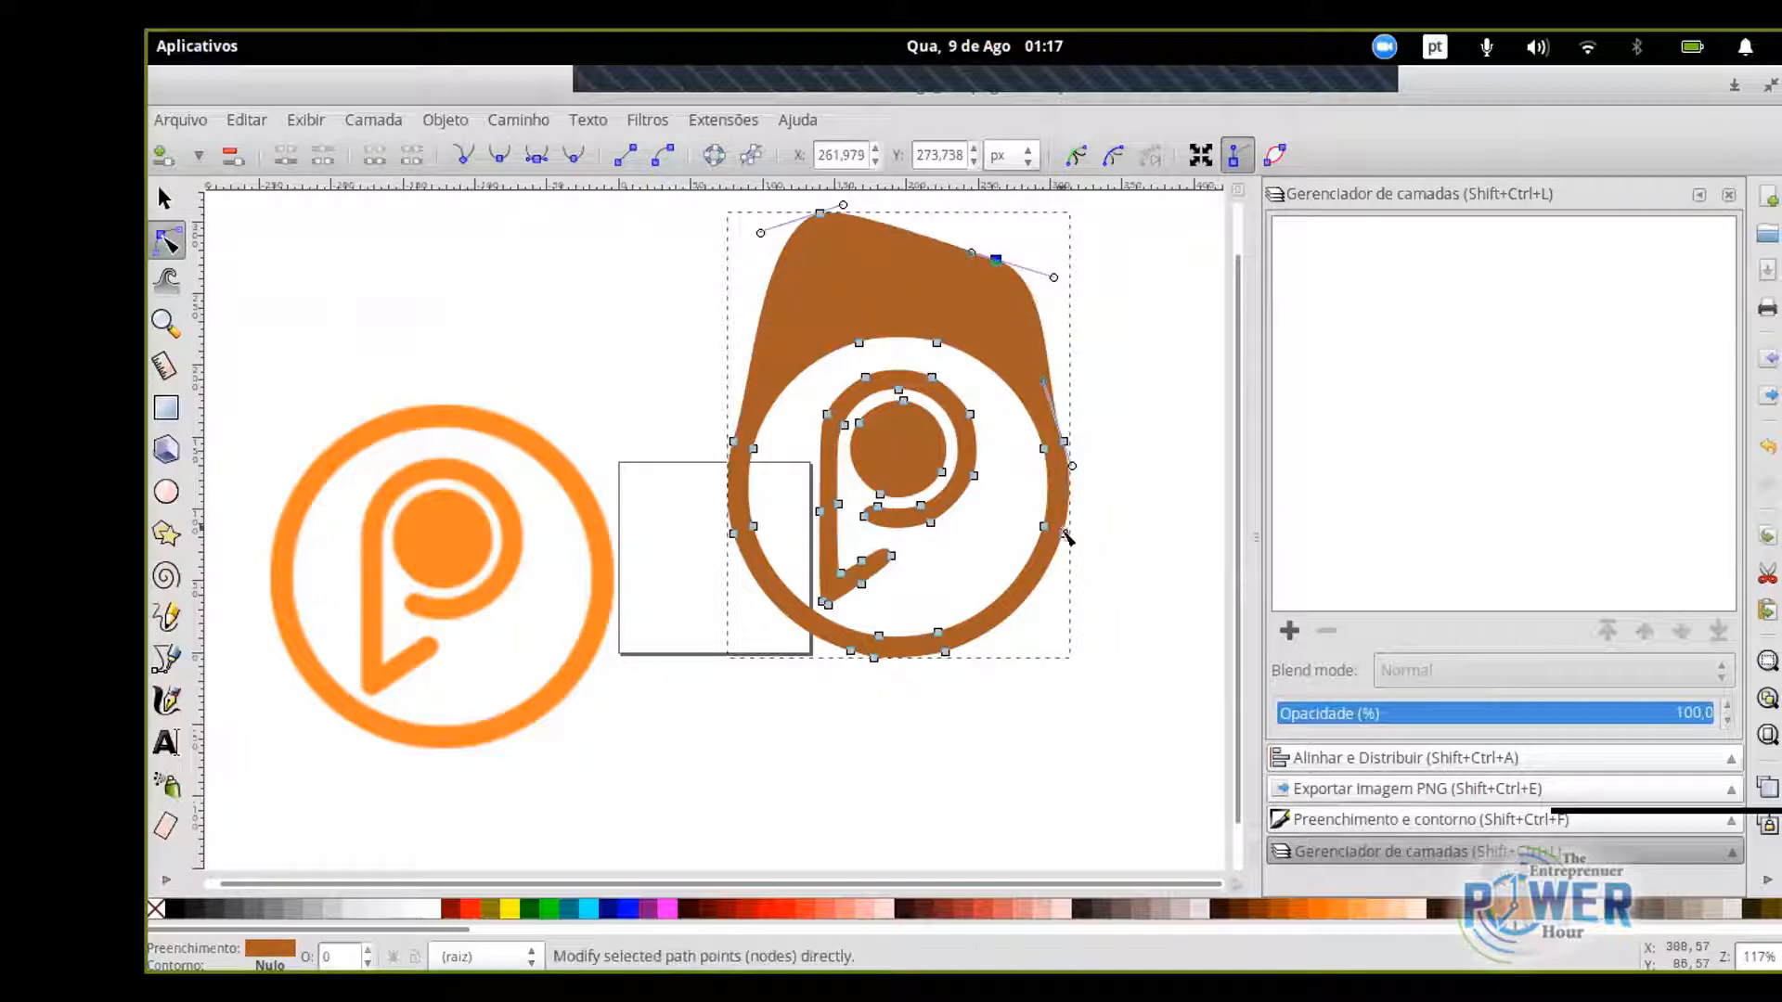
pyautogui.moveTo(1065, 535); pyautogui.dragTo(1152, 635)
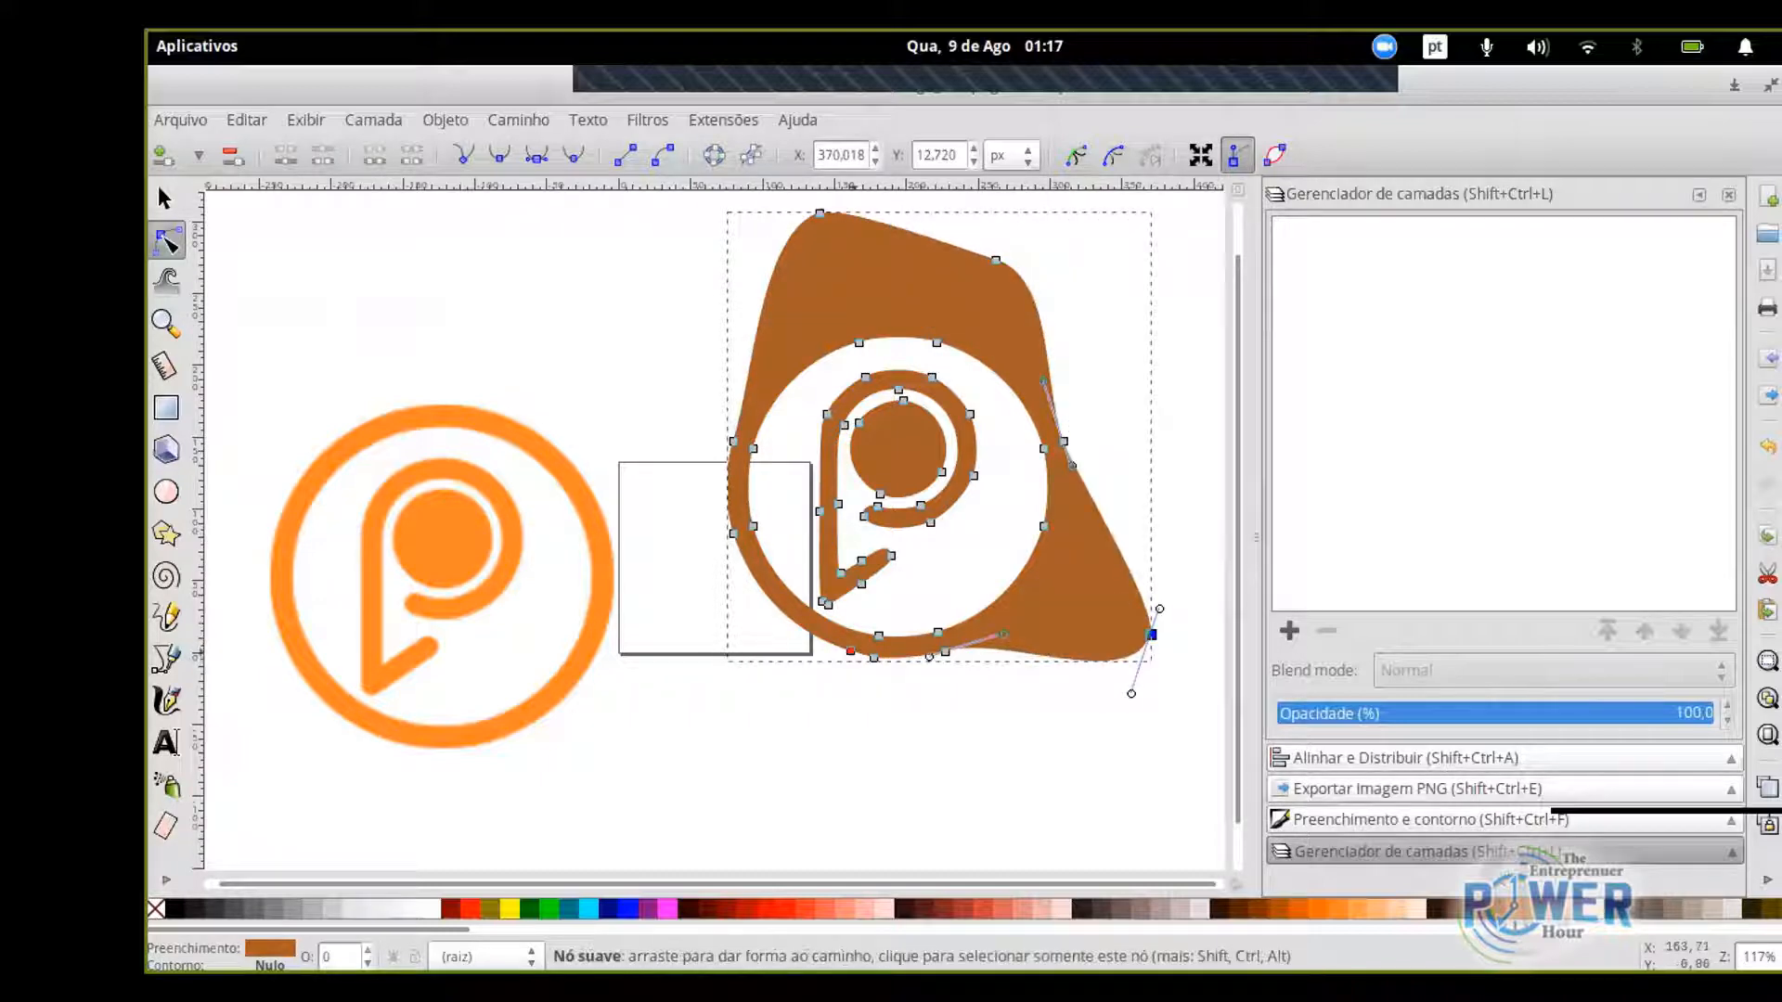
pyautogui.moveTo(850, 651); pyautogui.dragTo(808, 725)
# Distort the brown logo's P bowl and tail and the sides of its ring by moving their nodes.
pyautogui.moveTo(879, 636); pyautogui.dragTo(977, 558)
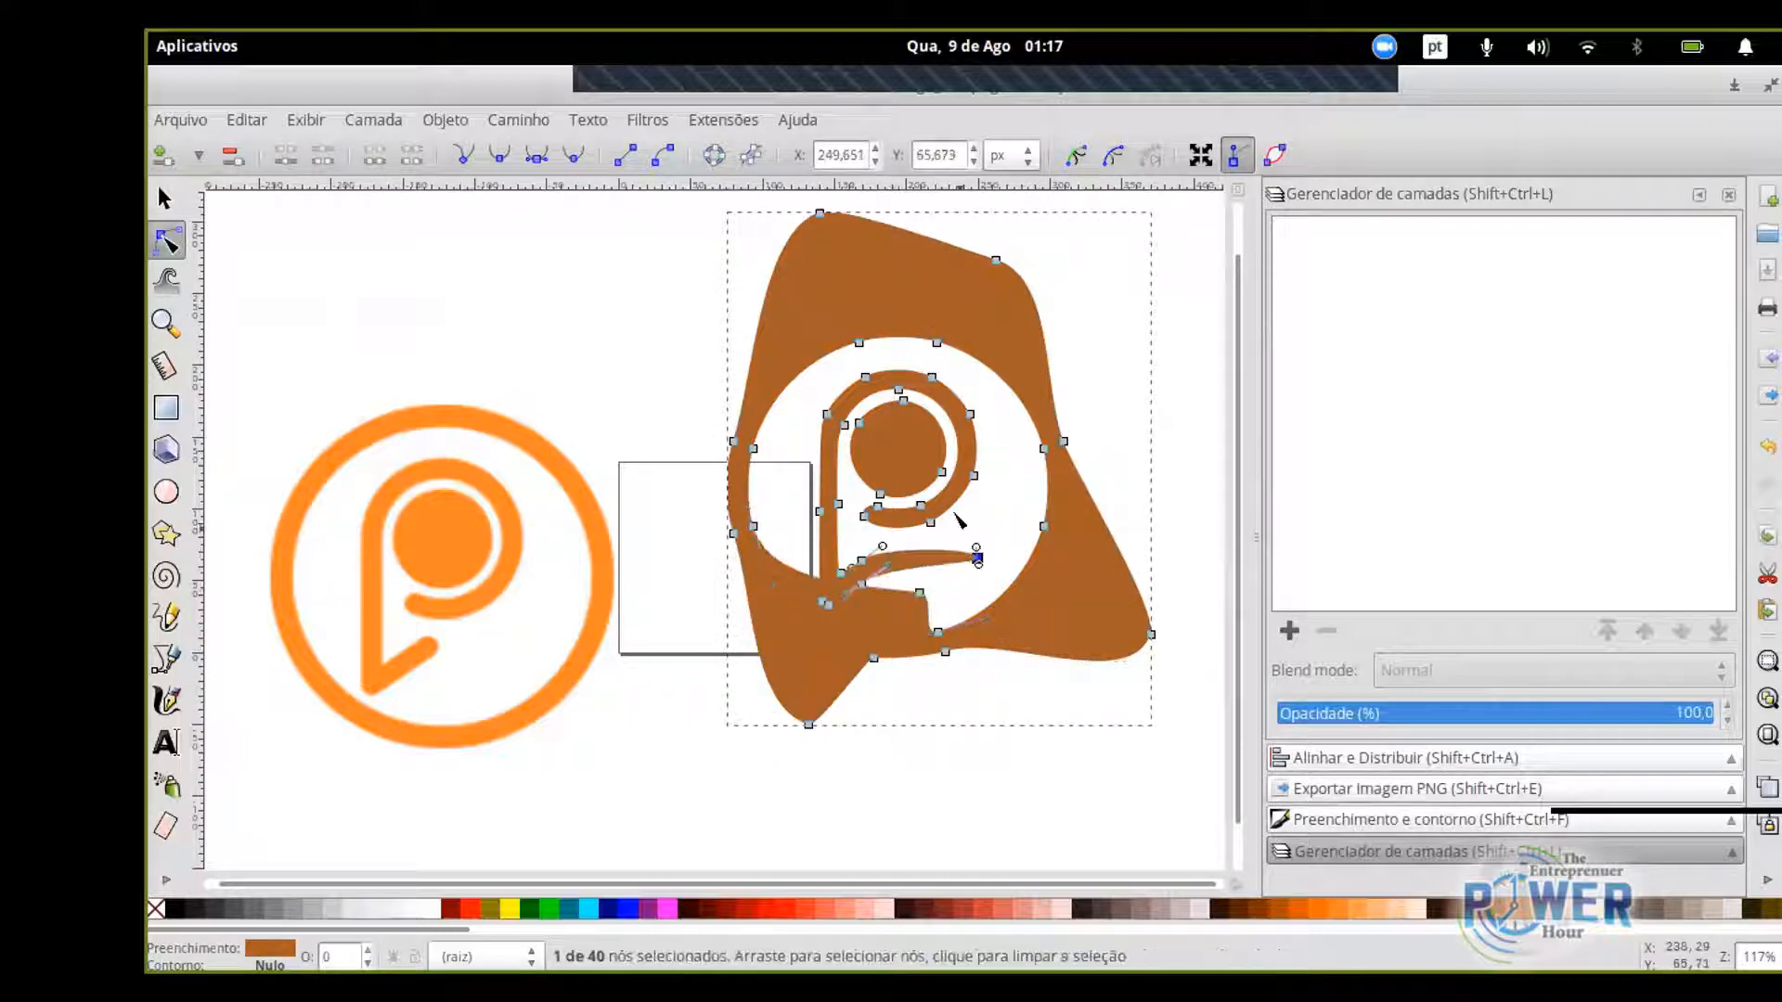
pyautogui.moveTo(973, 476); pyautogui.dragTo(1016, 518)
pyautogui.moveTo(970, 415); pyautogui.dragTo(999, 394)
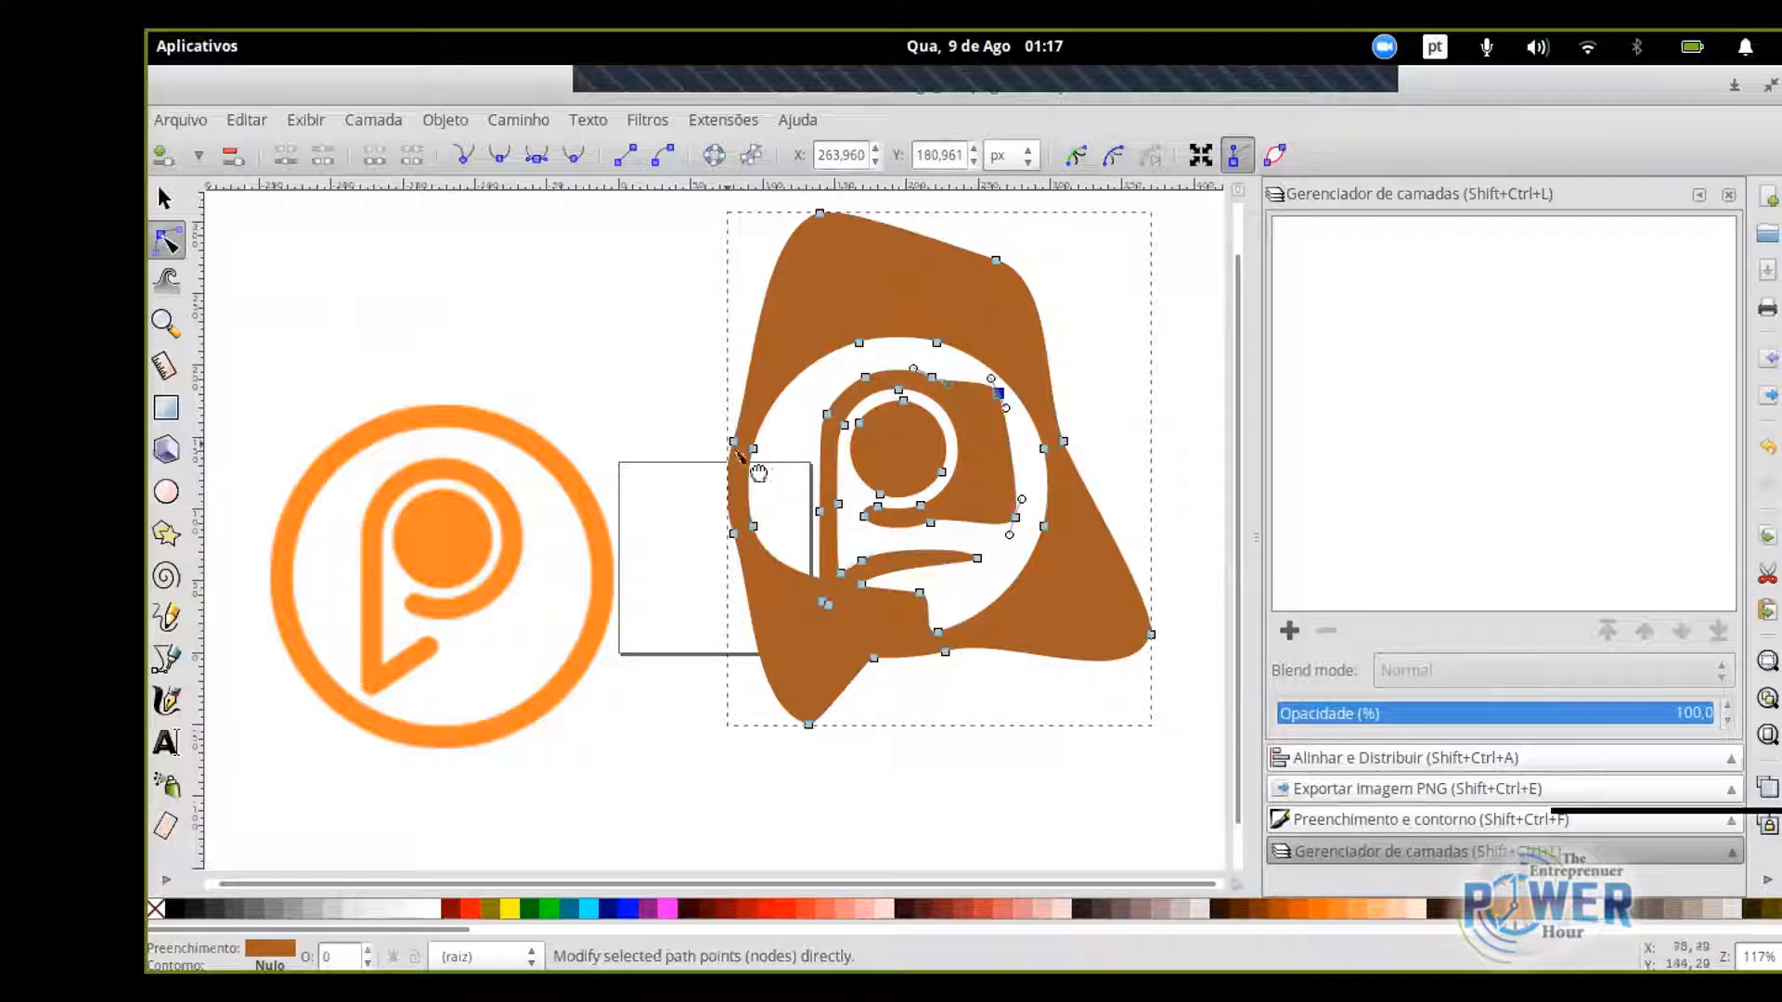
pyautogui.moveTo(733, 442); pyautogui.dragTo(785, 471)
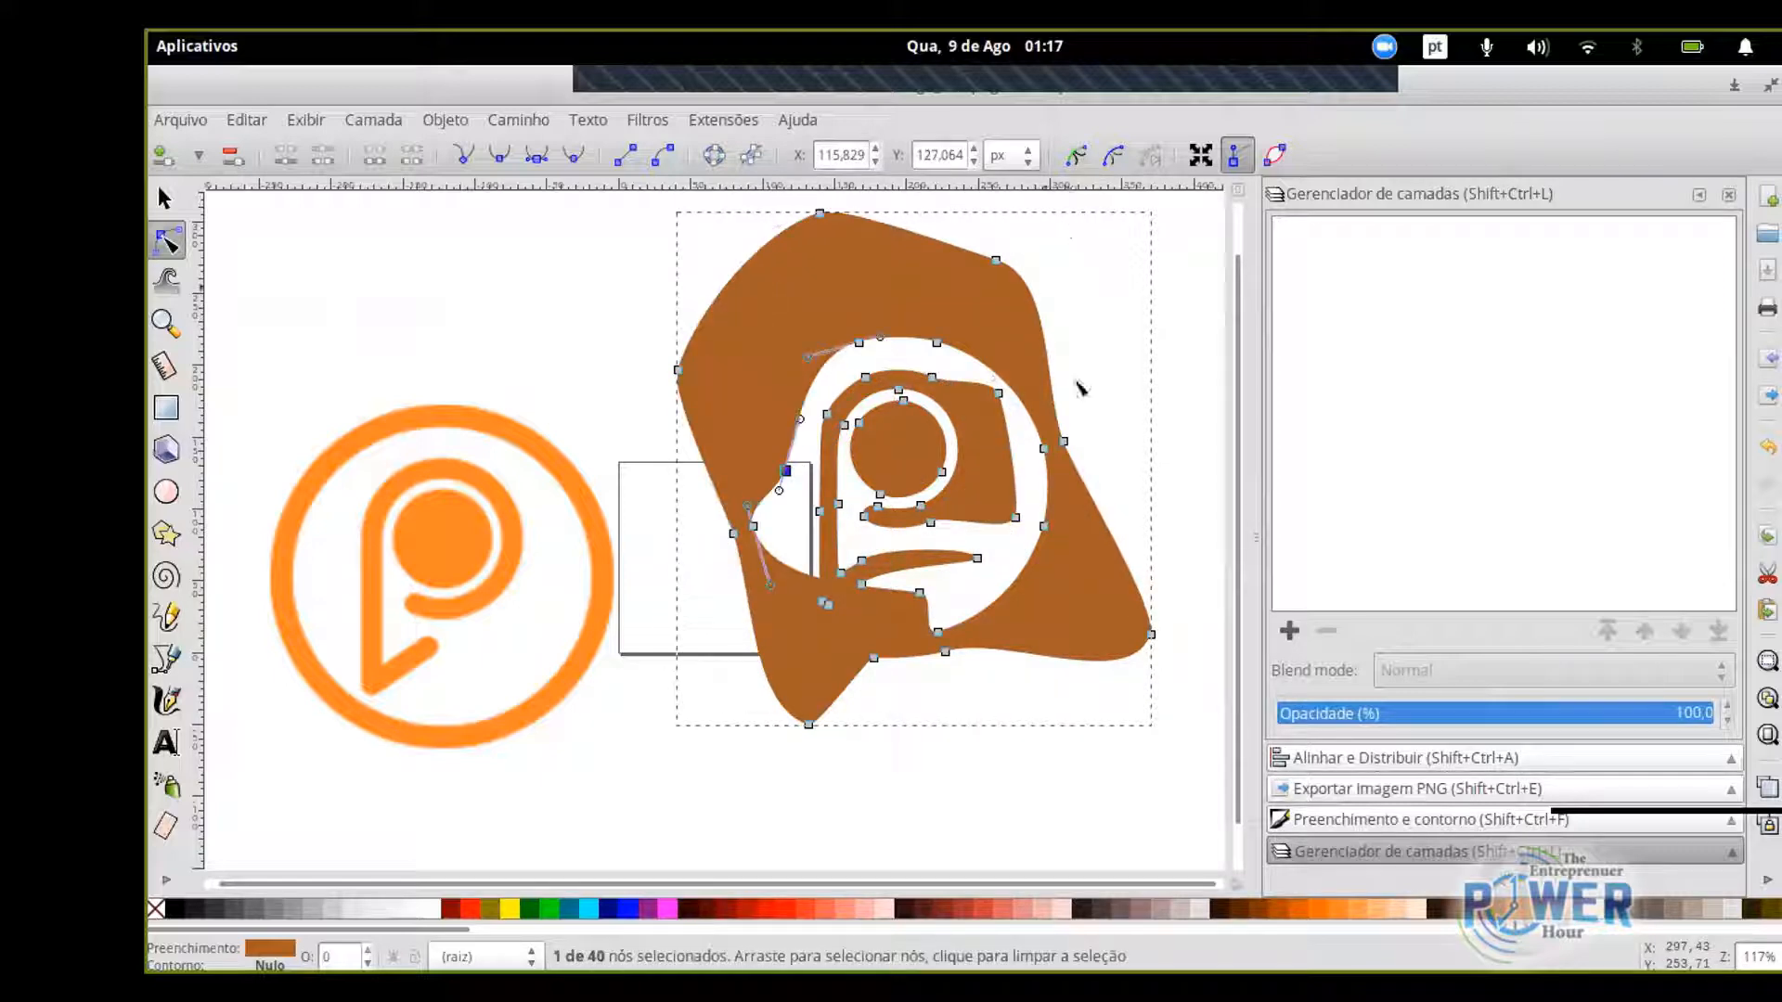
pyautogui.moveTo(1064, 442); pyautogui.dragTo(1138, 434)
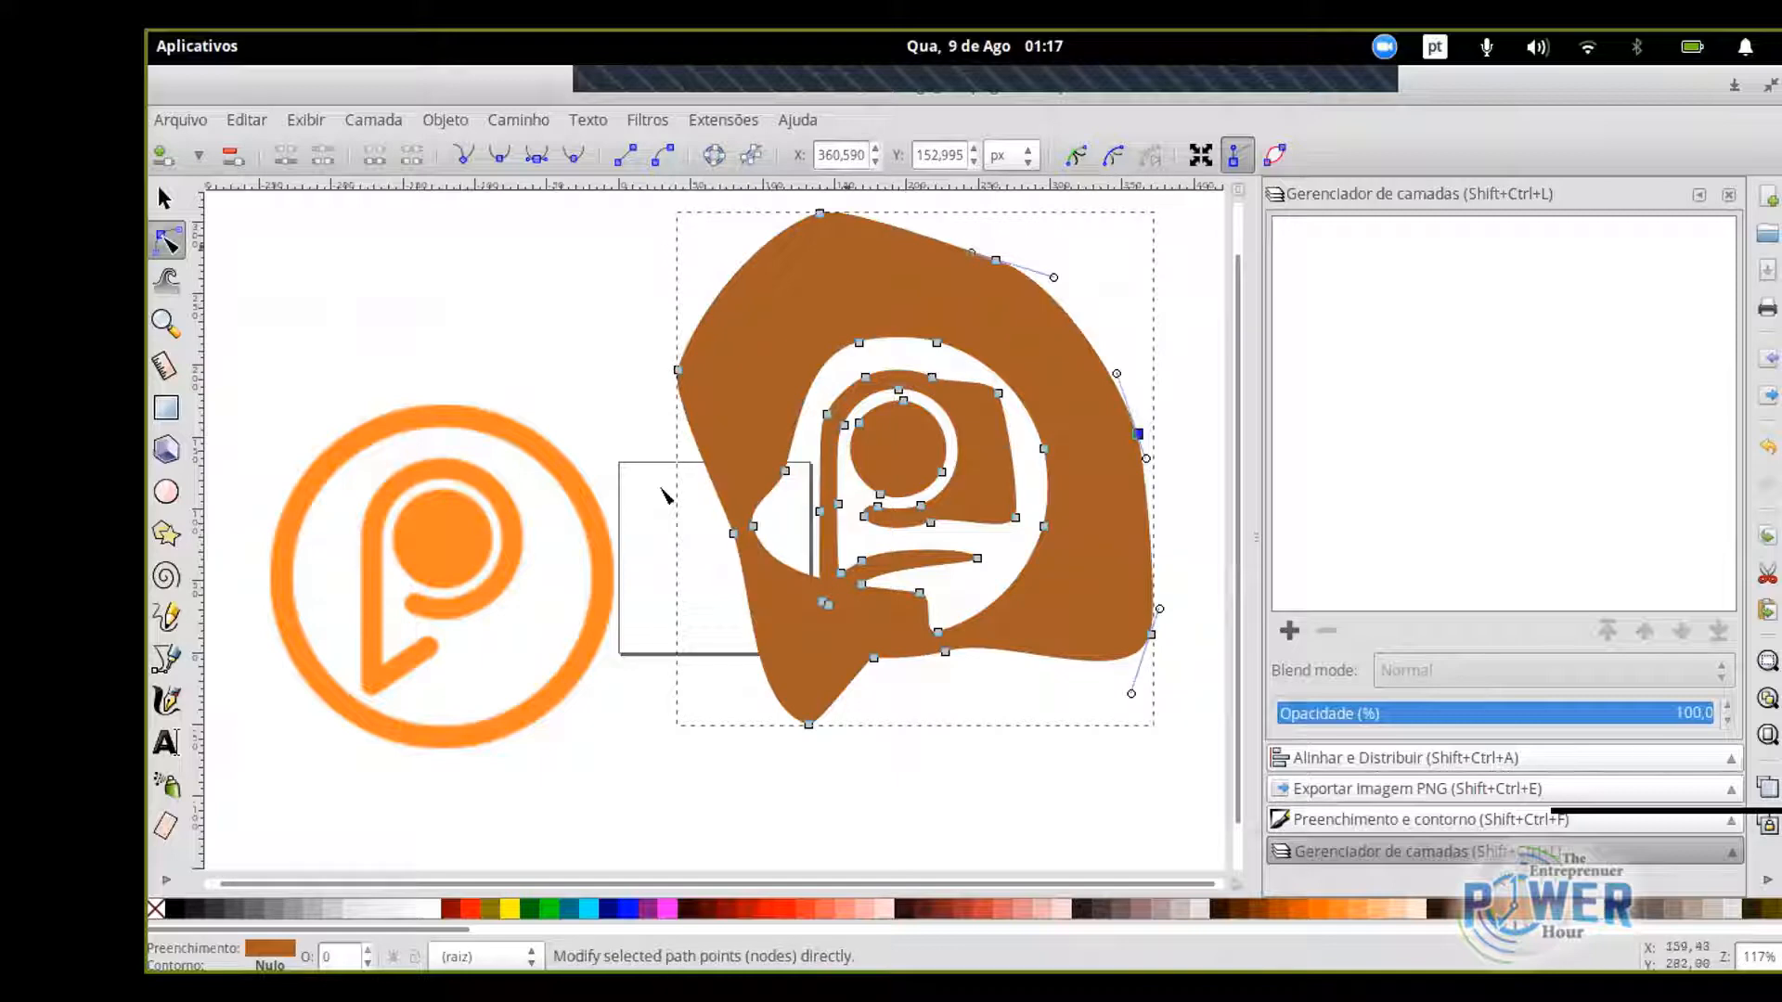
# Undo all node edits on the brown traced logo until its original round shape is back.
pyautogui.press('s')
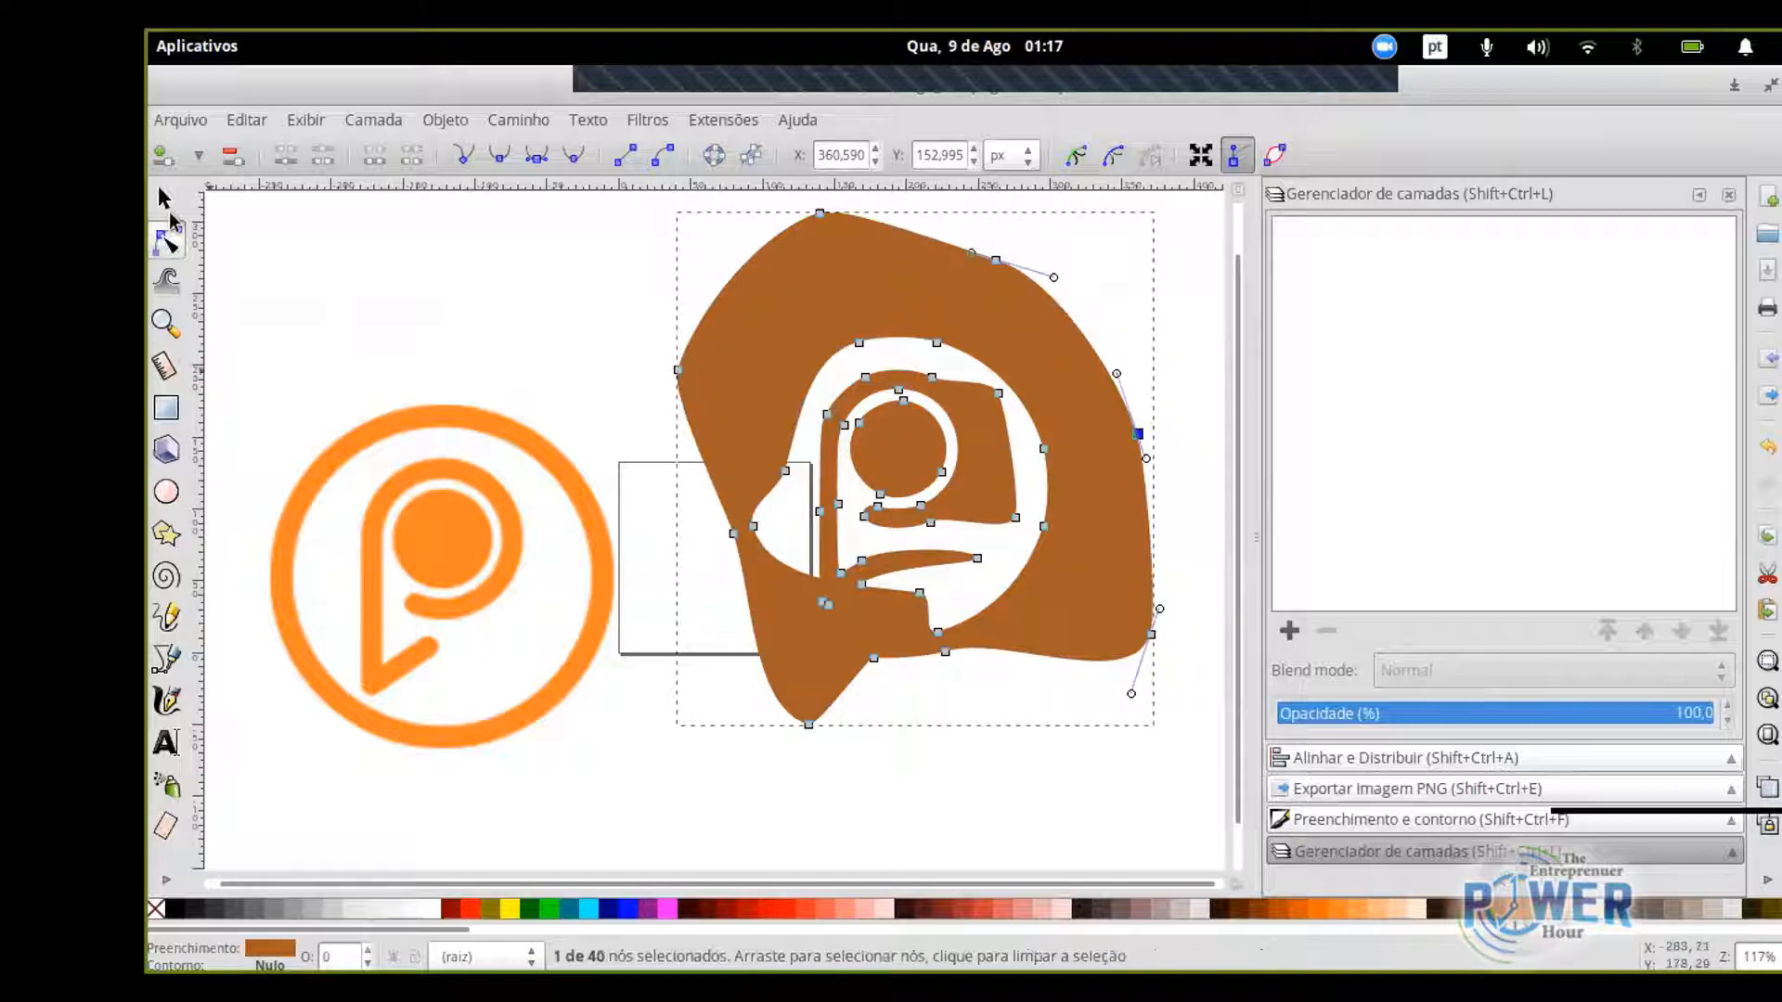
pyautogui.hotkey('ctrl', 'z')
pyautogui.hotkey('ctrl', 'z')
pyautogui.hotkey('ctrl', 'z')
pyautogui.hotkey('ctrl', 'z')
pyautogui.hotkey('ctrl', 'z')
pyautogui.hotkey('ctrl', 'z')
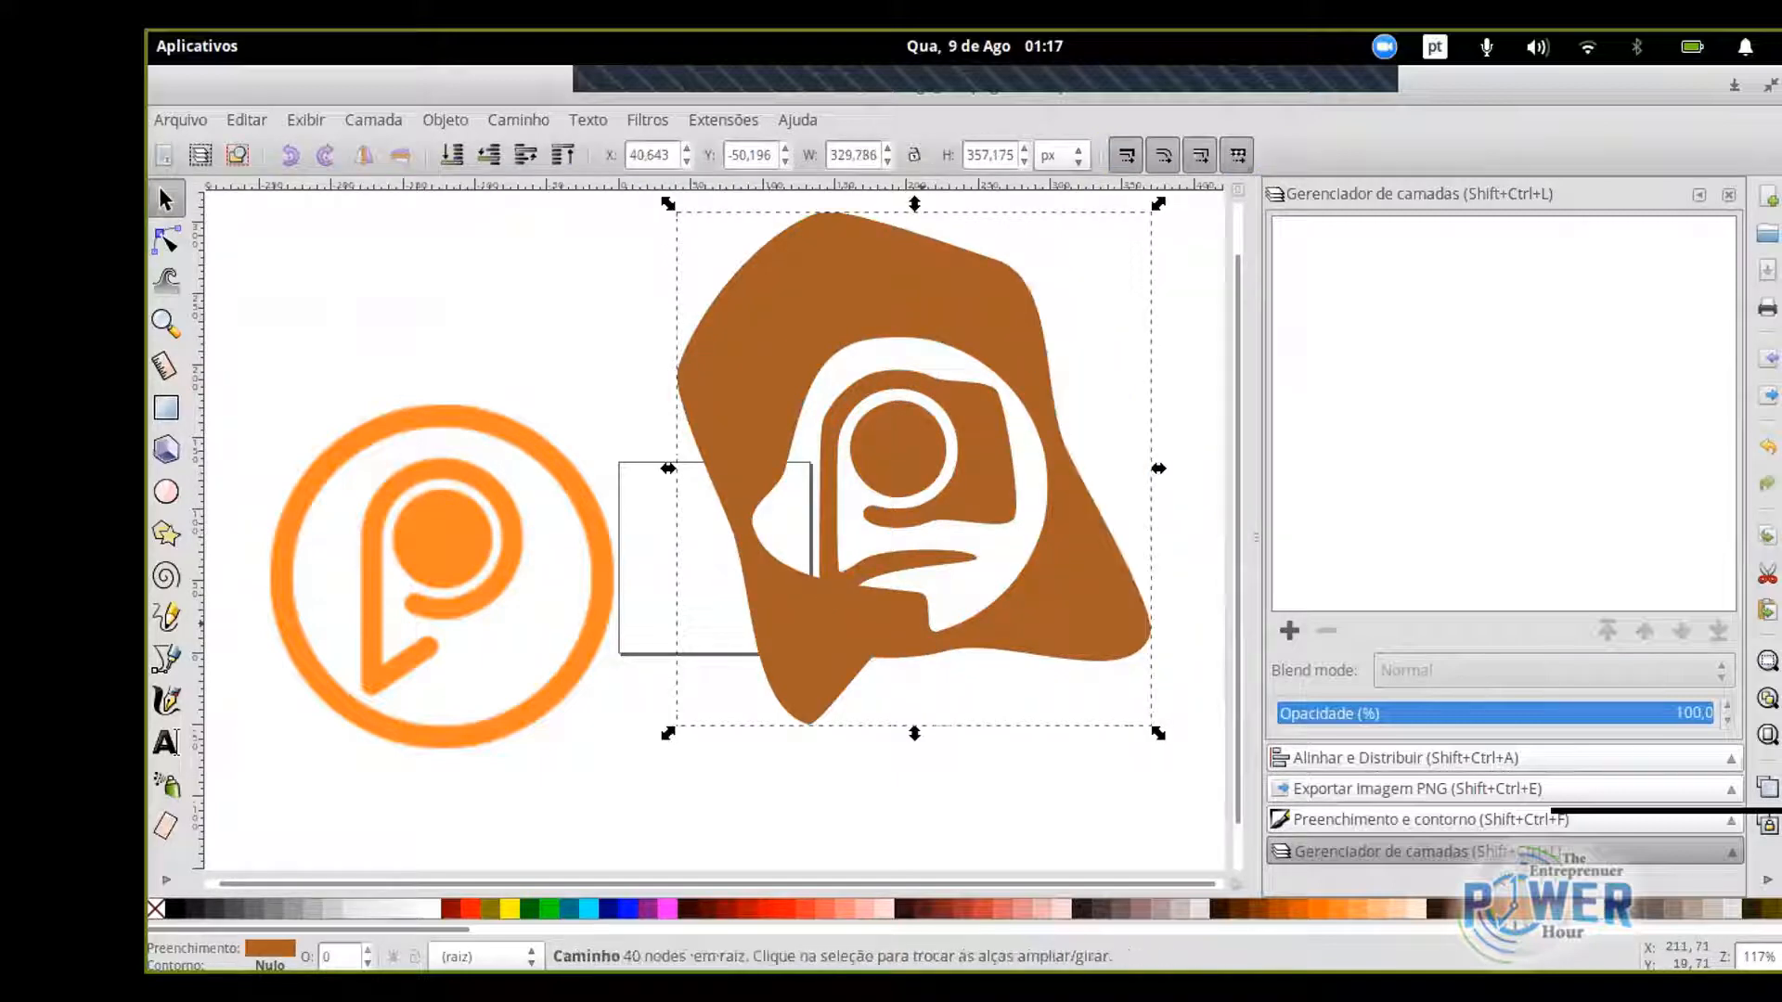
pyautogui.hotkey('ctrl', 'z')
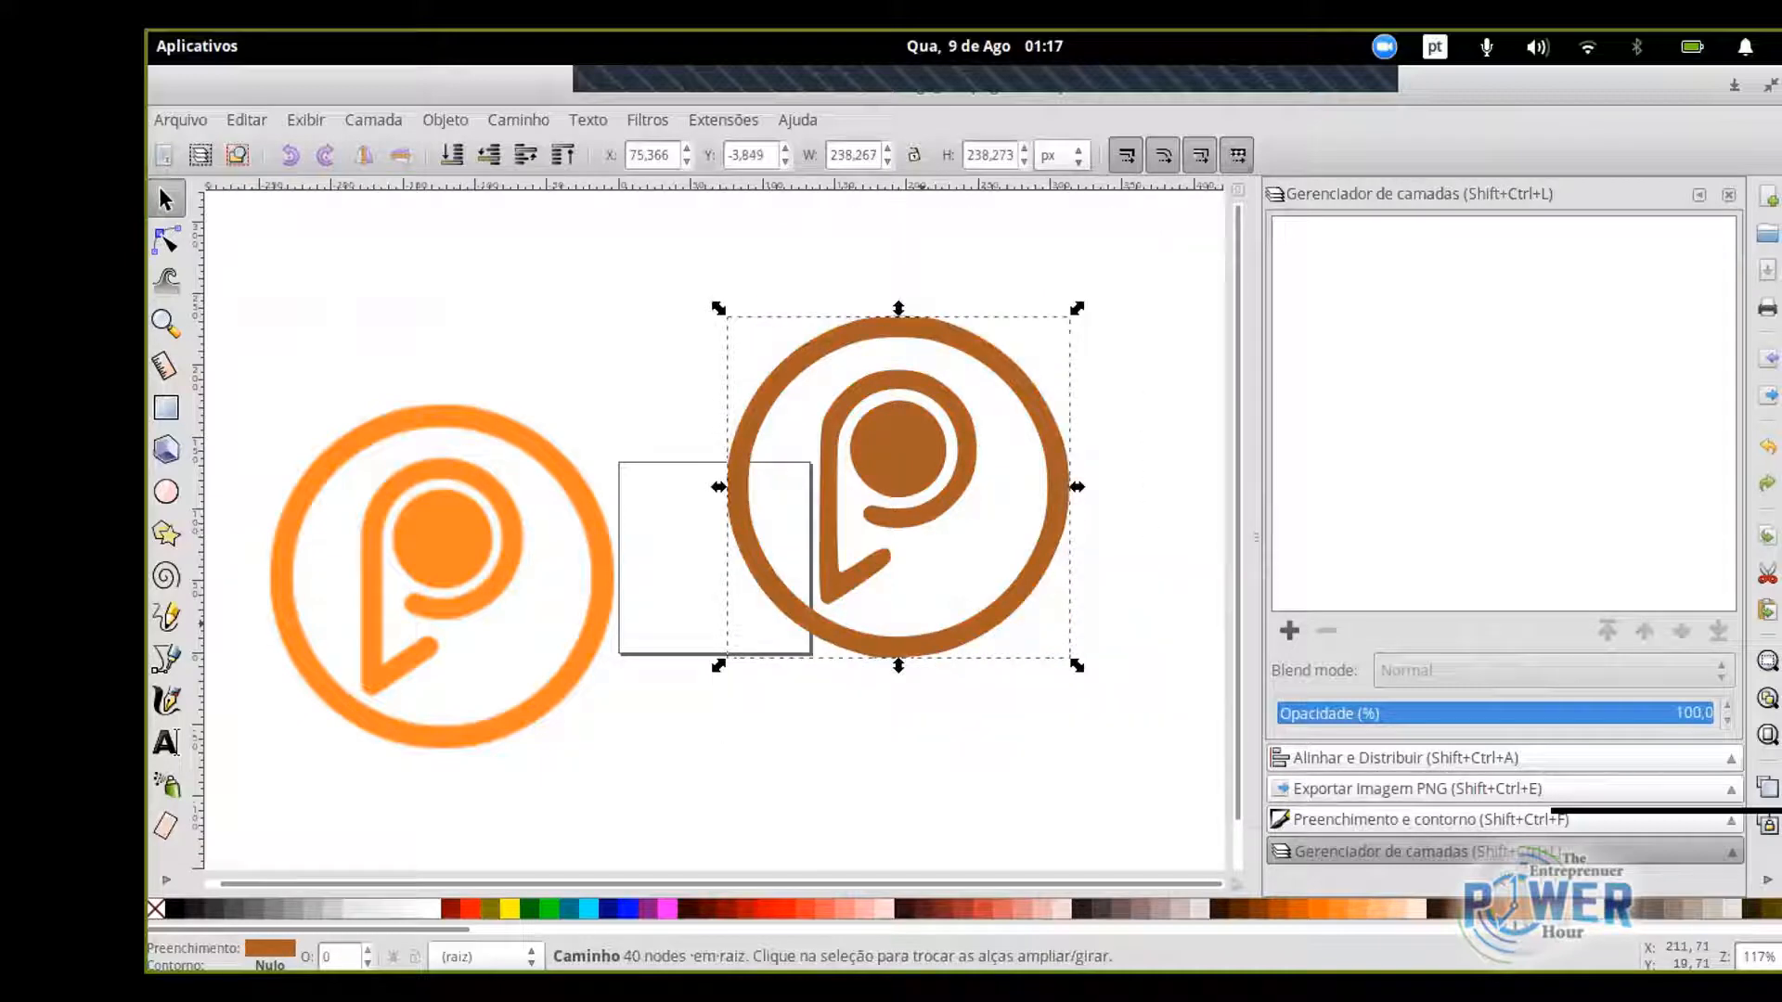
pyautogui.click(948, 494)
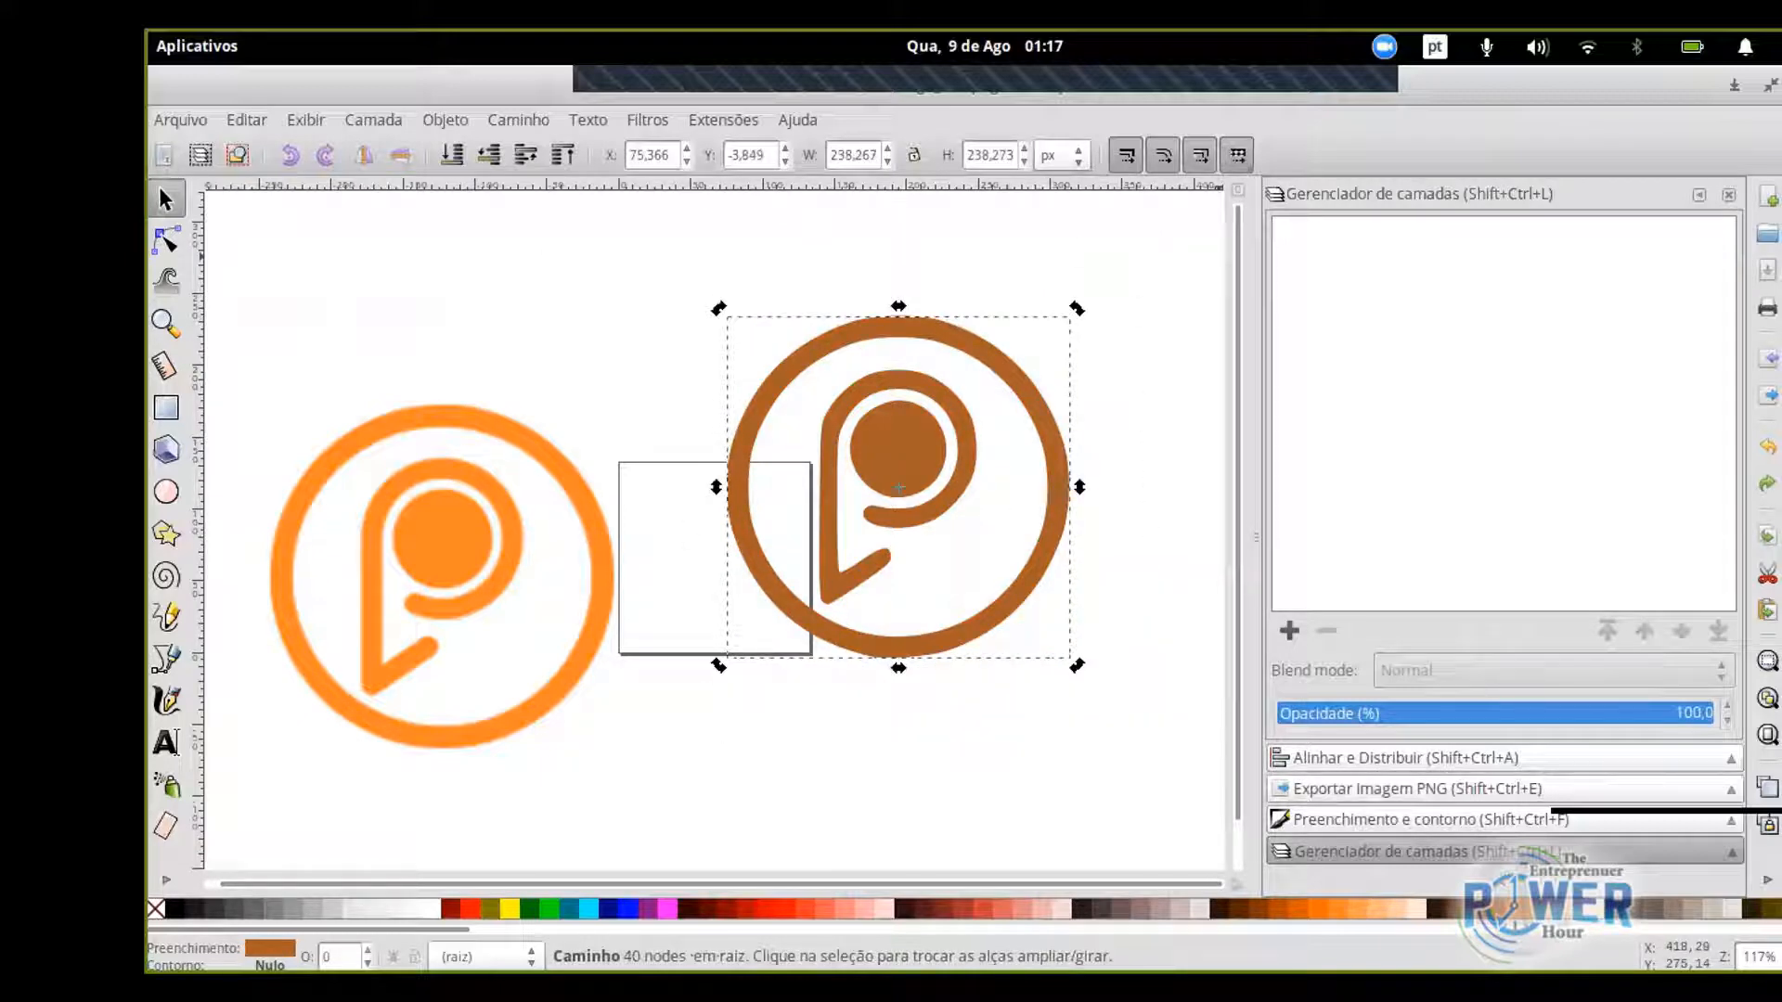
# Switch to the fire image in GIMP and add logo_site.png as a new layer from Documentos/Rizomatico/03-trabalhos/_pointhis/layouts.
pyautogui.click(1780, 84)
pyautogui.click(835, 648)
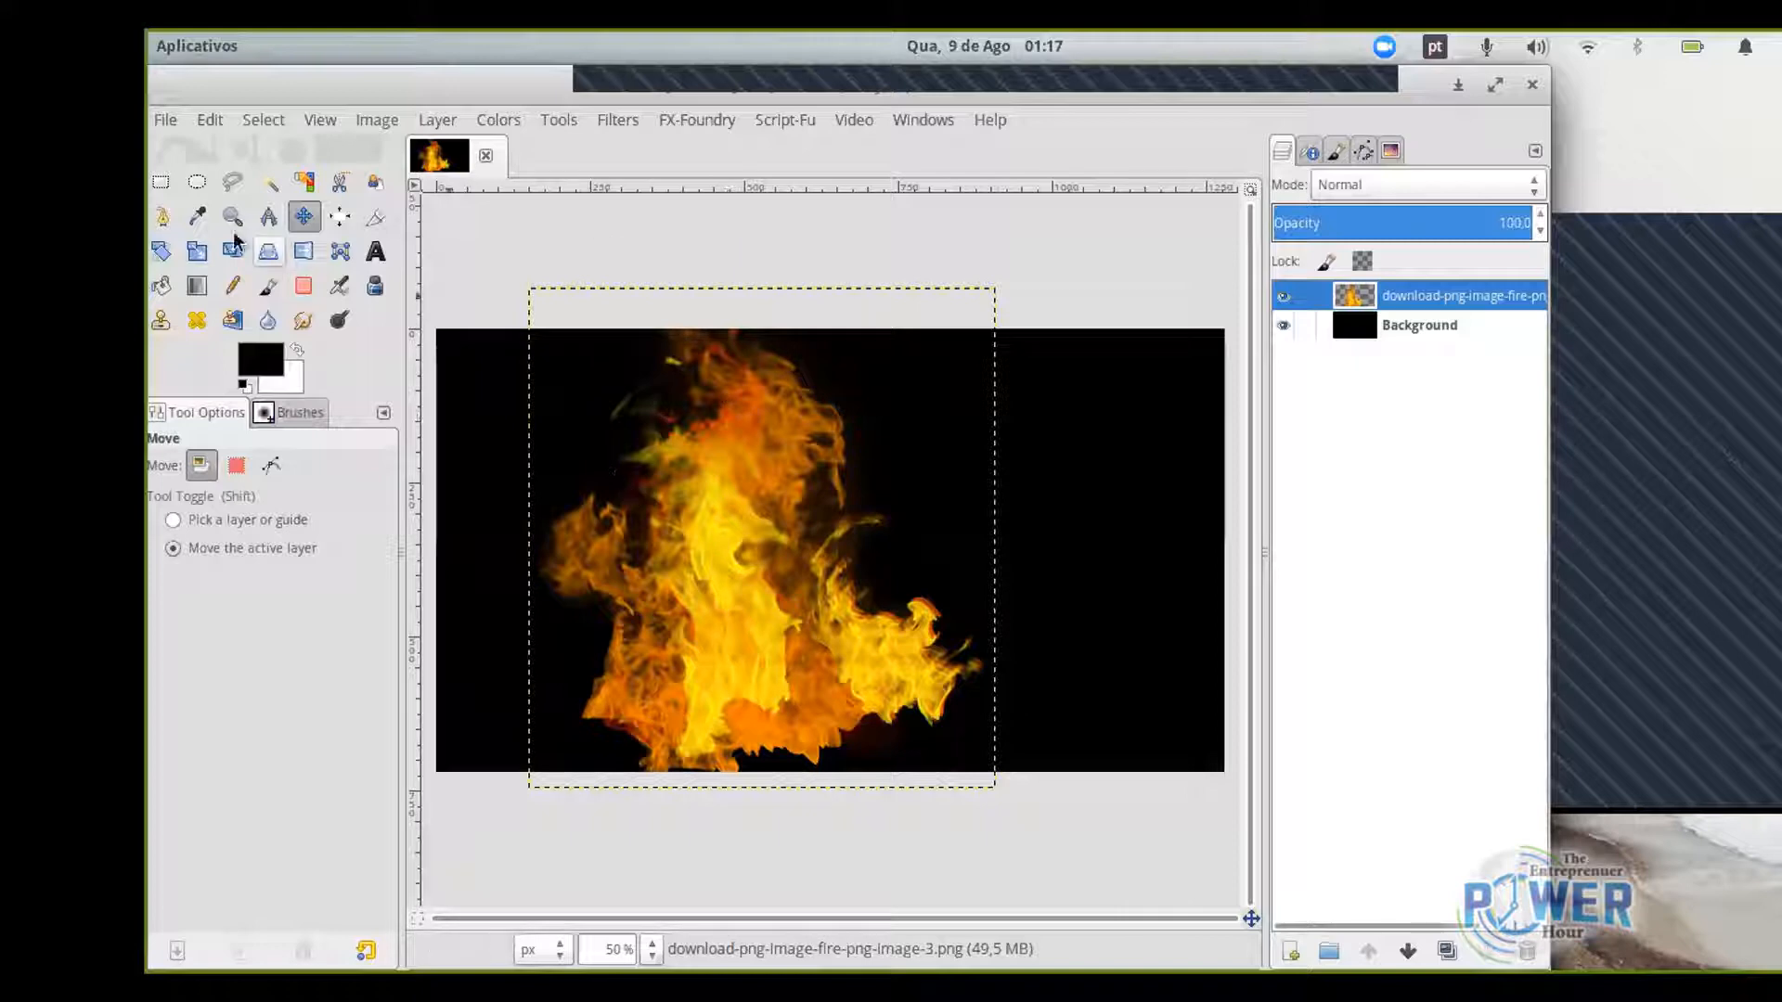
pyautogui.click(165, 120)
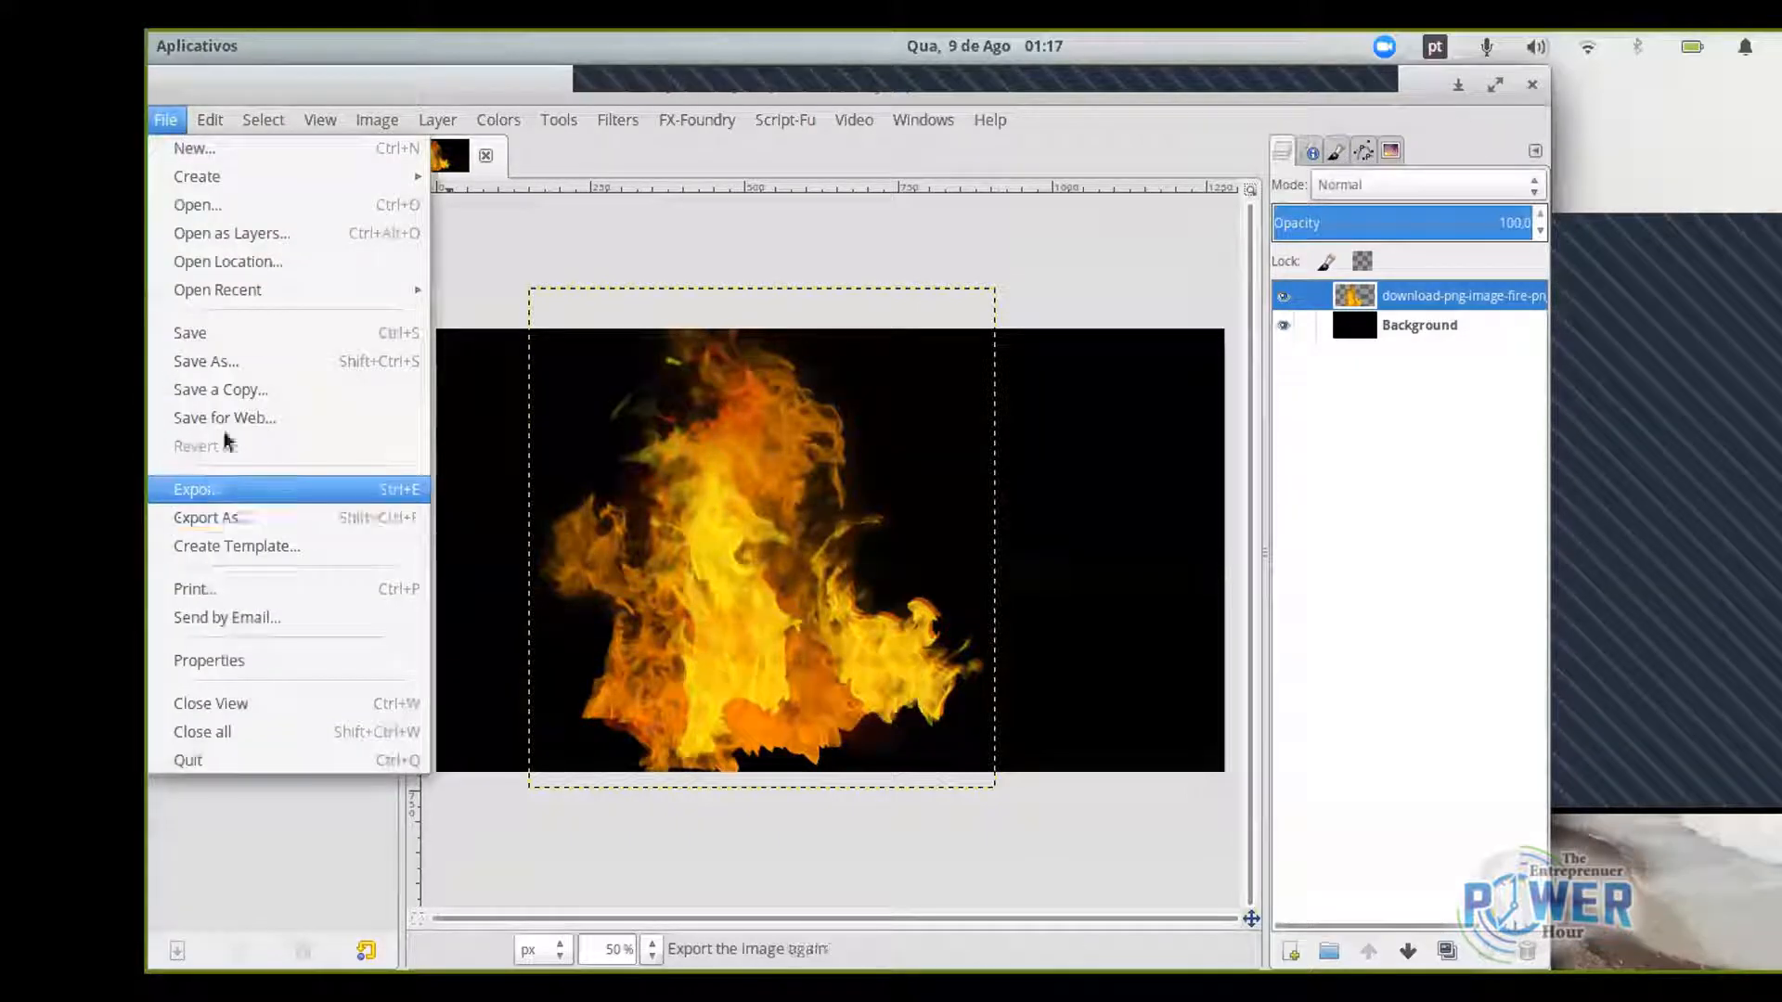
pyautogui.click(228, 233)
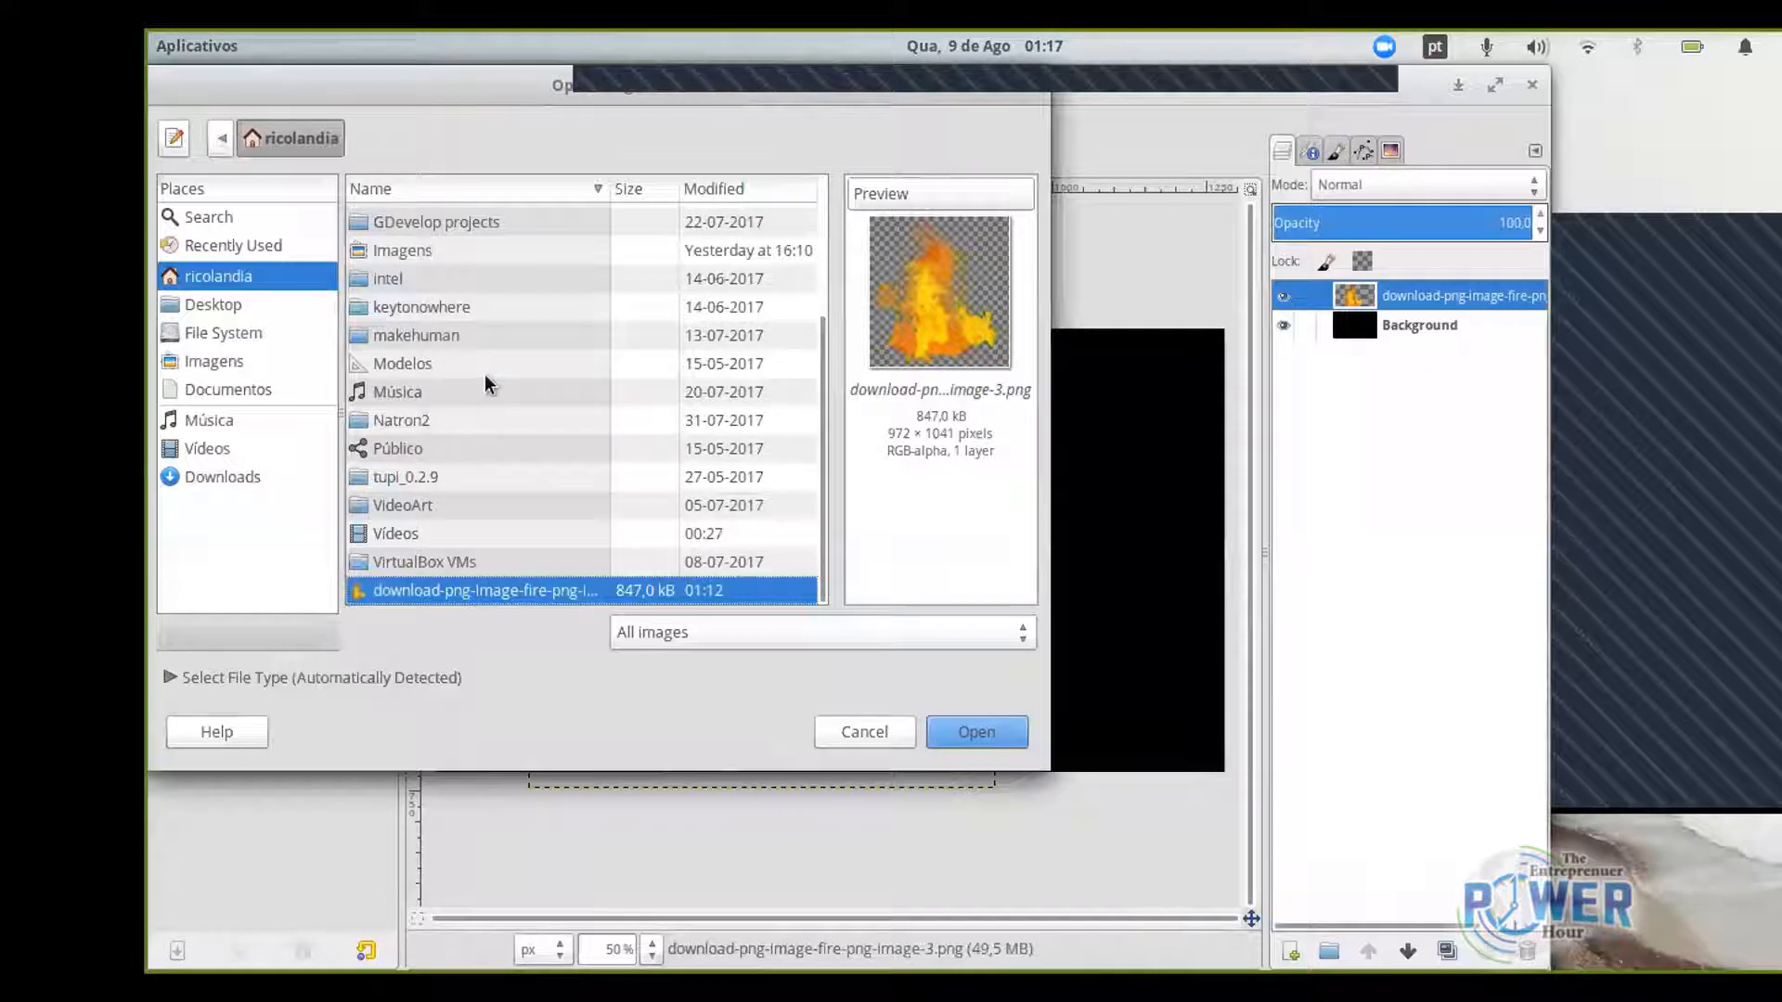
pyautogui.scroll(5, 483, 372)
pyautogui.doubleClick(448, 302)
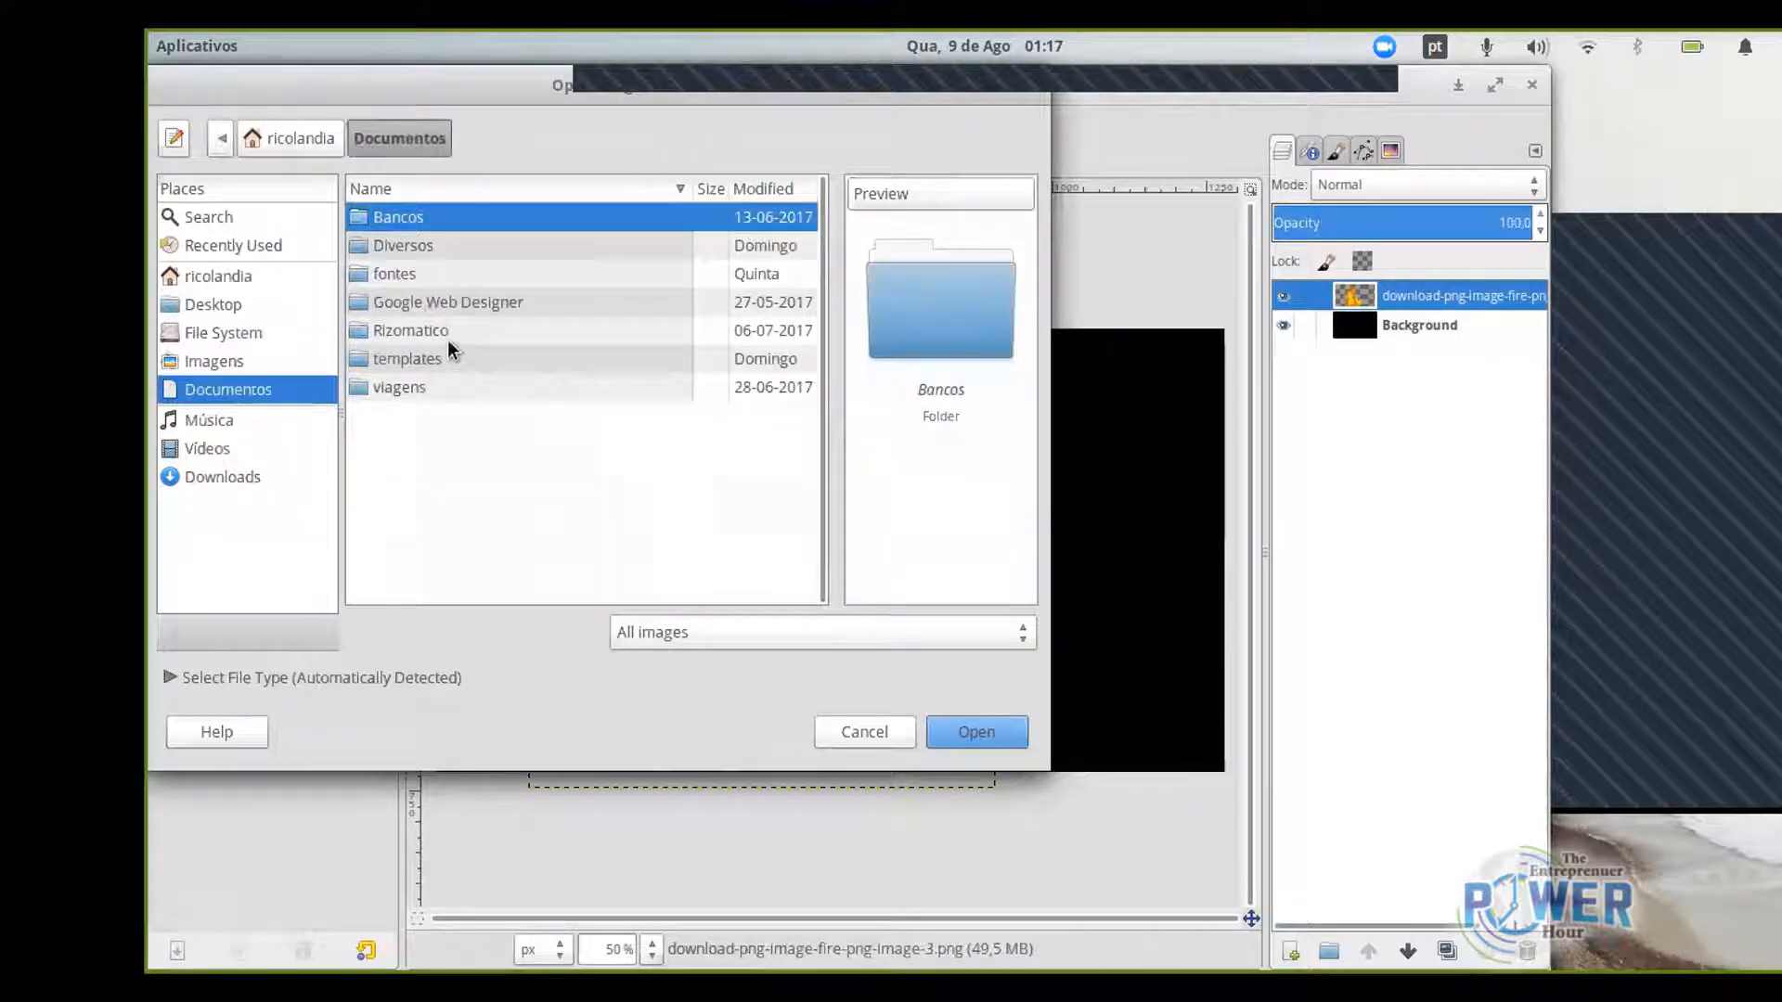
pyautogui.doubleClick(449, 336)
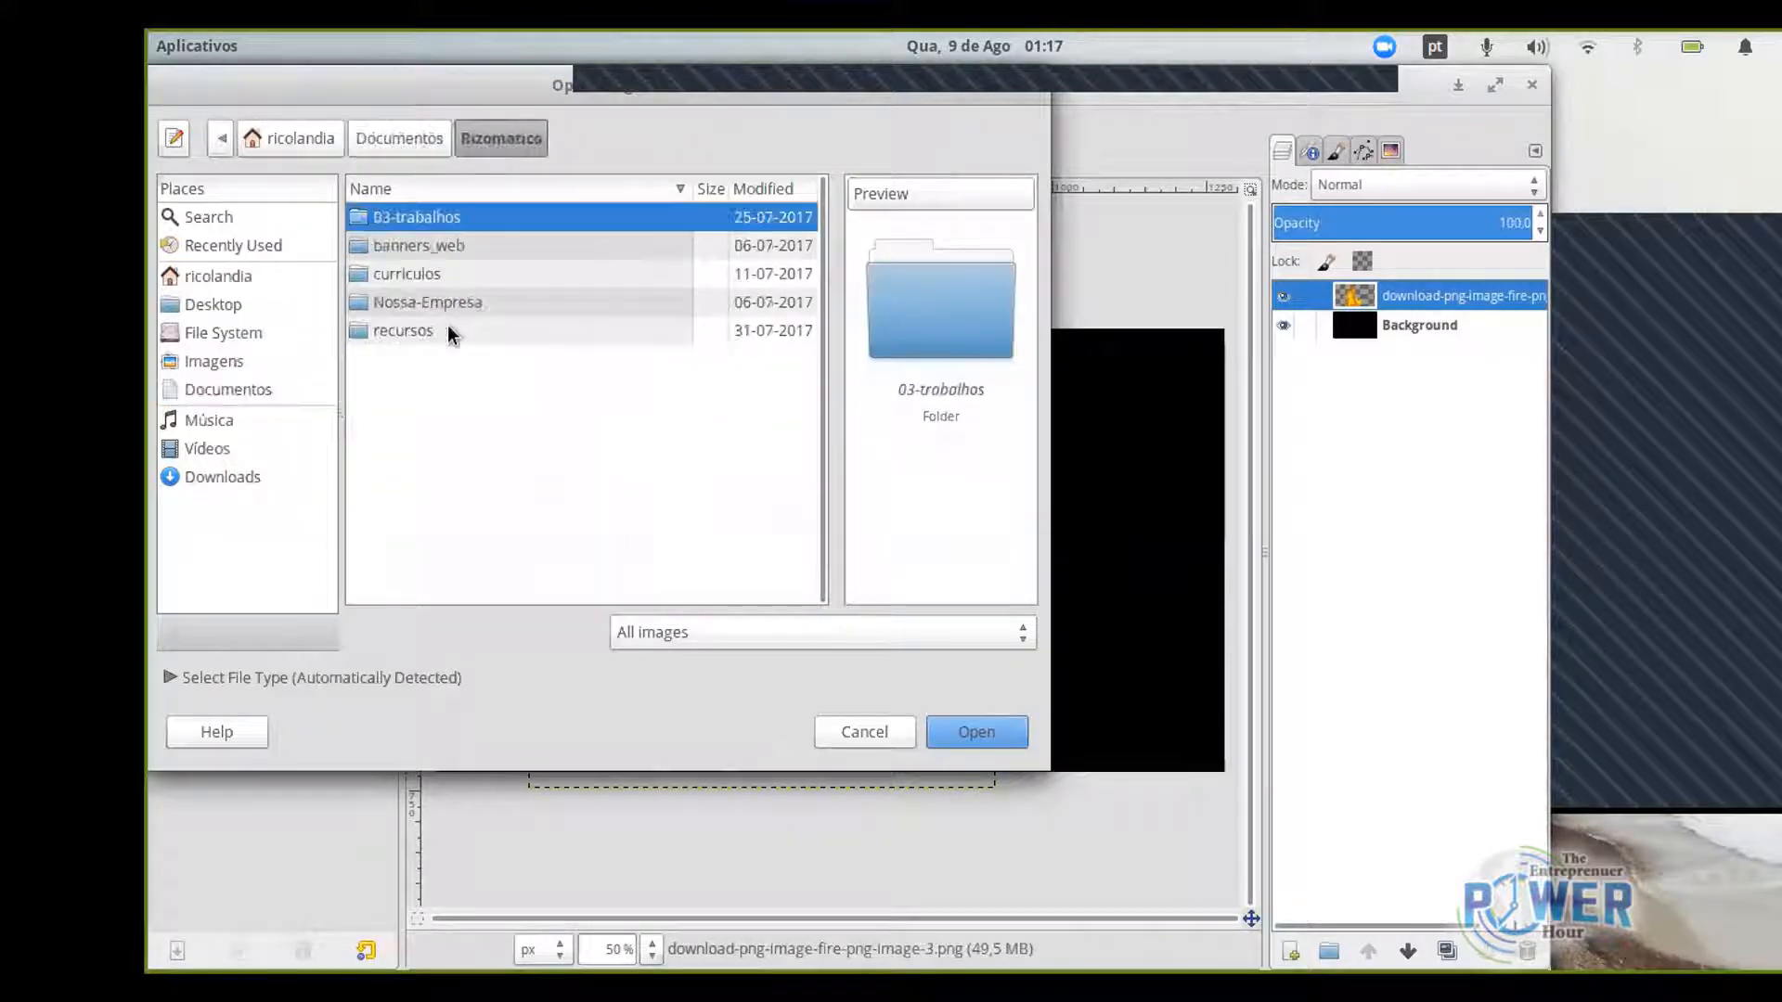
pyautogui.doubleClick(446, 220)
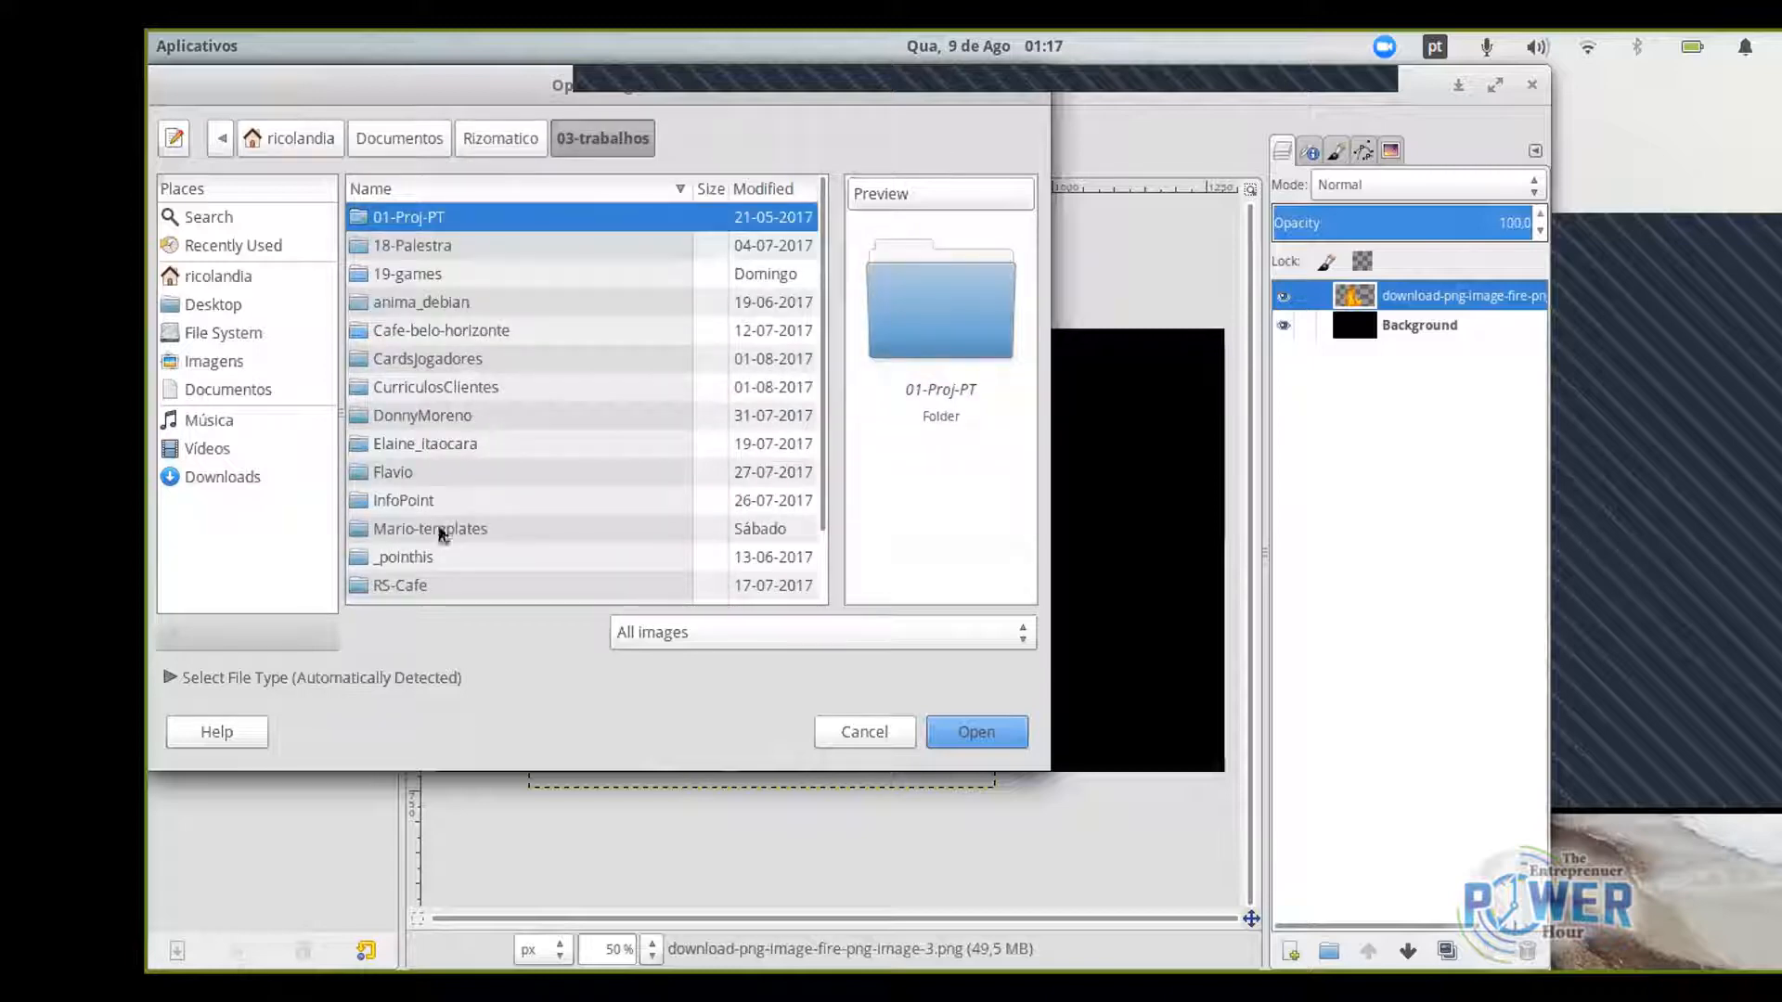
pyautogui.doubleClick(418, 556)
pyautogui.click(419, 258)
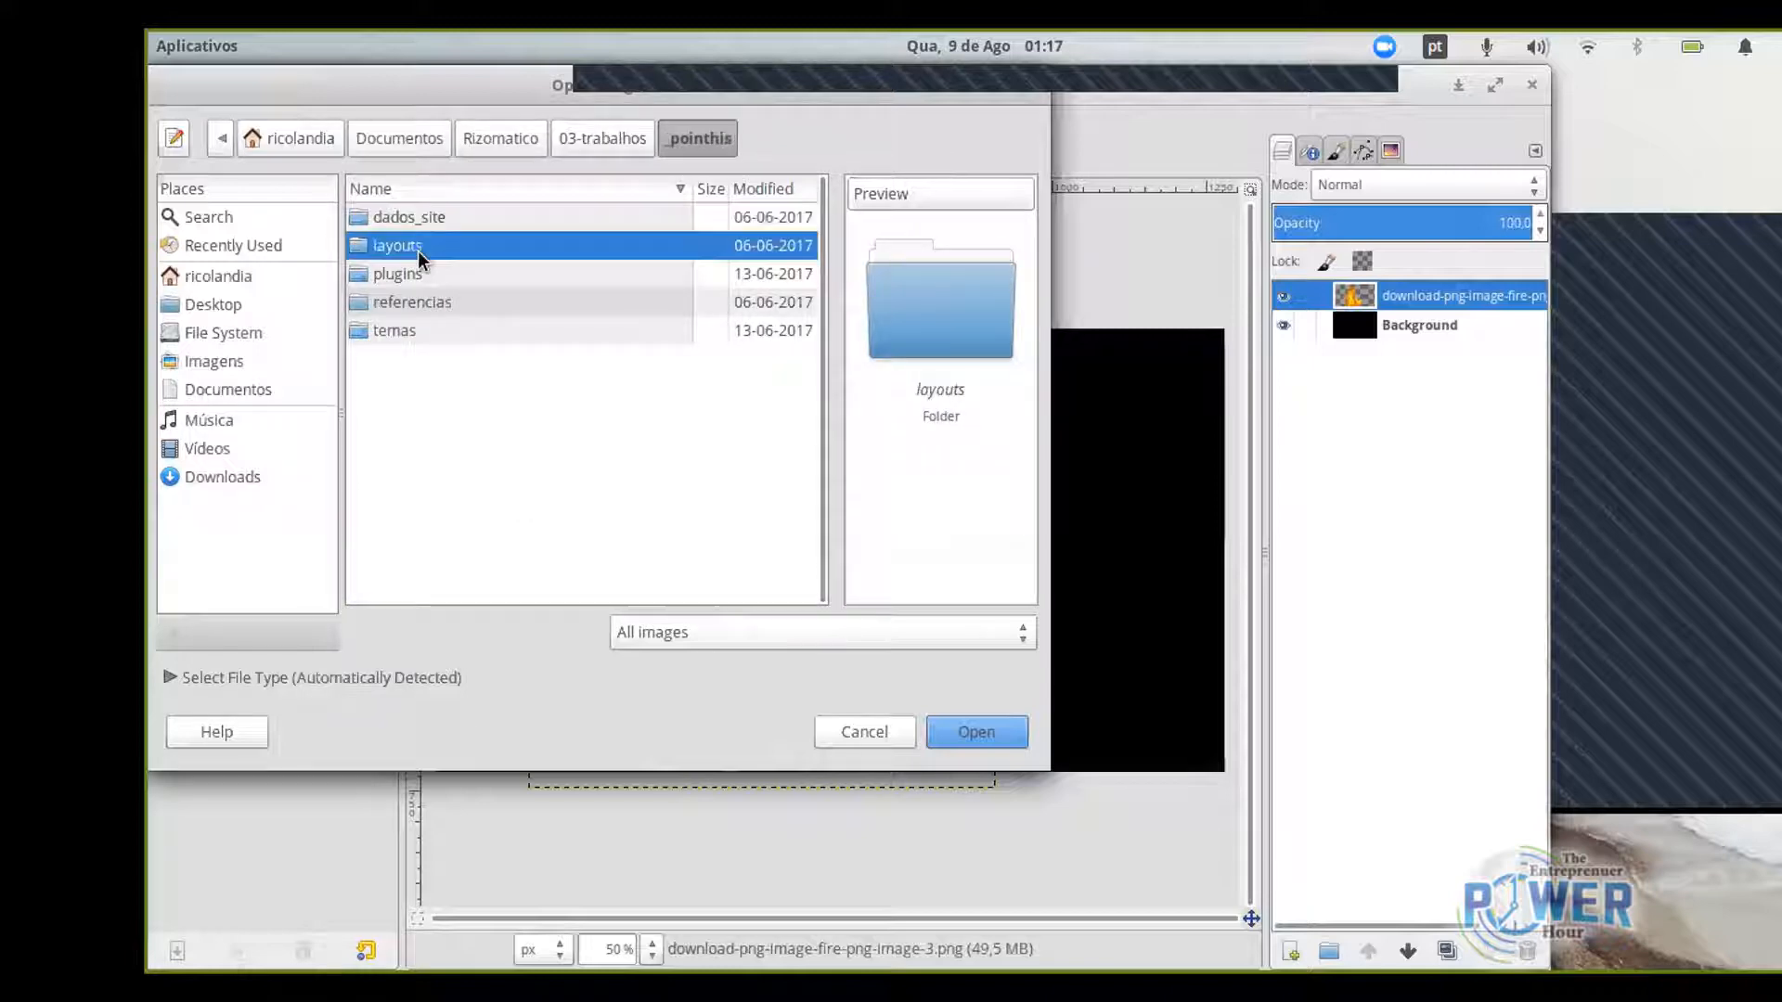
pyautogui.doubleClick(419, 258)
pyautogui.press('Return')
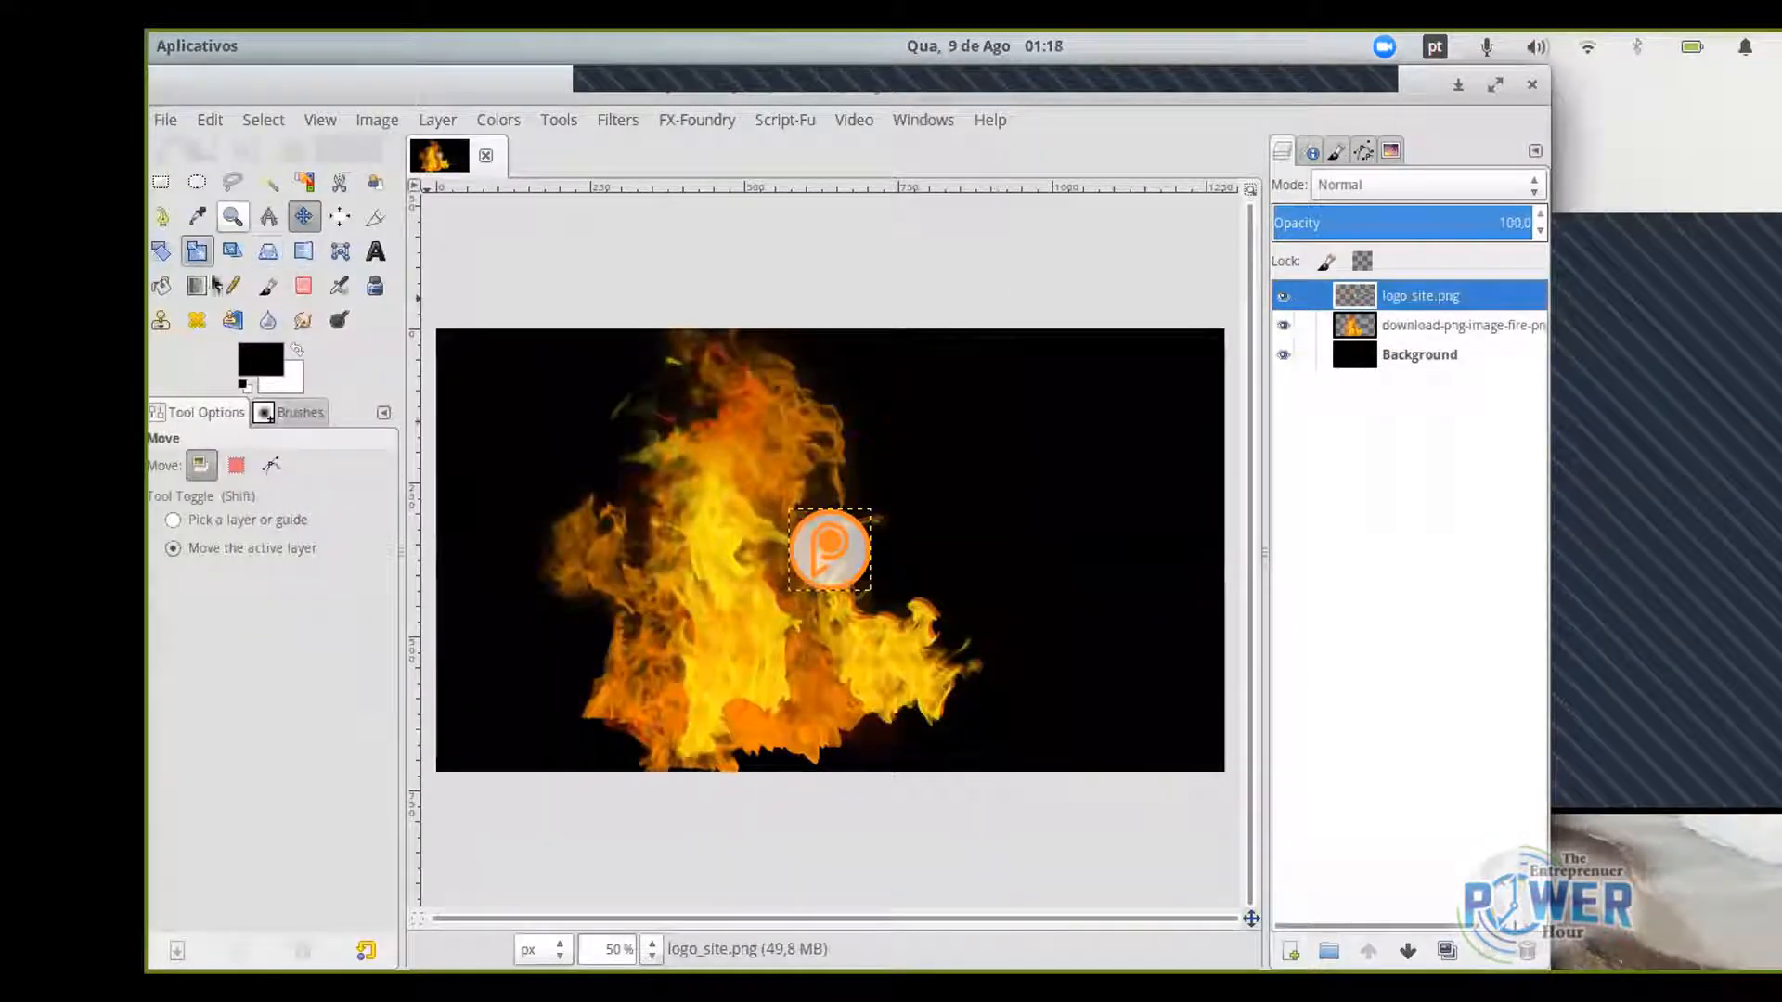
# Scale the logo layer up to 435 × 435 px around the middle of the image.
pyautogui.click(197, 250)
pyautogui.click(908, 527)
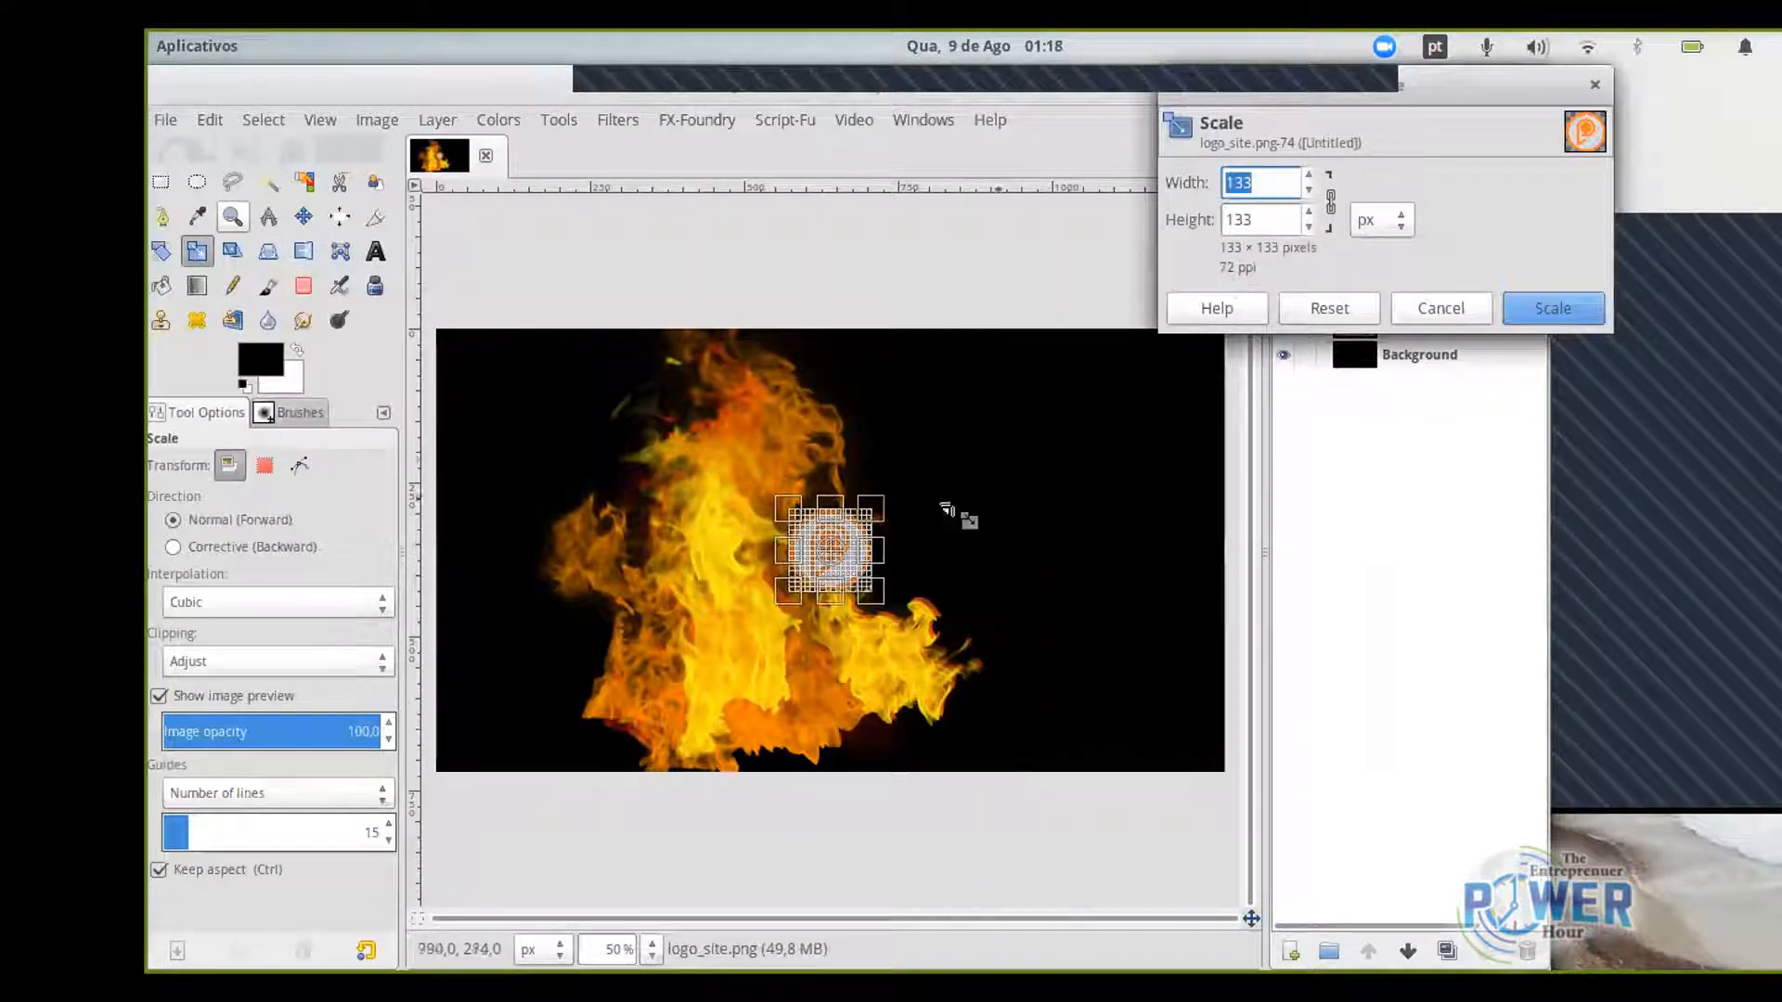
pyautogui.moveTo(875, 509); pyautogui.dragTo(982, 416)
pyautogui.moveTo(822, 588); pyautogui.dragTo(705, 682)
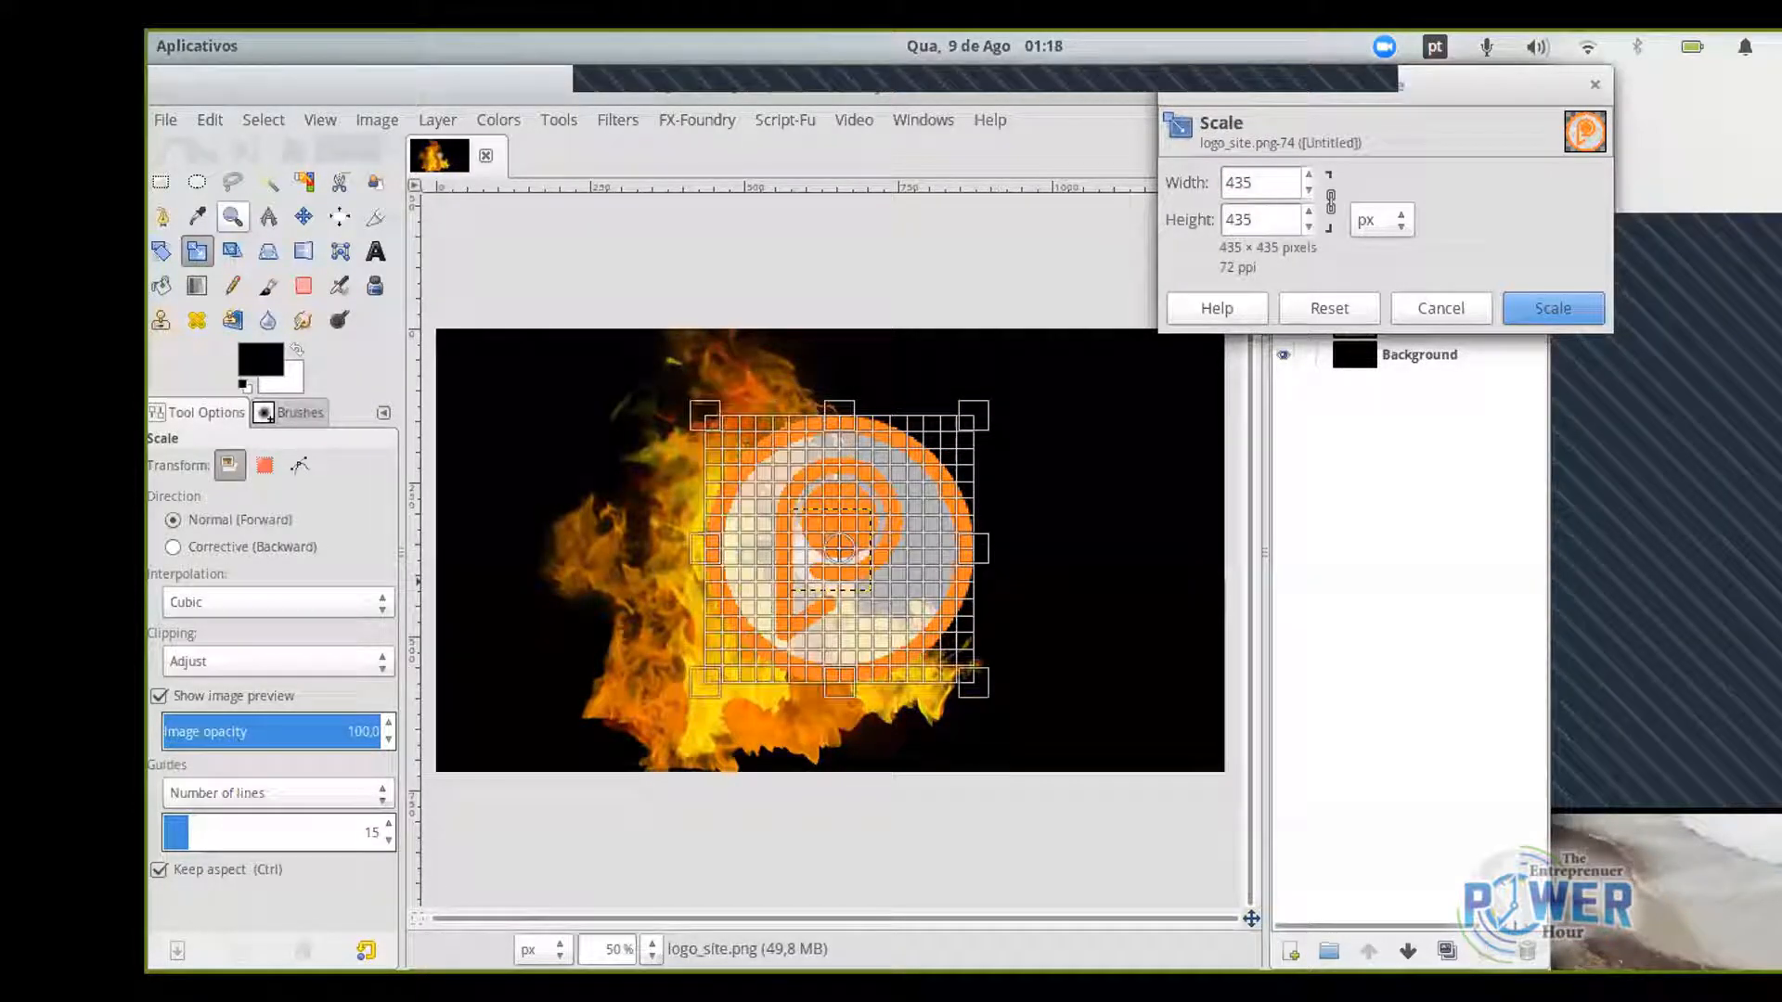
pyautogui.click(1552, 308)
# Move the logo slightly right and down, and place its layer between the fire layer and the black background.
pyautogui.click(303, 217)
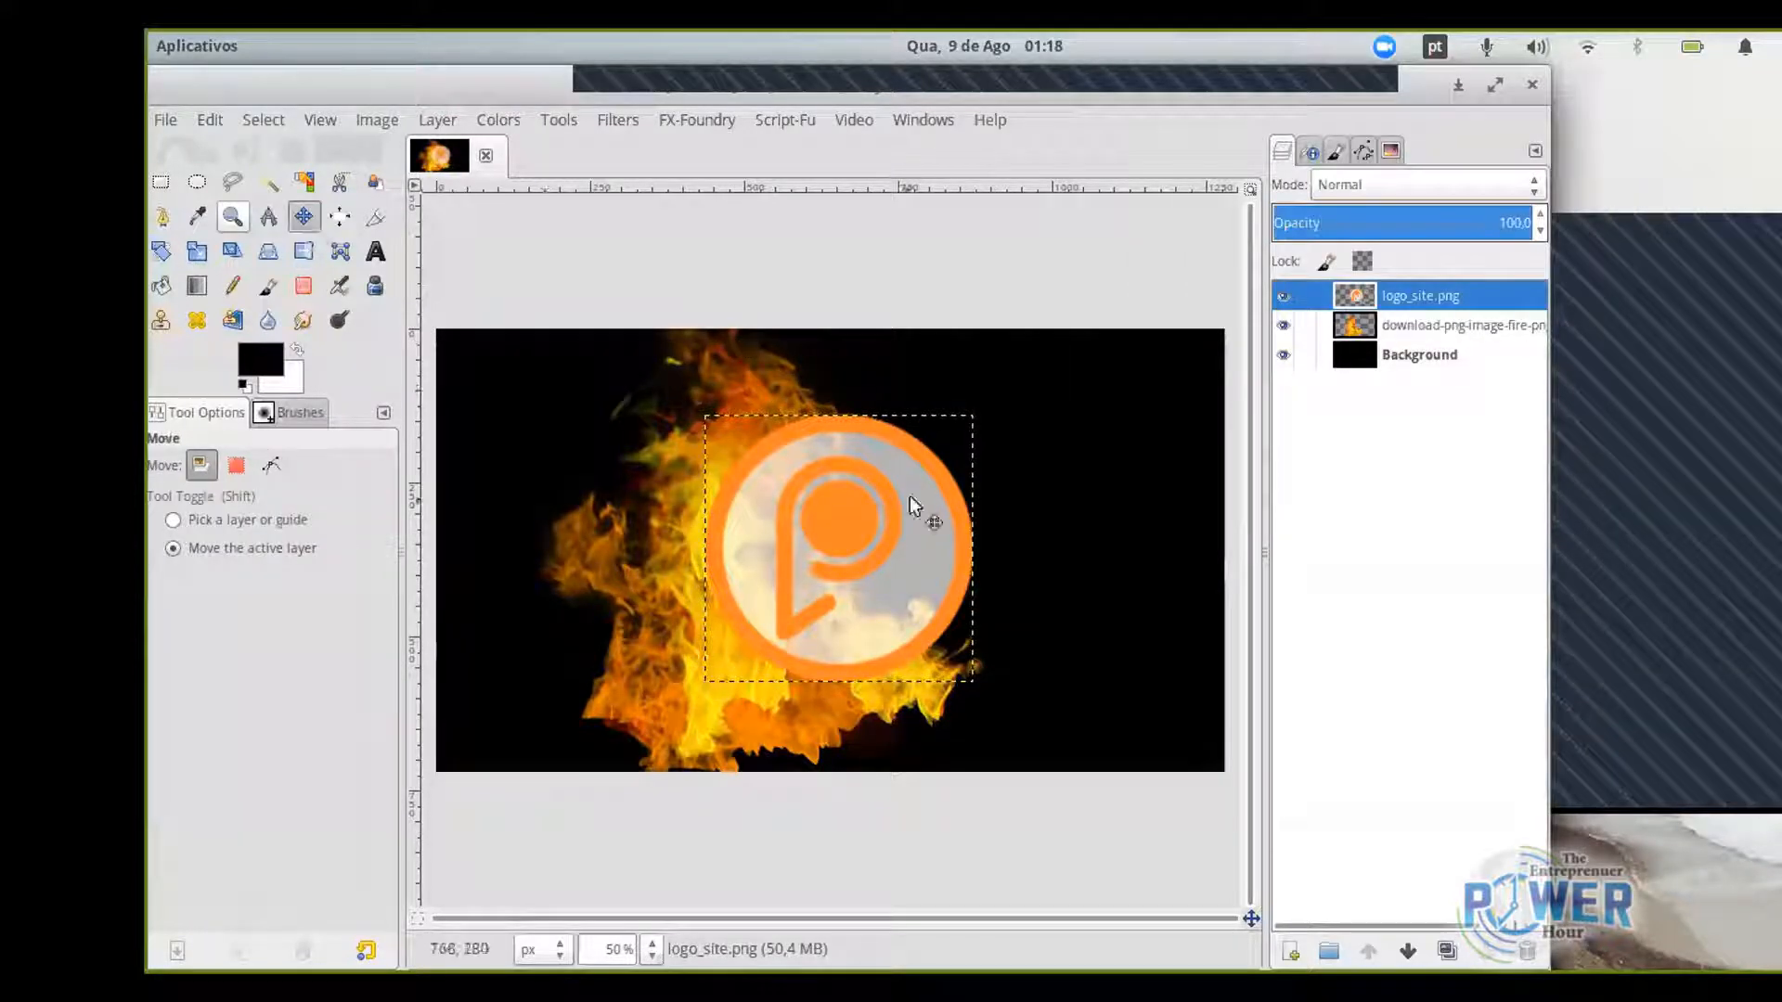
pyautogui.moveTo(850, 527); pyautogui.dragTo(905, 545)
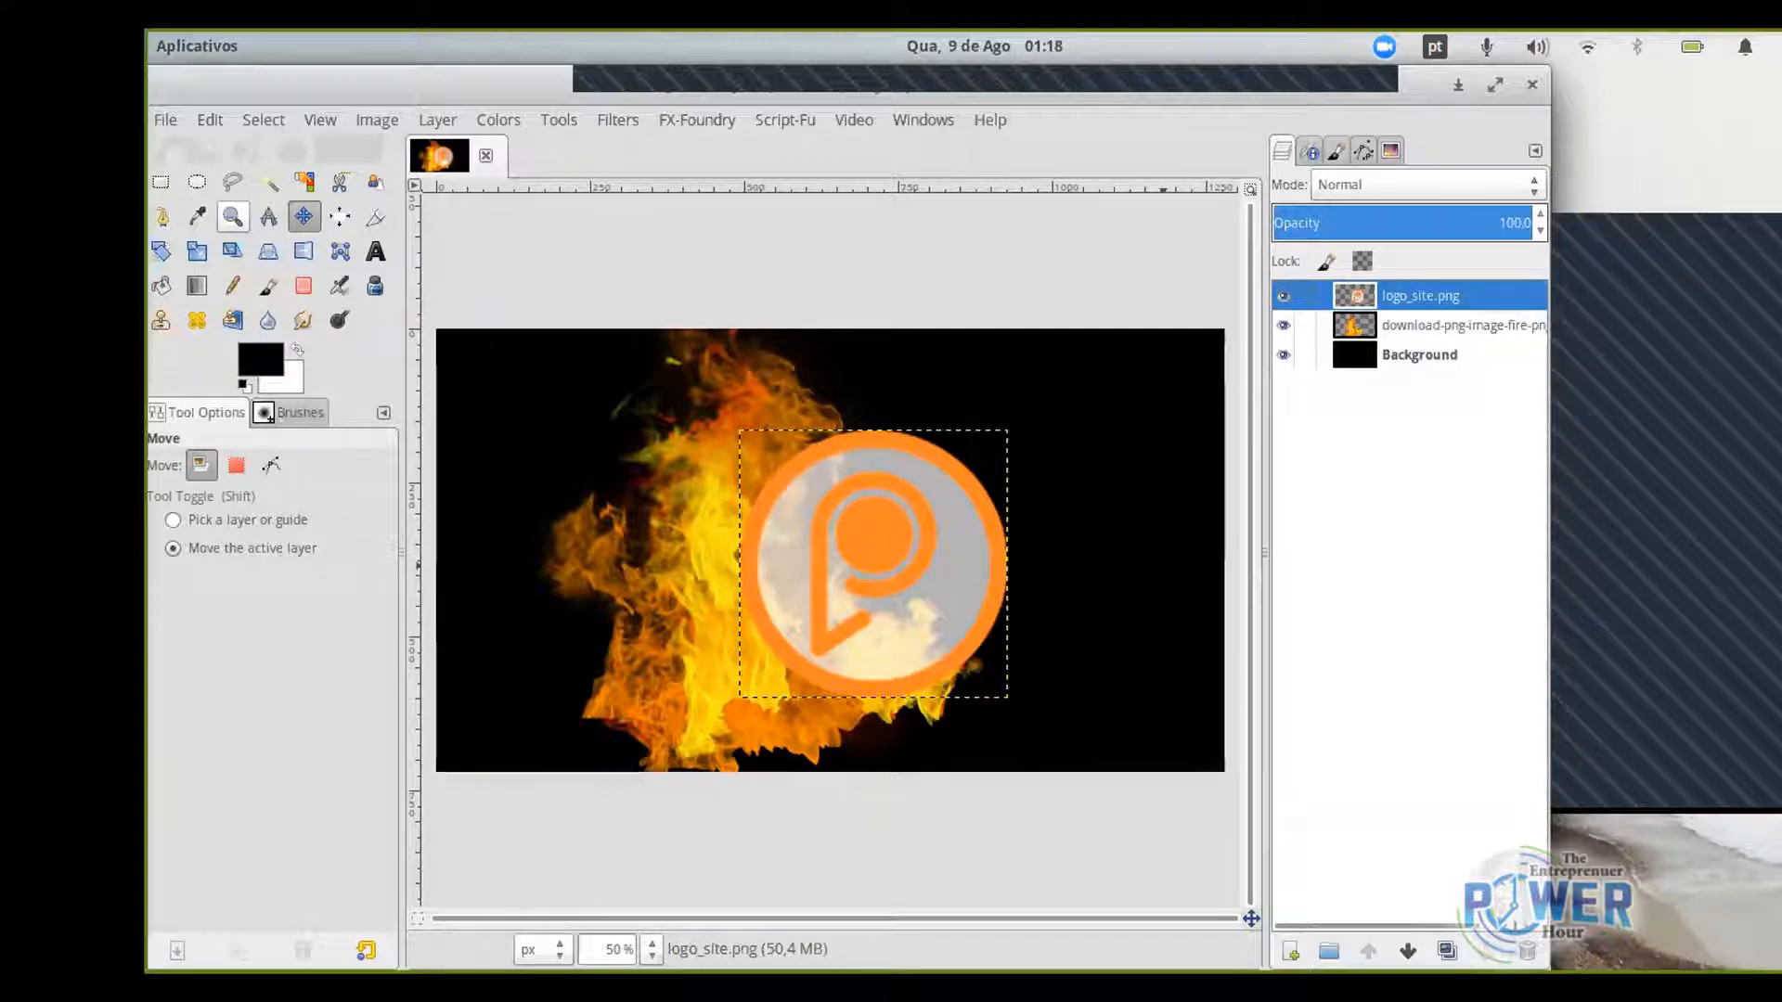
pyautogui.moveTo(1420, 295); pyautogui.dragTo(1447, 358)
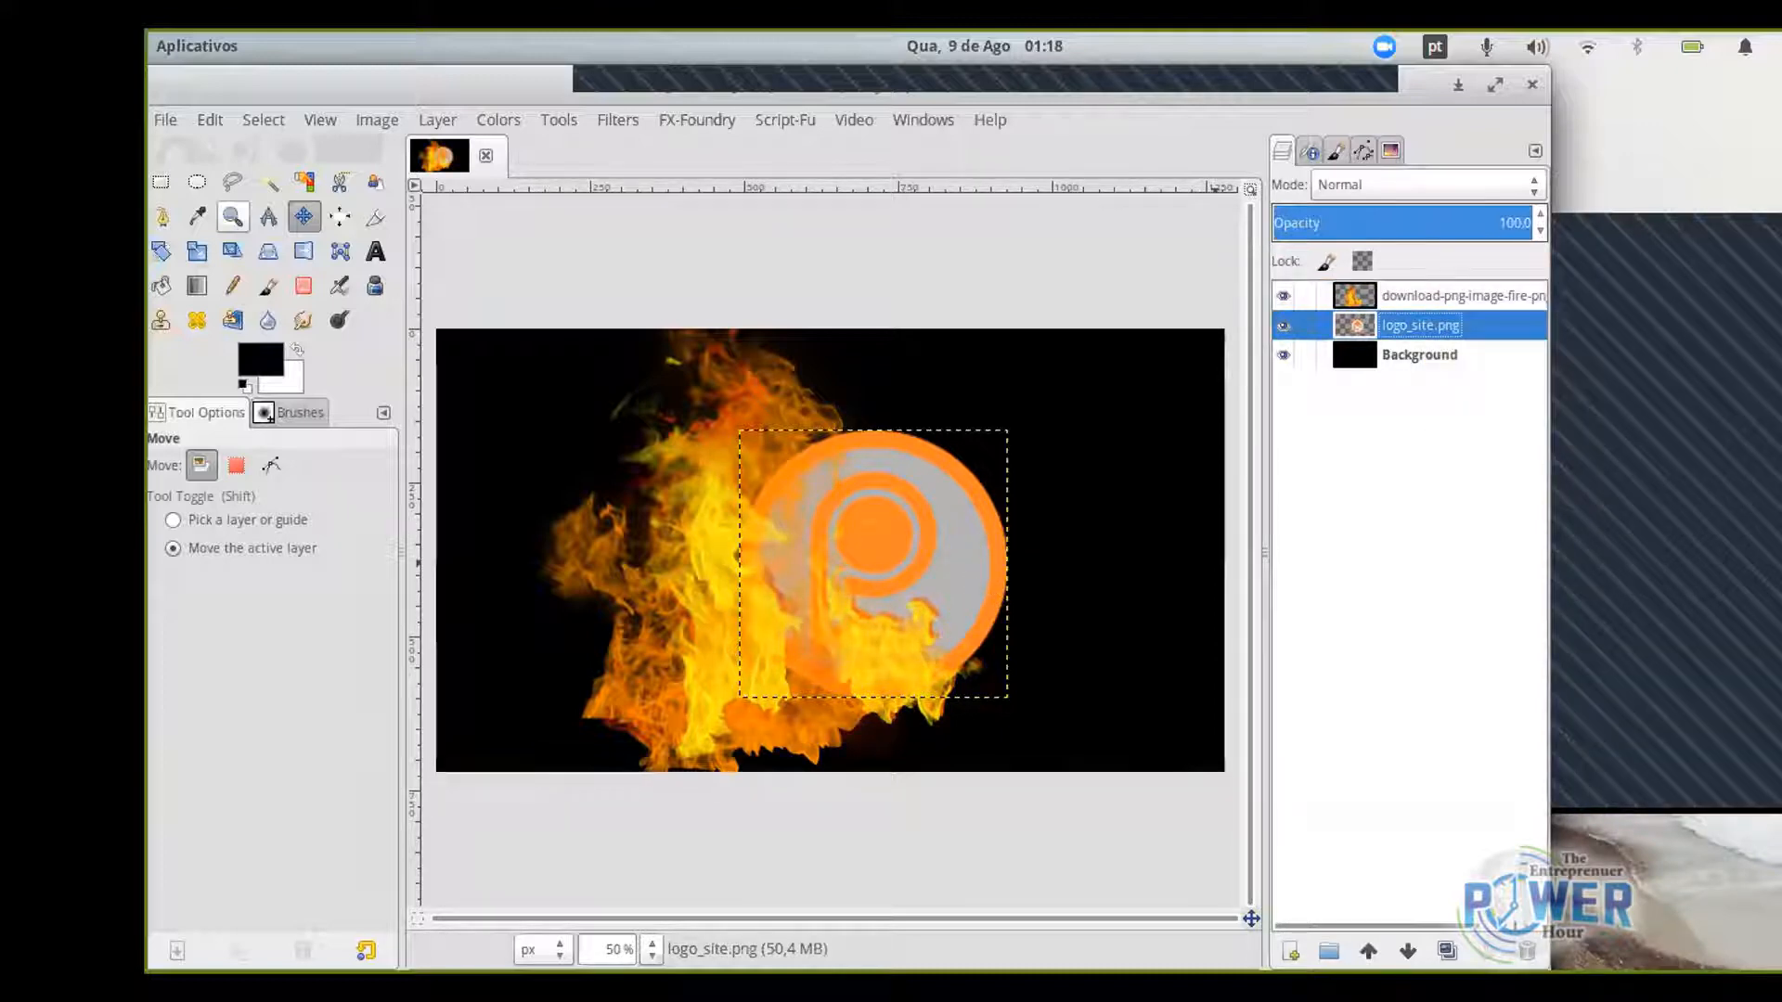
pyautogui.moveTo(1421, 325)
pyautogui.mouseDown()
pyautogui.moveTo(1427, 286)
pyautogui.moveTo(1434, 336)
pyautogui.mouseUp()
pyautogui.moveTo(949, 564); pyautogui.dragTo(940, 557)
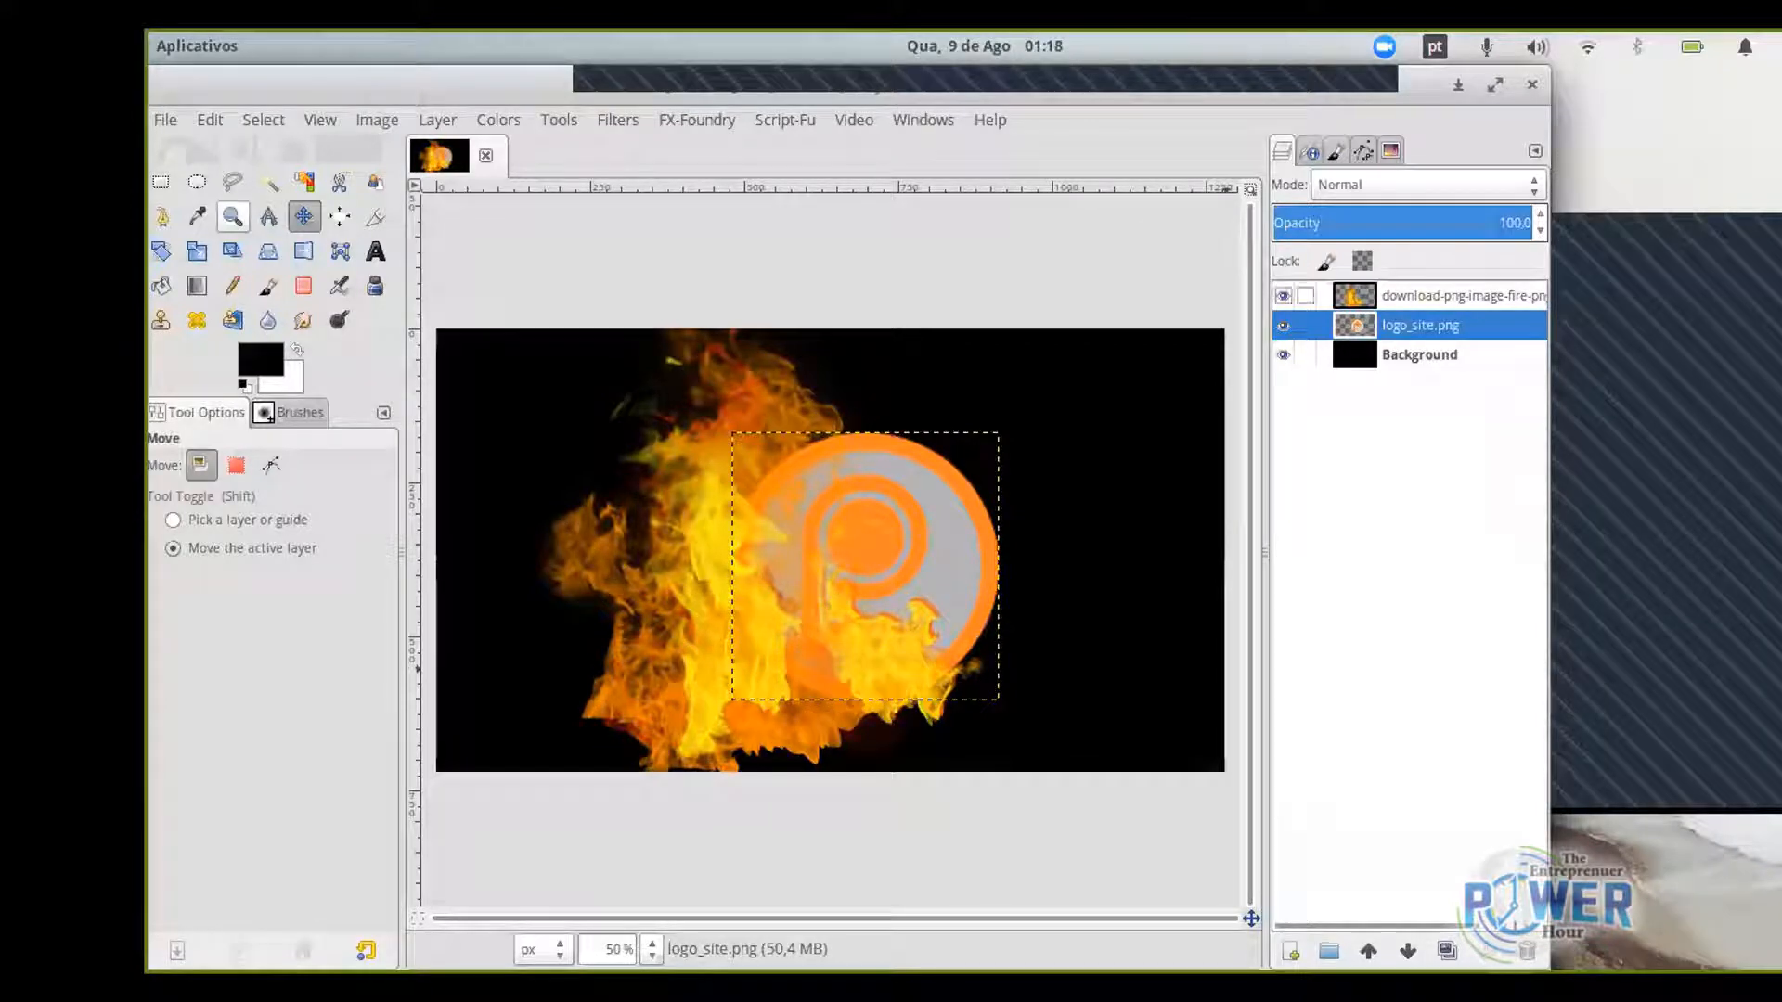
# Duplicate the fire layer and set the lower fire layer's blend mode to Overlay.
pyautogui.moveTo(1354, 295); pyautogui.dragTo(1449, 951)
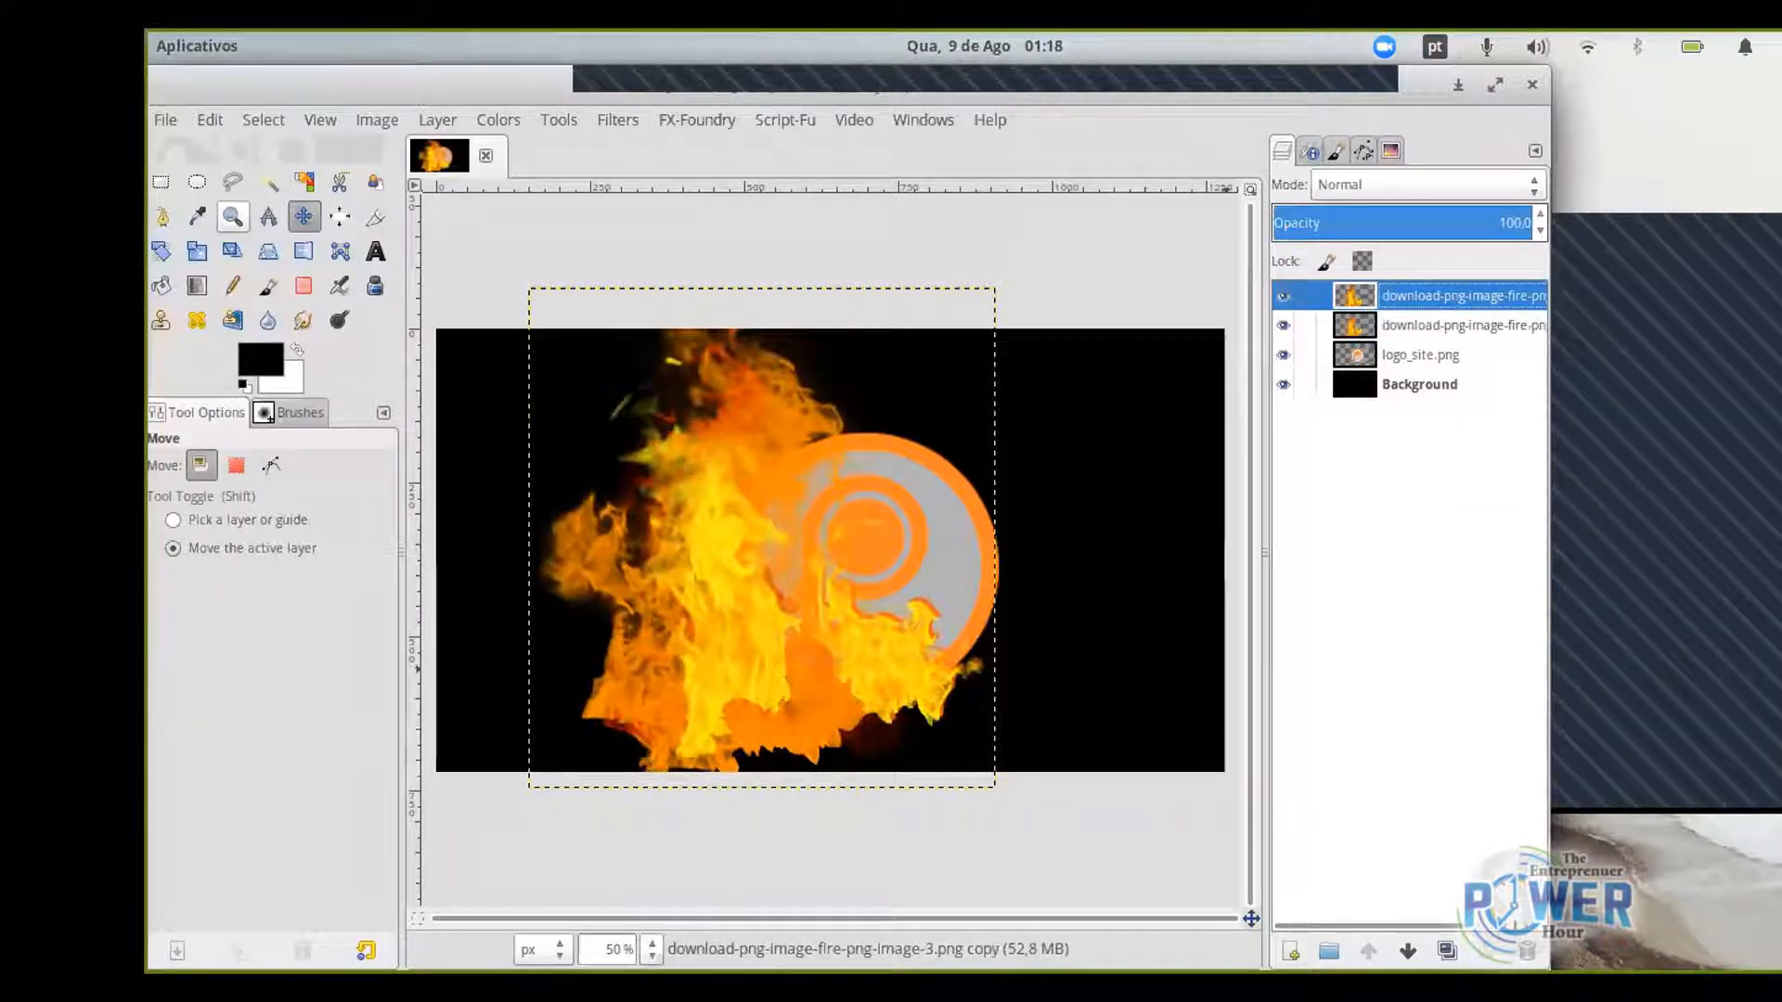
pyautogui.click(1447, 326)
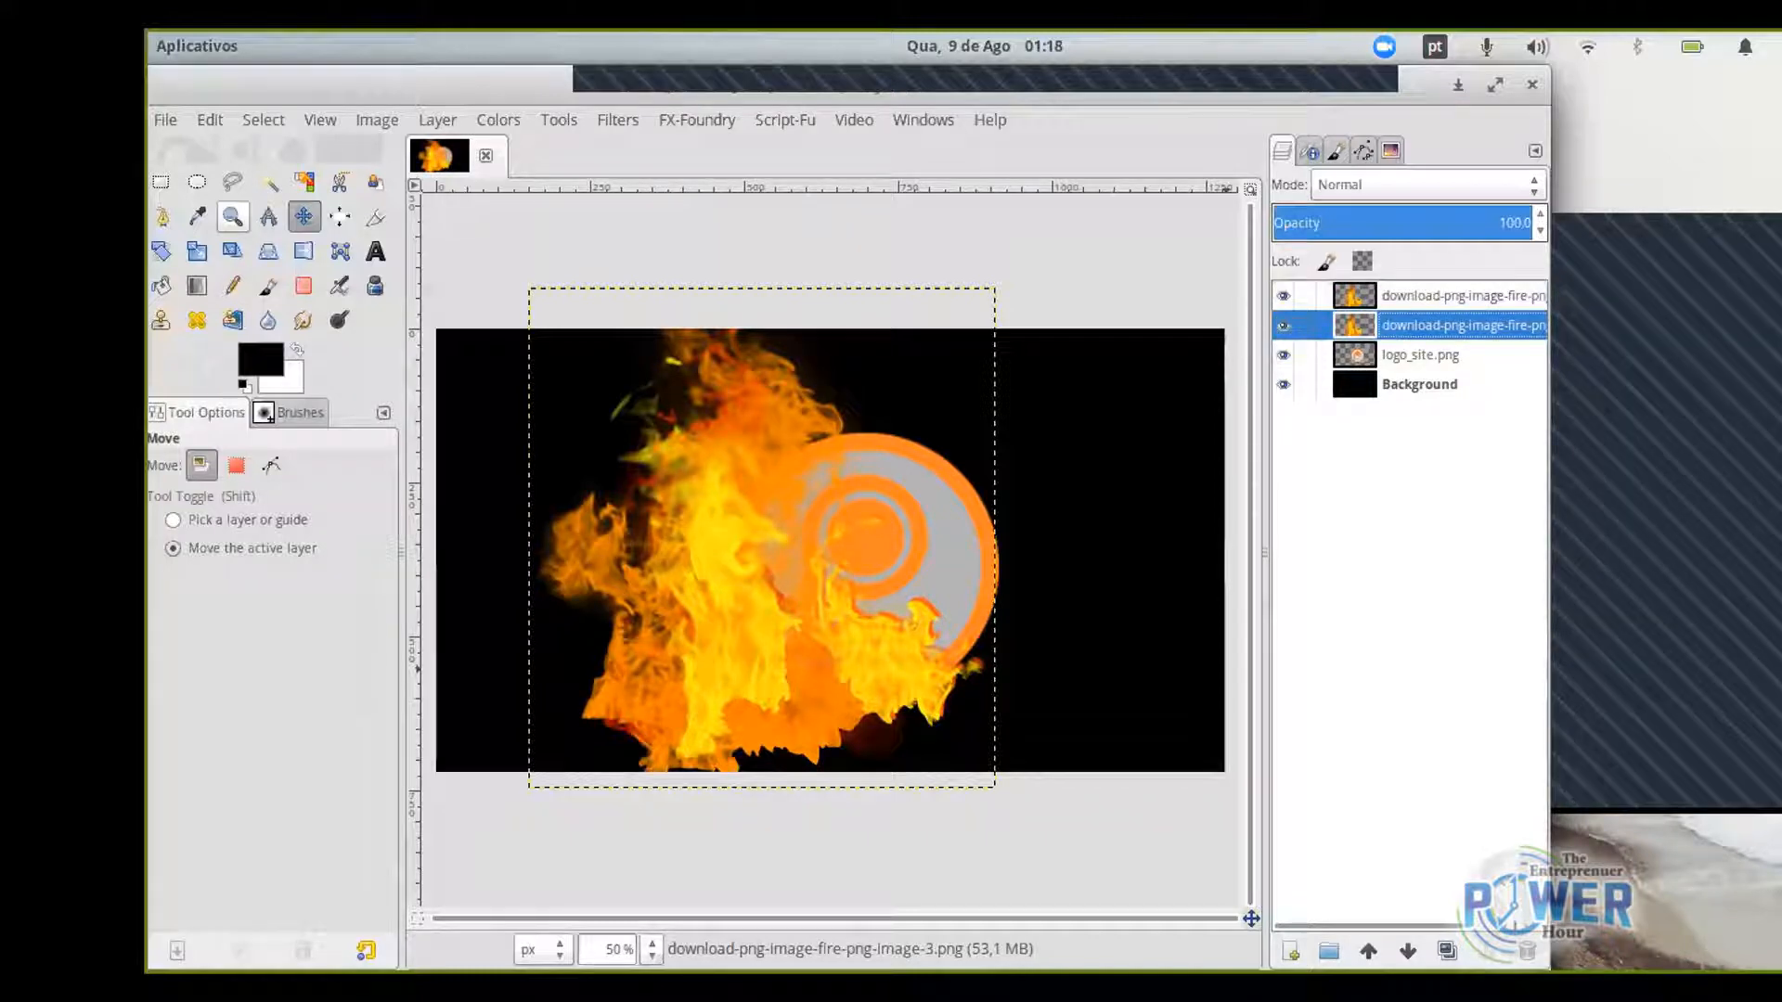
pyautogui.click(1425, 185)
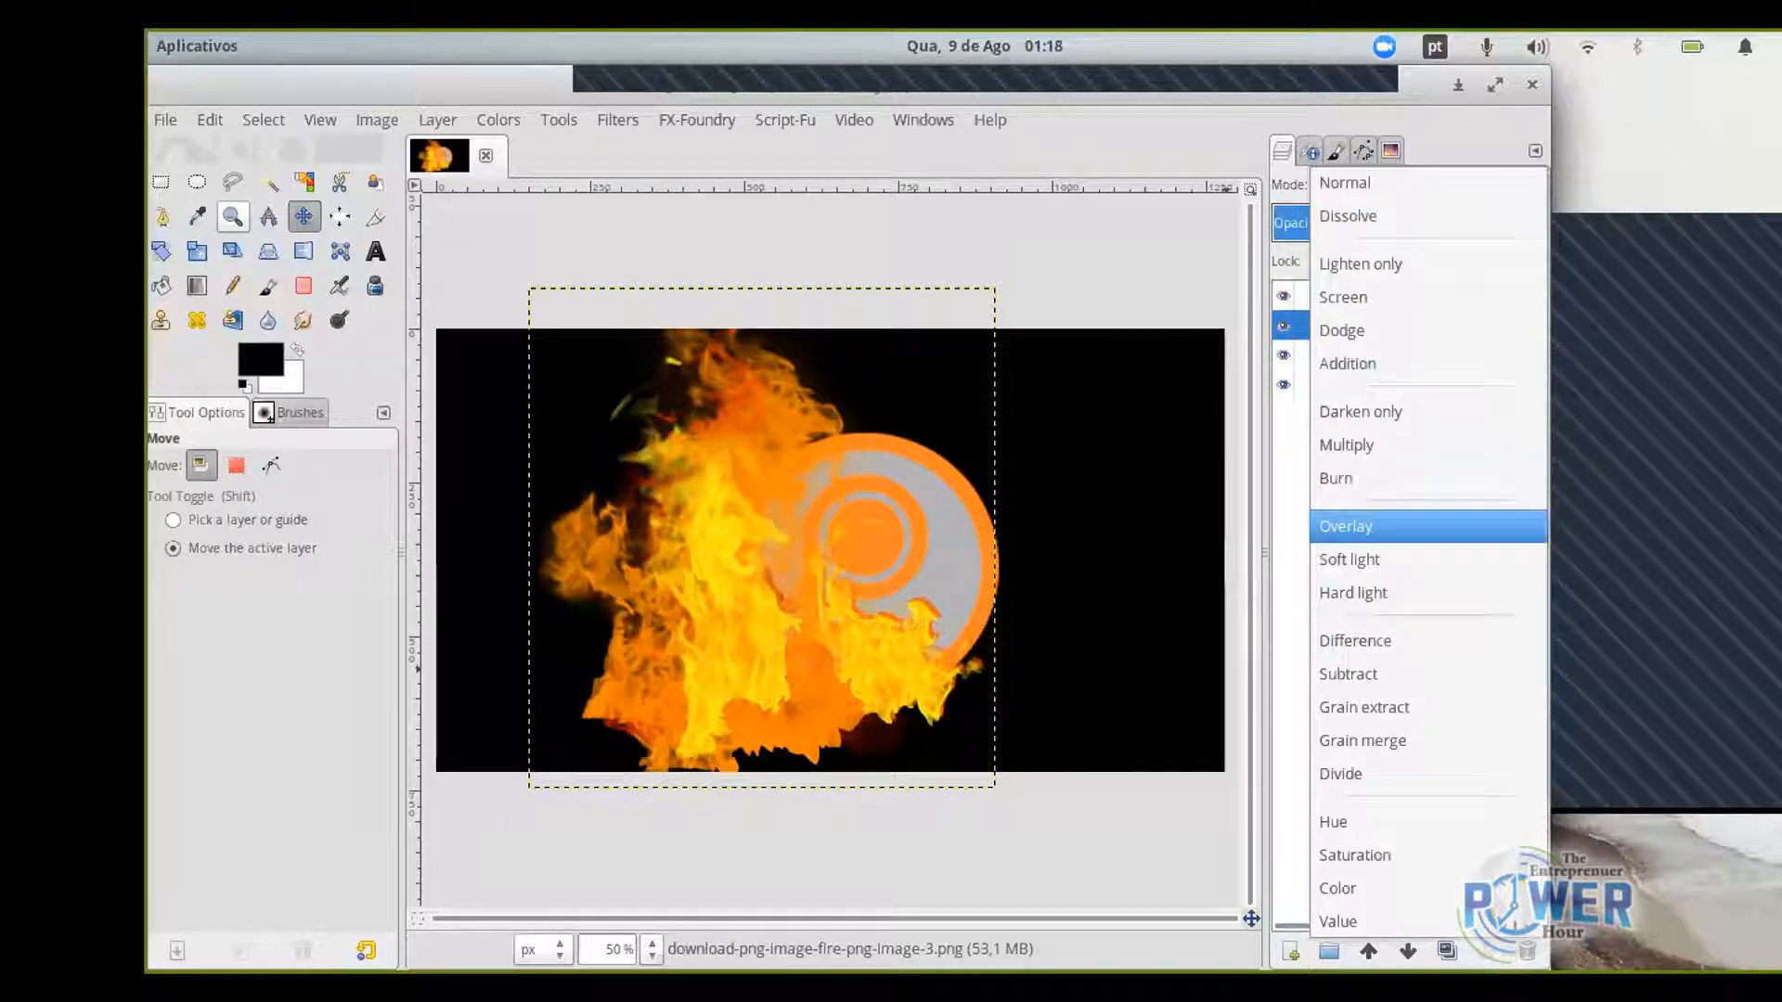
pyautogui.click(1392, 524)
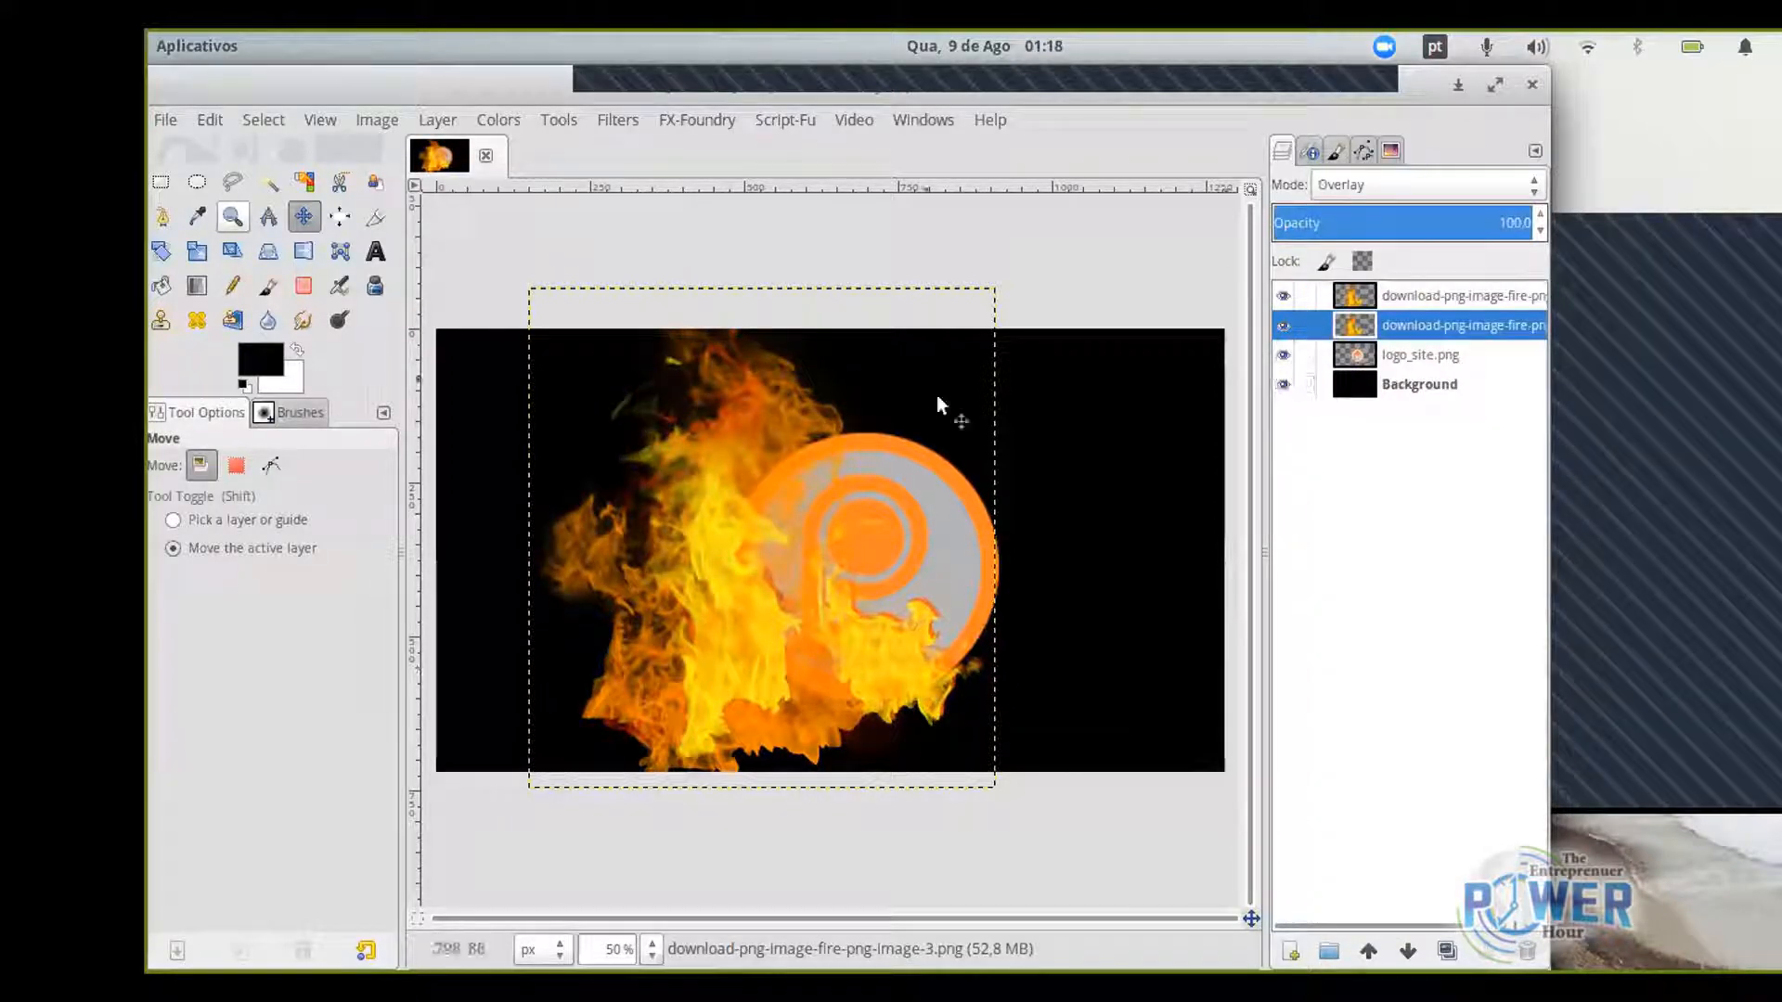
# Hide the top fire layer, try Burn on the lower fire layer, and set its blend mode to Hard light.
pyautogui.click(1283, 295)
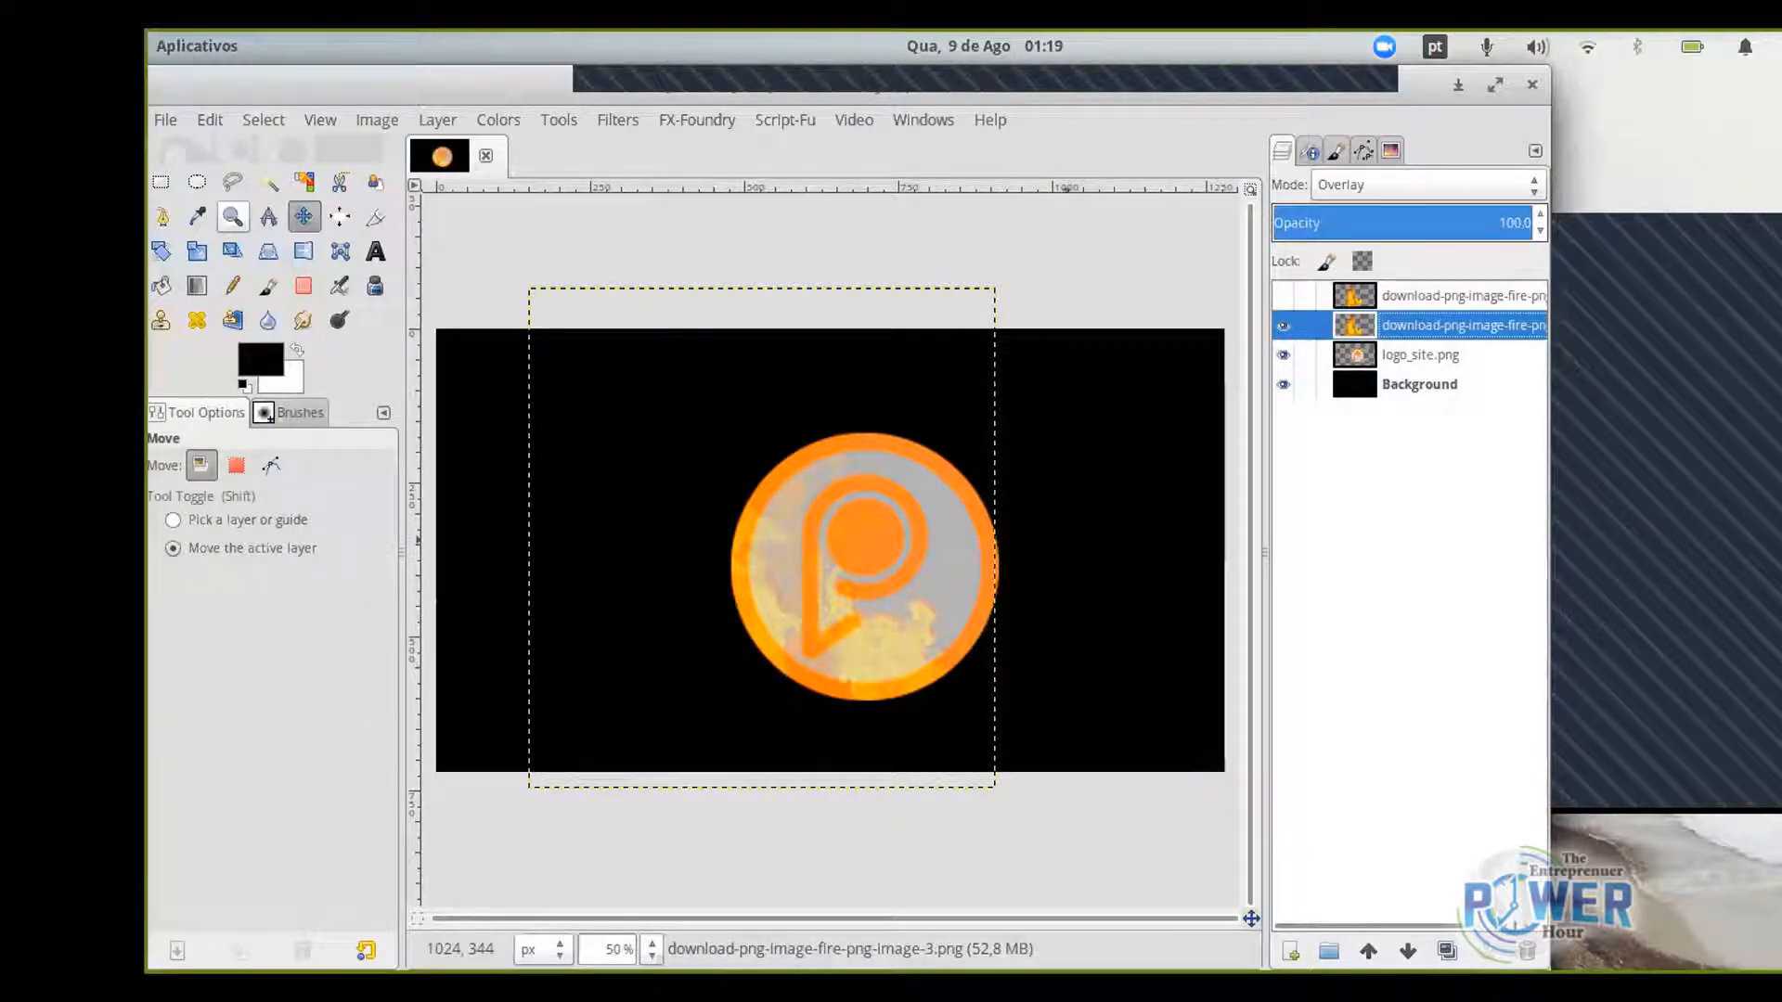
pyautogui.click(1424, 184)
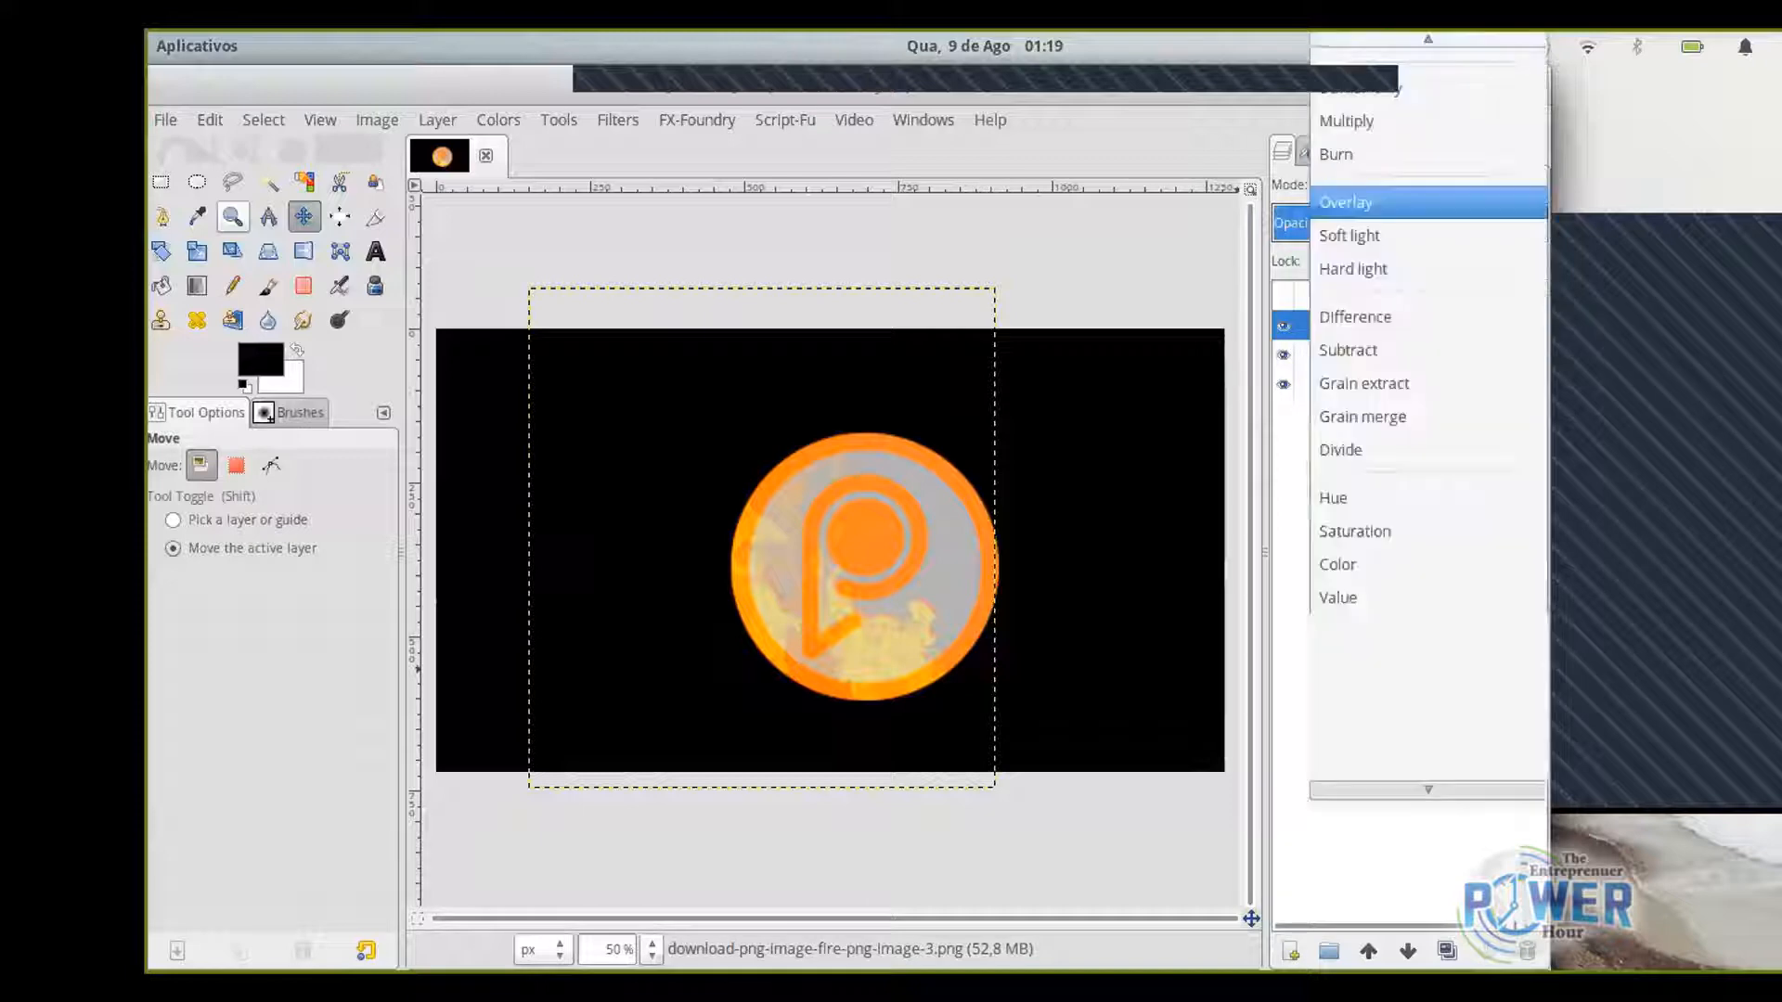
pyautogui.click(1373, 155)
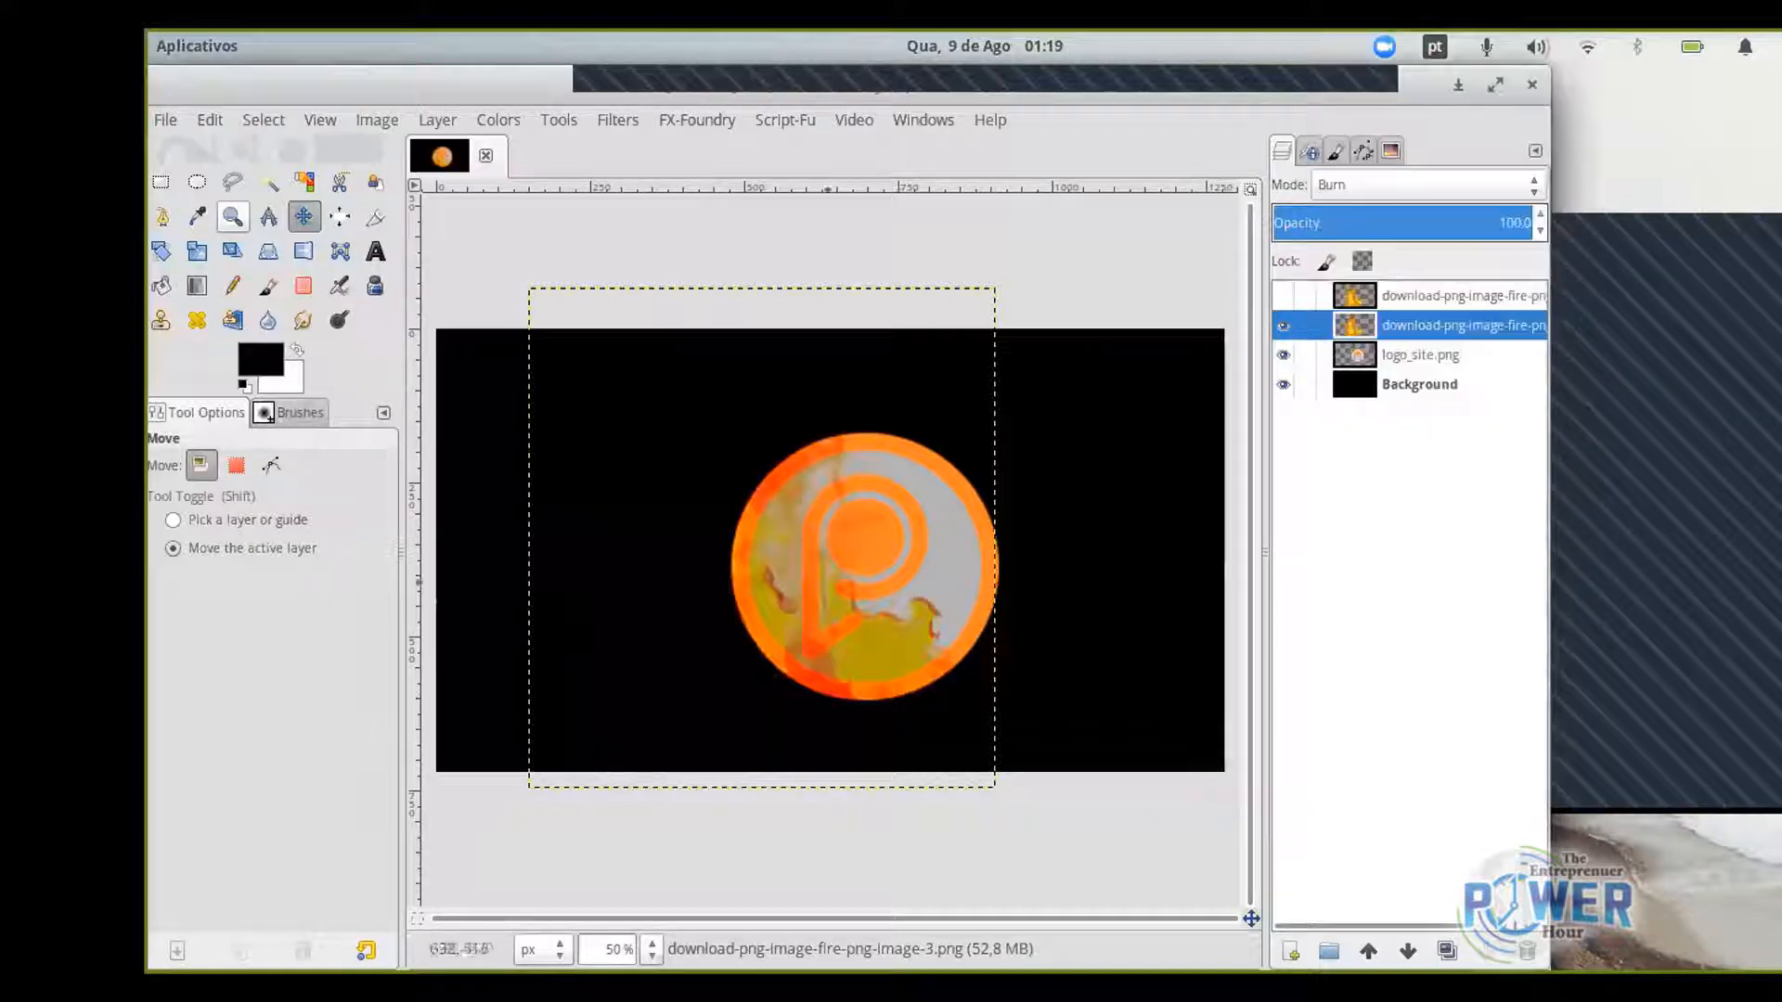
pyautogui.click(1424, 185)
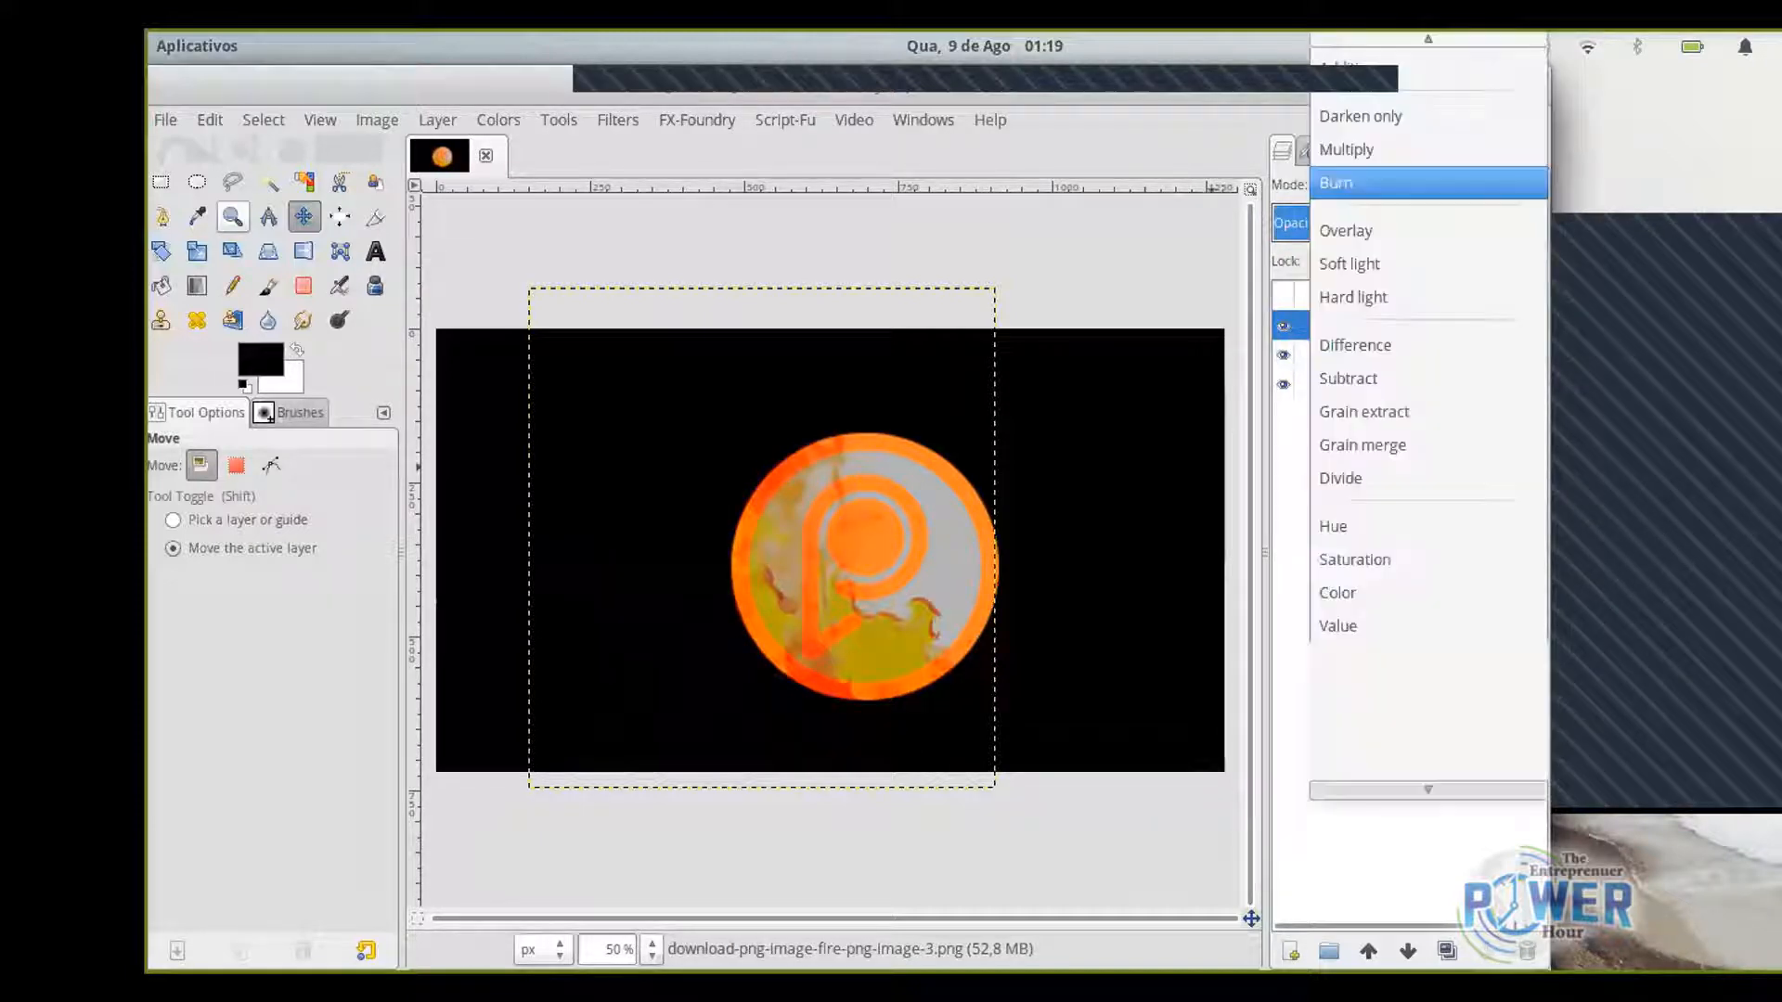
pyautogui.click(1371, 294)
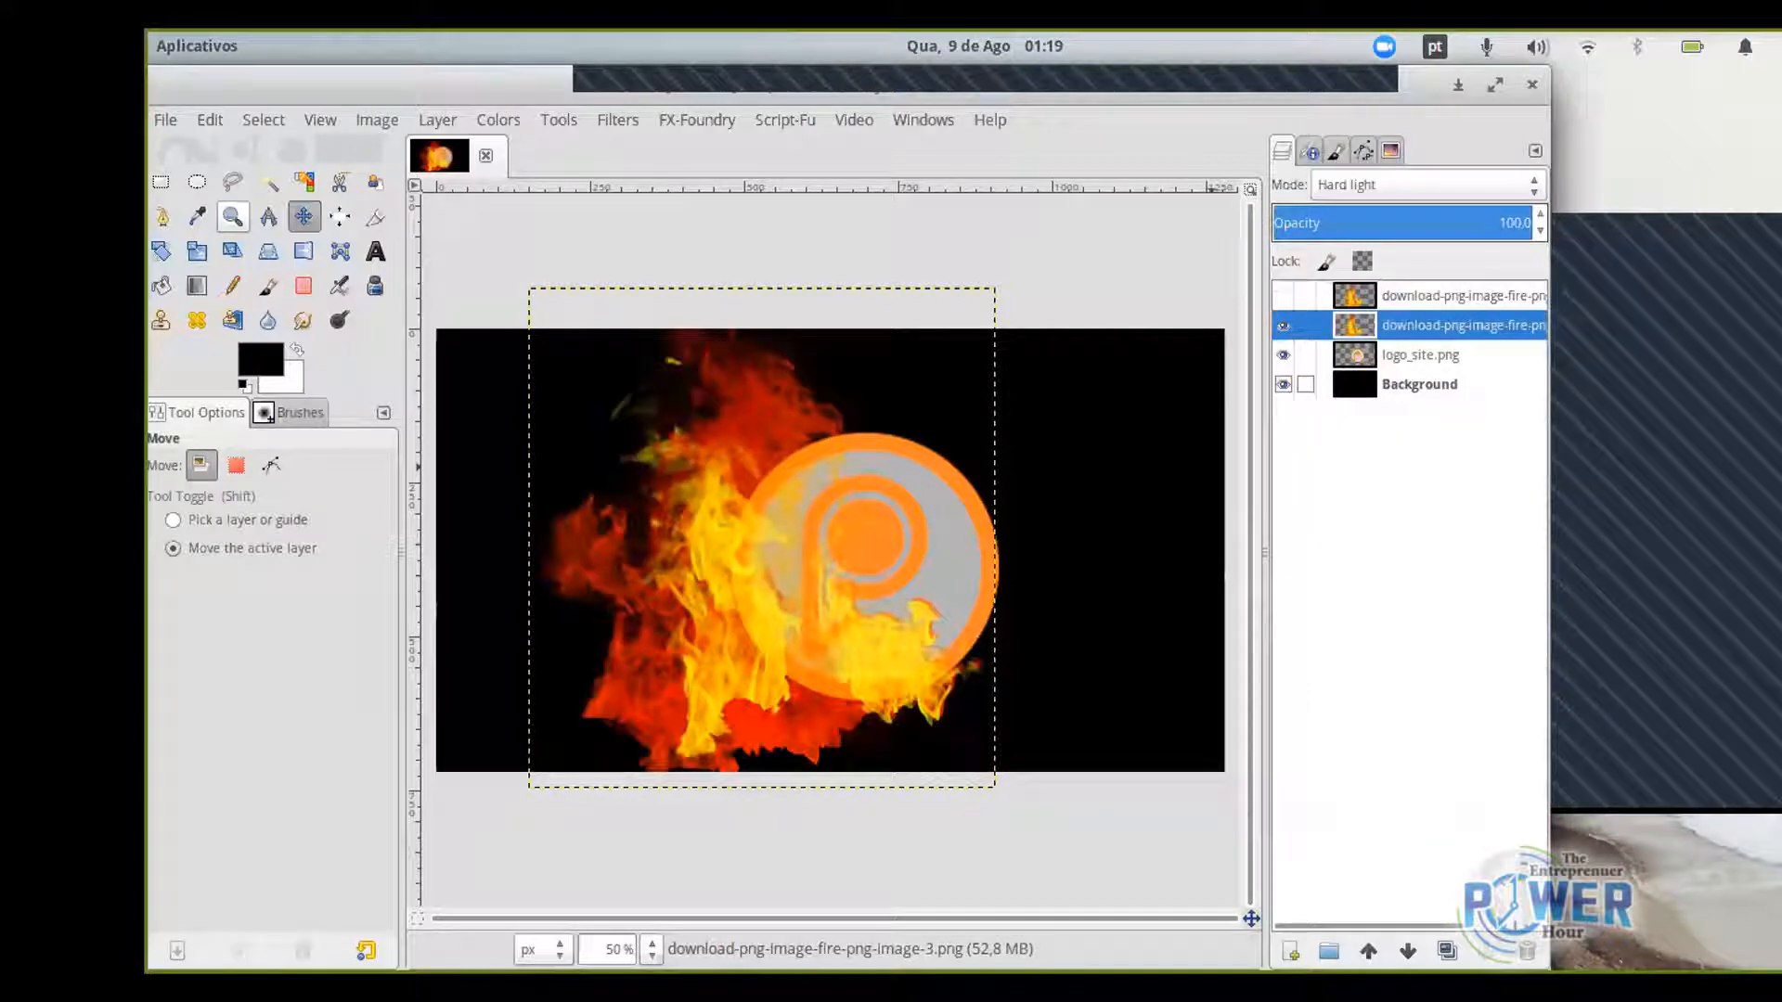
# Compare the image with and without the top fire layer, show that layer, and reduce its opacity to 33.3.
pyautogui.click(1282, 295)
pyautogui.click(1282, 295)
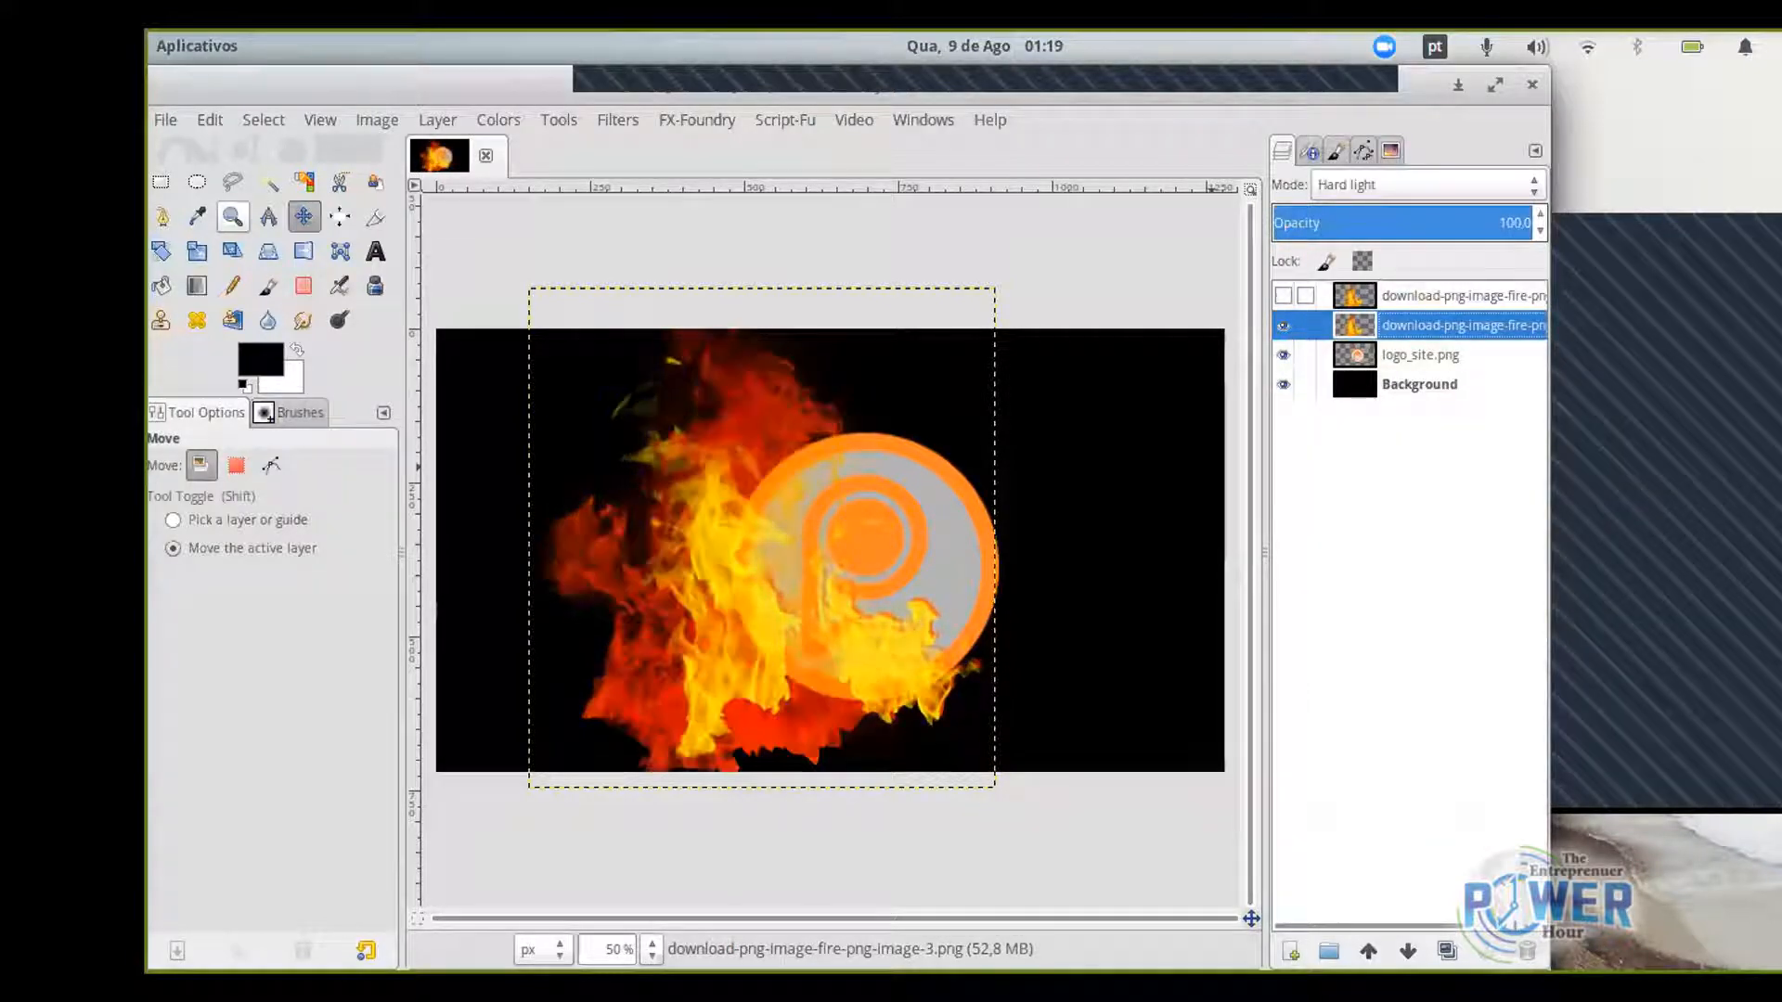
pyautogui.click(1282, 295)
pyautogui.click(1283, 295)
pyautogui.click(1420, 296)
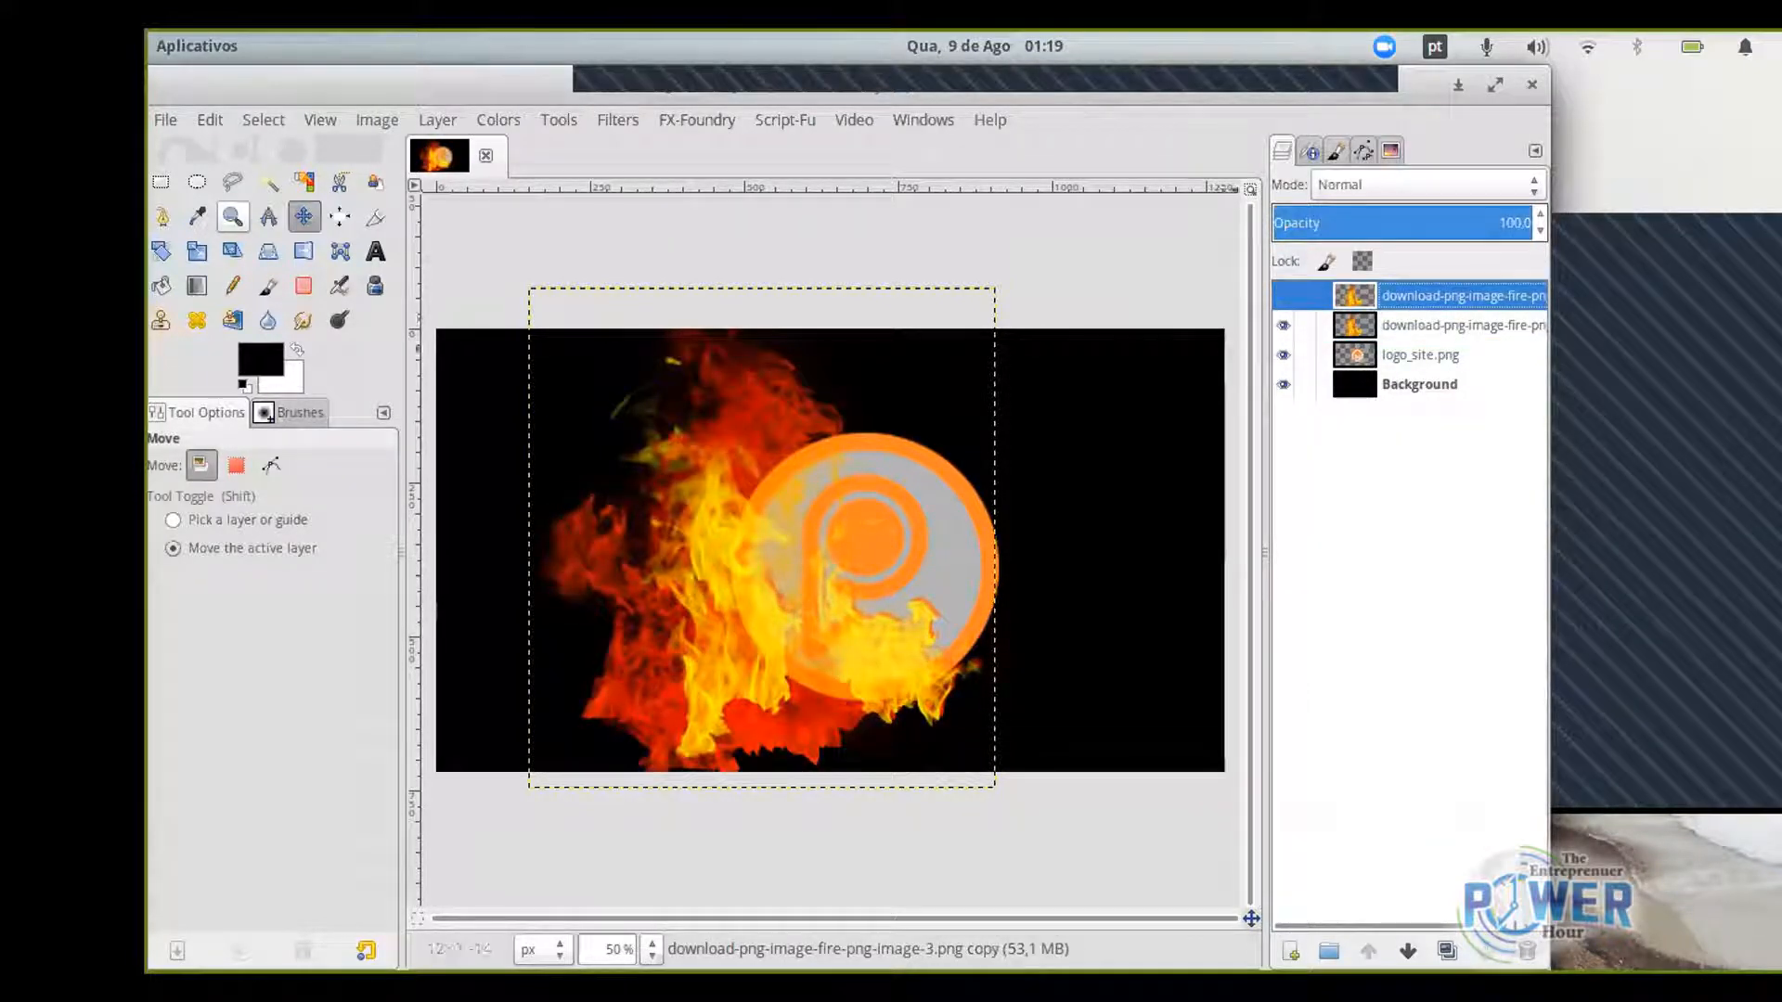
pyautogui.click(1282, 295)
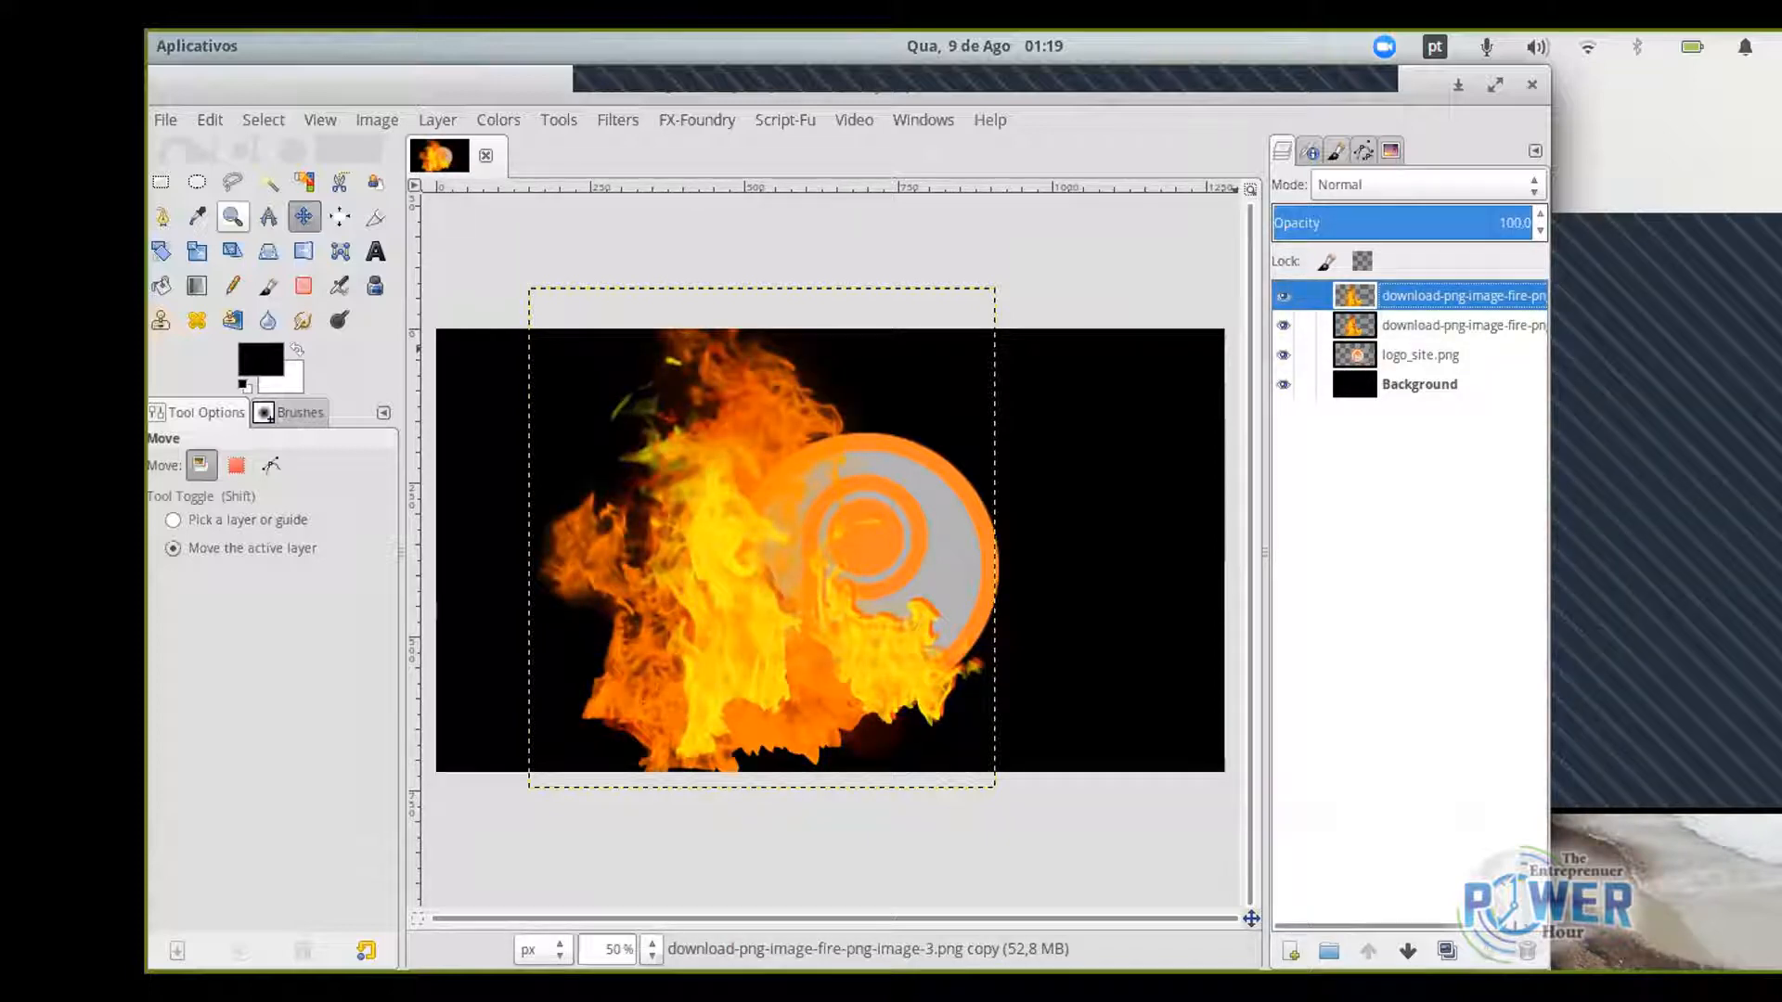
pyautogui.moveTo(1531, 223); pyautogui.dragTo(1361, 223)
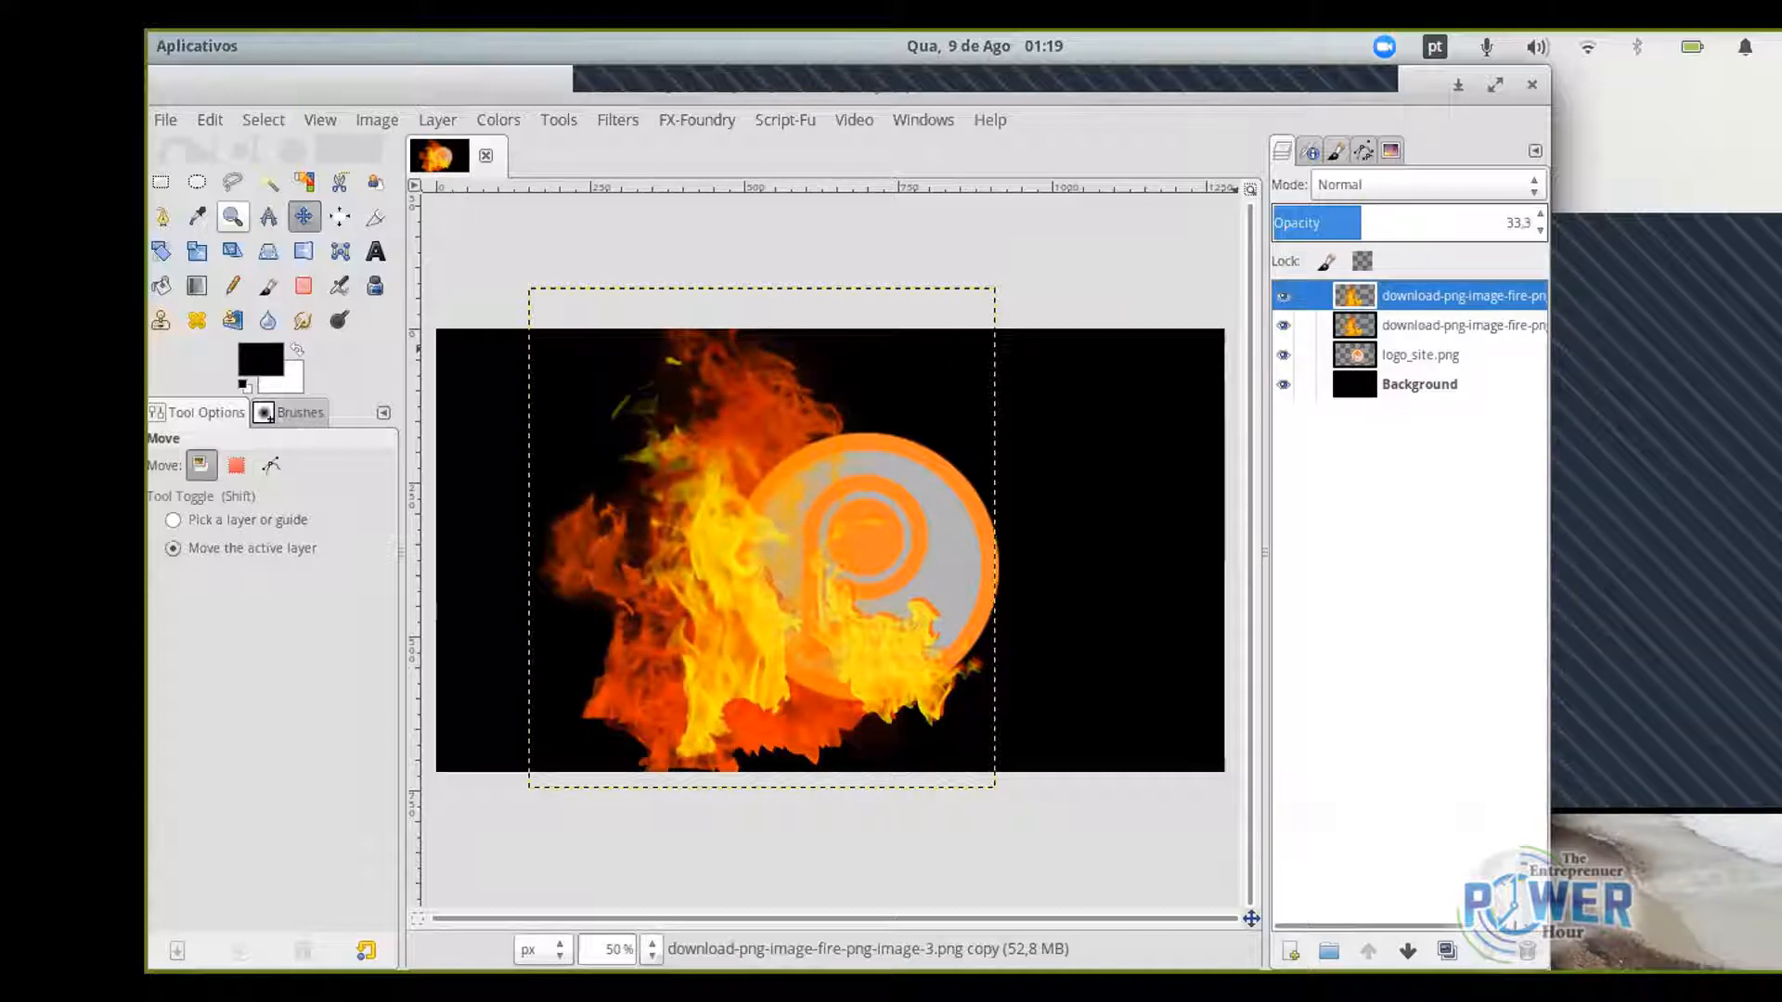
# Try the Dissolve, Screen, Multiply and Hue blend modes on the top fire layer.
pyautogui.click(1425, 184)
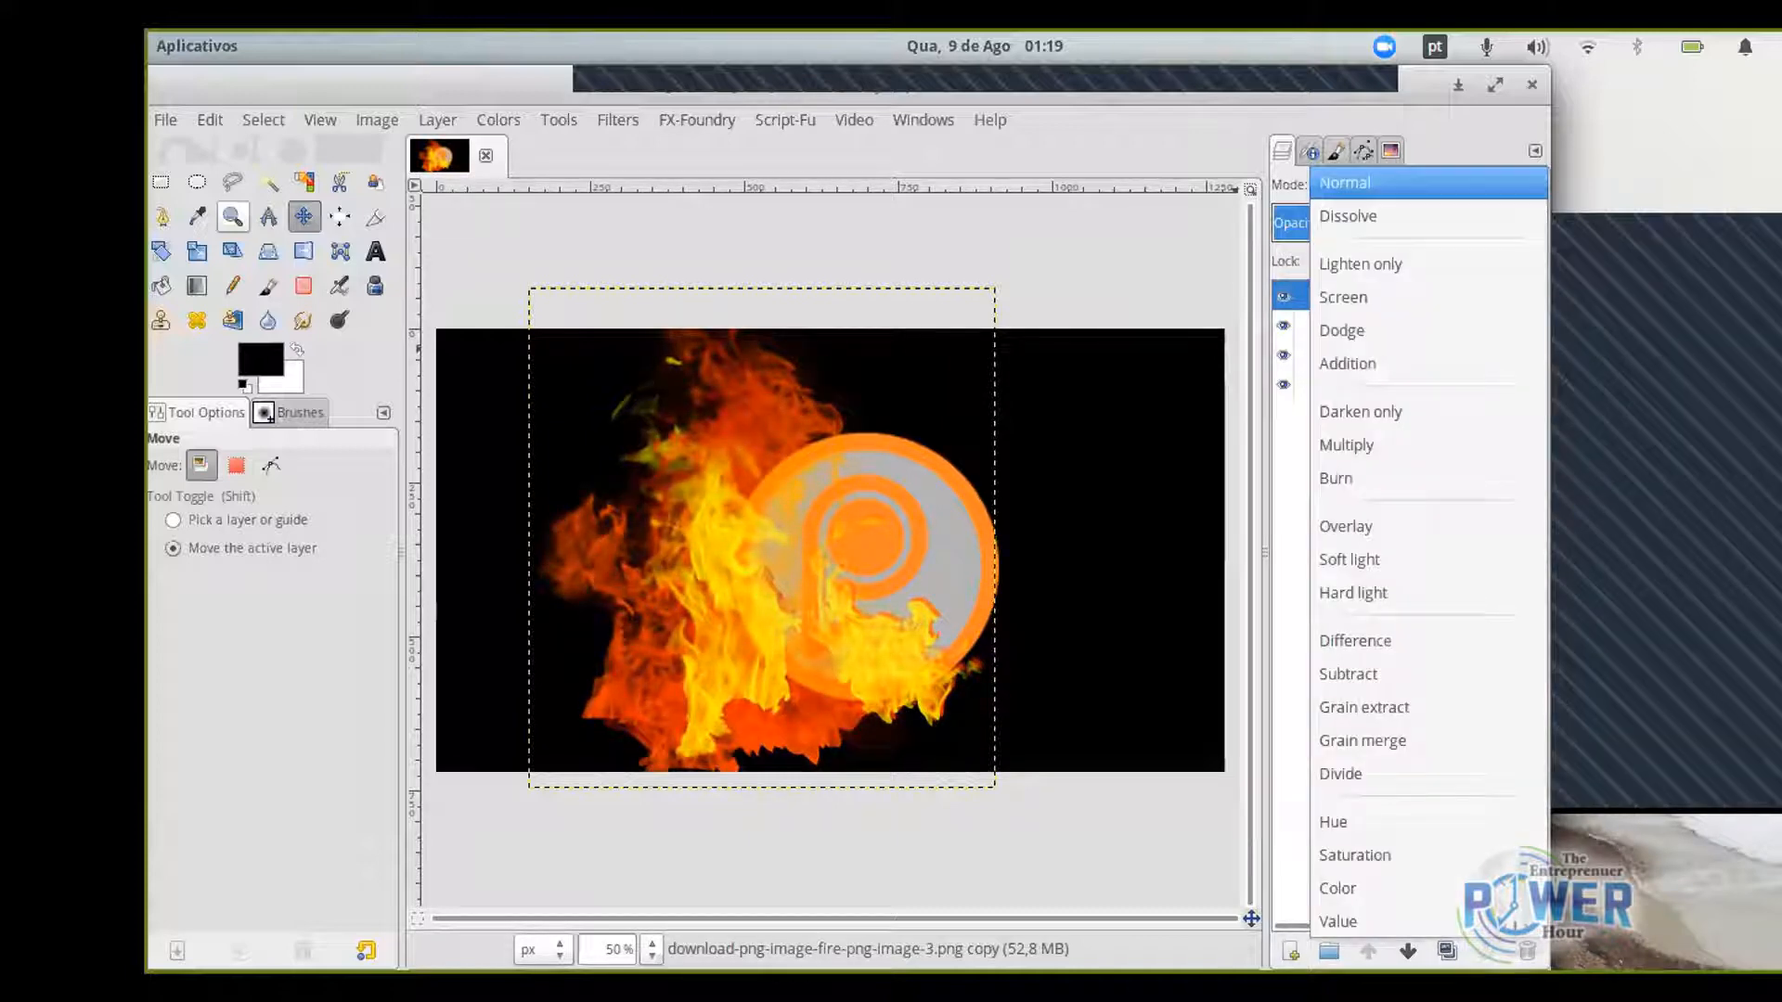
pyautogui.click(1355, 215)
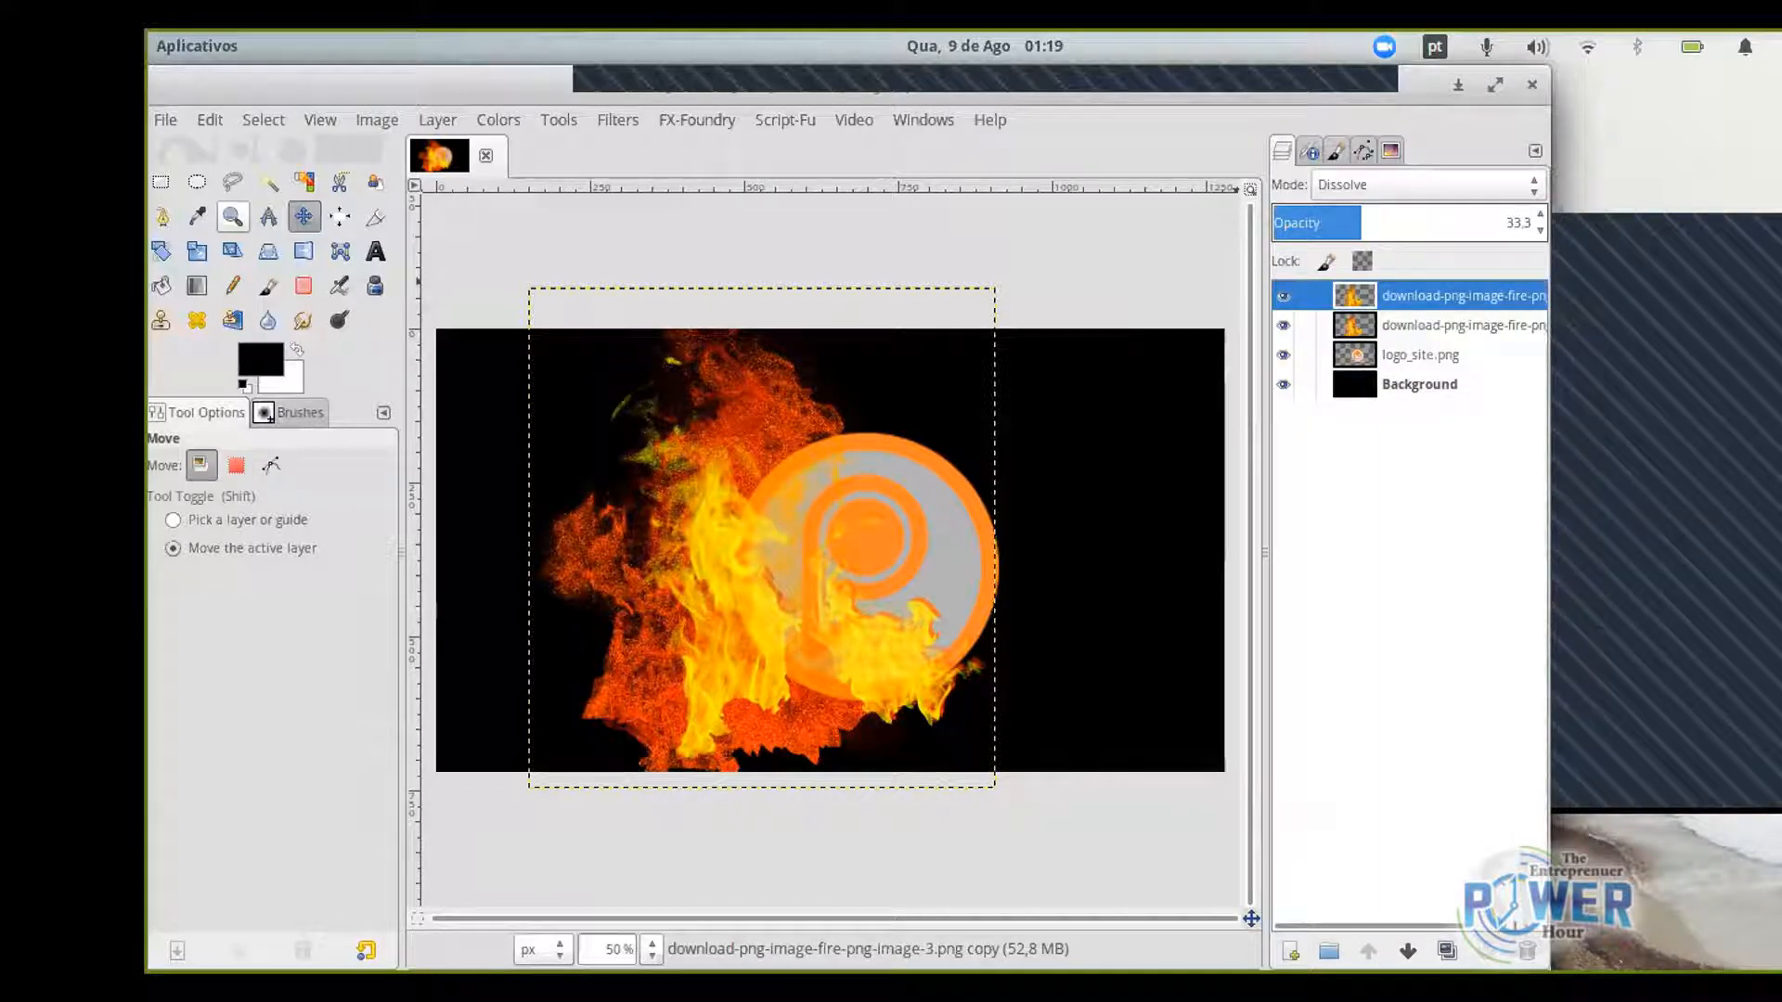
pyautogui.click(1424, 185)
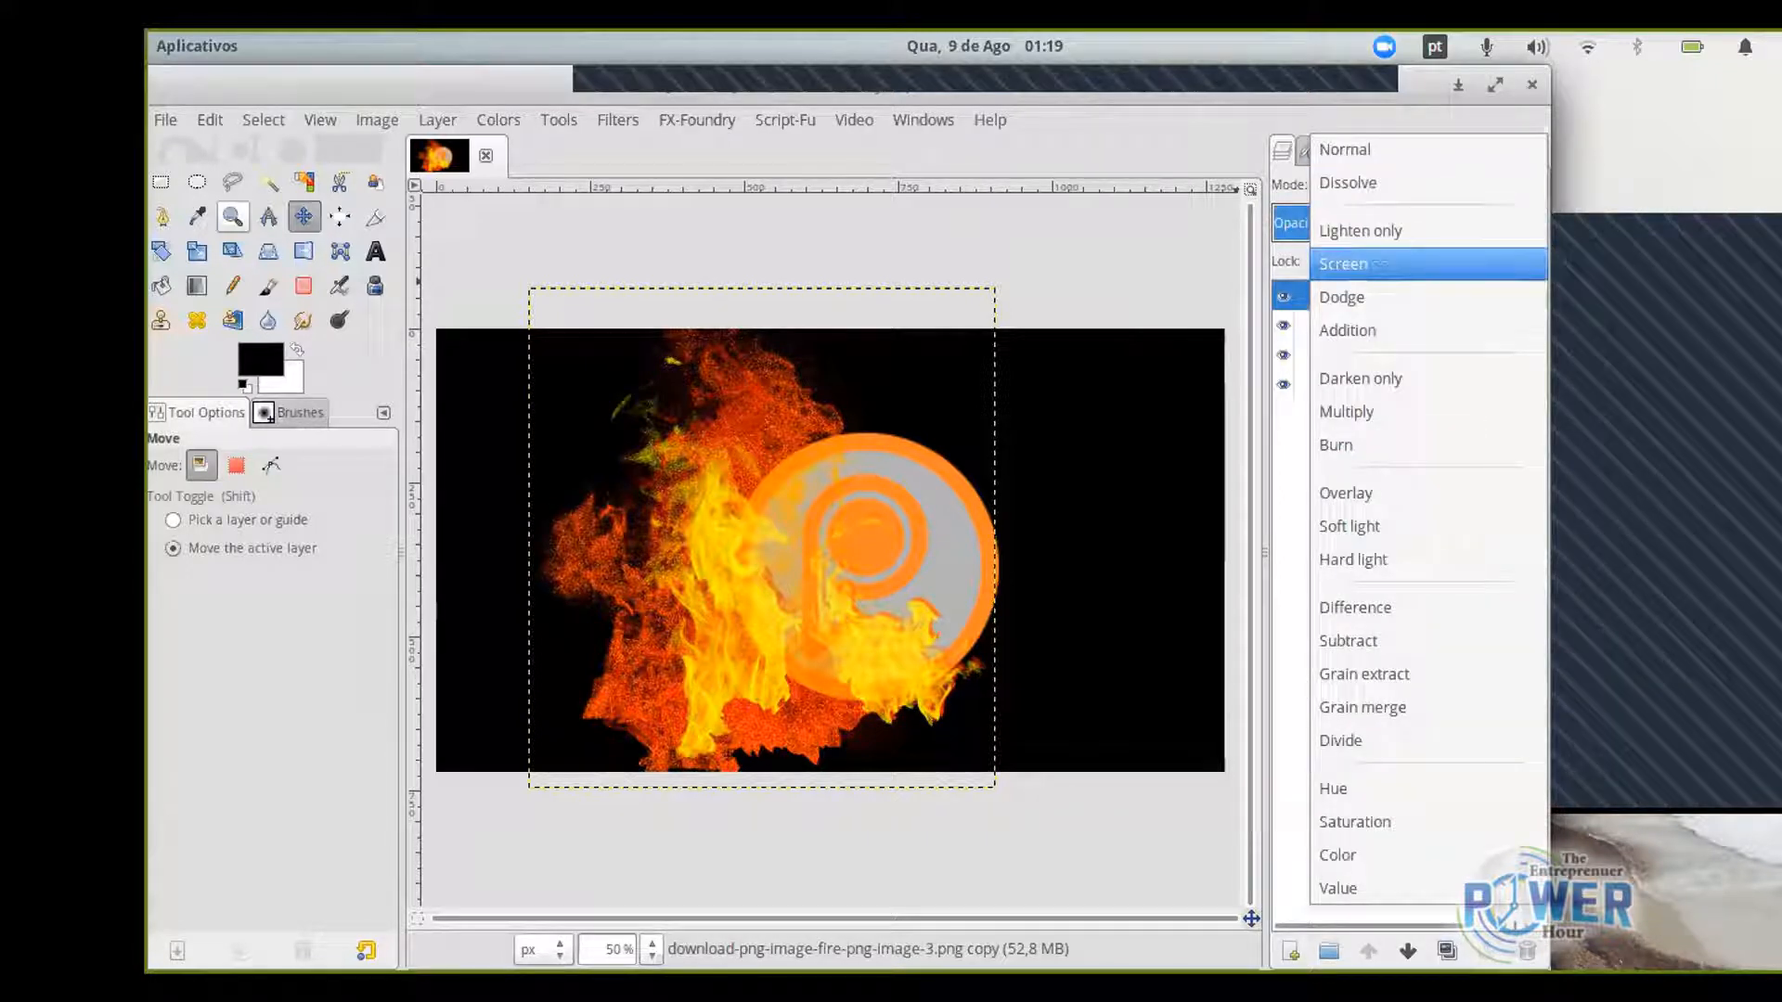
pyautogui.click(1355, 264)
pyautogui.click(1425, 185)
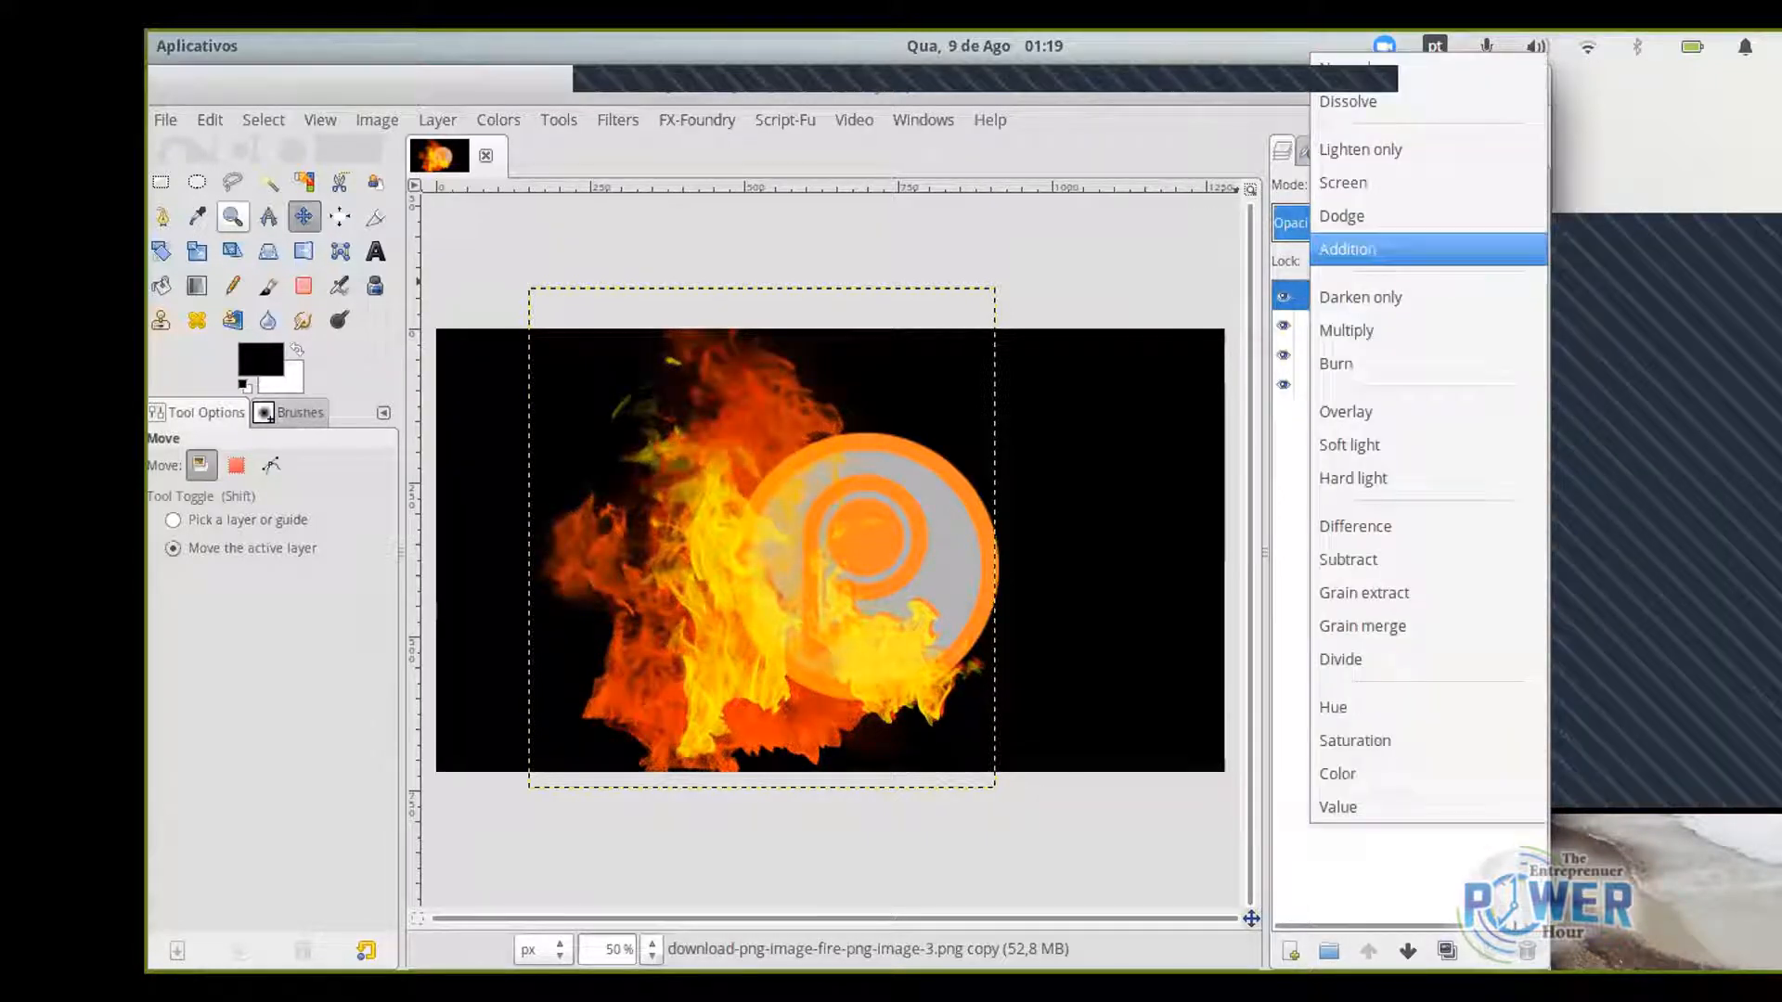
pyautogui.click(1364, 331)
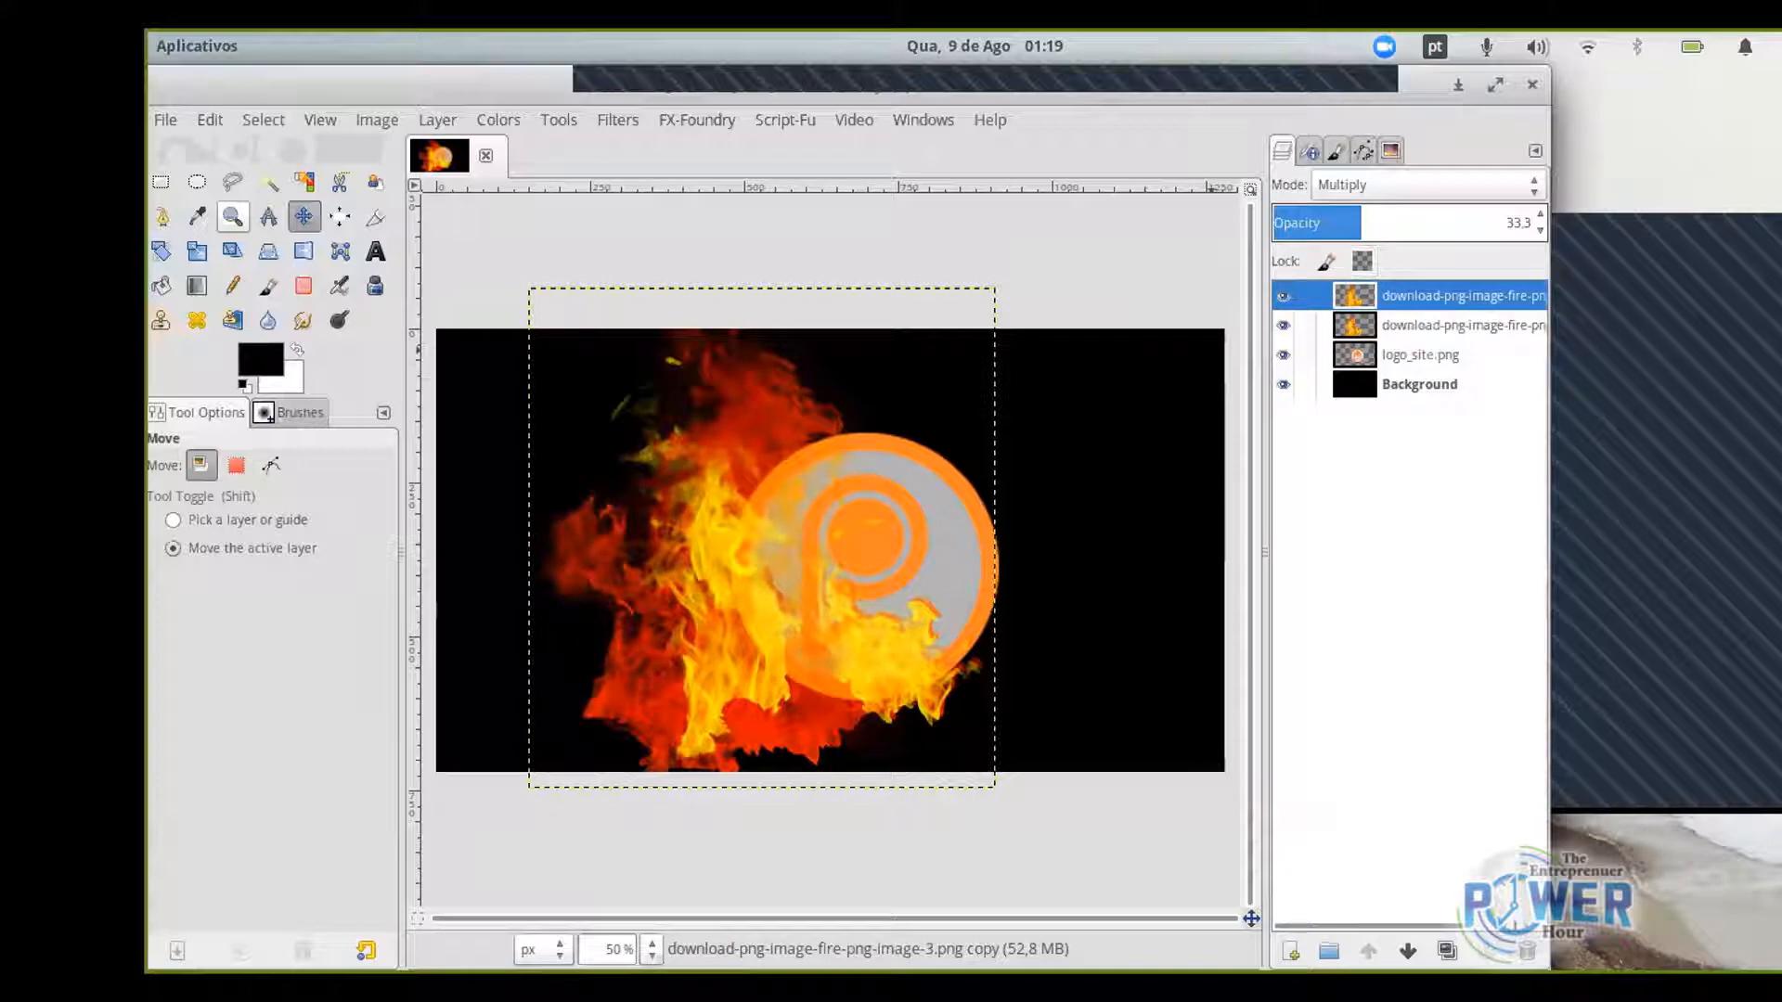
pyautogui.click(1373, 185)
pyautogui.click(1364, 579)
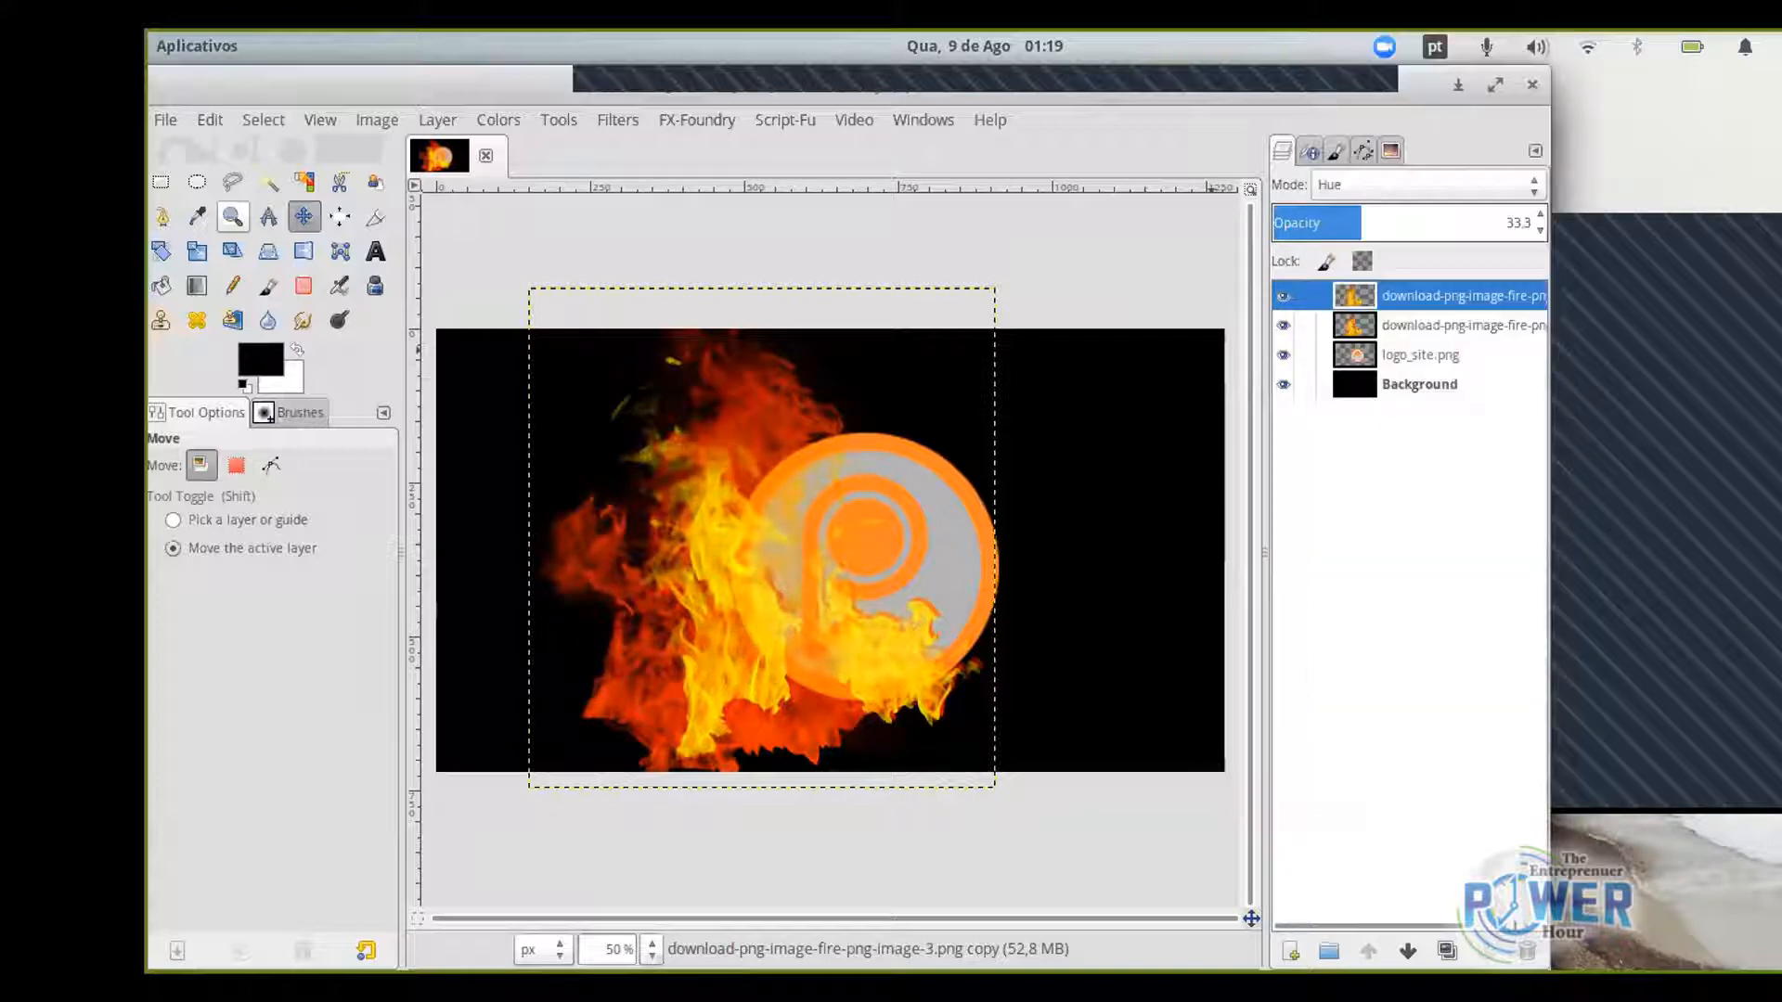
# Try the Value, Overlay and Subtract blend modes on the top fire layer.
pyautogui.click(1424, 185)
pyautogui.click(1364, 247)
pyautogui.click(1424, 185)
pyautogui.click(1365, 215)
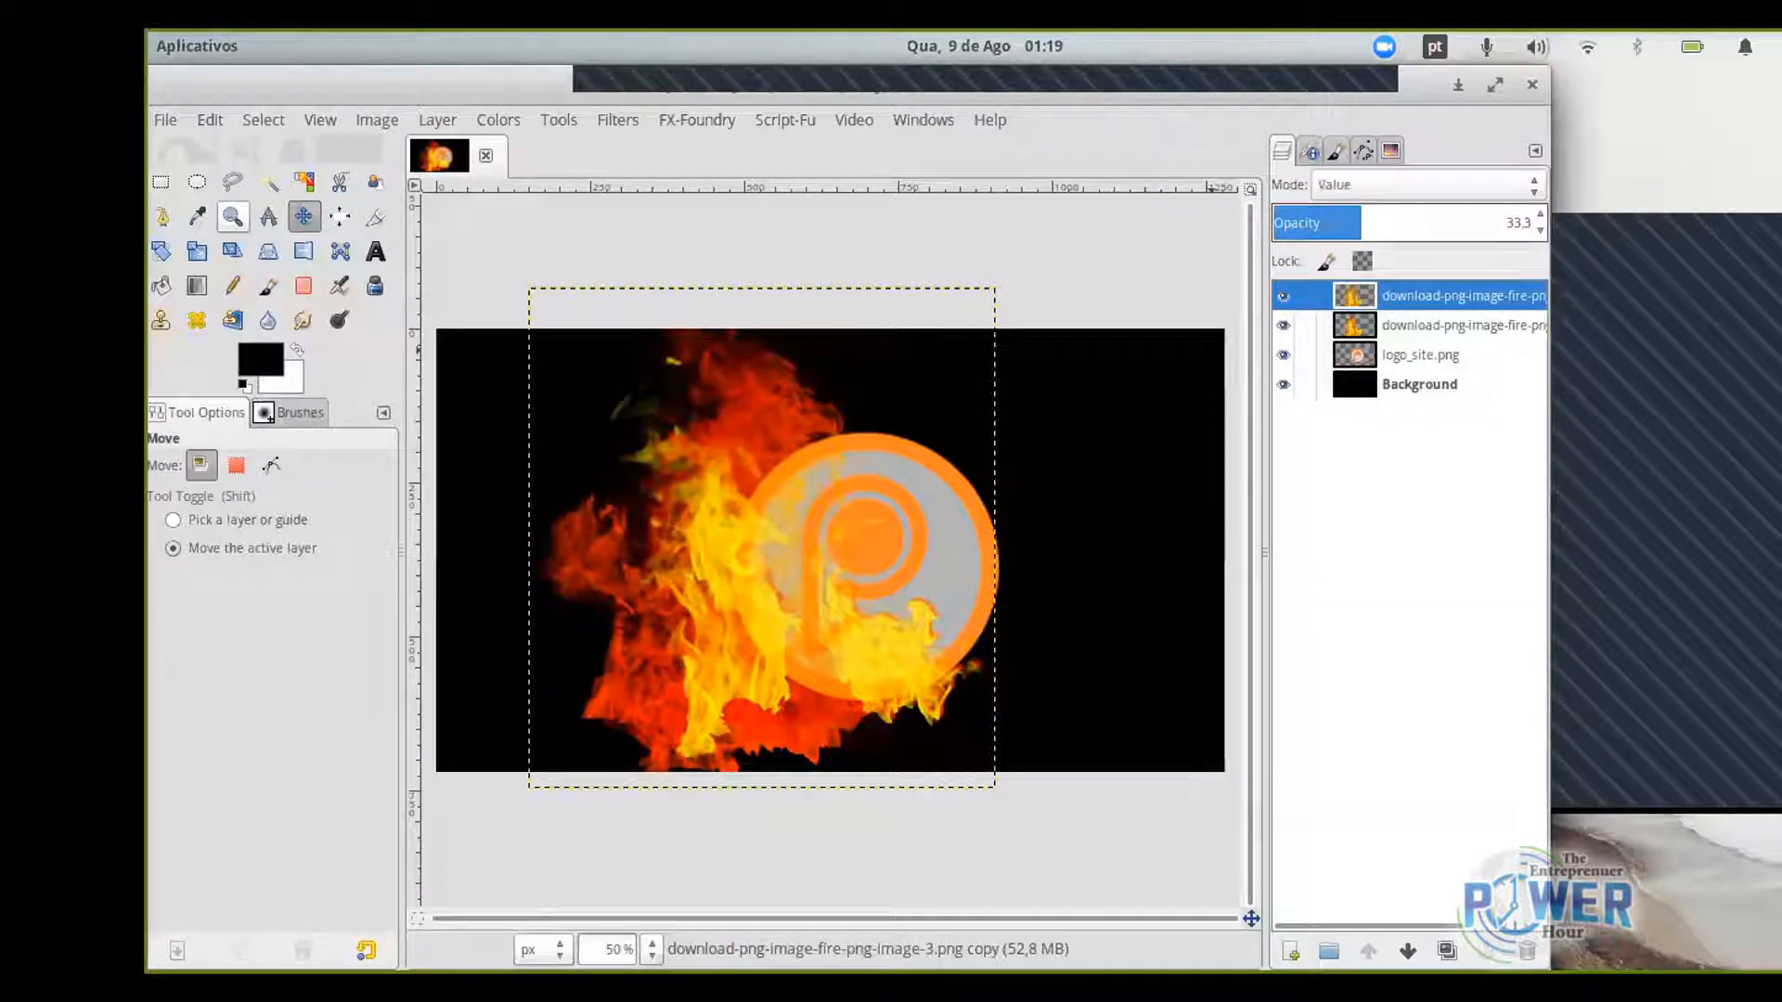
pyautogui.click(1424, 185)
pyautogui.moveTo(1428, 40)
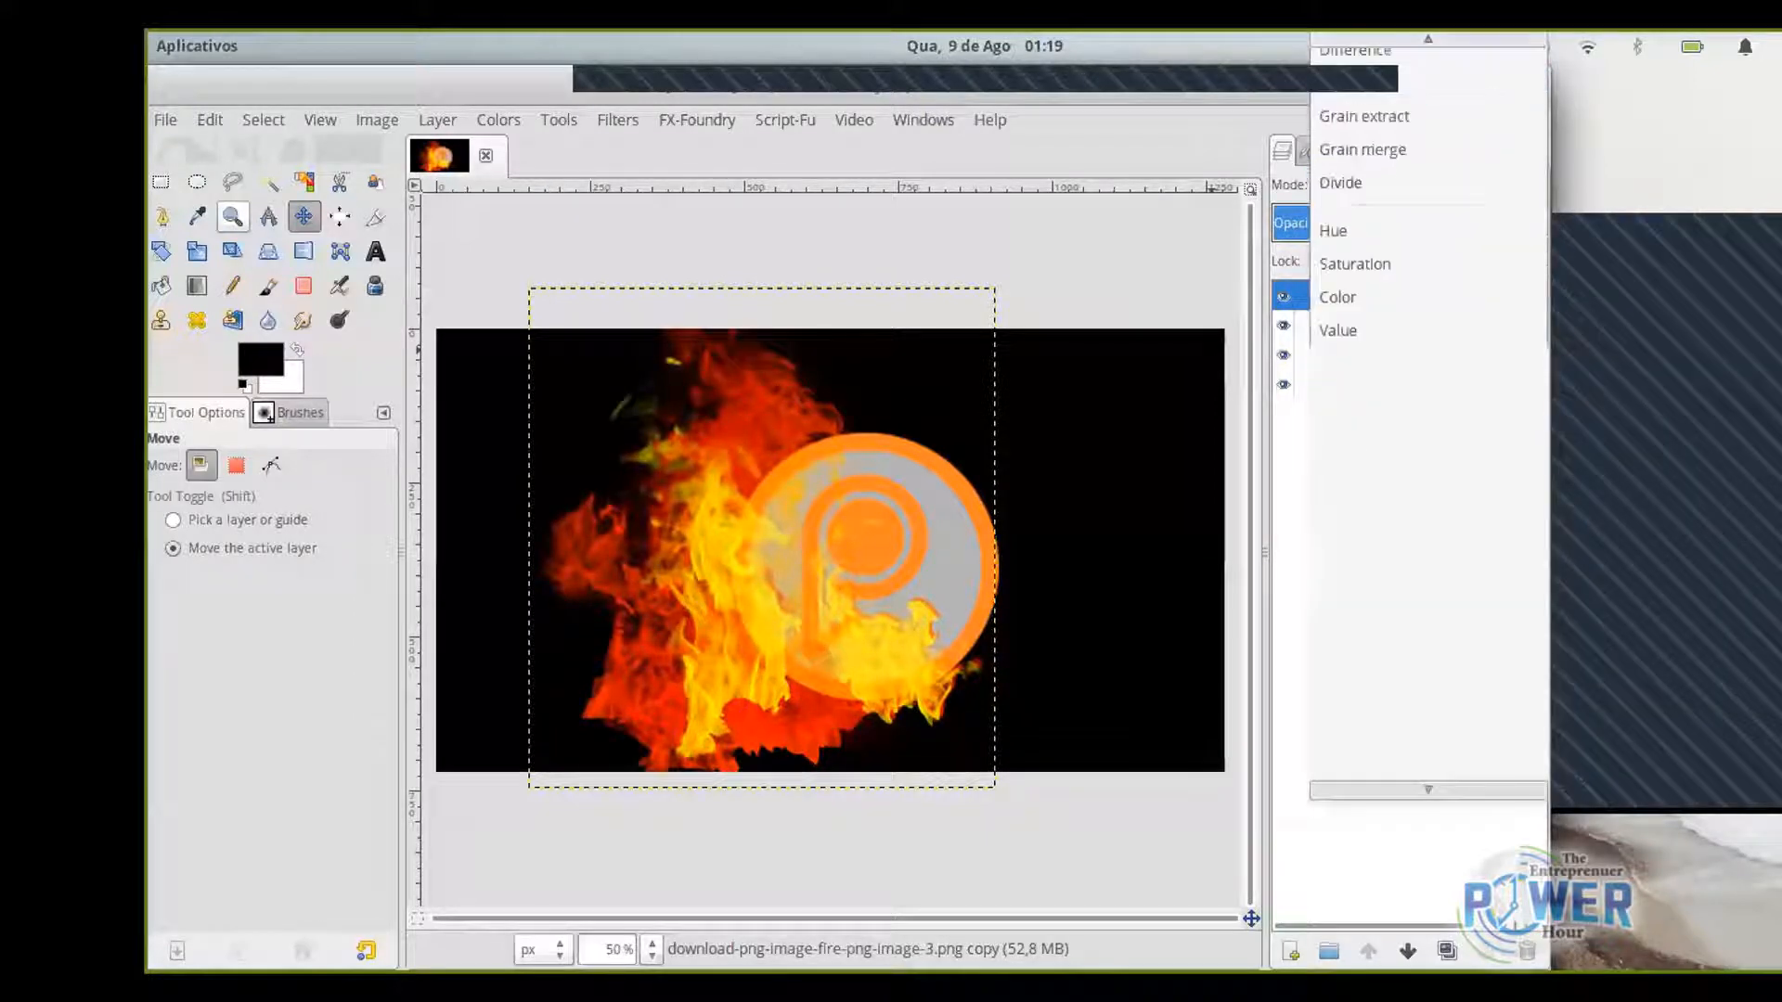
pyautogui.click(1345, 378)
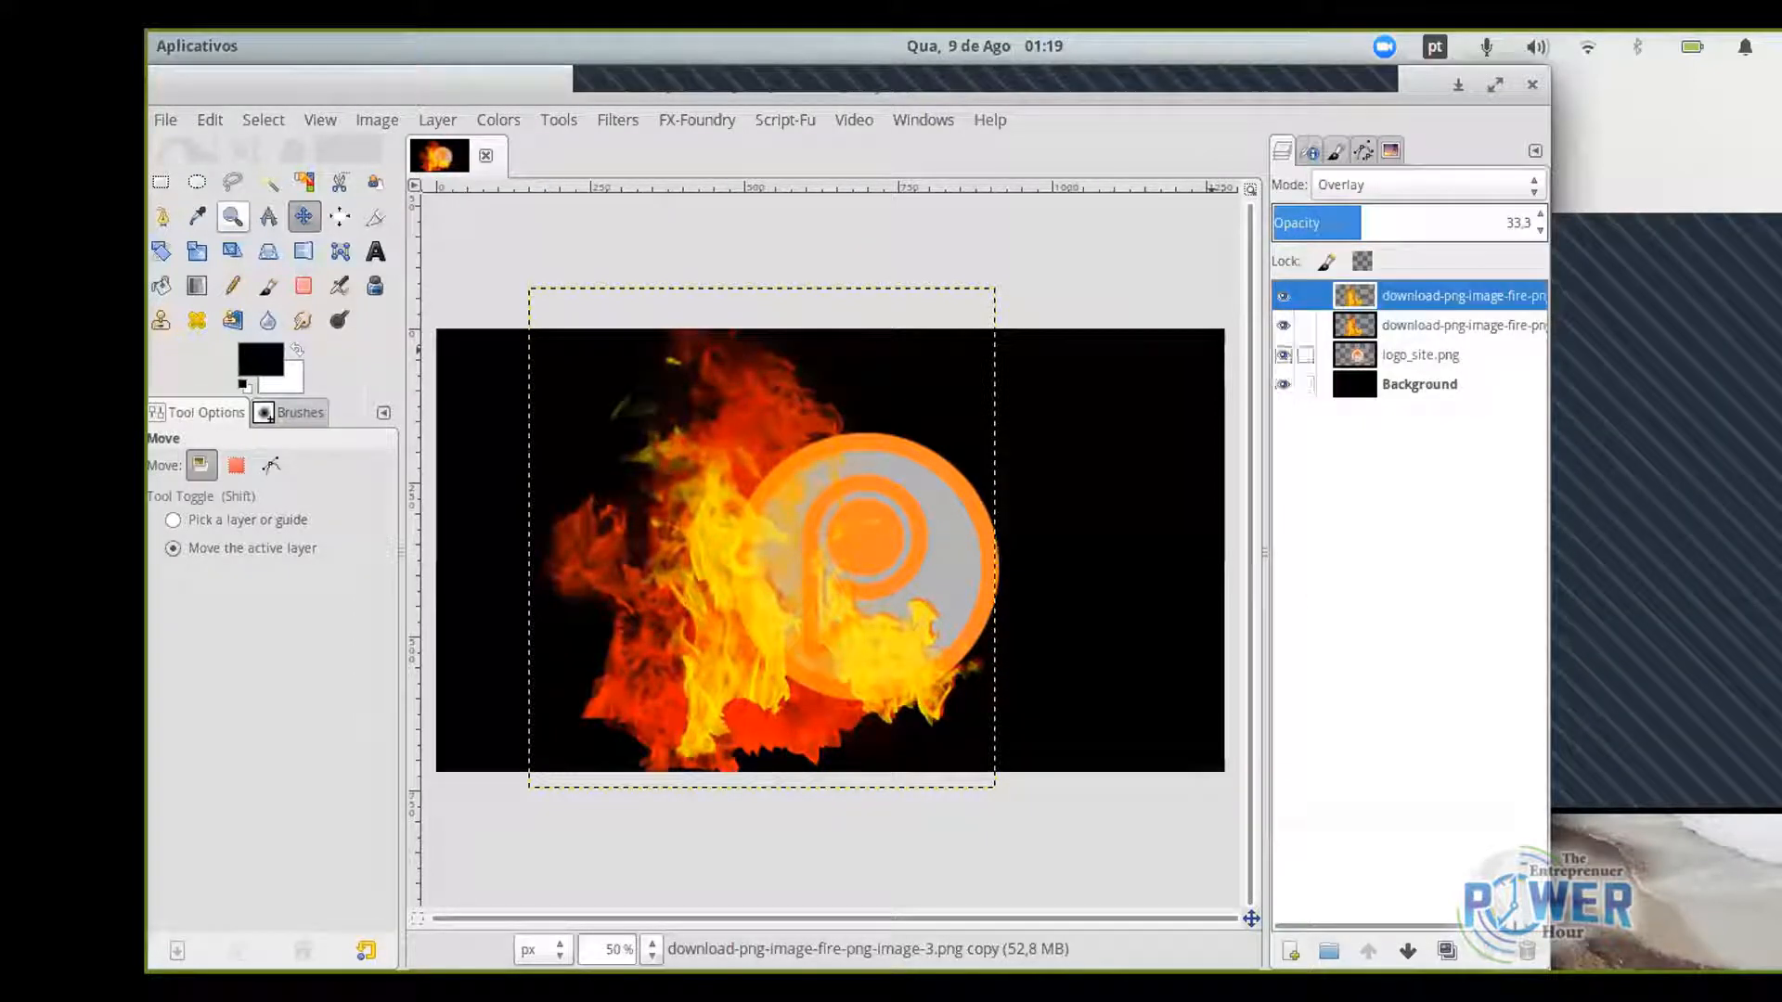
pyautogui.click(1424, 185)
pyautogui.click(1351, 346)
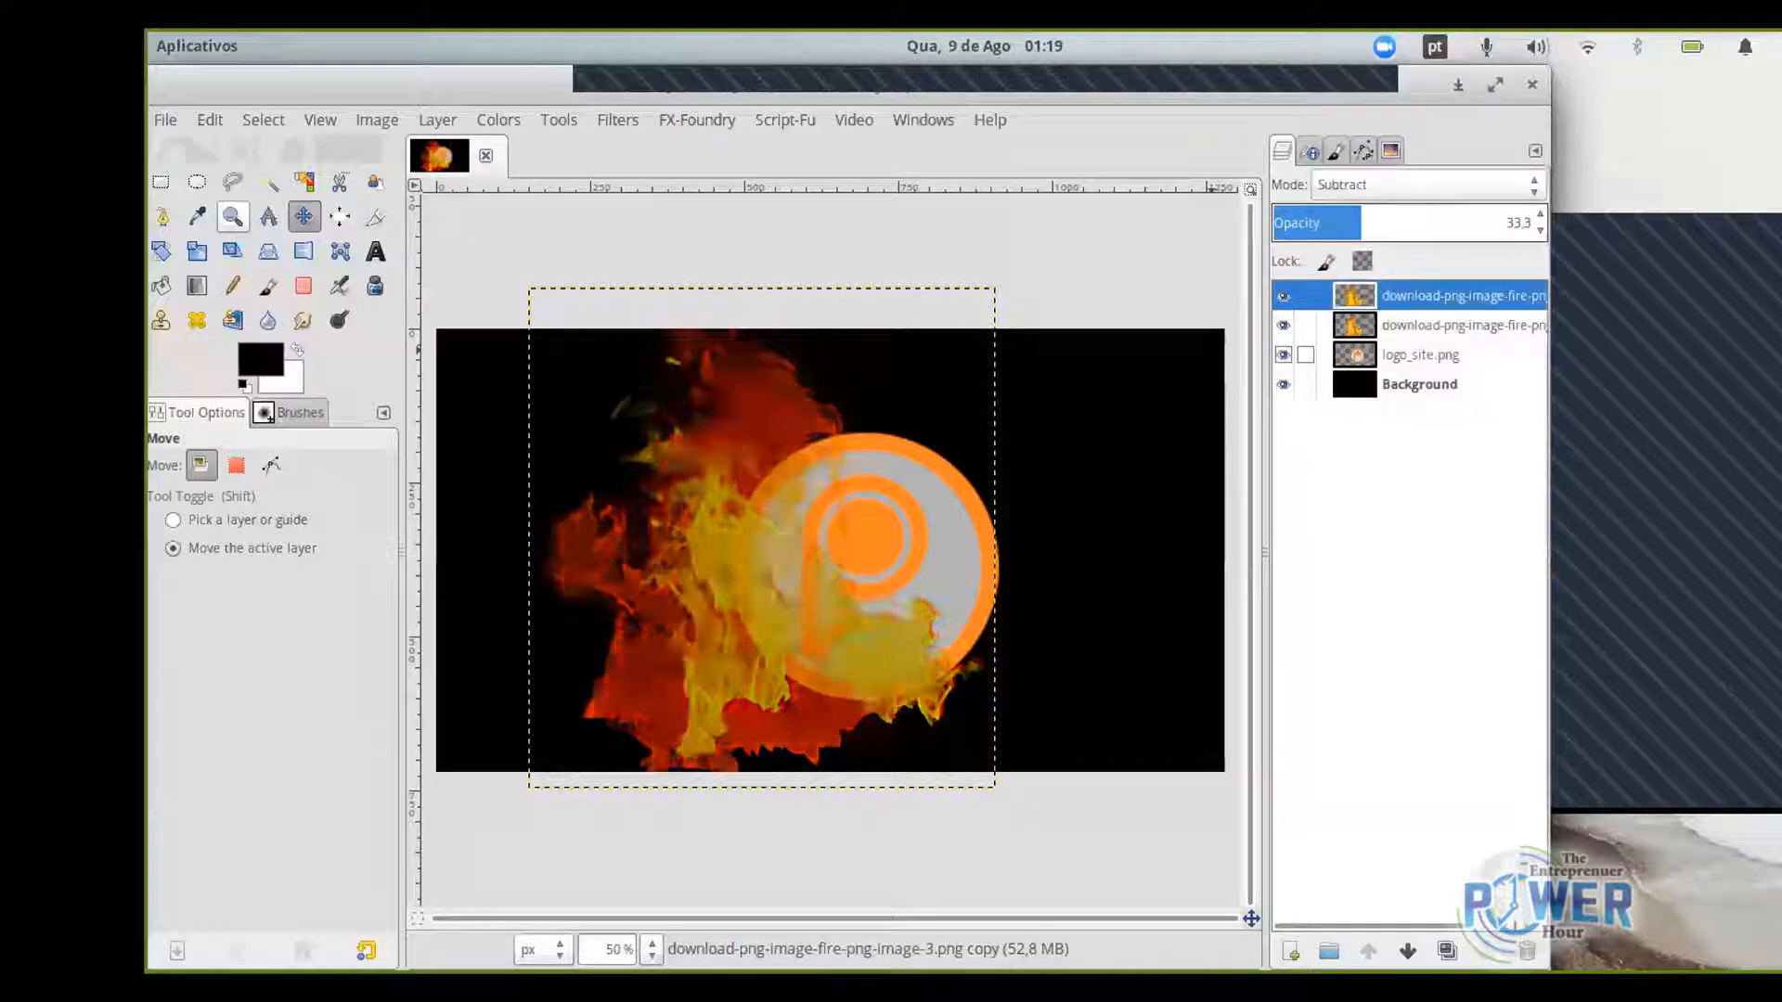
# Set the top fire layer's blend mode to Screen and hide that layer.
pyautogui.click(1424, 185)
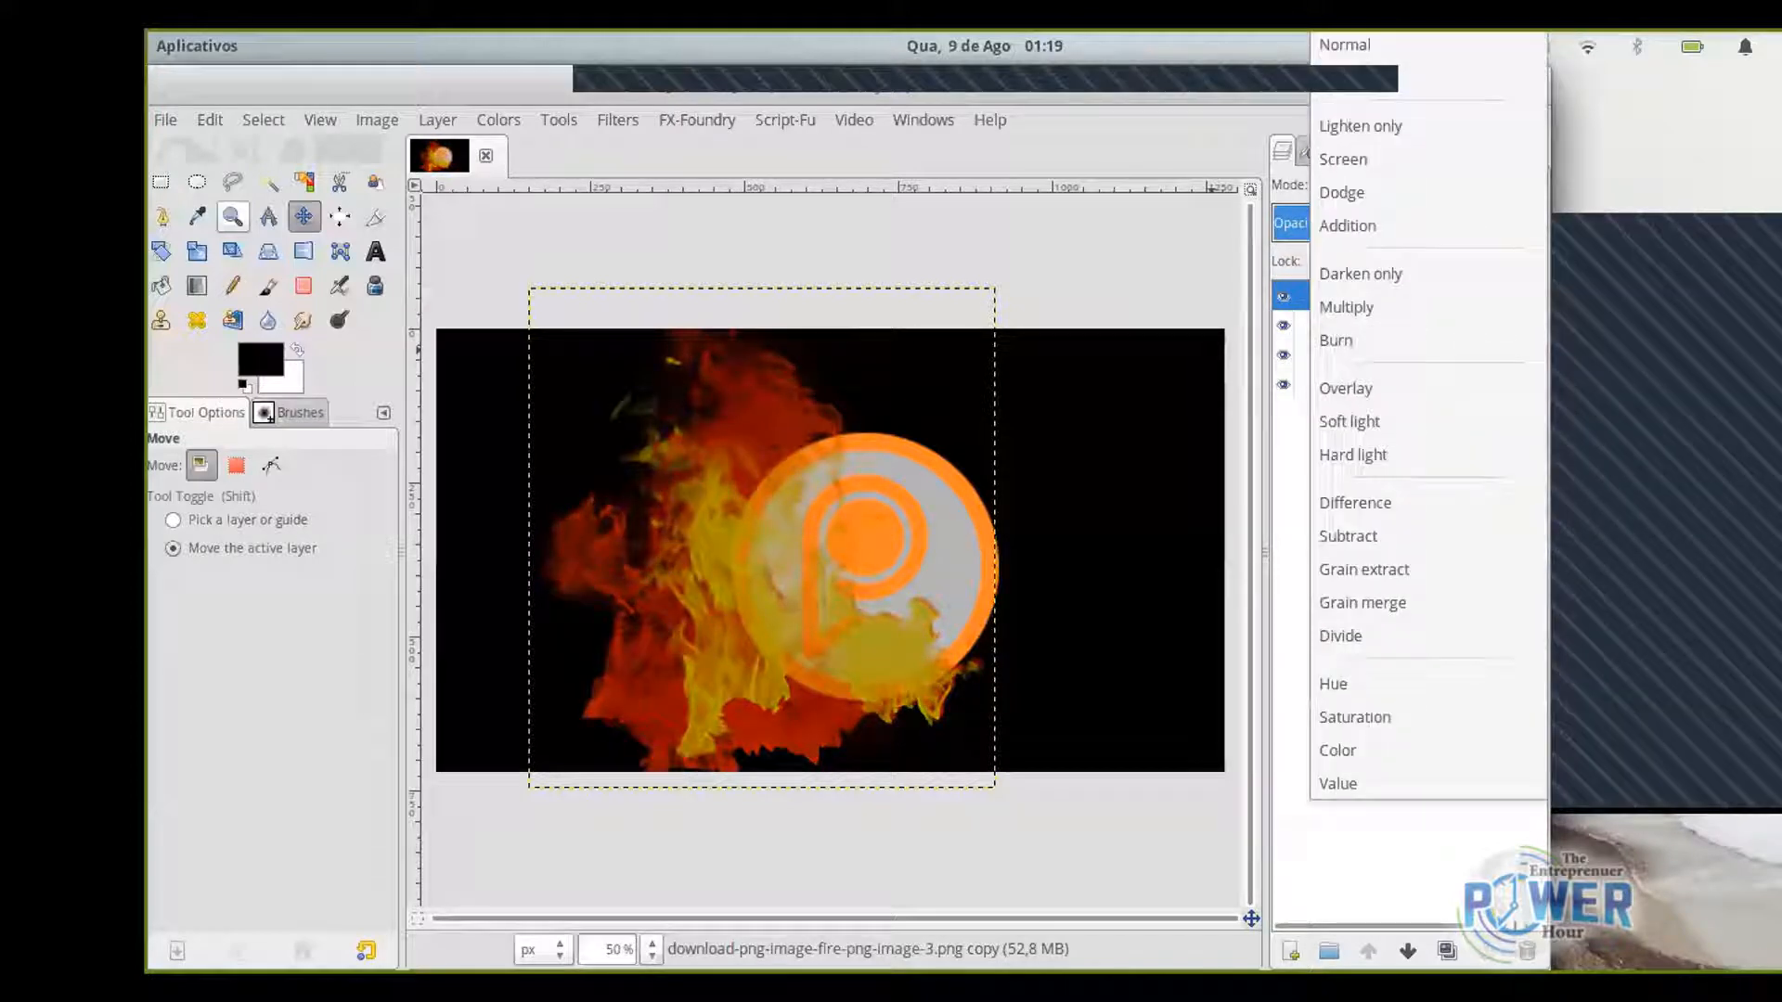
pyautogui.click(1343, 159)
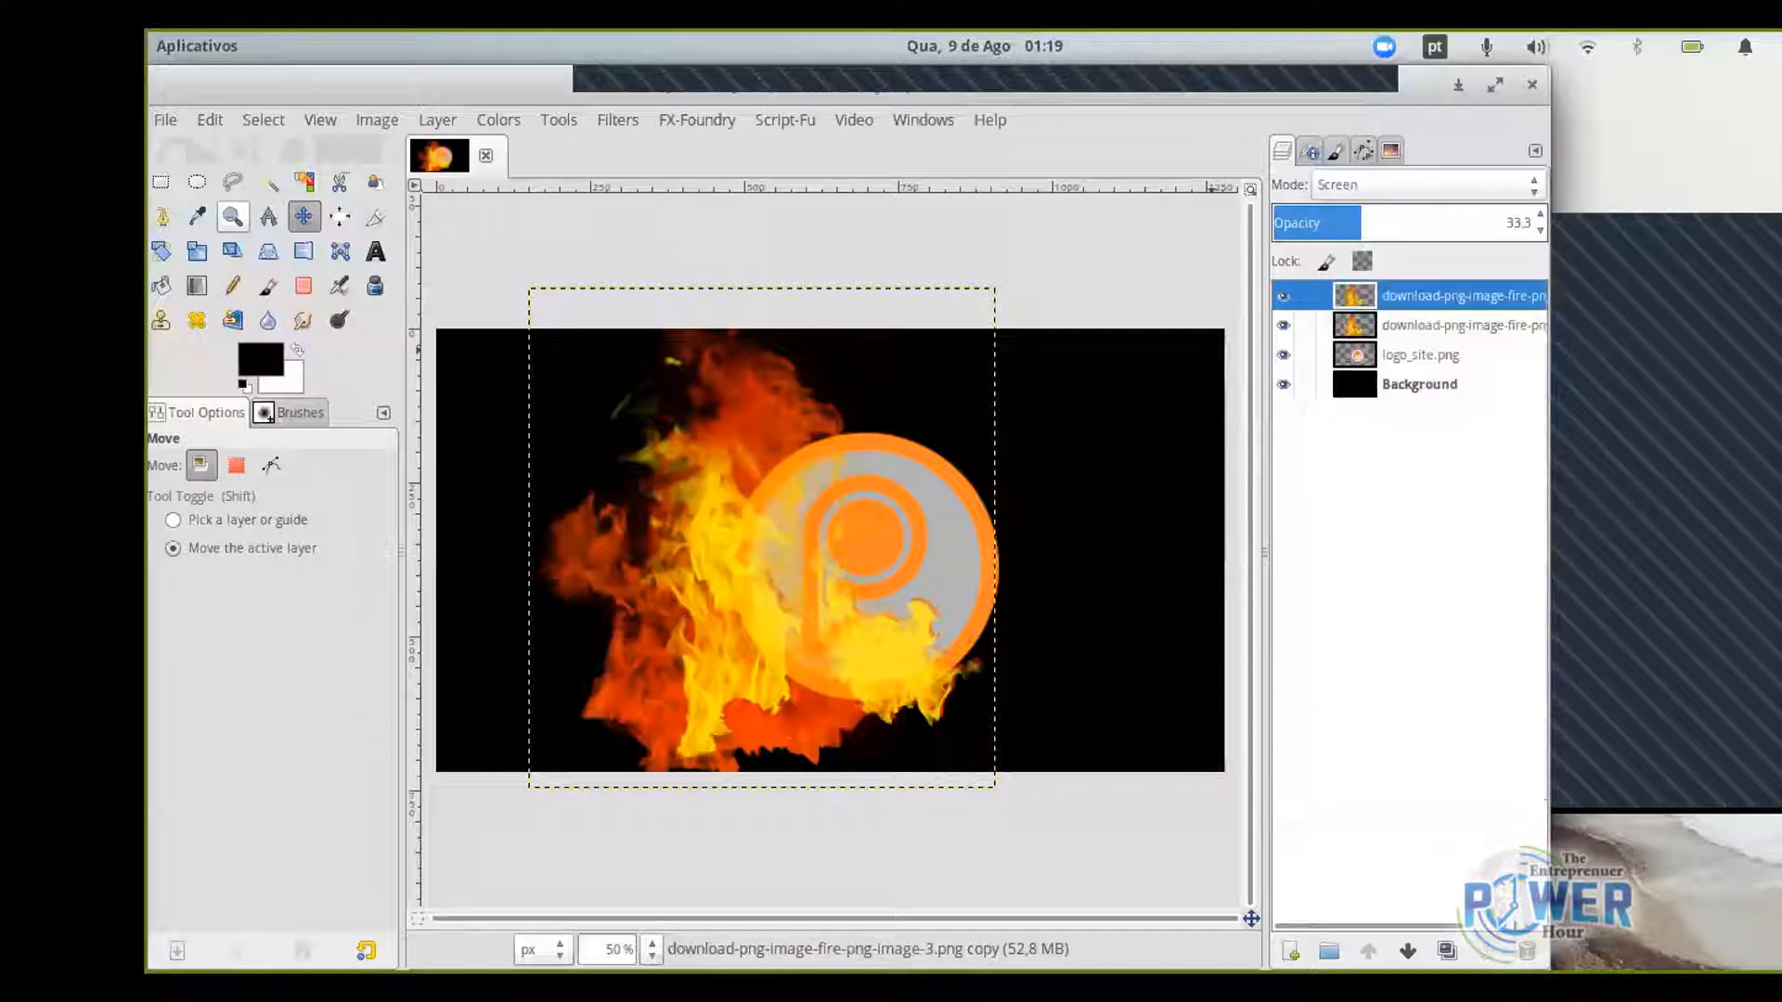
pyautogui.click(1283, 295)
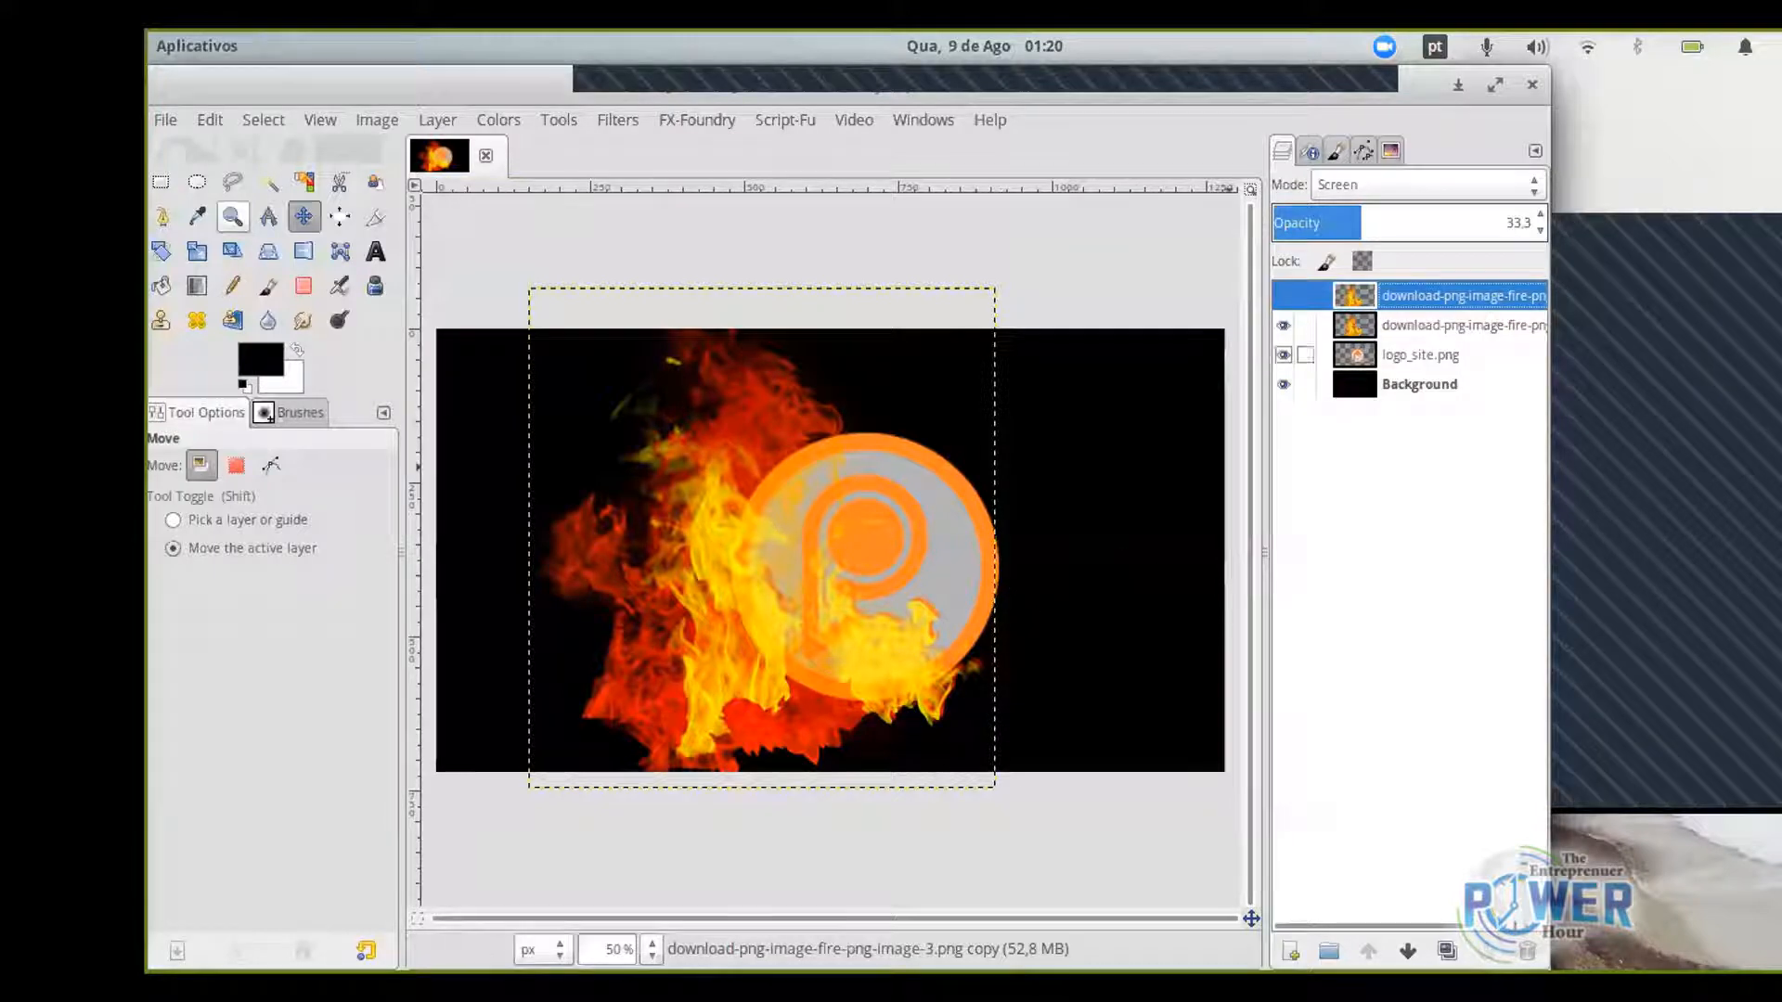
# Lighten the left and lower parts of the logo layer with the Dodge tool at brush size 223.
pyautogui.click(1420, 356)
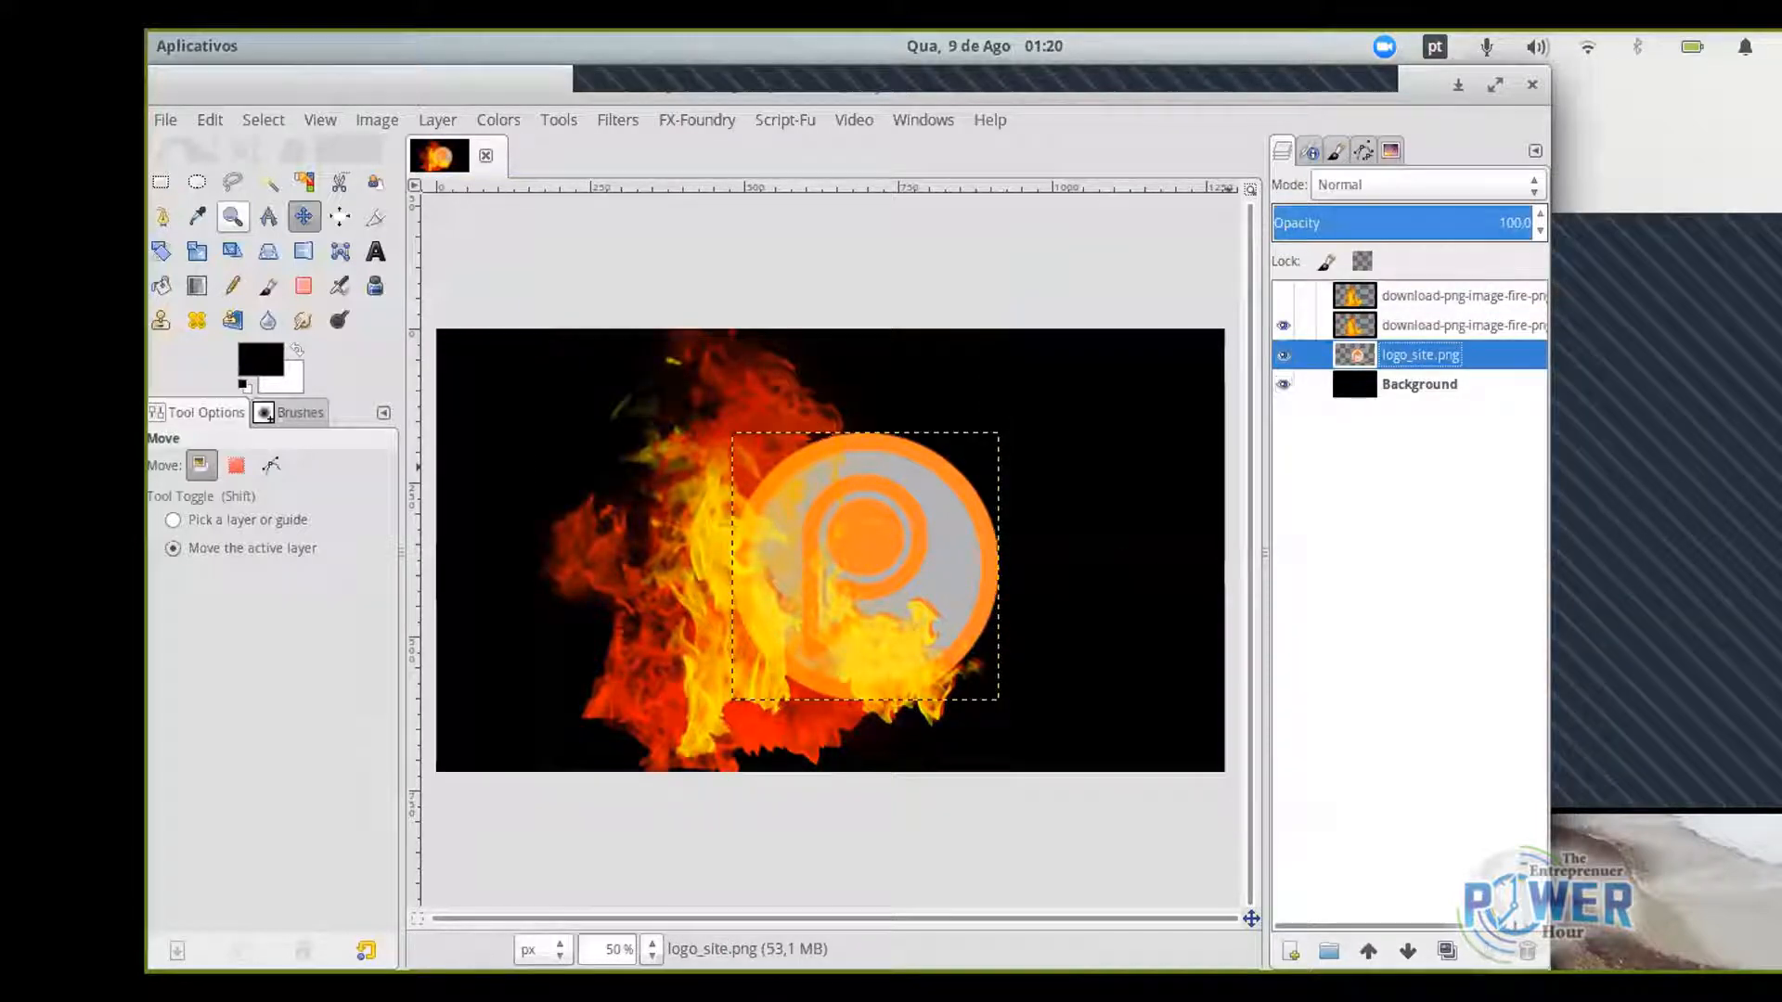
pyautogui.click(340, 320)
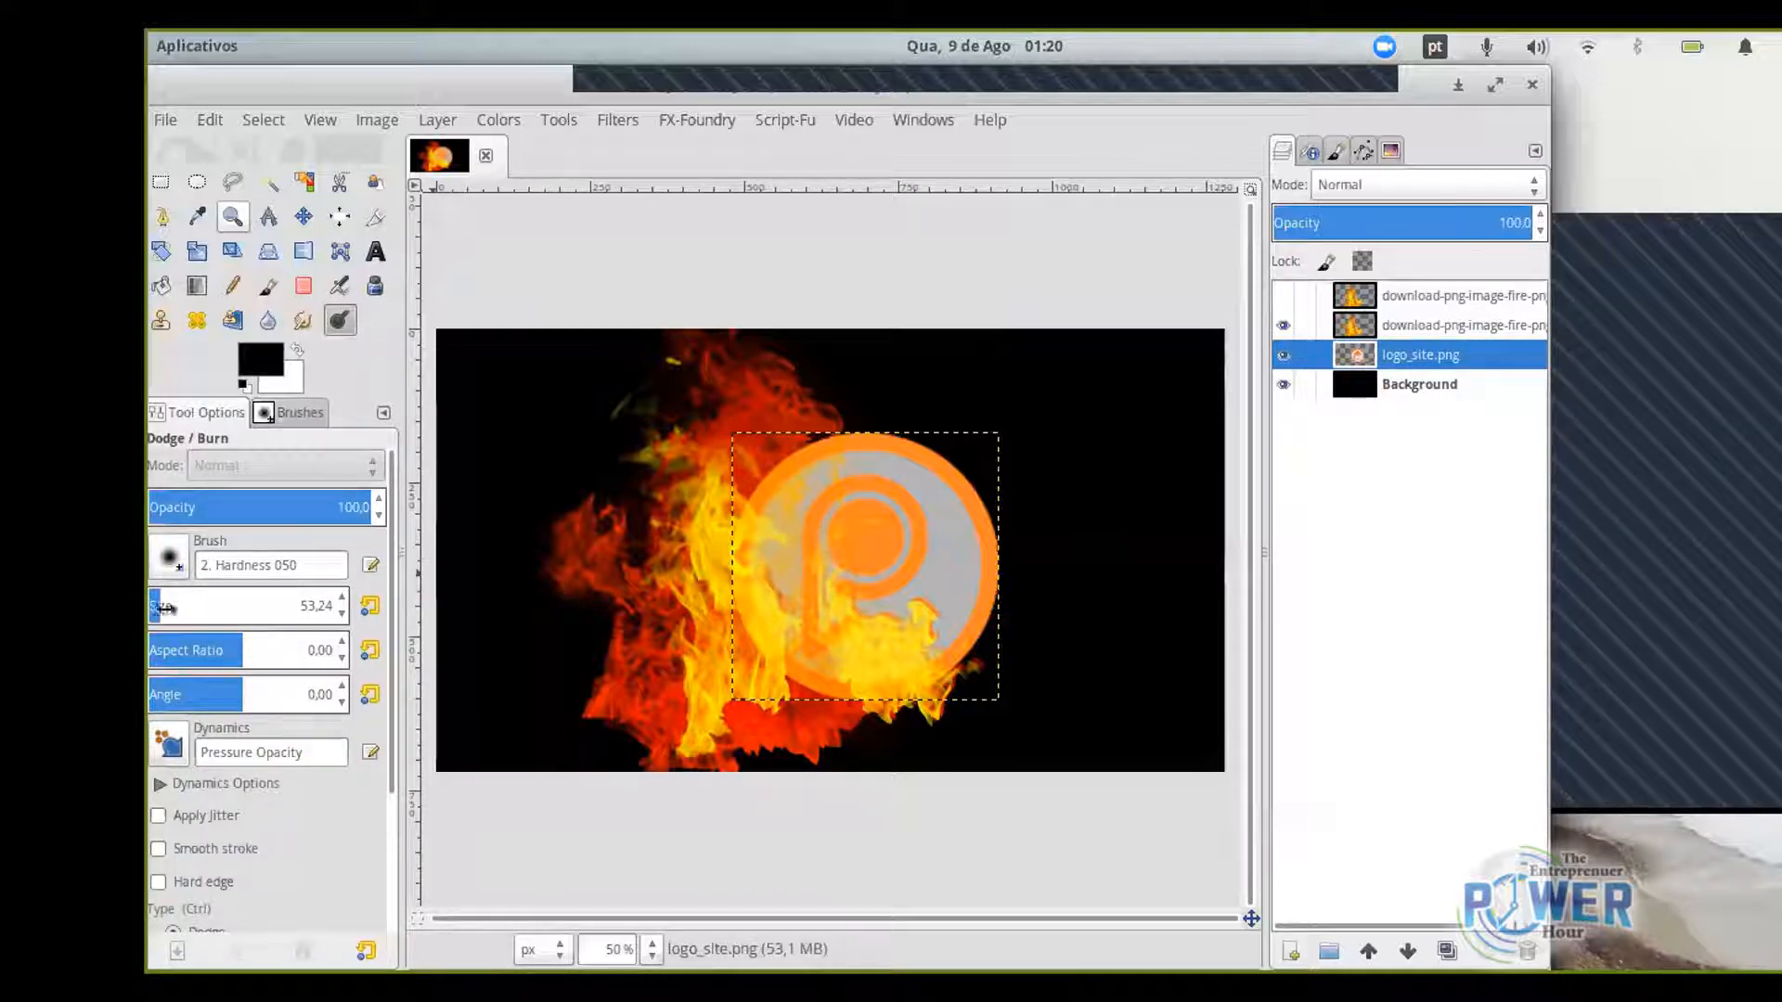
pyautogui.moveTo(176, 606); pyautogui.dragTo(190, 605)
pyautogui.moveTo(870, 659)
pyautogui.mouseDown()
pyautogui.moveTo(867, 607)
pyautogui.moveTo(817, 601)
pyautogui.moveTo(764, 503)
pyautogui.moveTo(769, 566)
pyautogui.moveTo(795, 596)
pyautogui.moveTo(805, 510)
pyautogui.mouseUp()
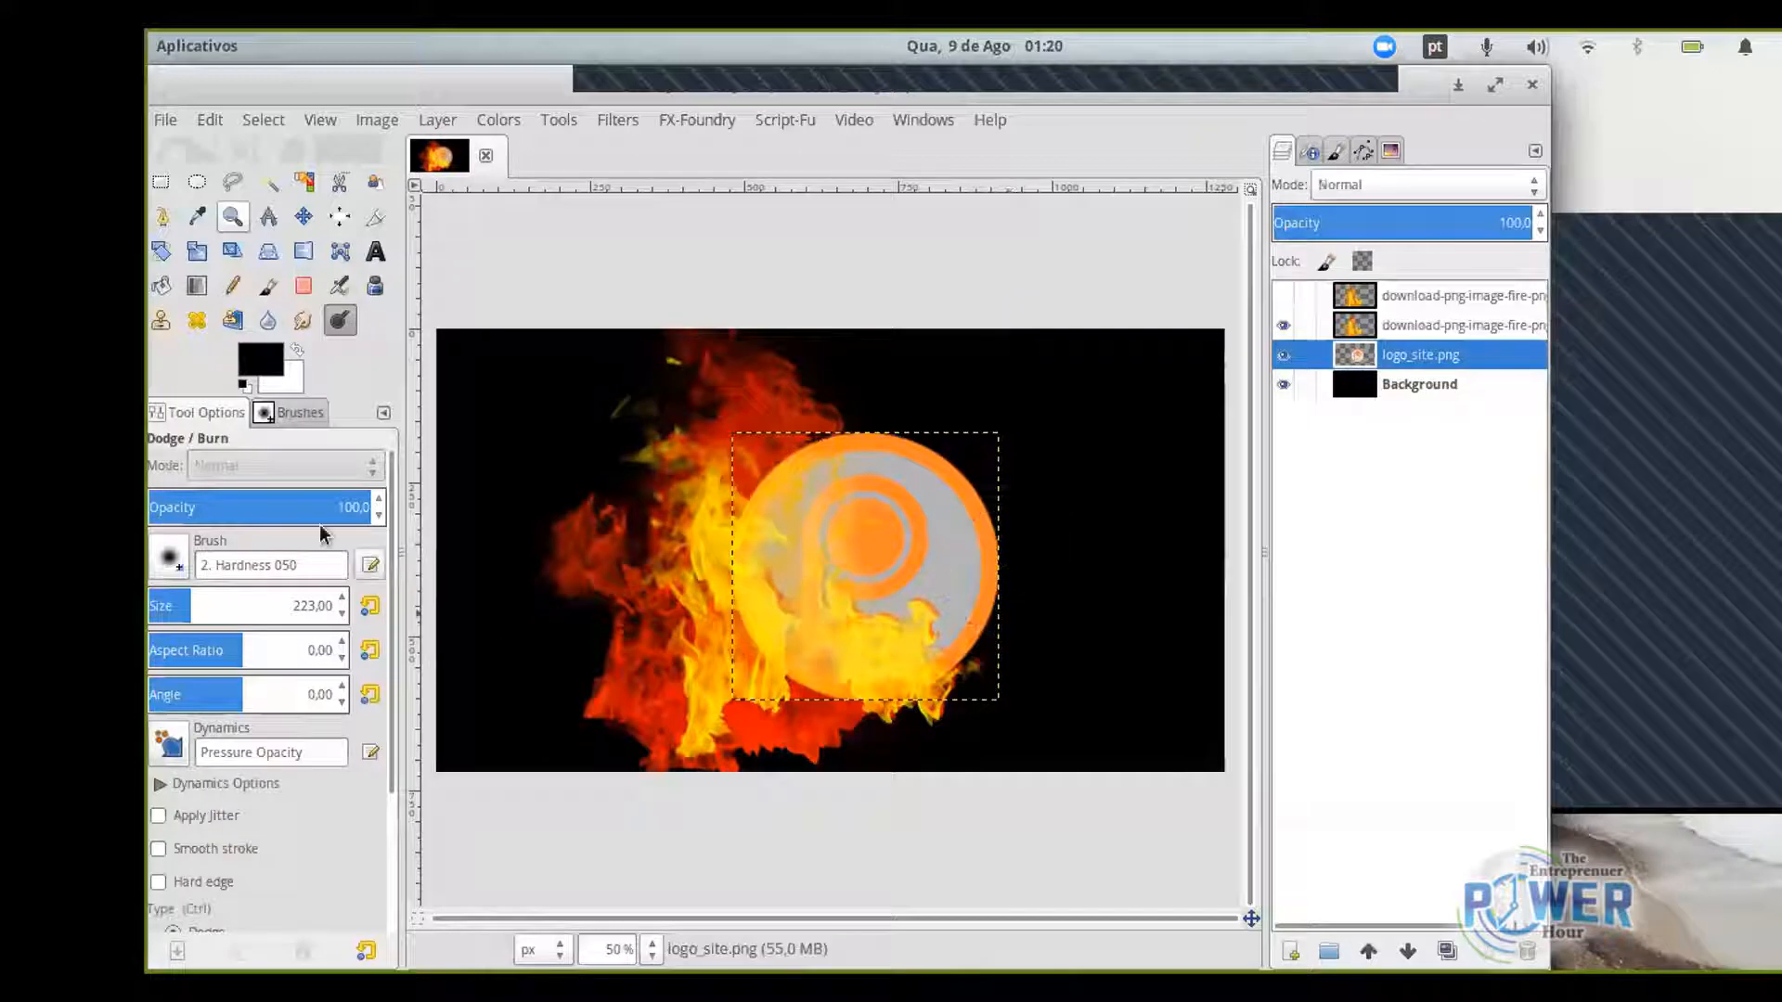
# Switch the Dodge / Burn tool to Burn with the Midtones range and darken the logo's right rim.
pyautogui.scroll(-4, 269, 779)
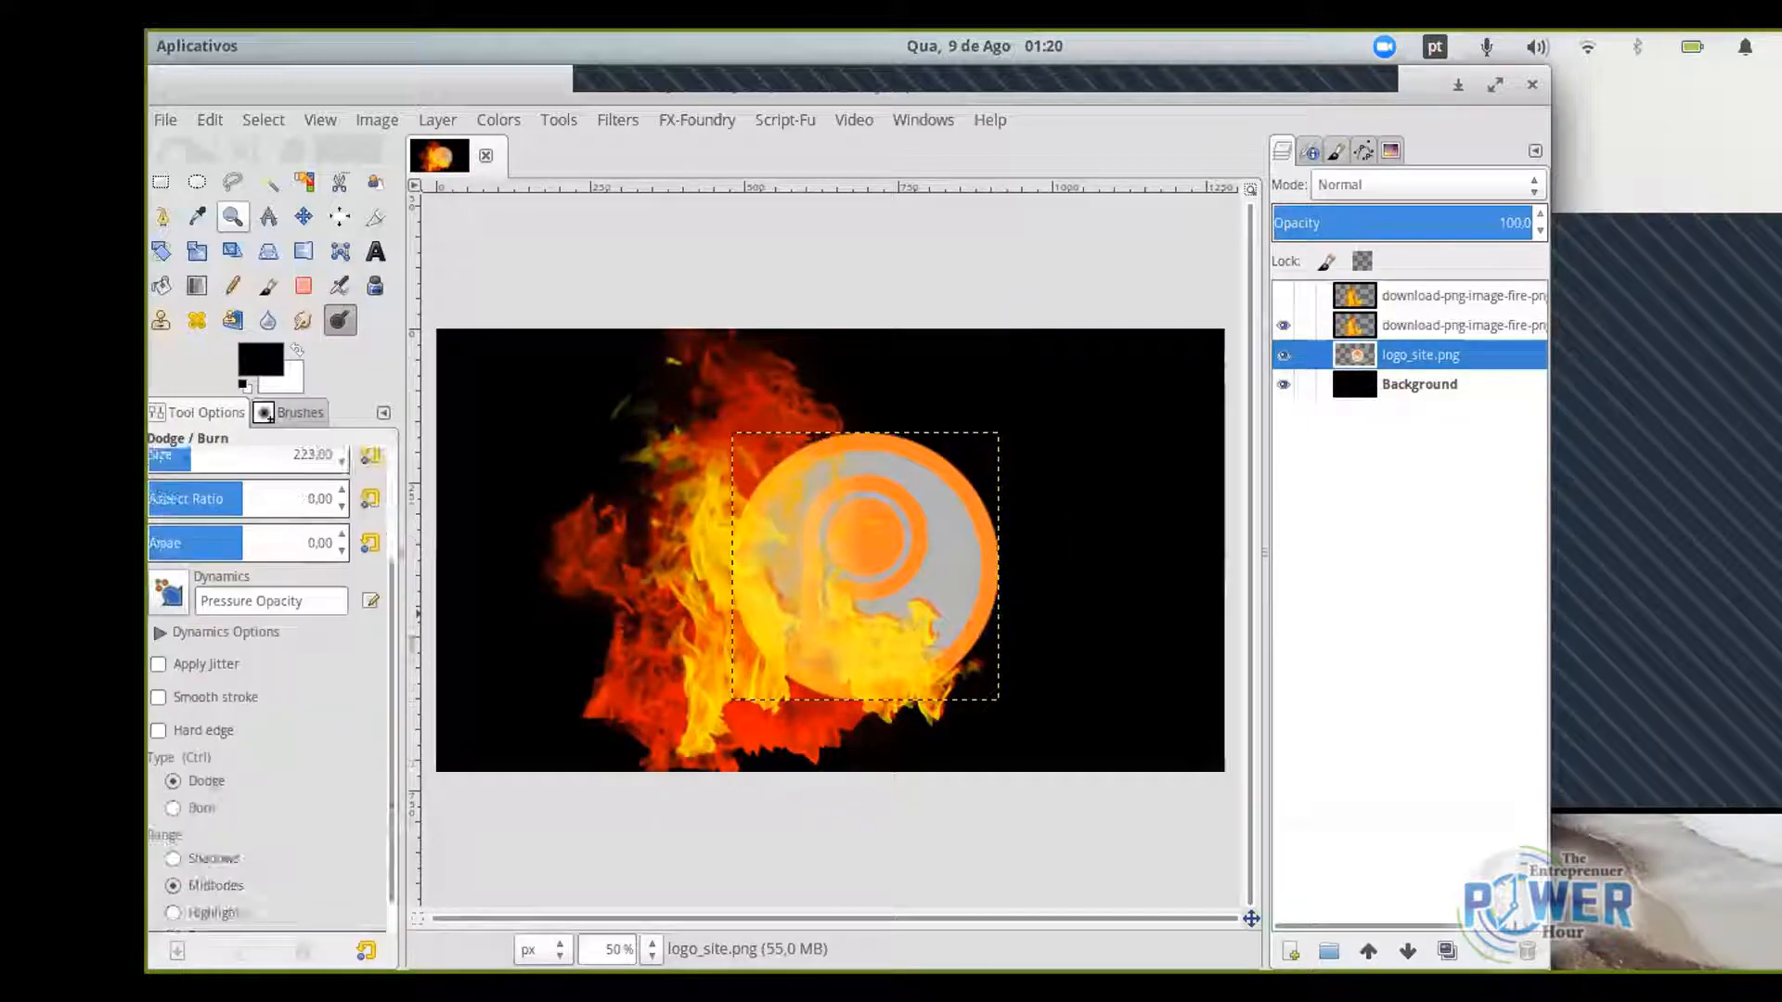
pyautogui.click(191, 780)
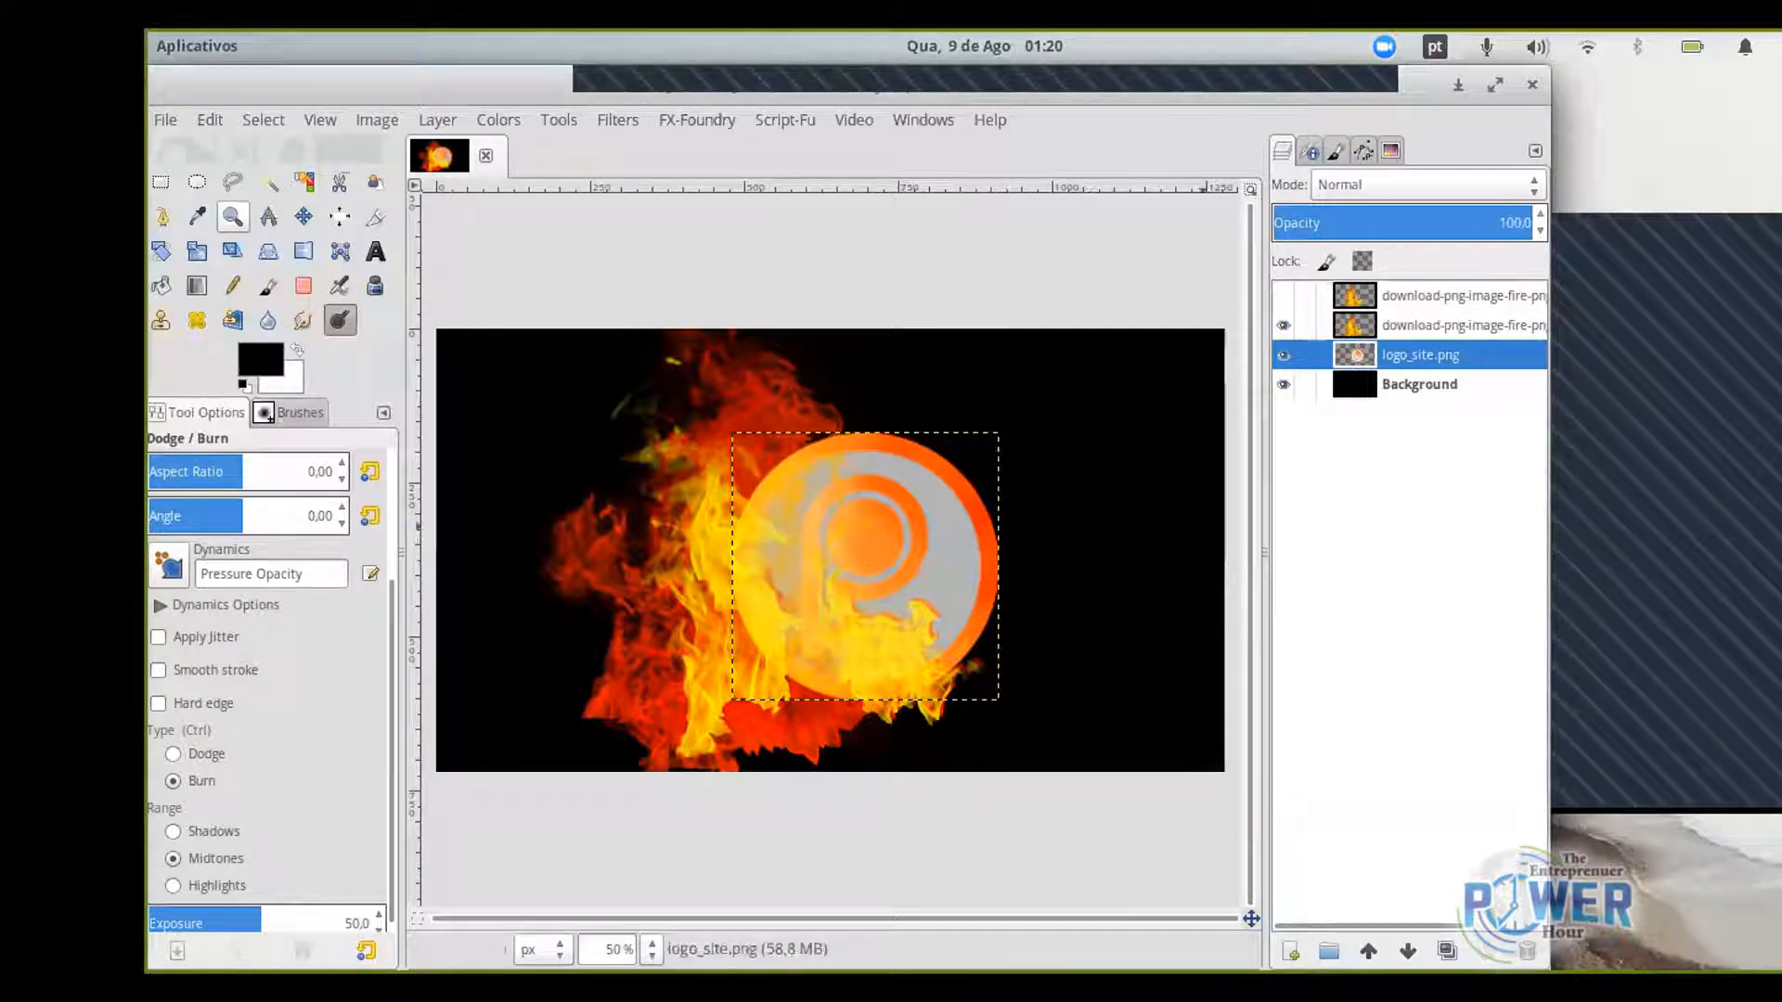
# Check the shaded logo with the lower fire layer hidden, show that layer again, and compare with the top fire layer toggled.
pyautogui.click(1283, 325)
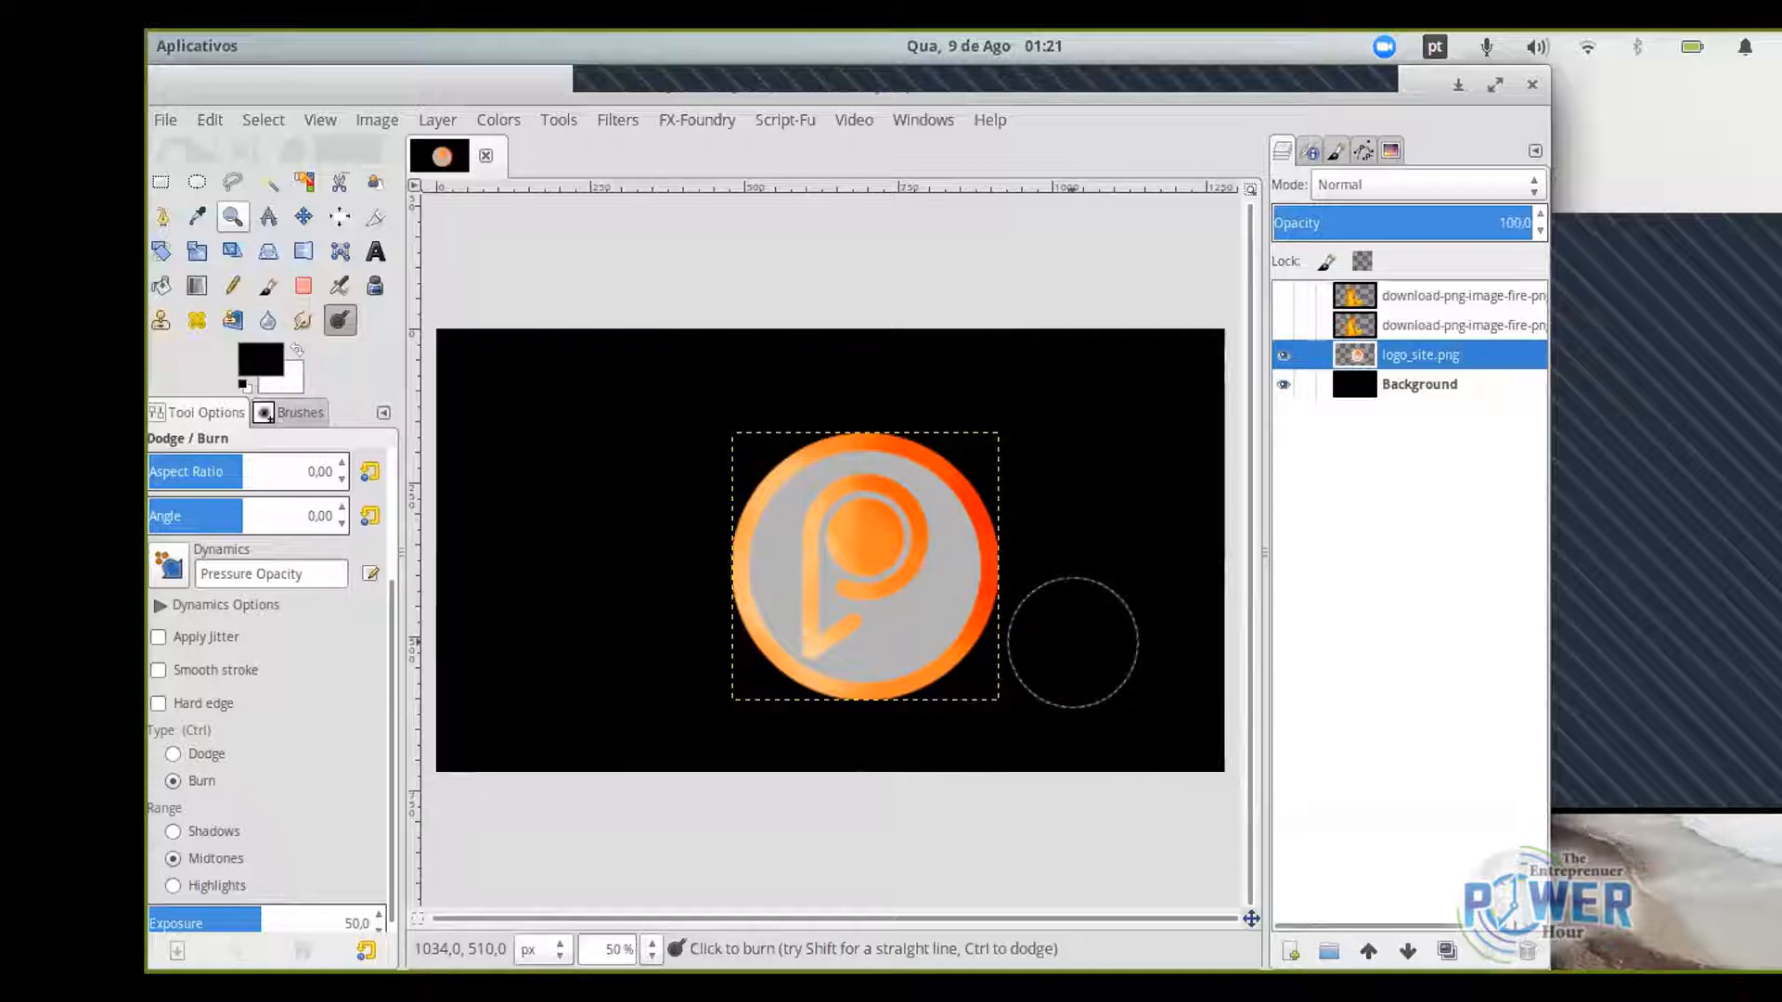
pyautogui.click(1353, 325)
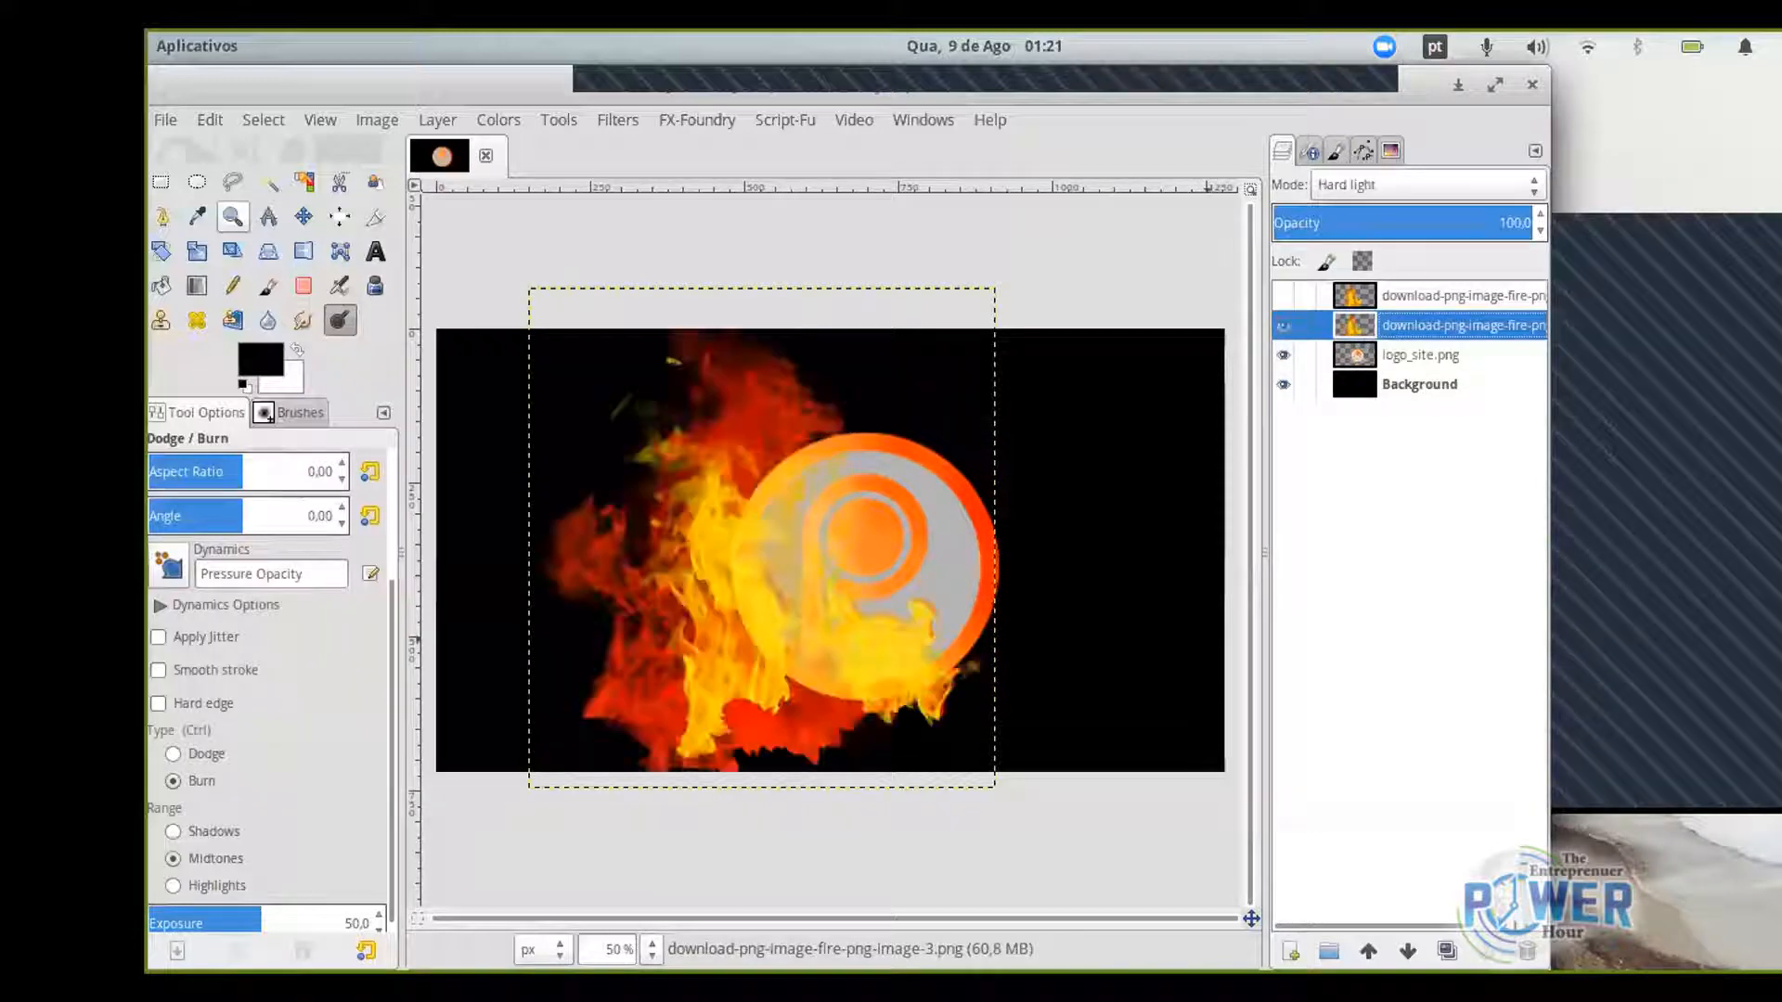
pyautogui.click(1283, 325)
pyautogui.click(1283, 296)
pyautogui.click(1284, 296)
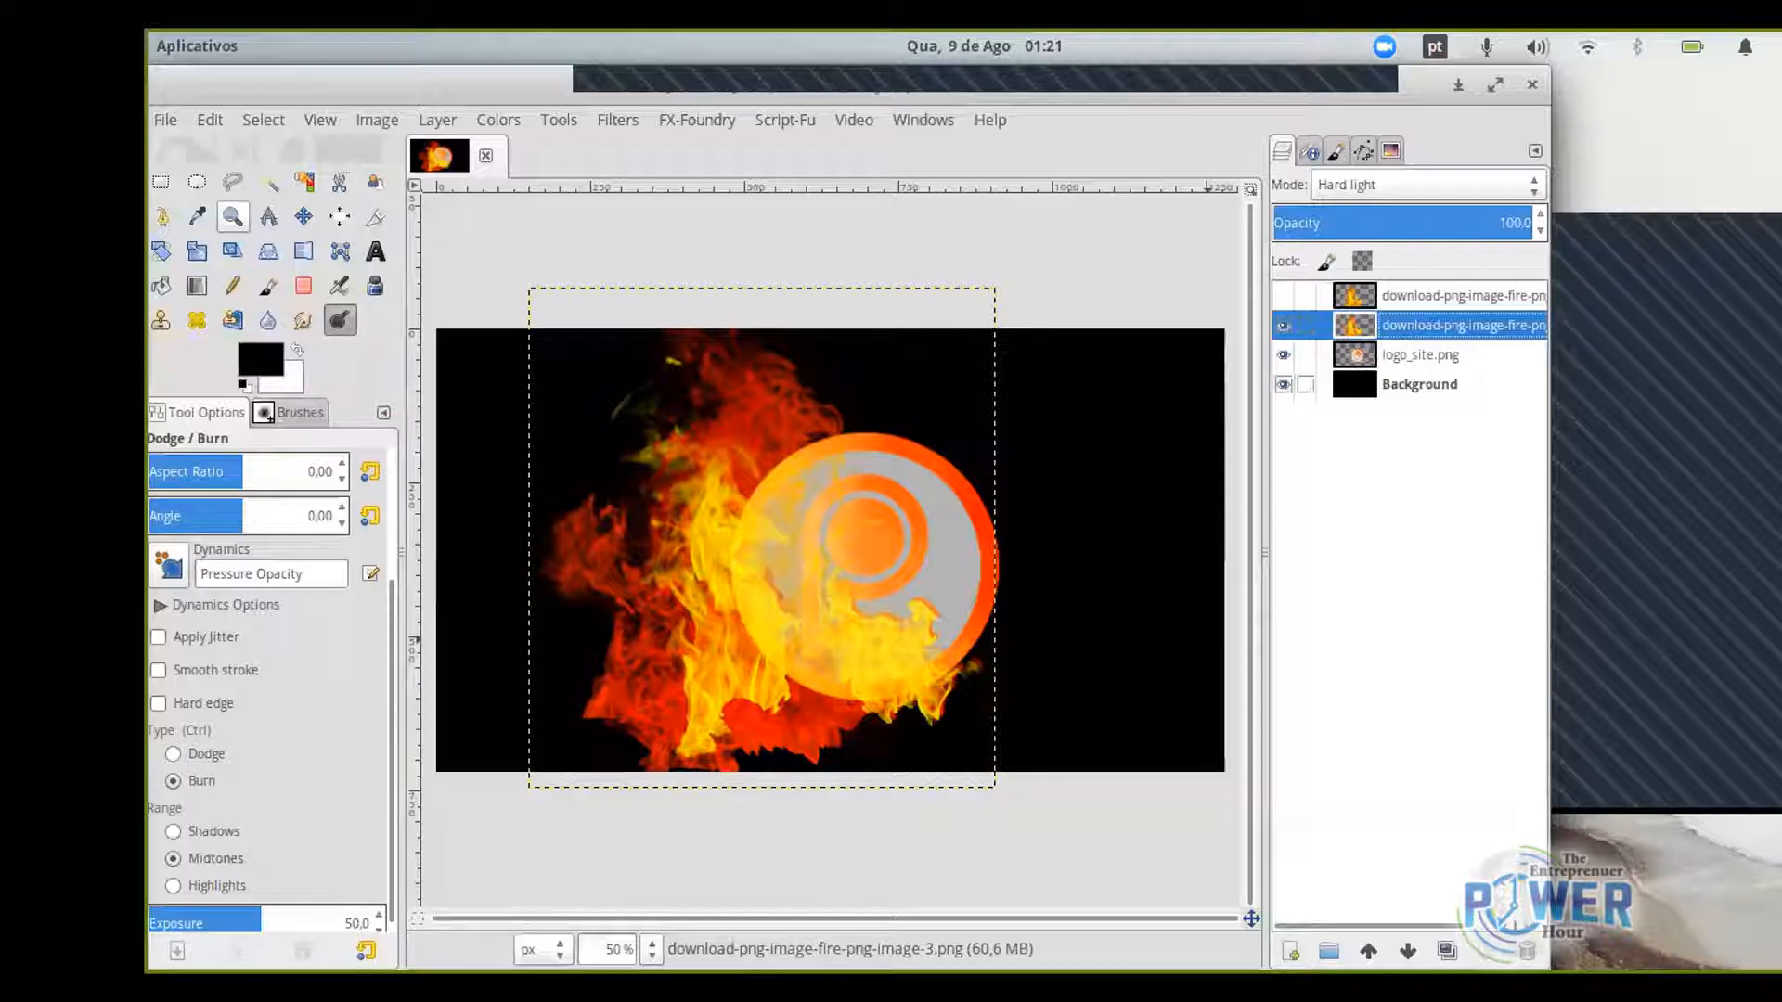
# Add a transparent 1280 × 720 px layer directly above the Background layer.
pyautogui.click(1299, 384)
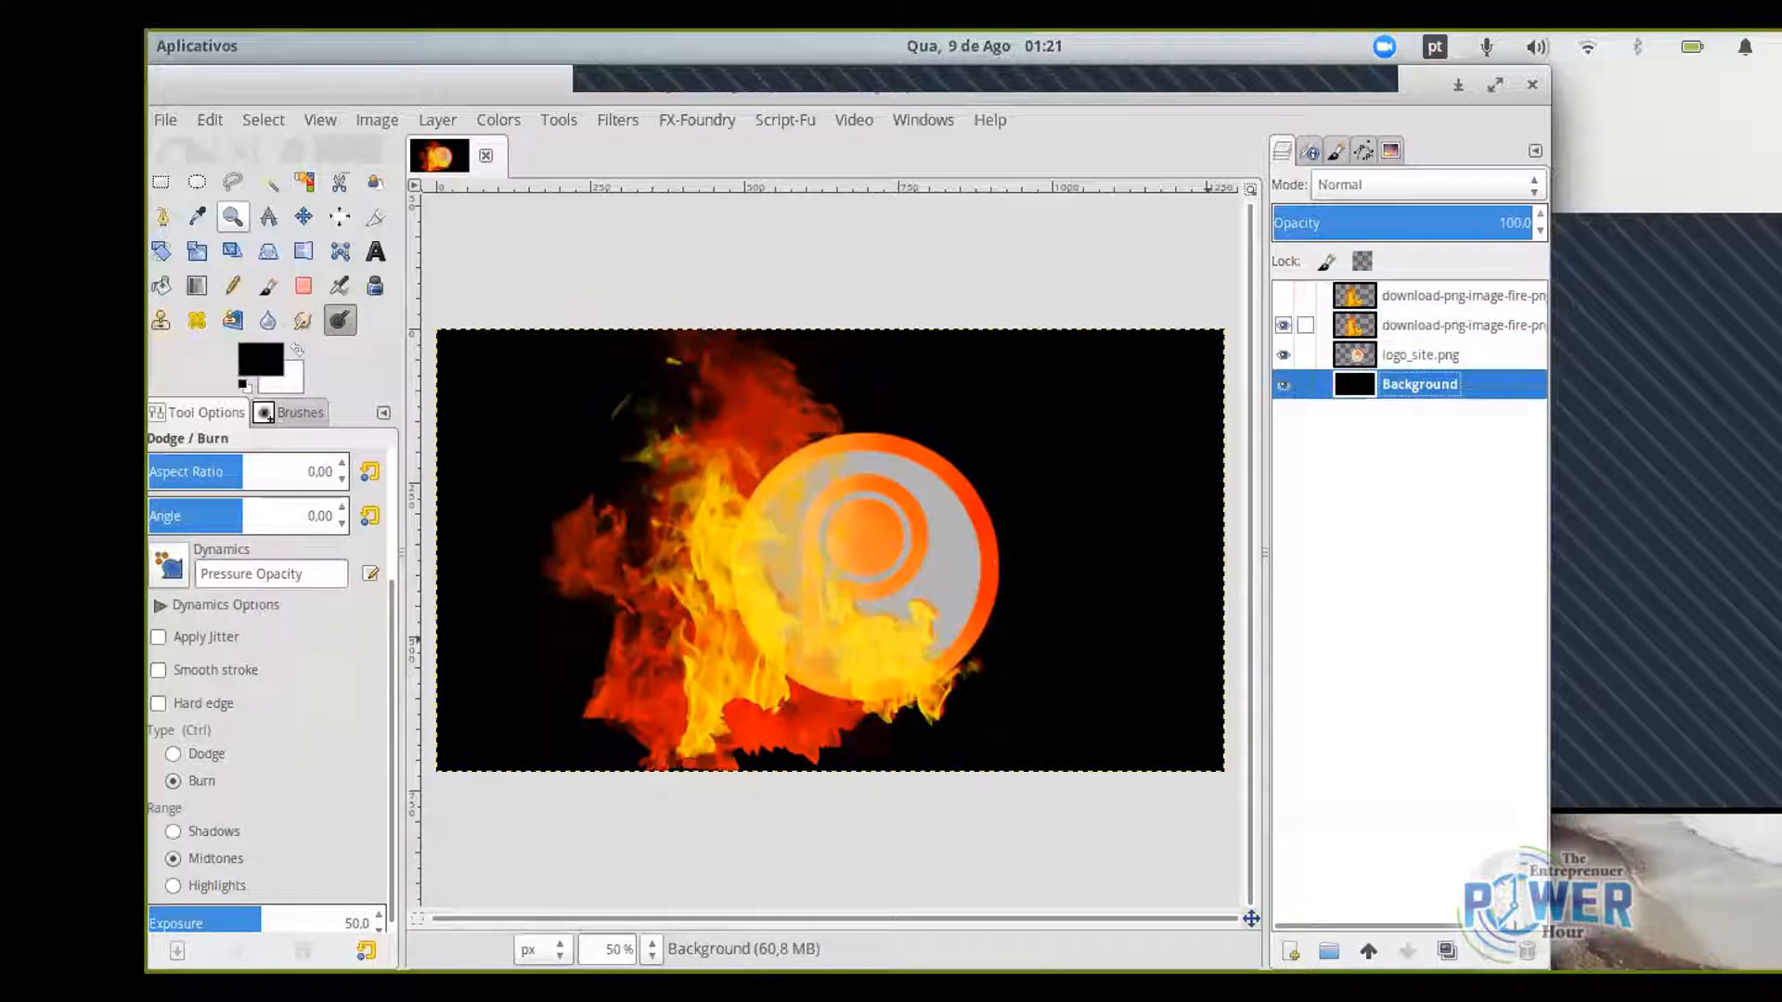
pyautogui.click(1290, 950)
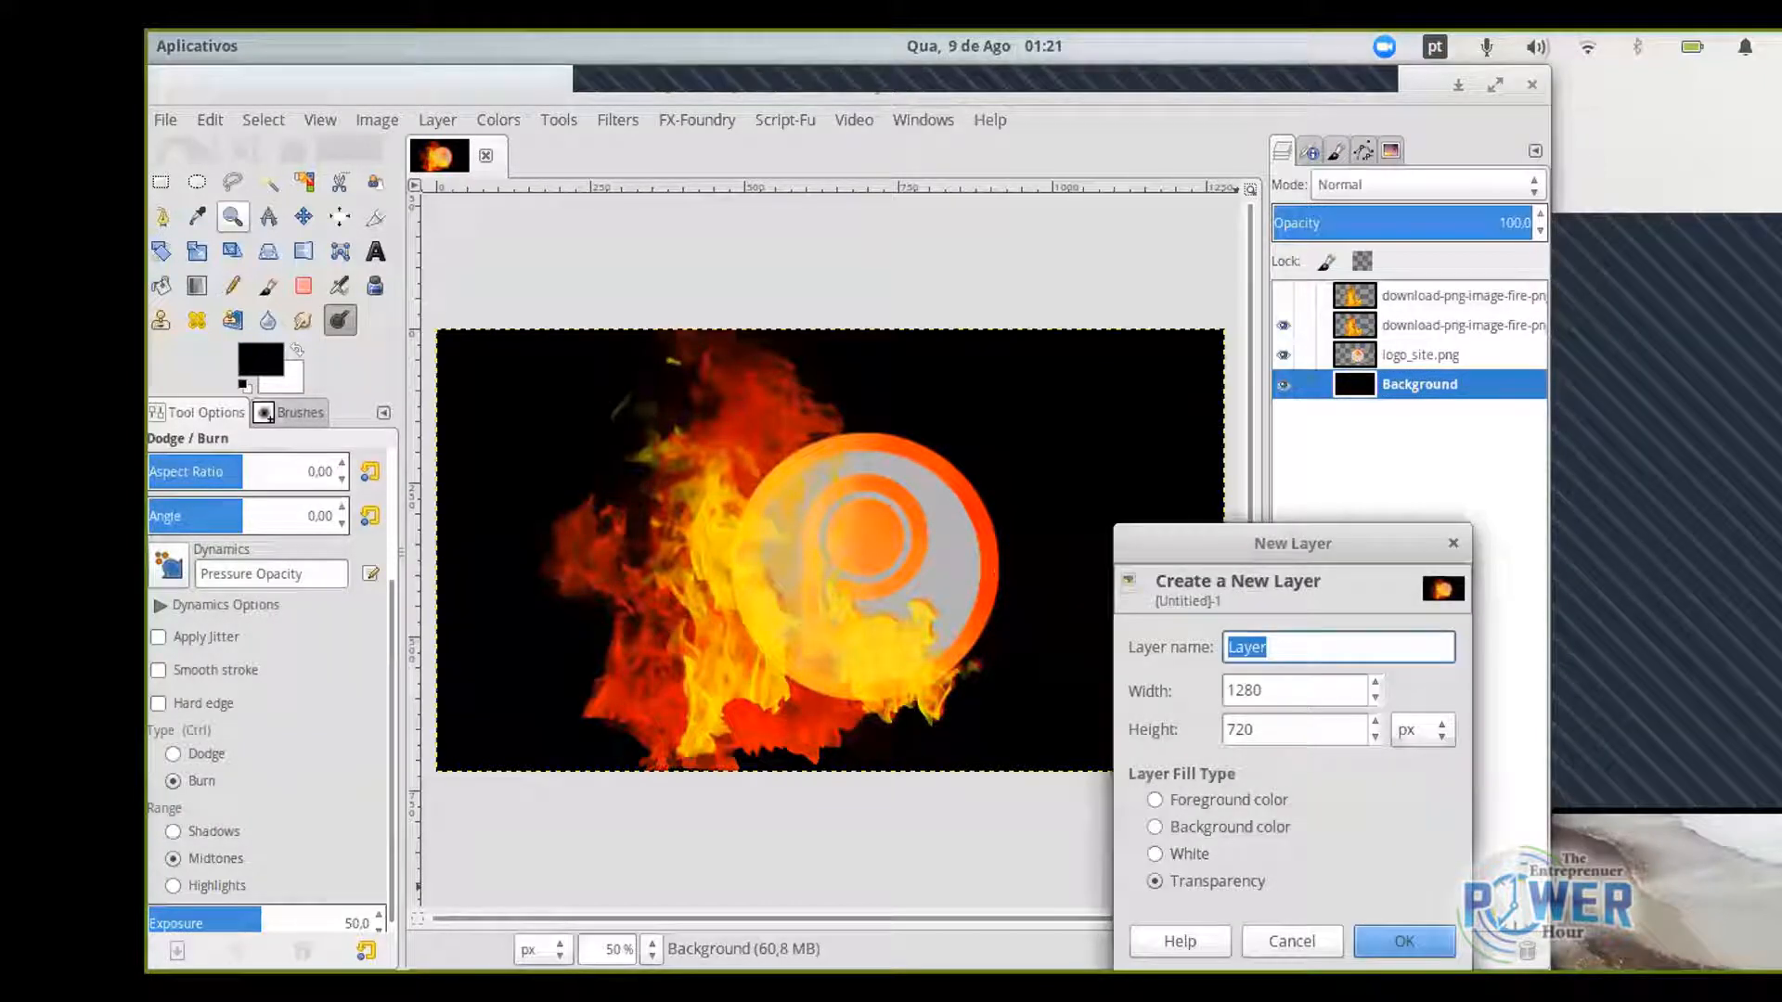
pyautogui.click(1403, 941)
# Set the foreground colour to blue 201fbe.
pyautogui.click(261, 359)
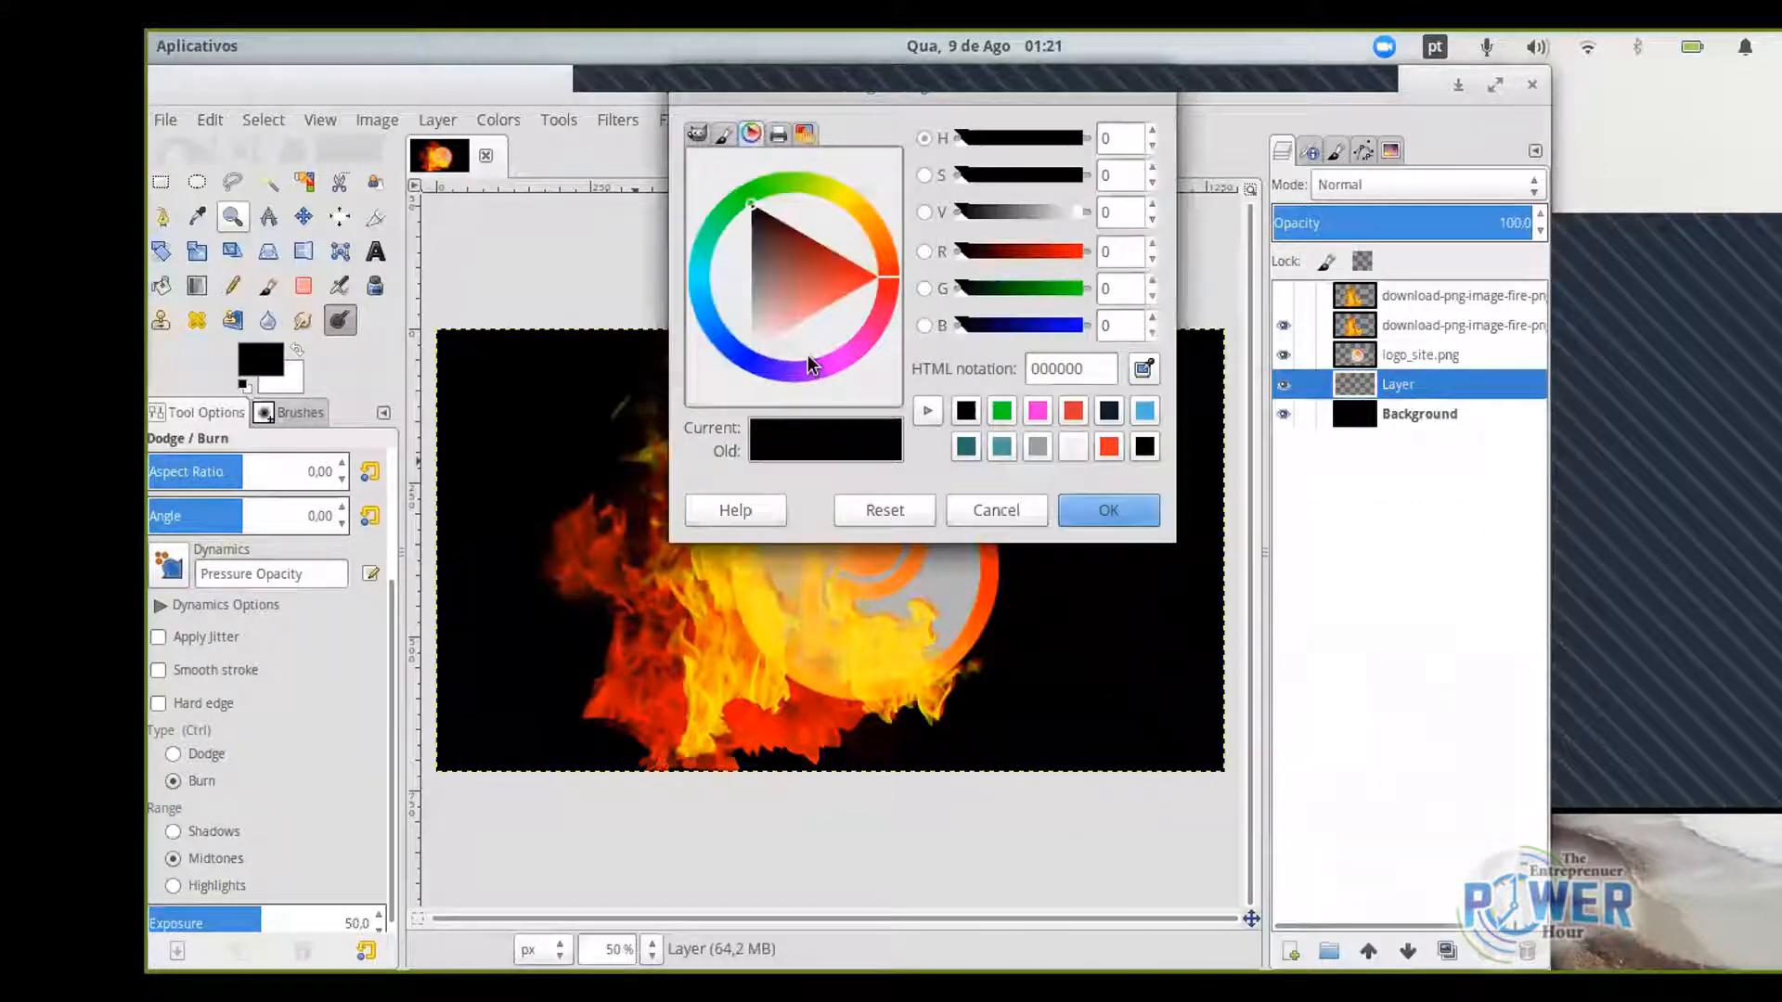
pyautogui.click(749, 362)
pyautogui.click(783, 313)
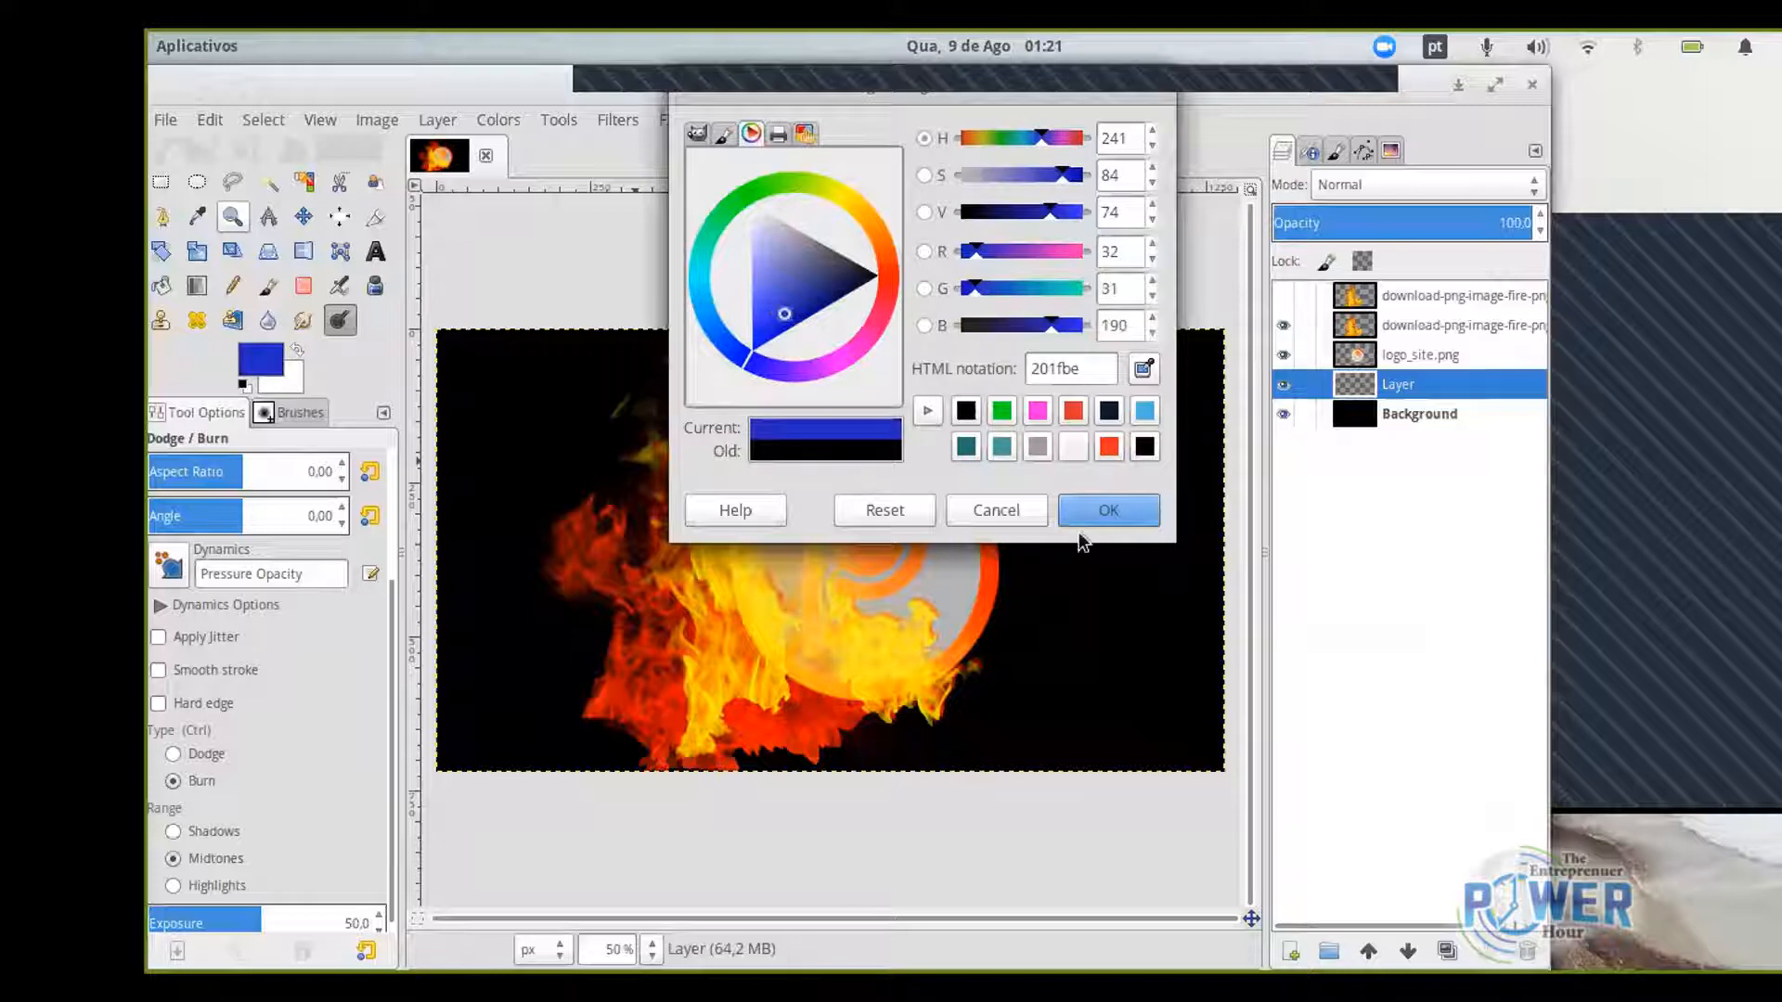
pyautogui.click(1109, 513)
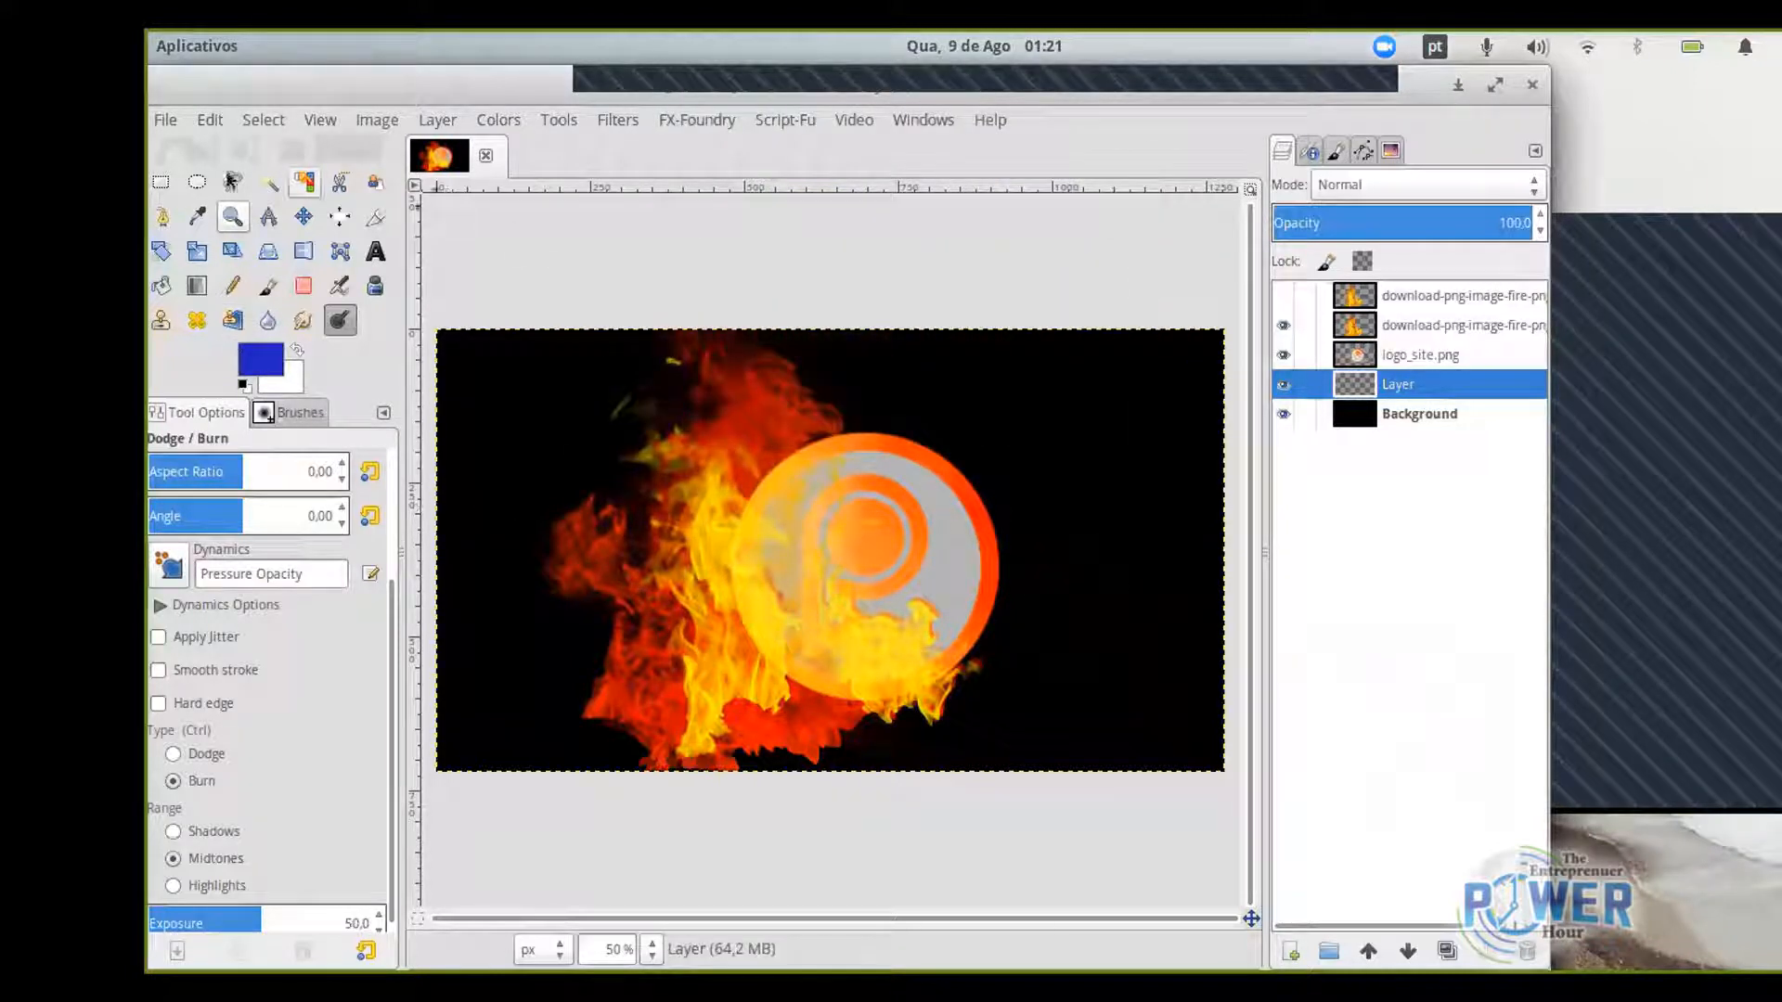
# Draw a circular selection about 174 px wide beside the logo's upper right, fill it with the foreground colour, and deselect.
pyautogui.click(197, 182)
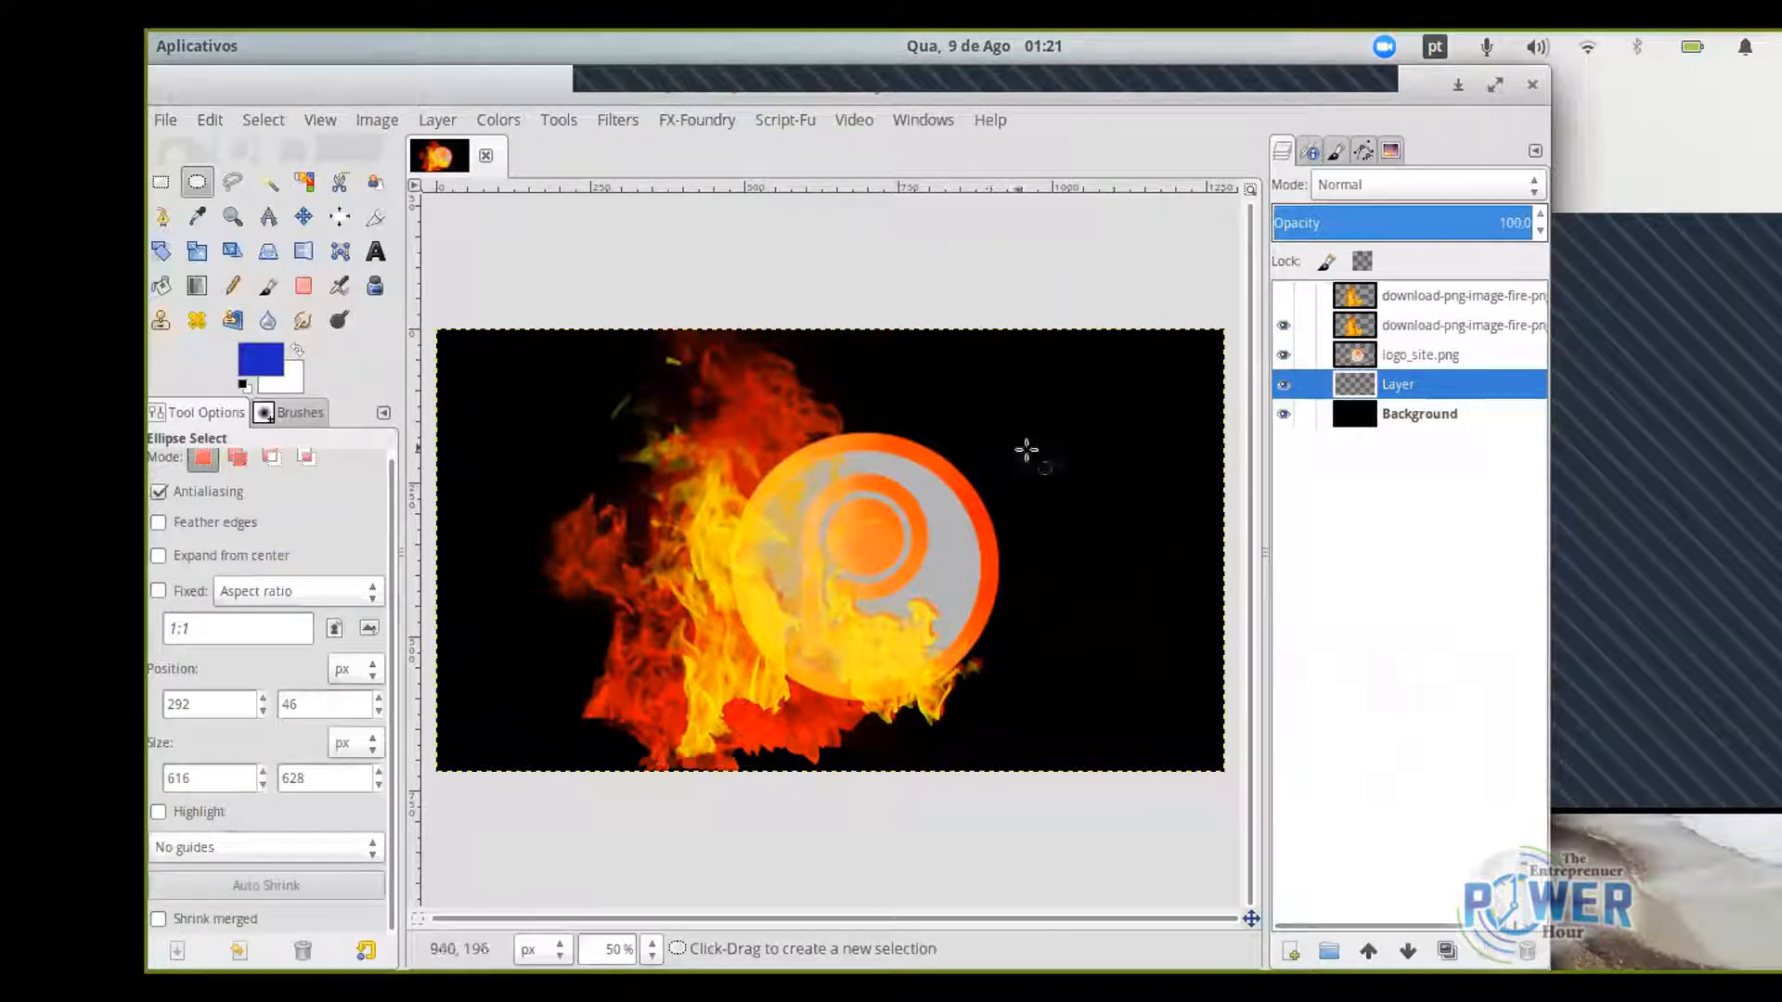
pyautogui.moveTo(1000, 432); pyautogui.dragTo(1105, 537)
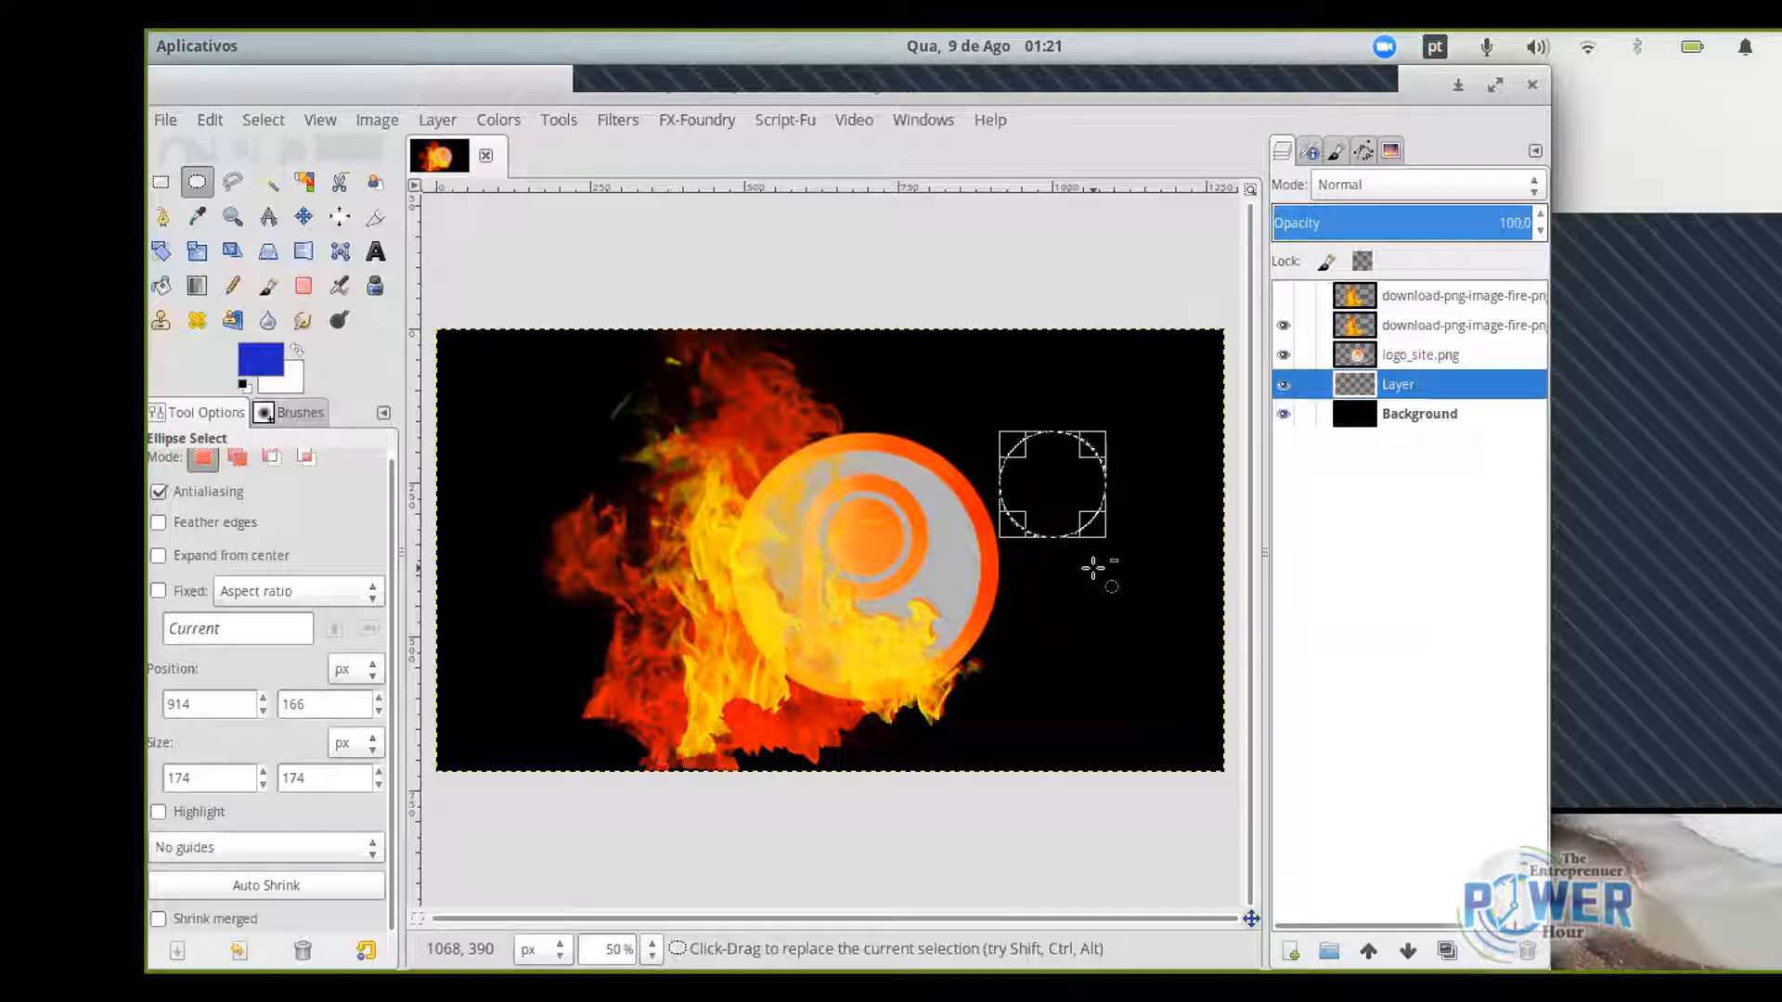
pyautogui.hotkey('ctrl', ',')
pyautogui.click(1093, 568)
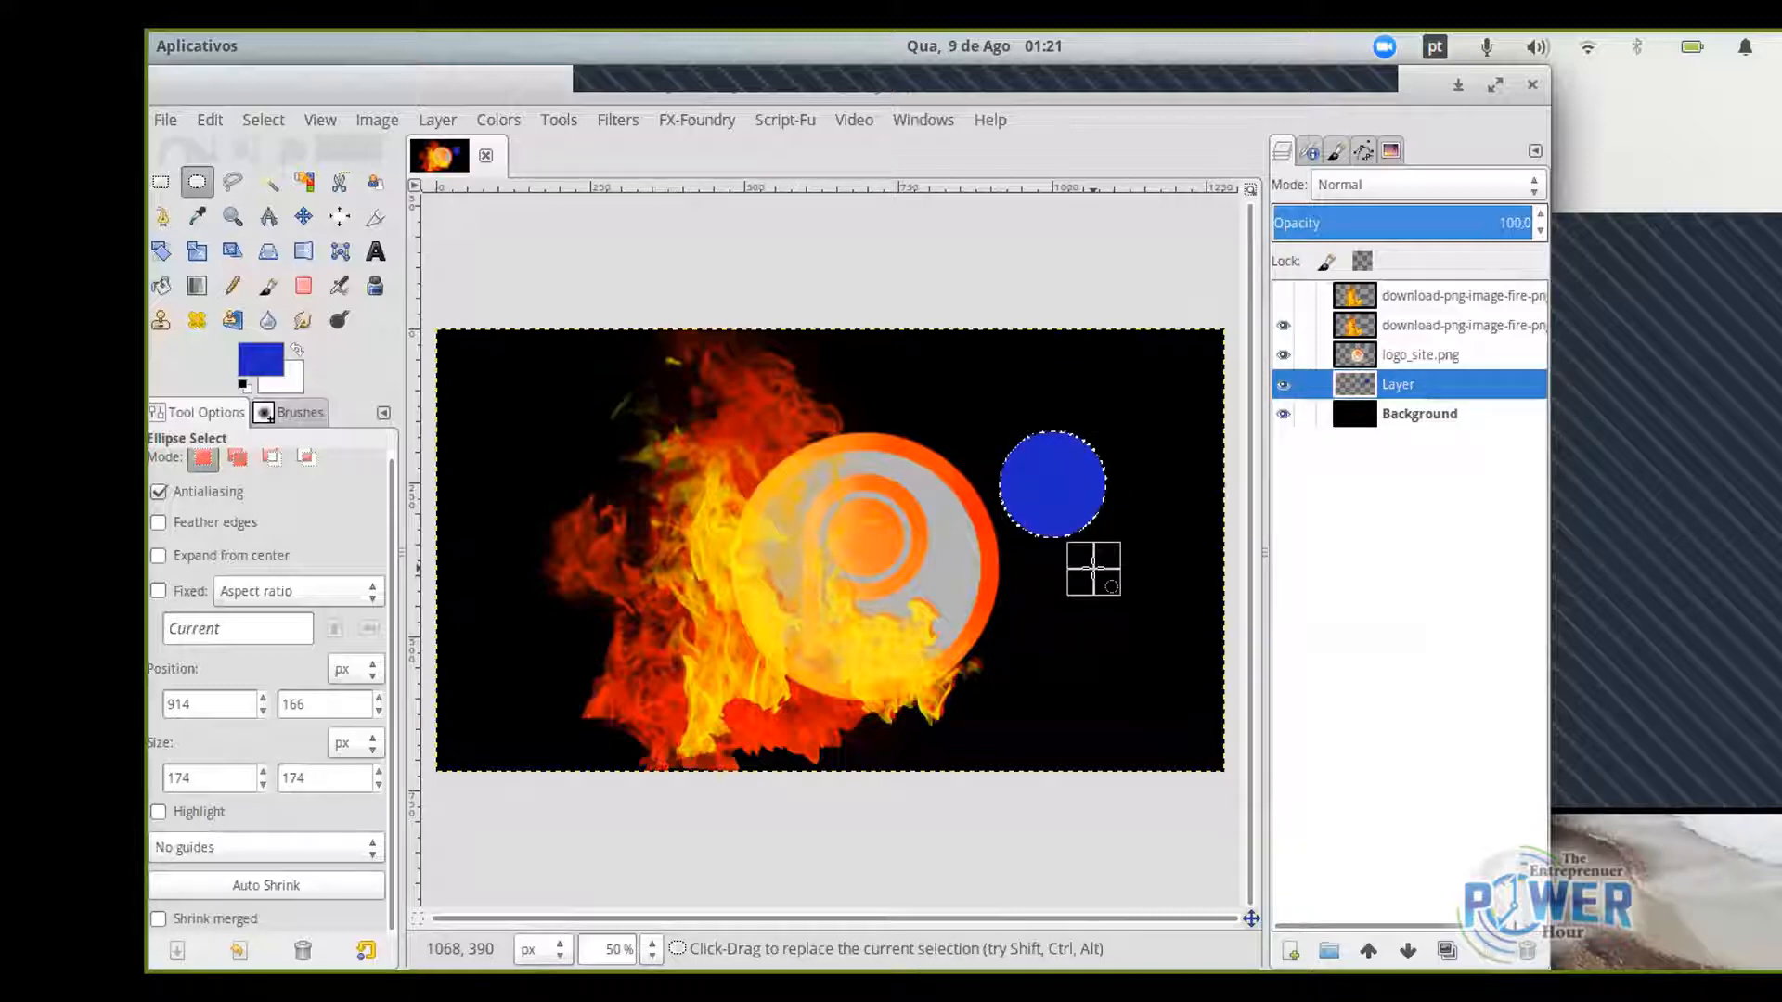
# Move the blue circle so it overlaps the logo's right edge, and raise its layer to the top of the stack.
pyautogui.click(303, 216)
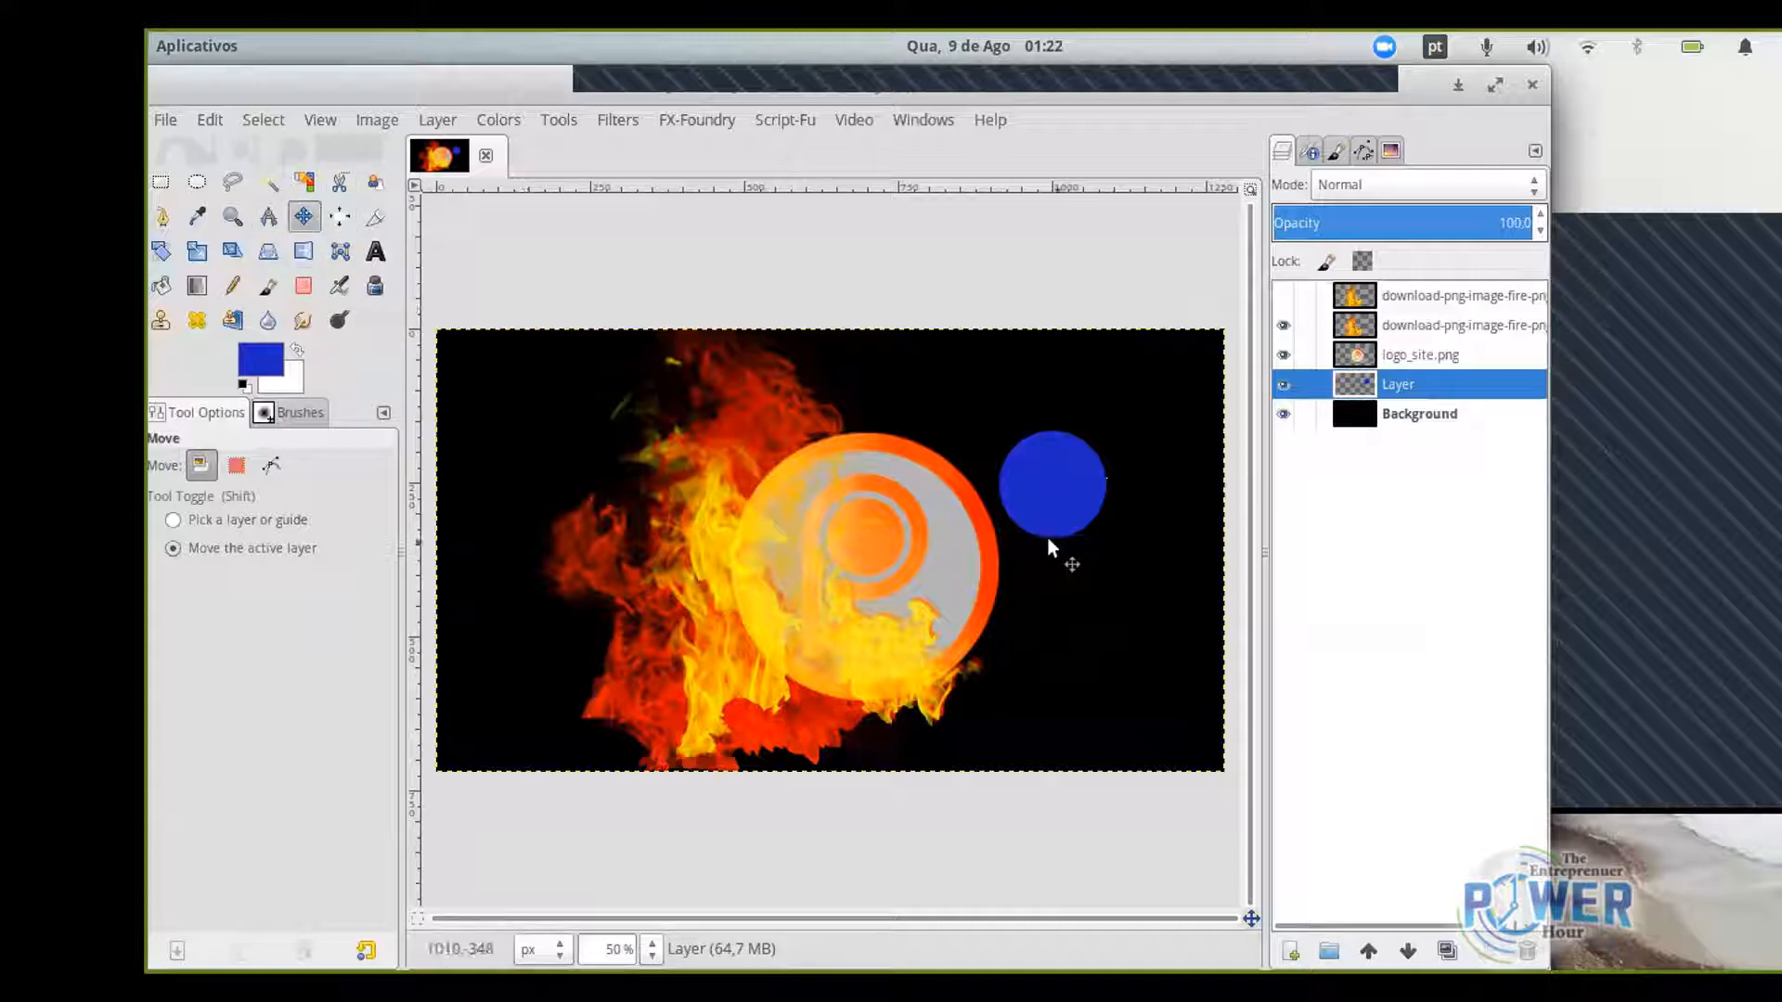
pyautogui.moveTo(1065, 519); pyautogui.dragTo(991, 542)
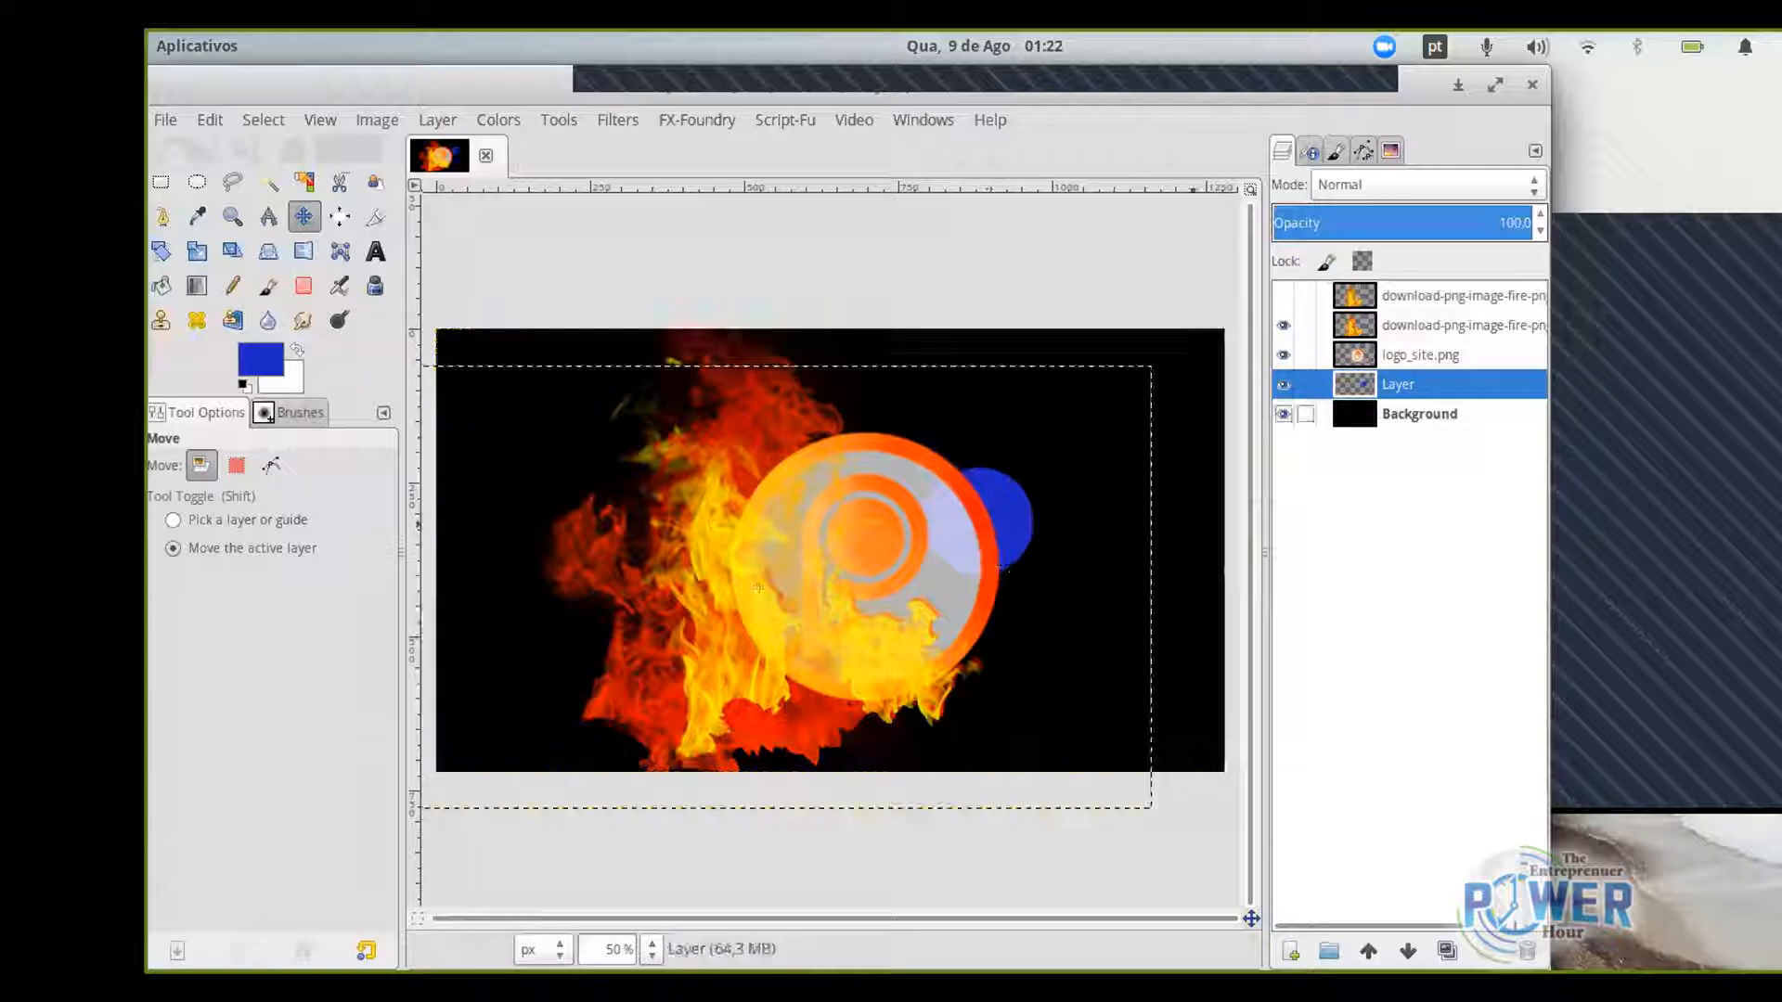
pyautogui.moveTo(1401, 384); pyautogui.dragTo(1433, 295)
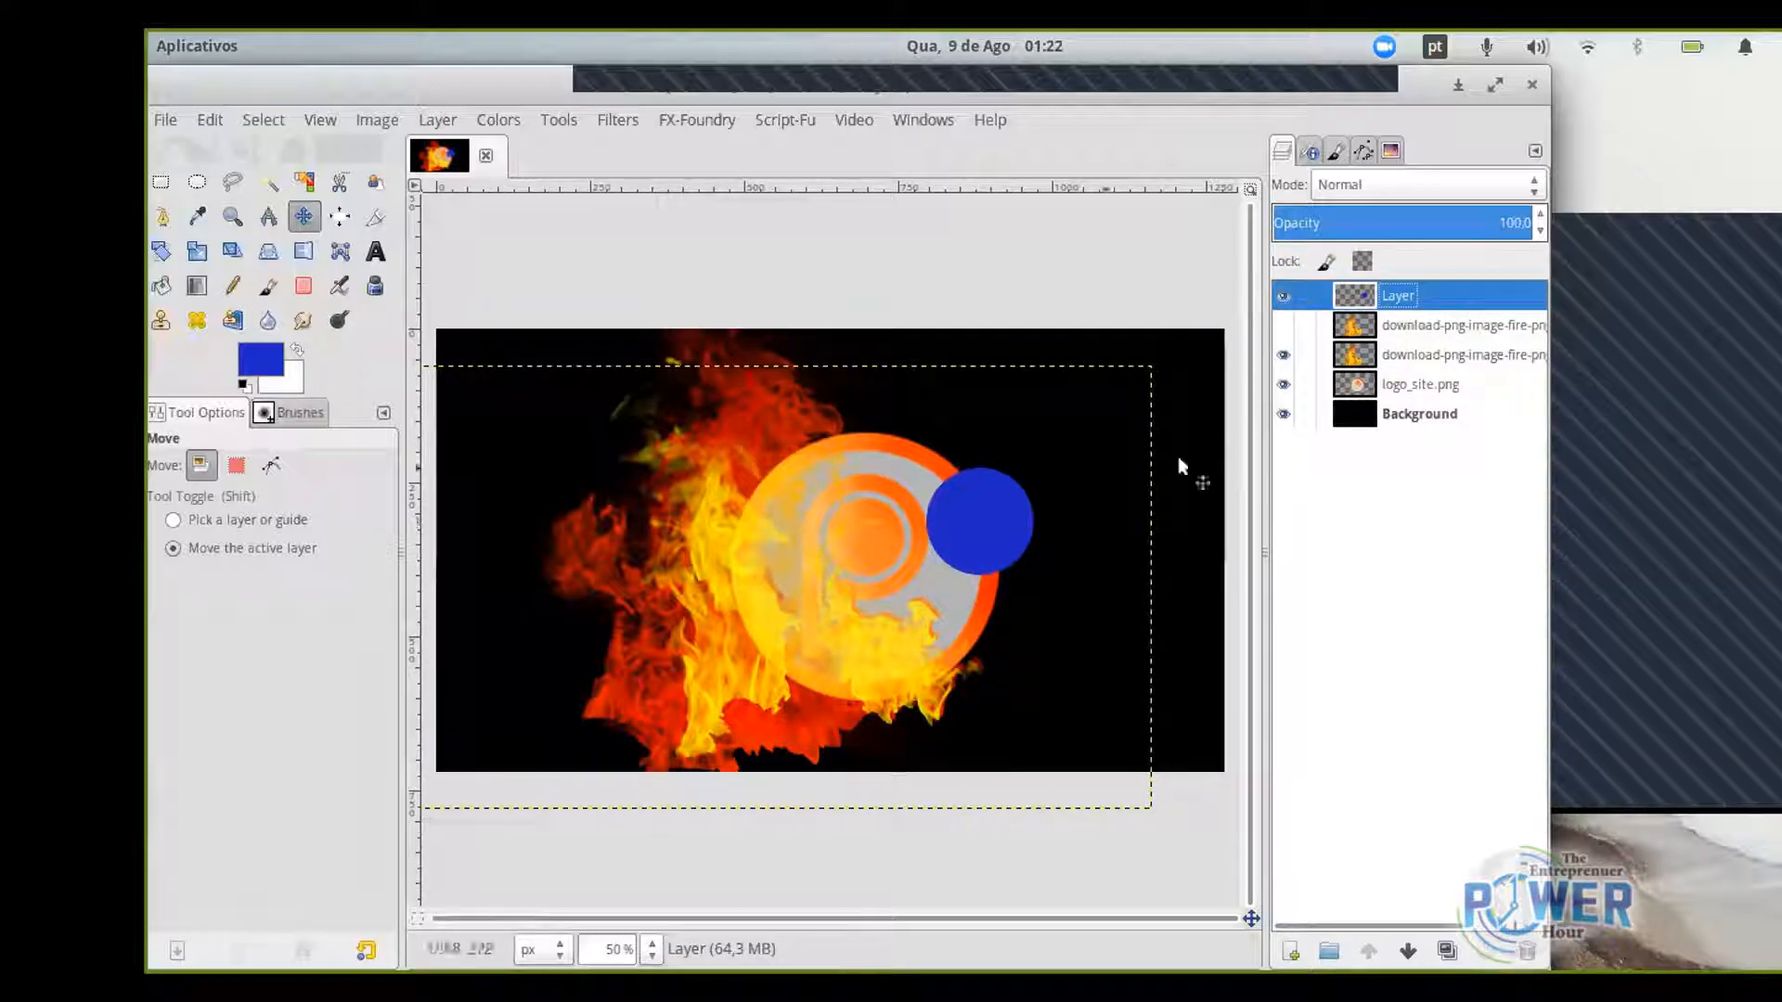
# Place the circle's layer back between the logo and Background layers, and move the circle clear of the logo's upper right.
pyautogui.moveTo(1401, 295); pyautogui.dragTo(1461, 297)
pyautogui.moveTo(1397, 295); pyautogui.dragTo(1448, 407)
pyautogui.moveTo(1045, 506)
pyautogui.mouseDown()
pyautogui.moveTo(1082, 466)
pyautogui.moveTo(1053, 477)
pyautogui.mouseUp()
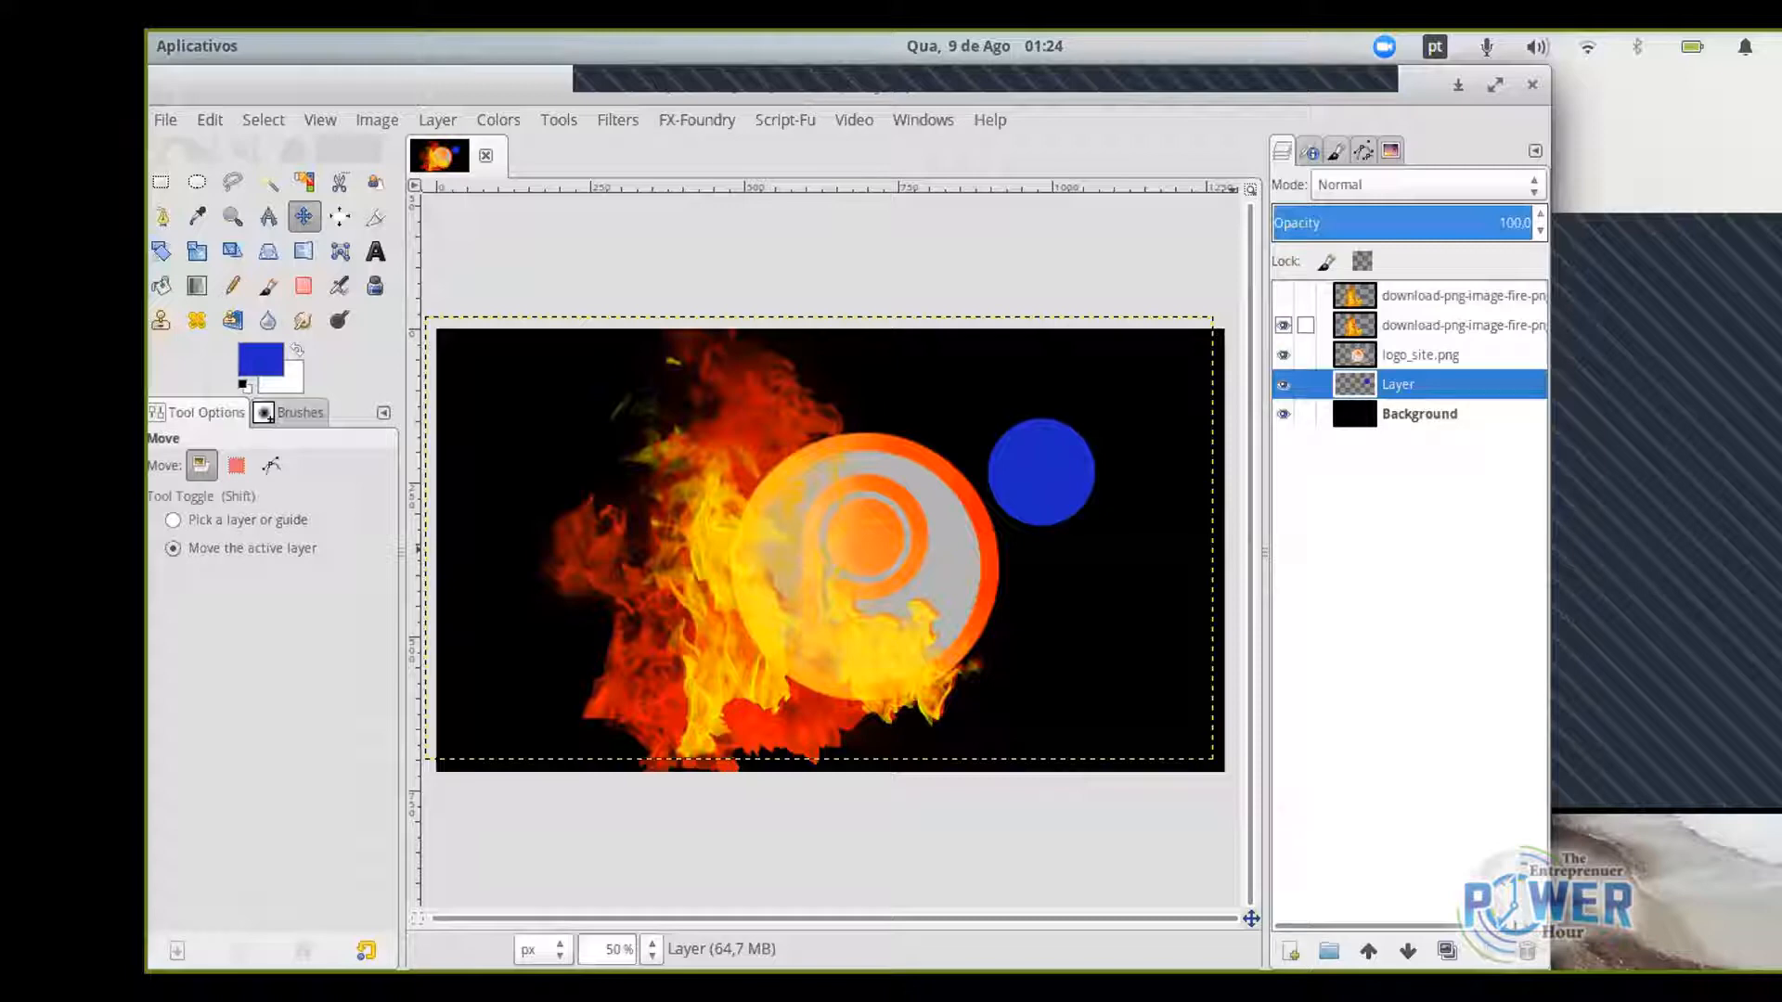
# Maximize the image window and view the composition at 100% zoom.
pyautogui.doubleClick(789, 97)
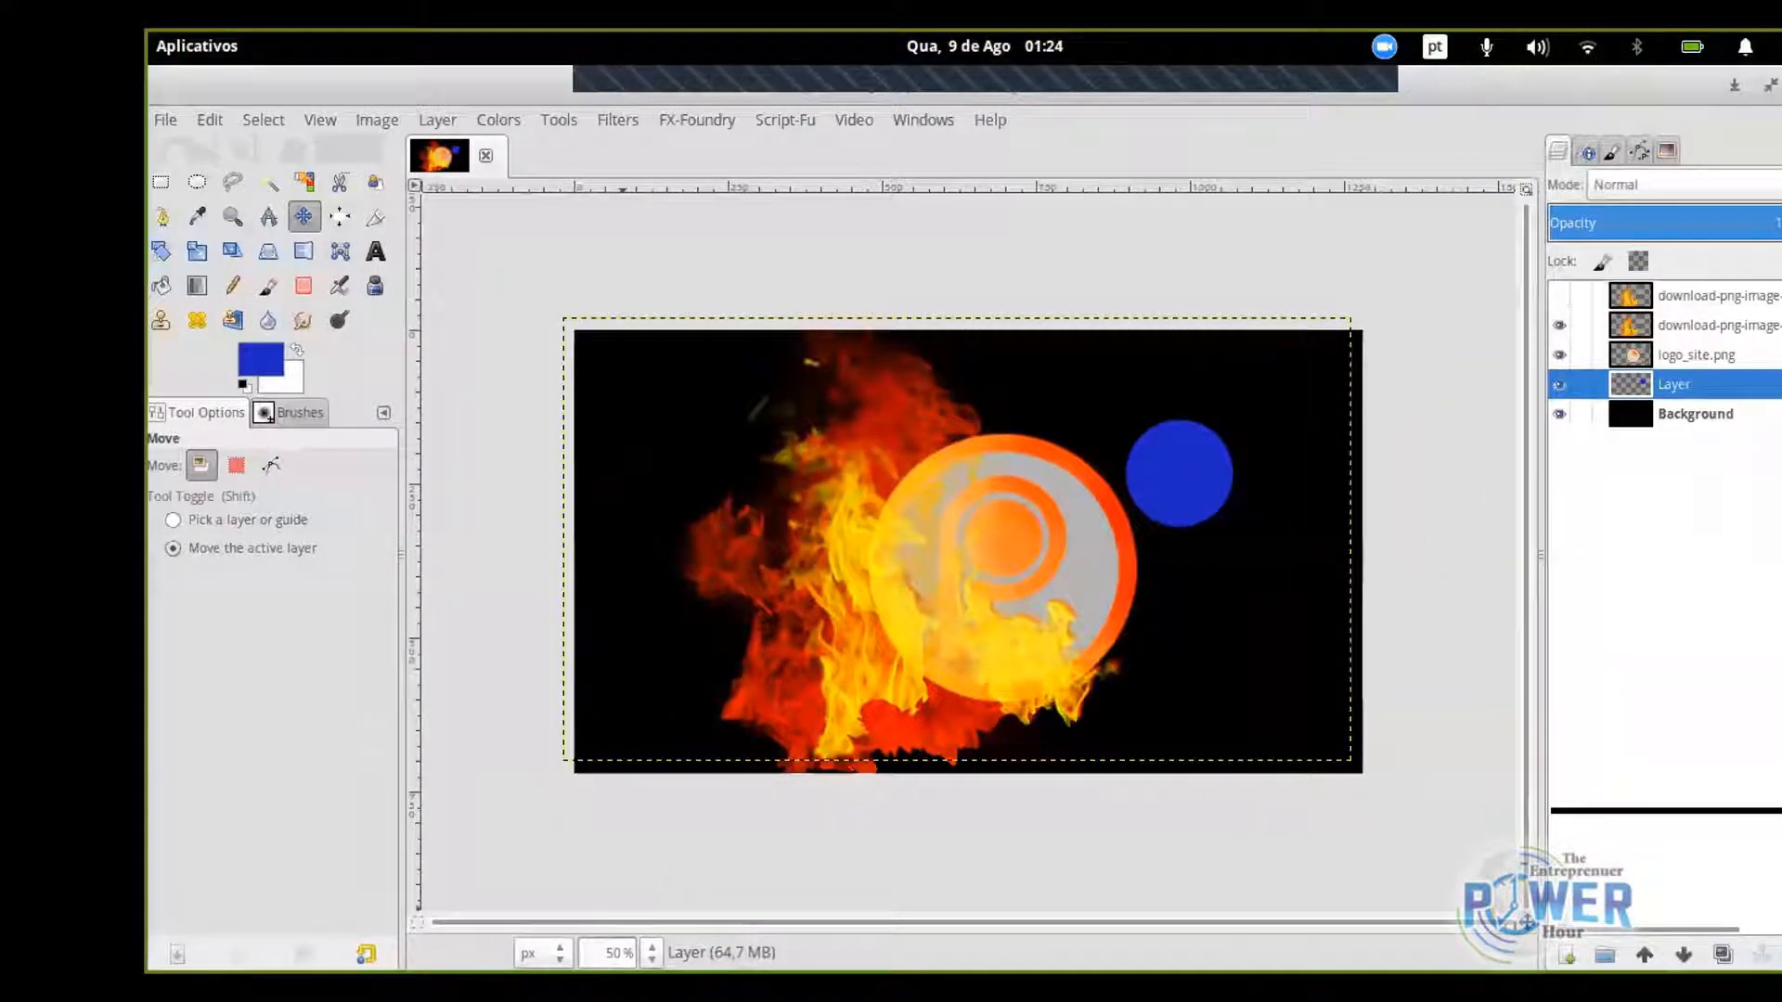
pyautogui.click(651, 952)
pyautogui.click(631, 786)
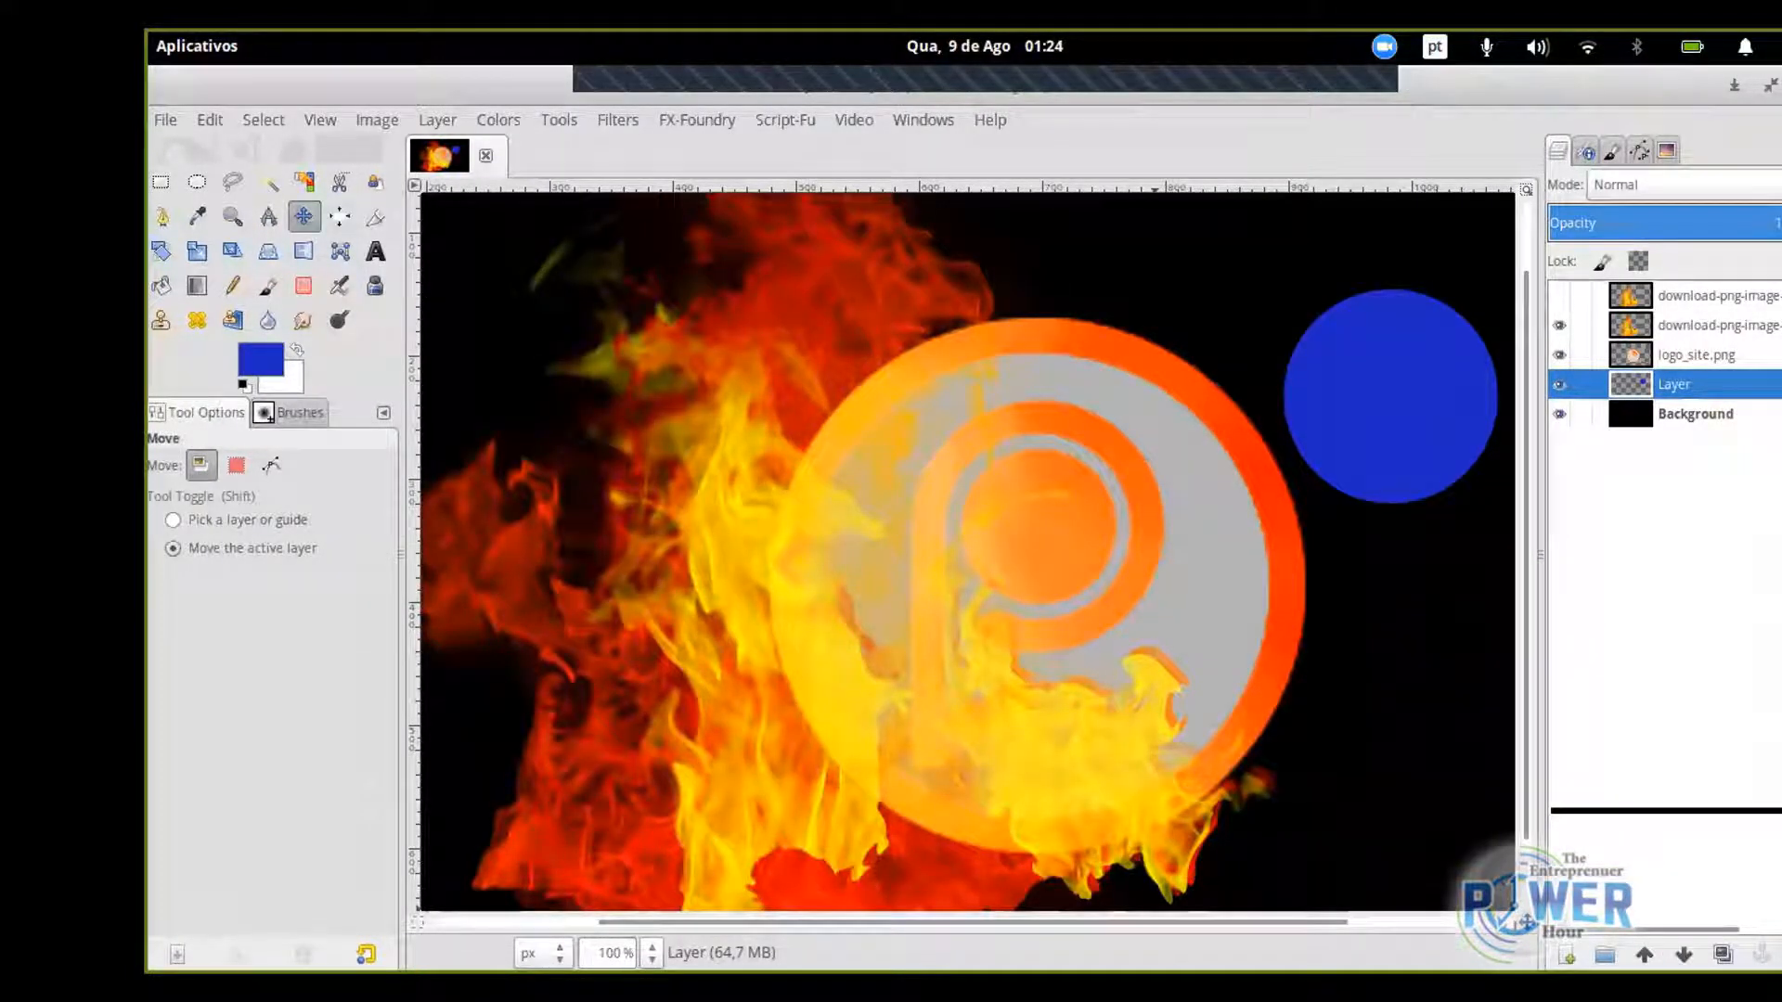
# Narrow the toolbox column and widen the Layers column to make room for the full layer names.
pyautogui.moveTo(1169, 922); pyautogui.dragTo(1216, 922)
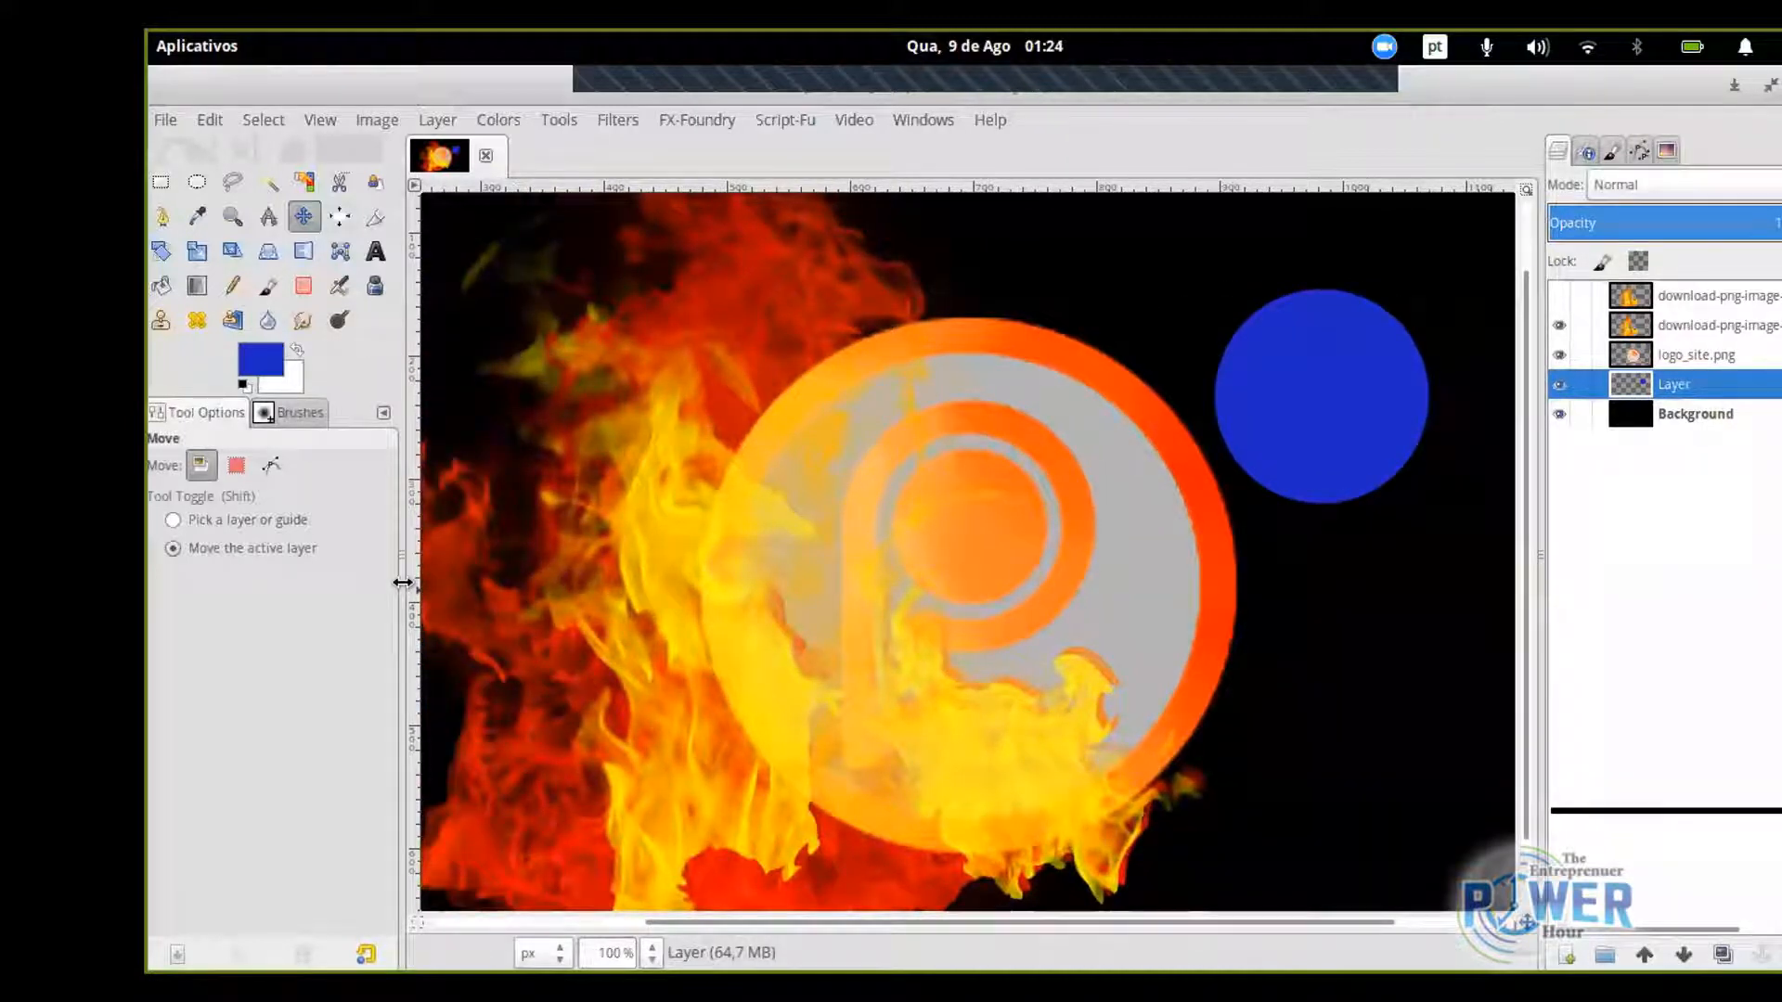
pyautogui.moveTo(402, 583); pyautogui.dragTo(351, 583)
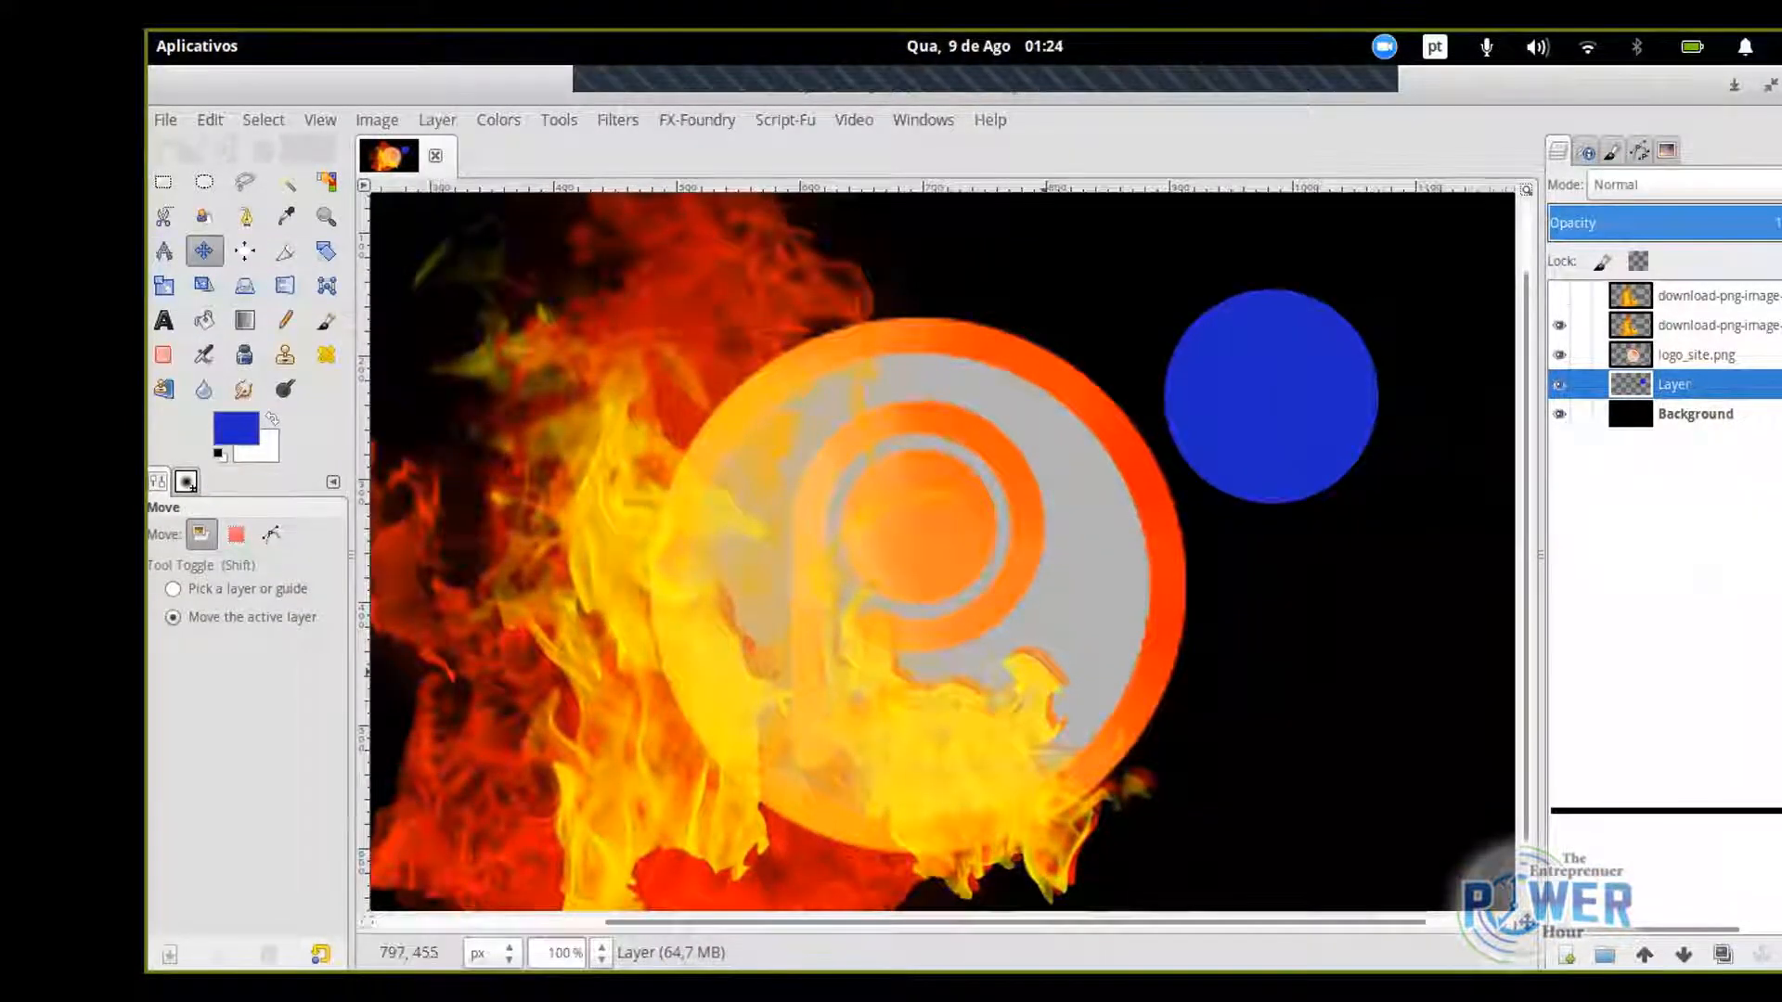
pyautogui.moveTo(1044, 670); pyautogui.dragTo(1145, 662)
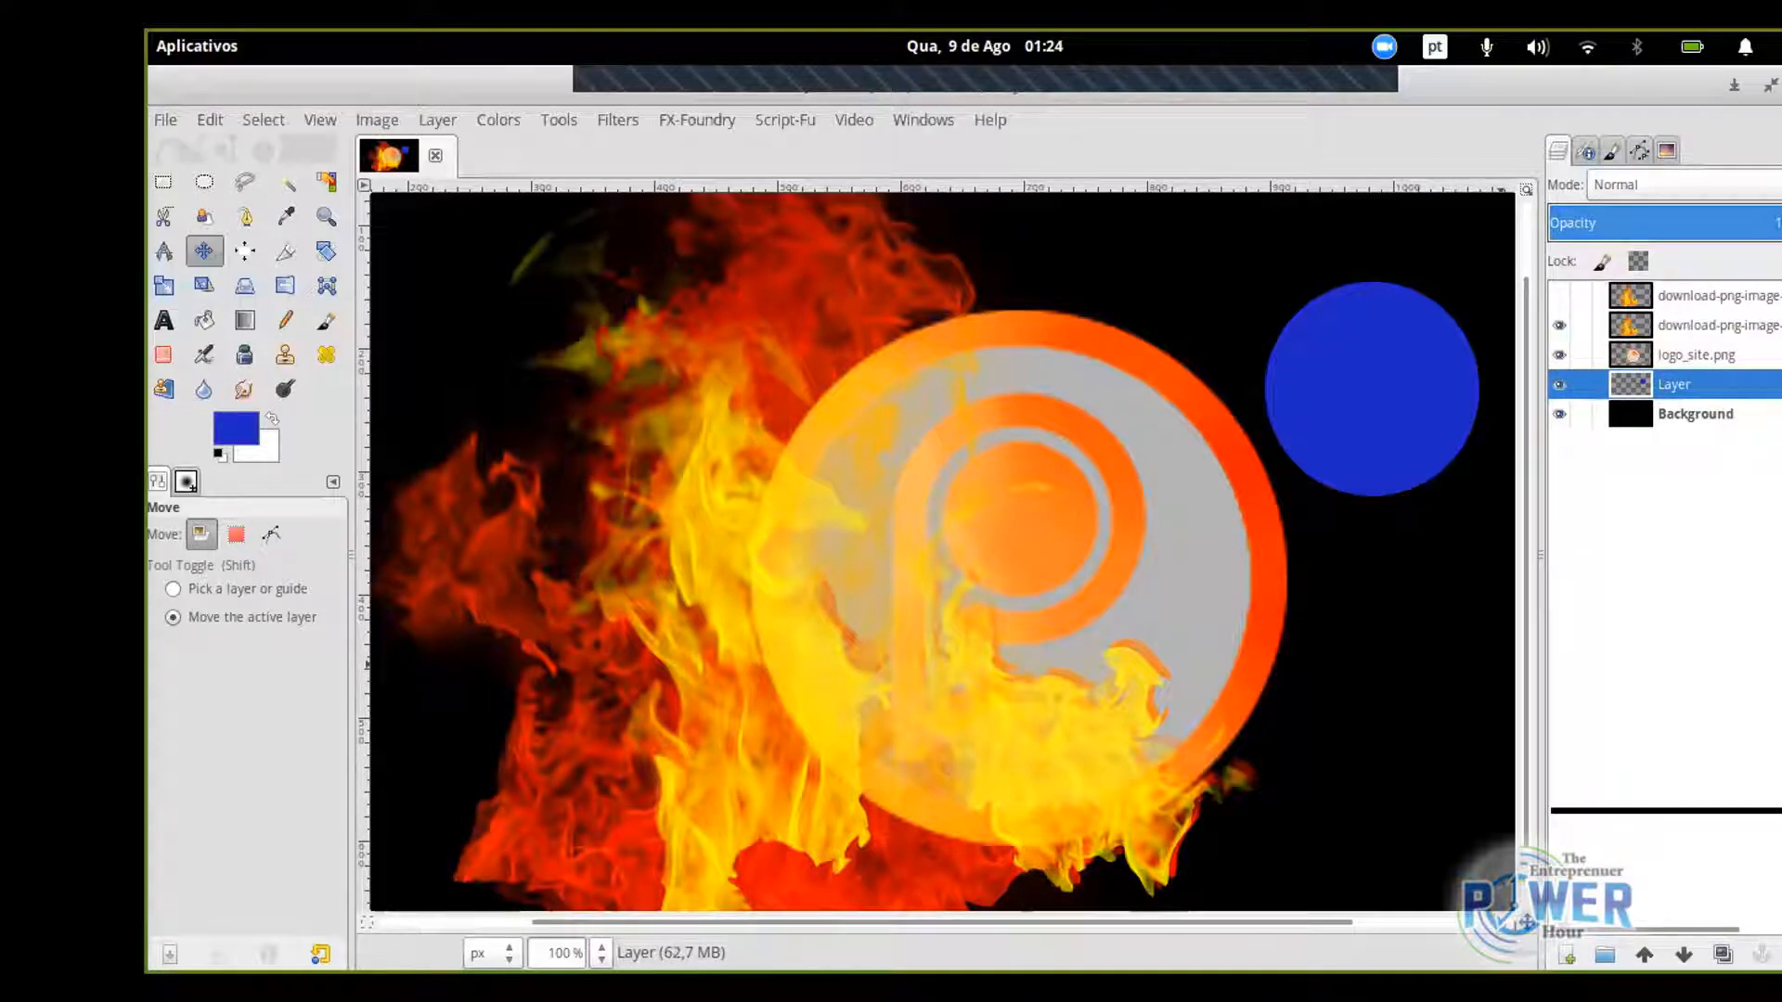
pyautogui.click(1570, 222)
pyautogui.moveTo(1570, 223); pyautogui.dragTo(1777, 223)
pyautogui.moveTo(1540, 665); pyautogui.dragTo(1429, 665)
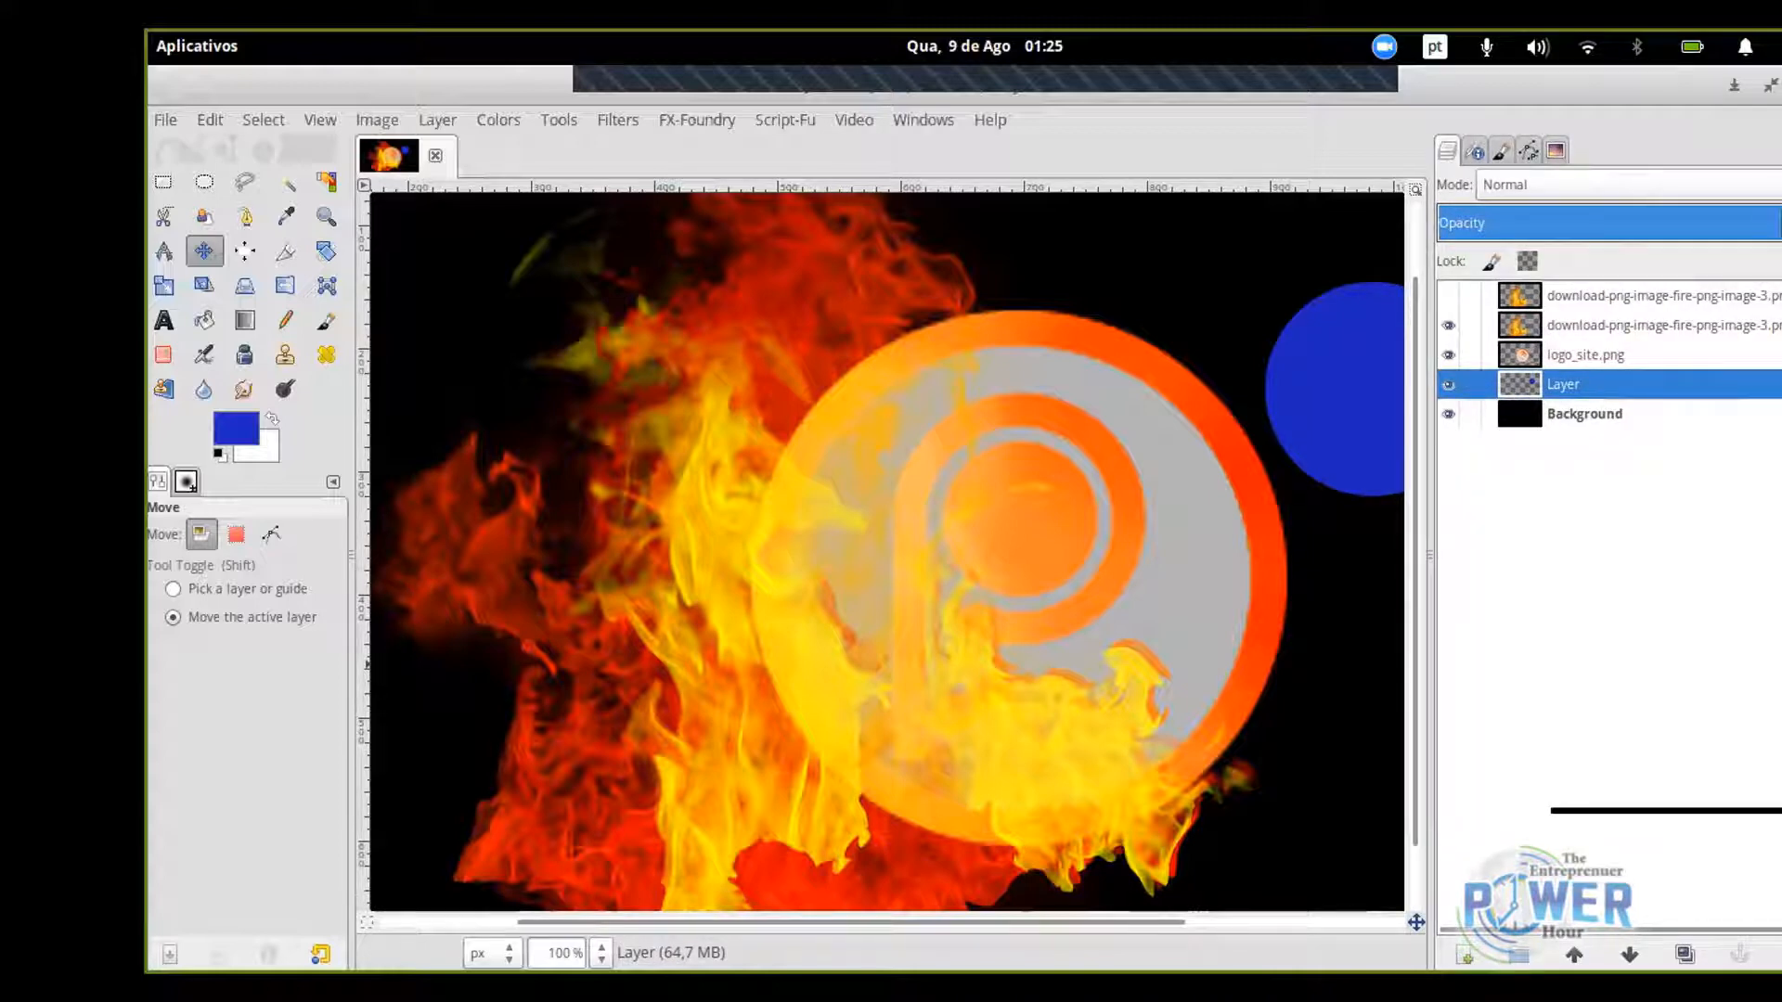
# View the whole composition at 66.7% zoom, and return to 100% with the logo and blue circle in view.
pyautogui.scroll(-3, 1212, 521)
pyautogui.scroll(5, 1212, 522)
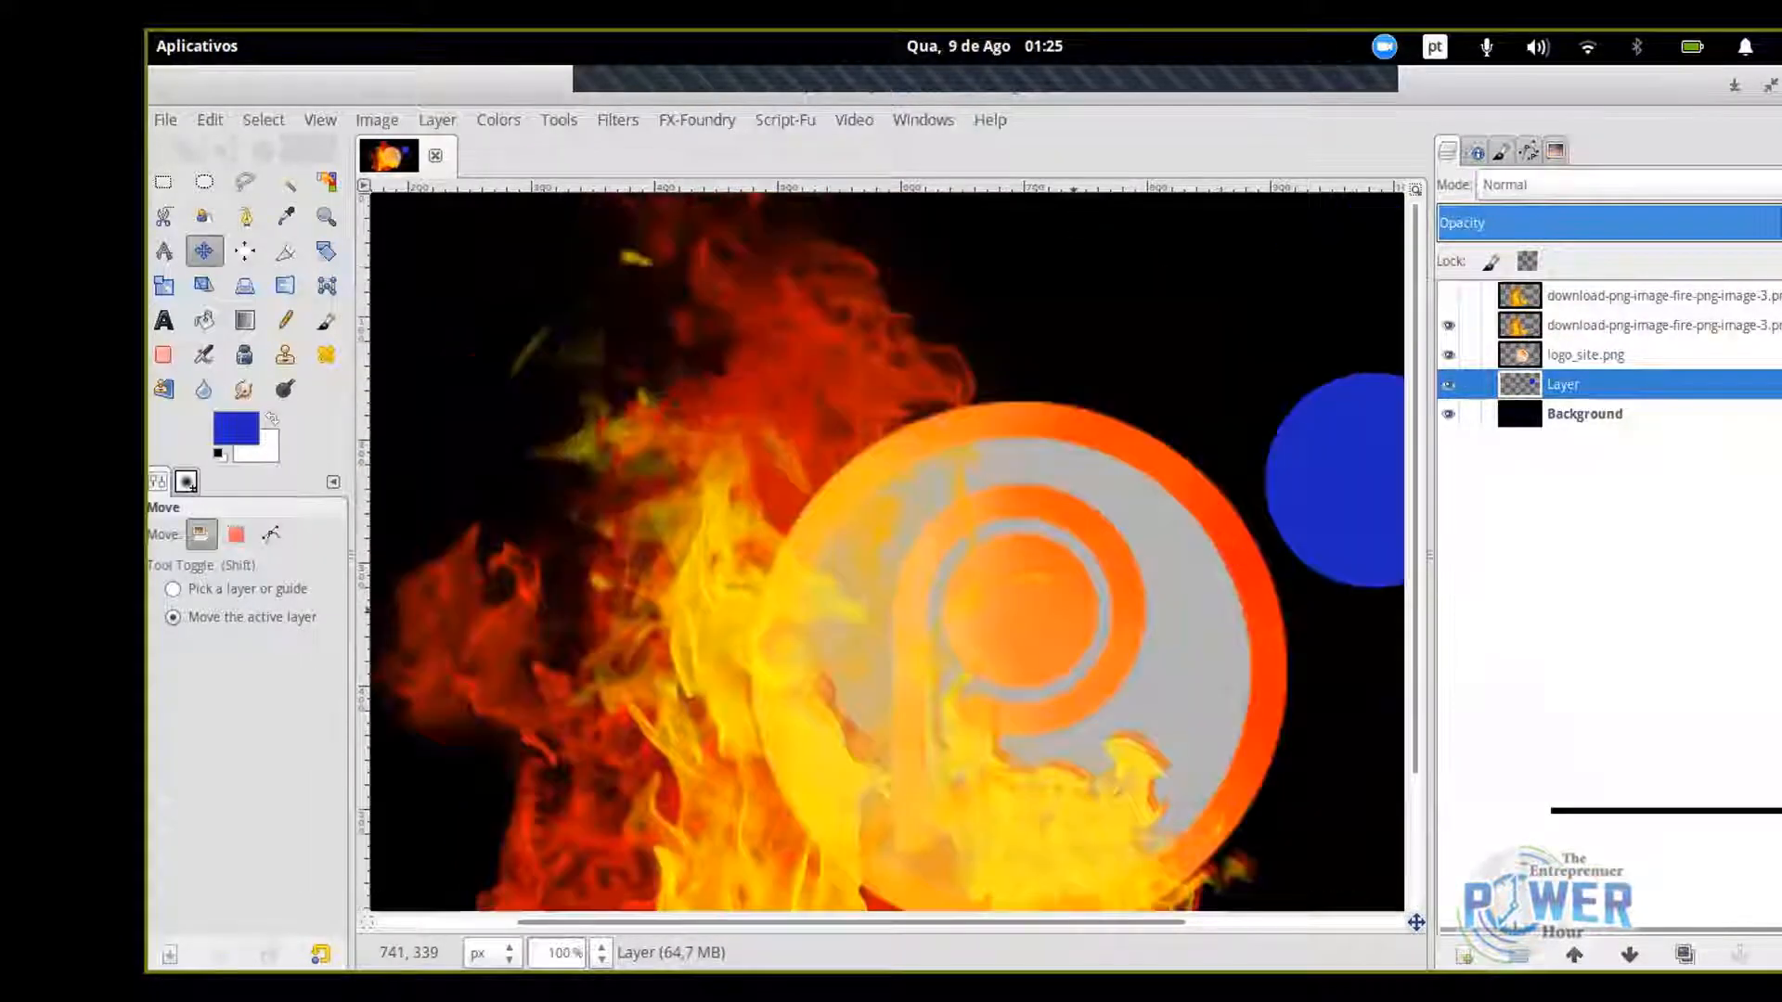
pyautogui.click(601, 952)
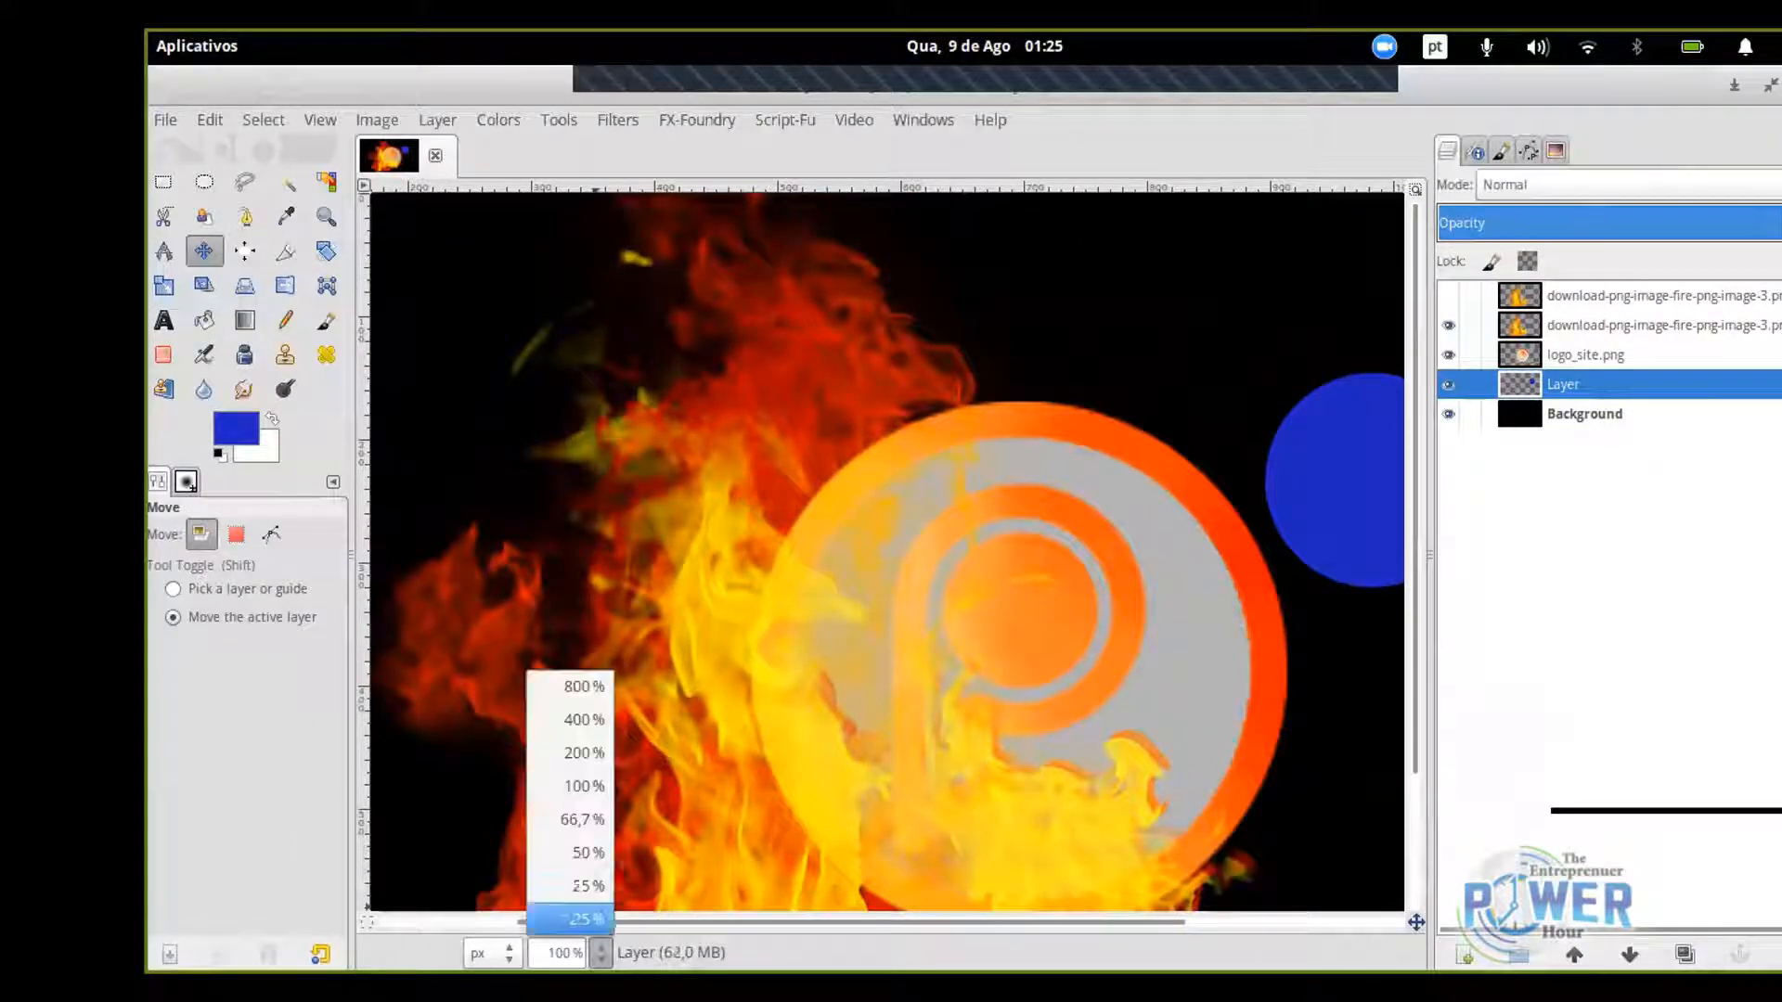
pyautogui.click(582, 817)
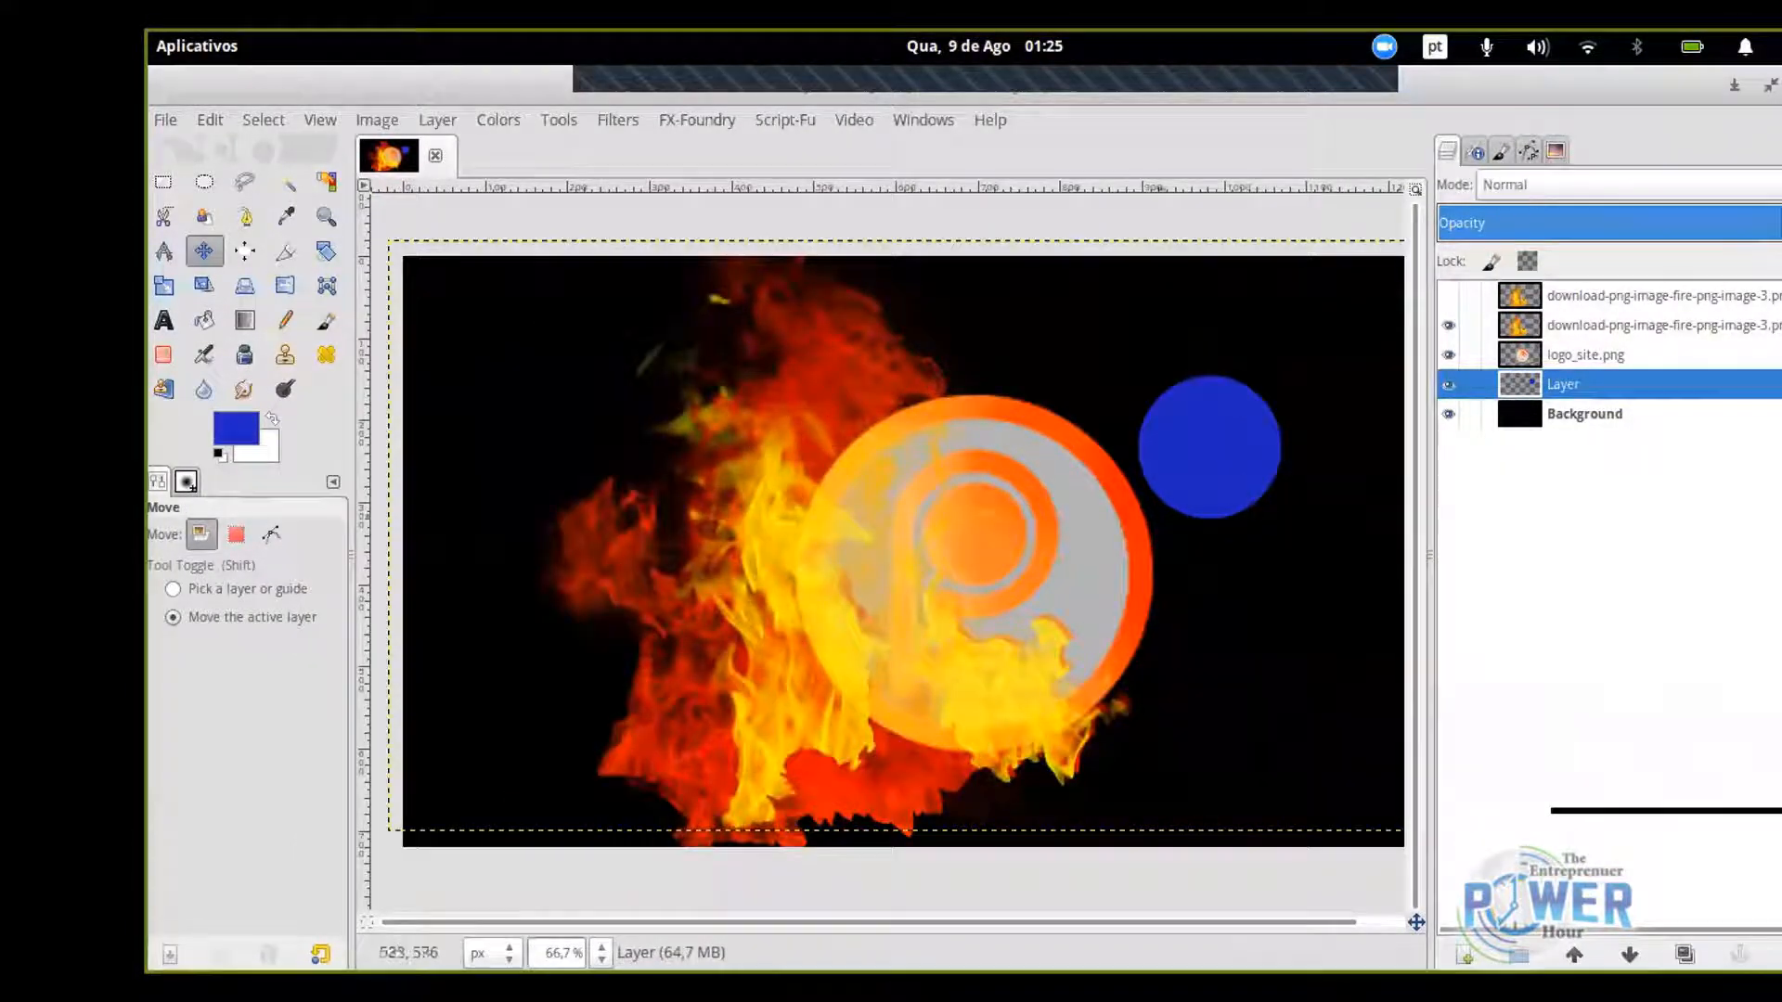
pyautogui.click(602, 952)
pyautogui.click(582, 785)
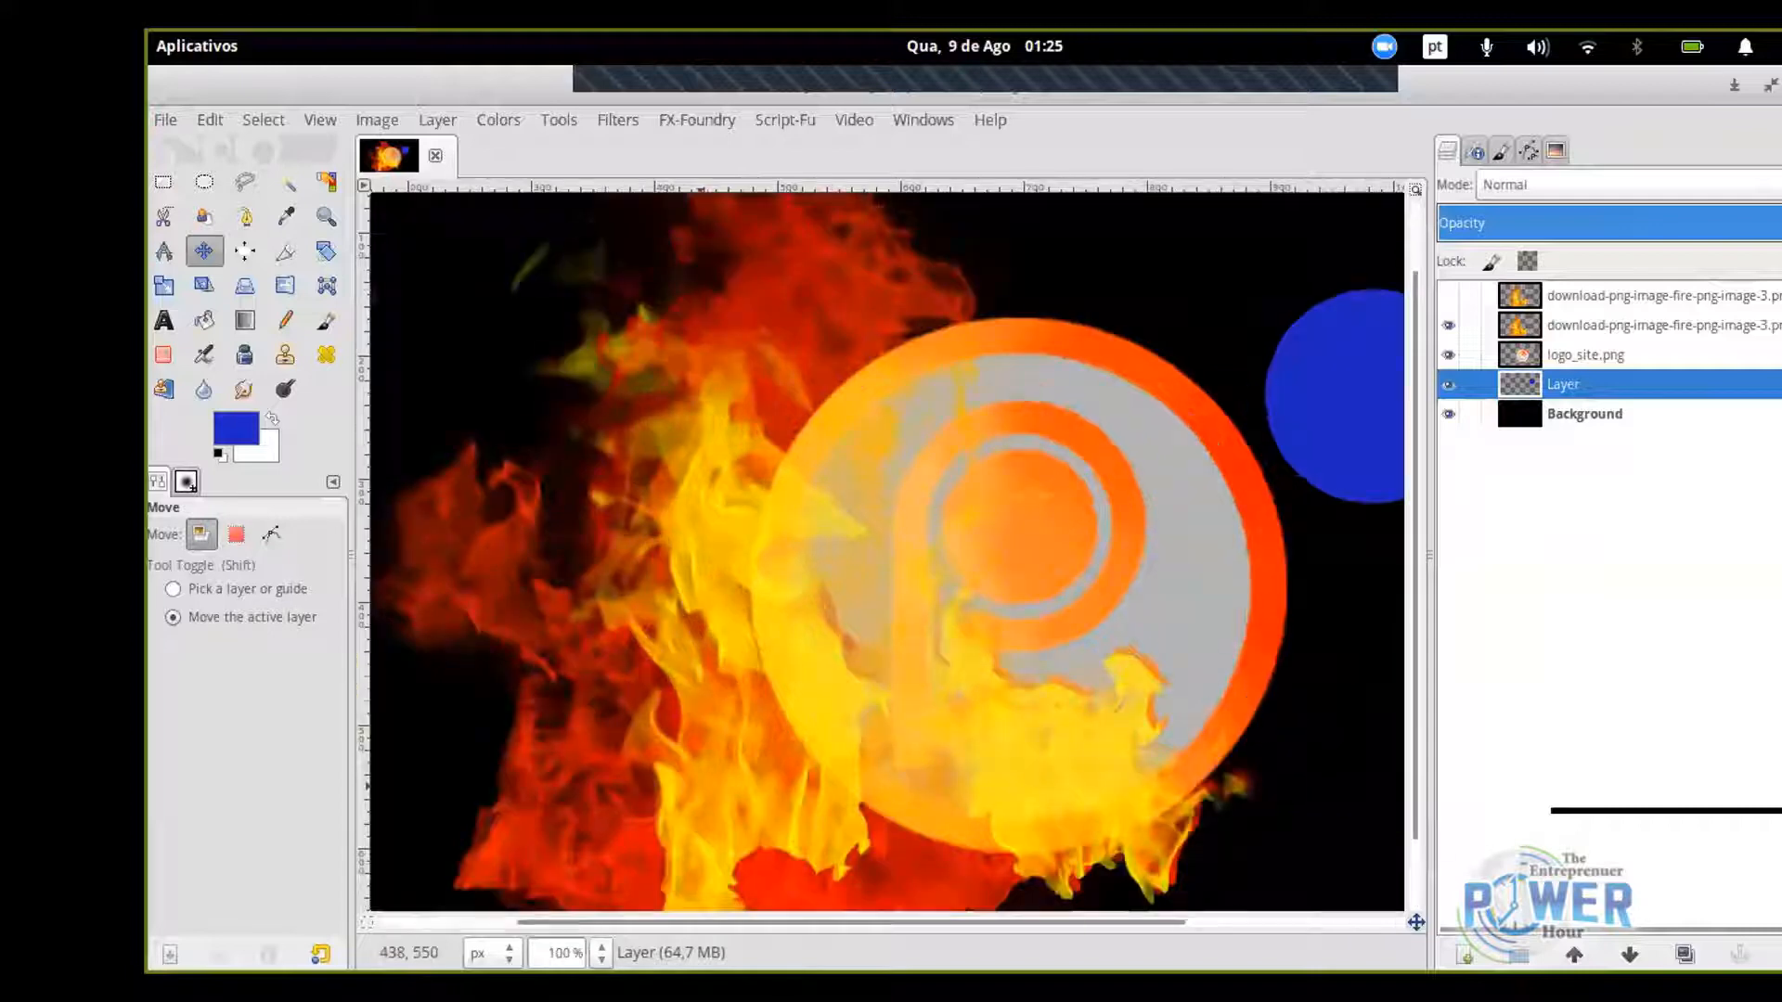
pyautogui.hscroll(5, 1176, 541)
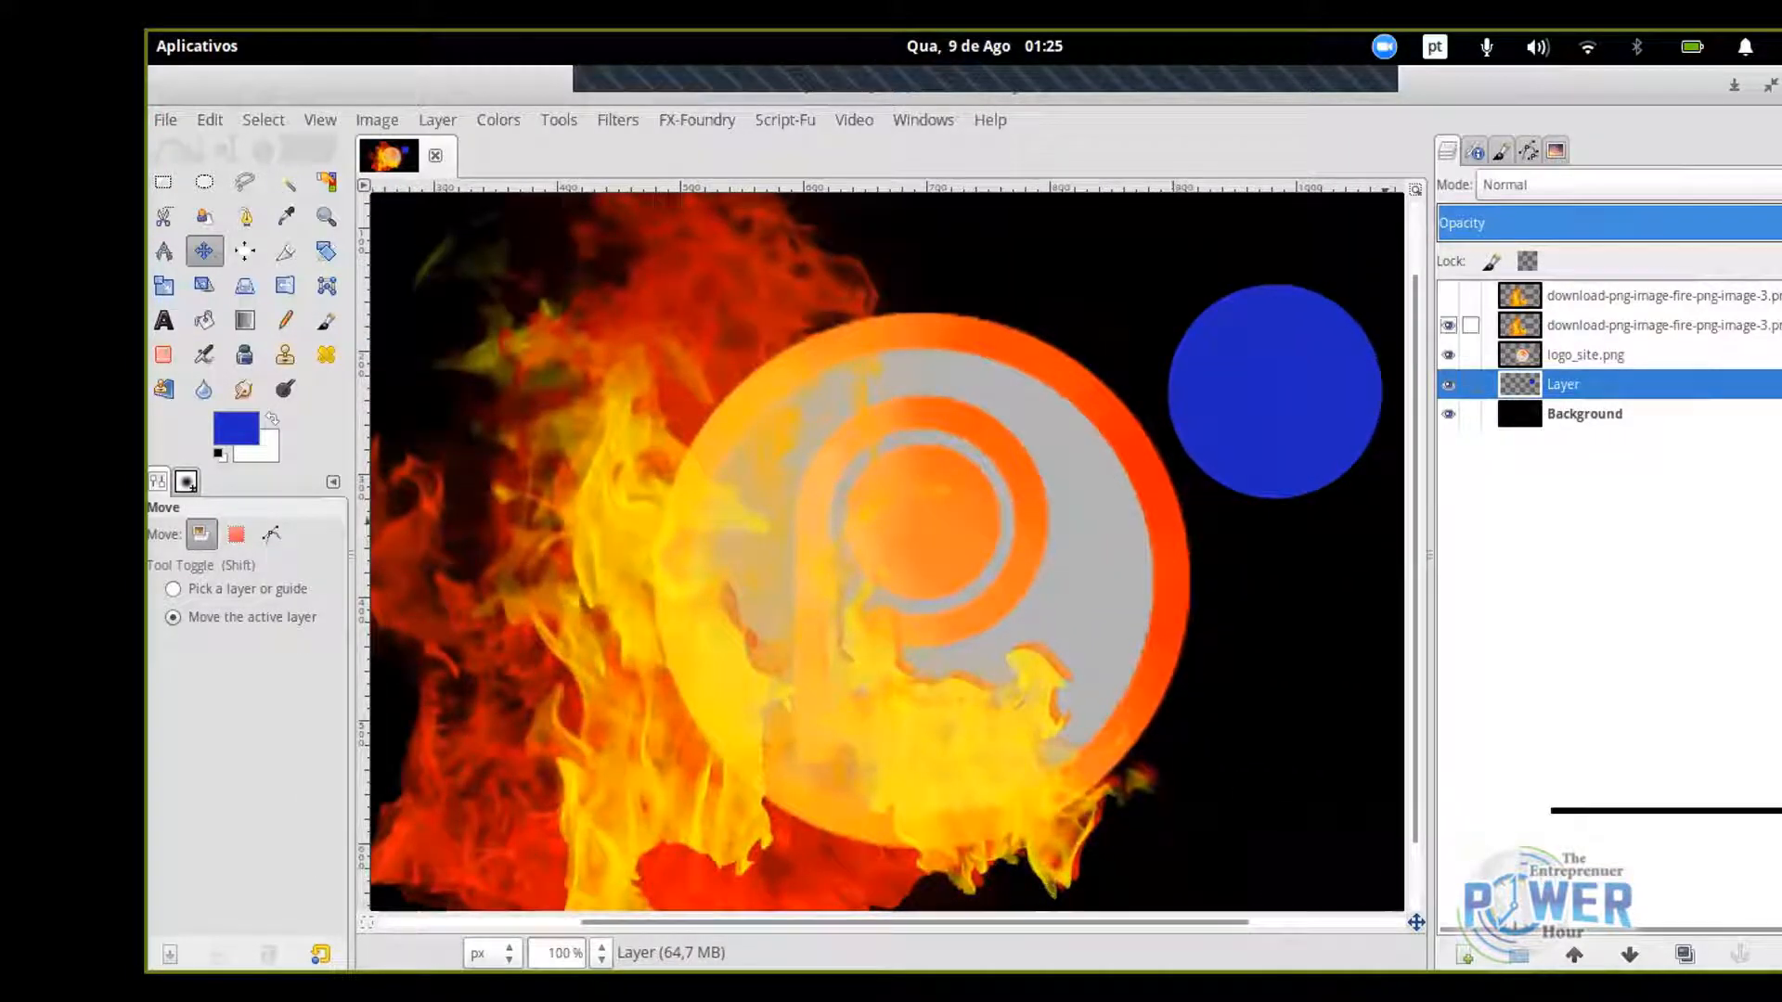
# Toggle the visible fire layer off and on, and examine how the flames, logo and blue circle overlap.
pyautogui.click(1449, 326)
pyautogui.click(1449, 326)
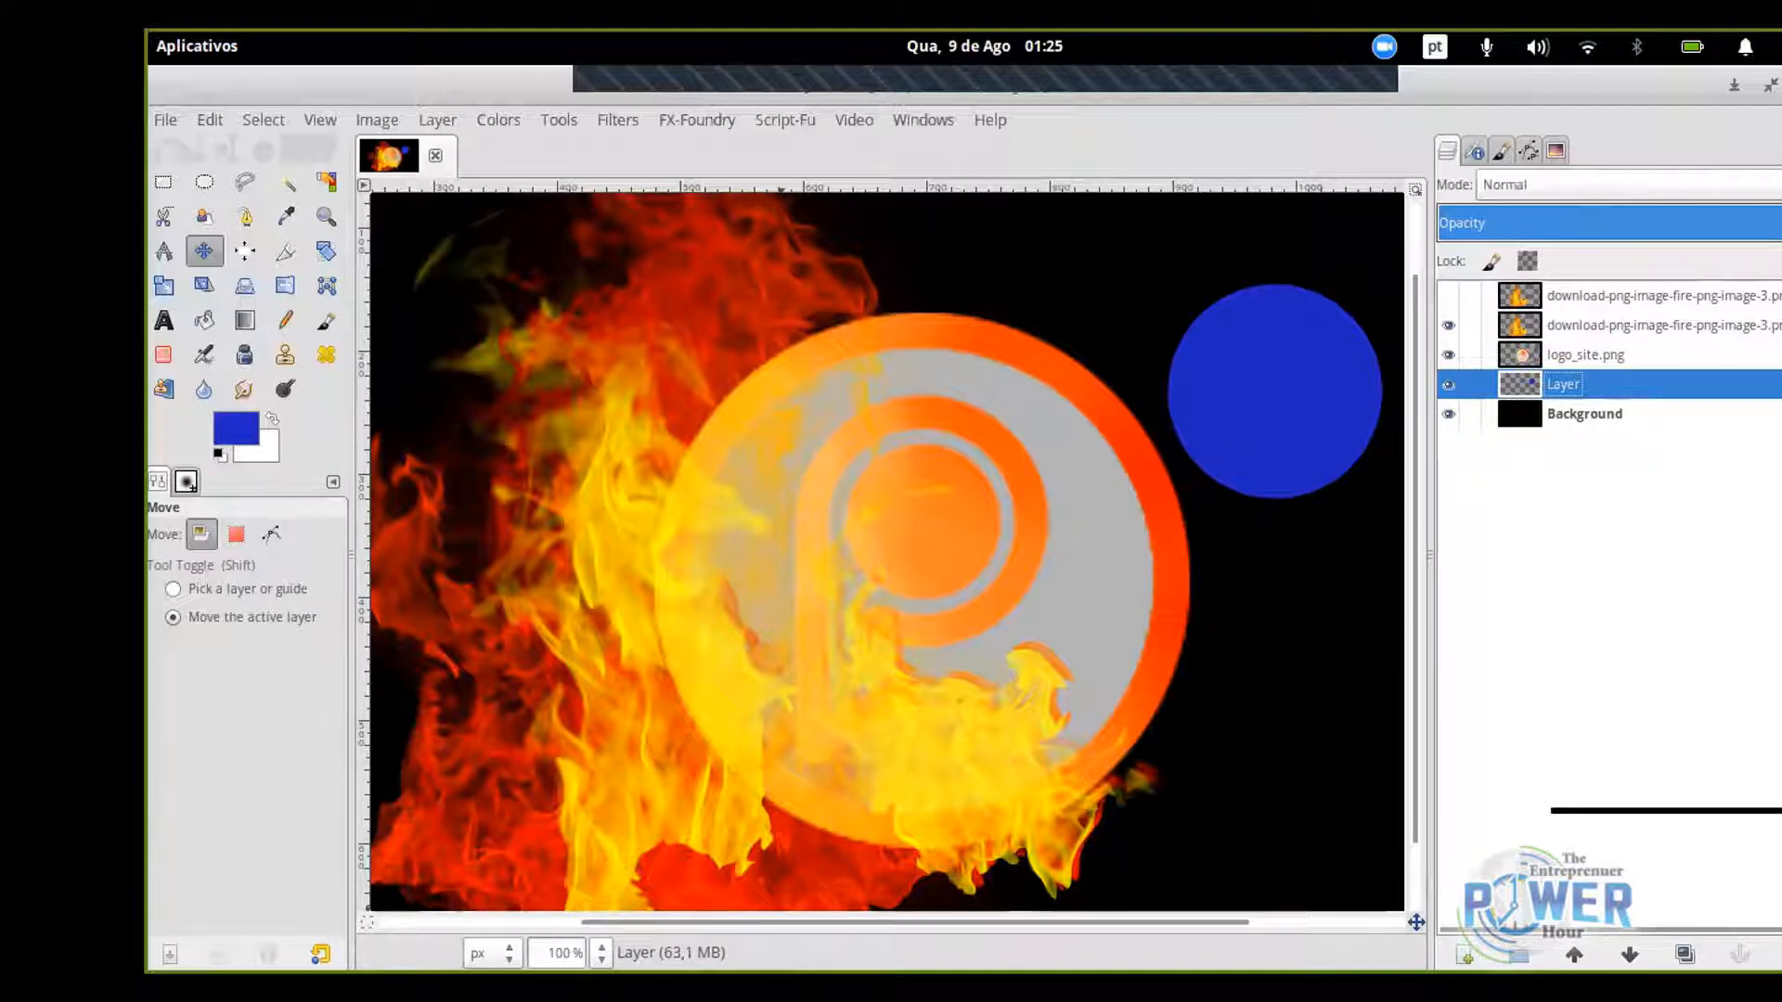
pyautogui.hscroll(-3, 887, 548)
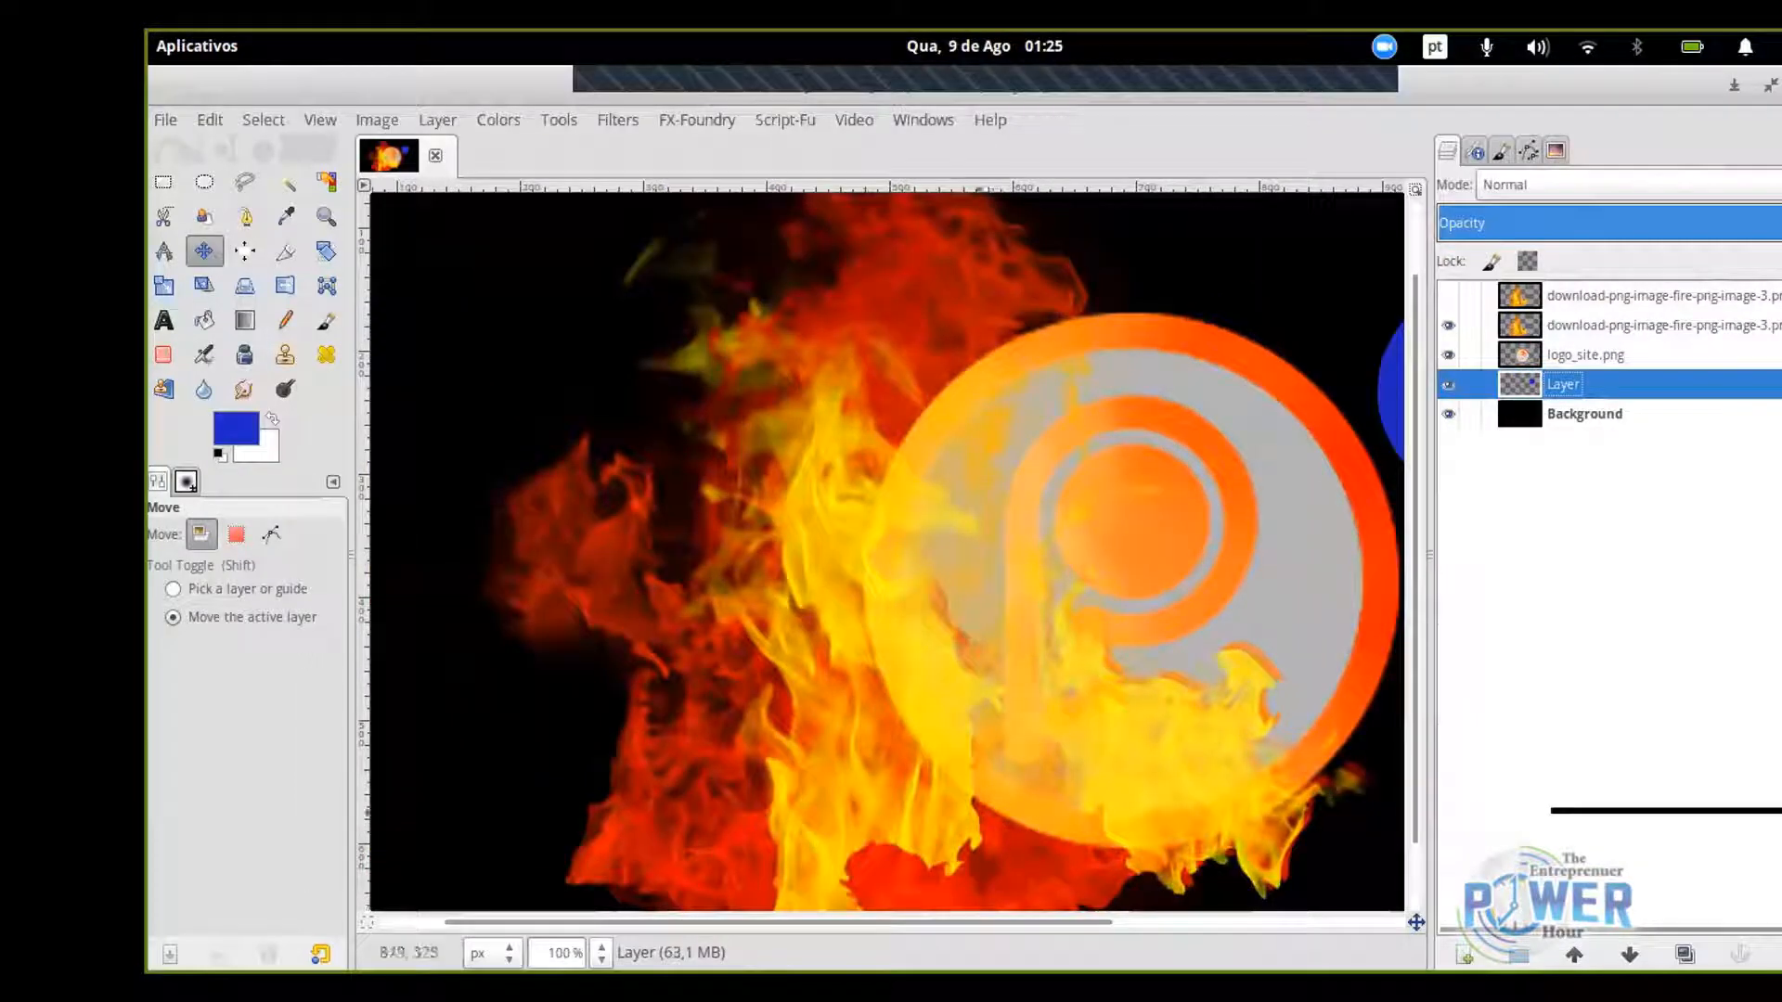
pyautogui.scroll(1, 888, 547)
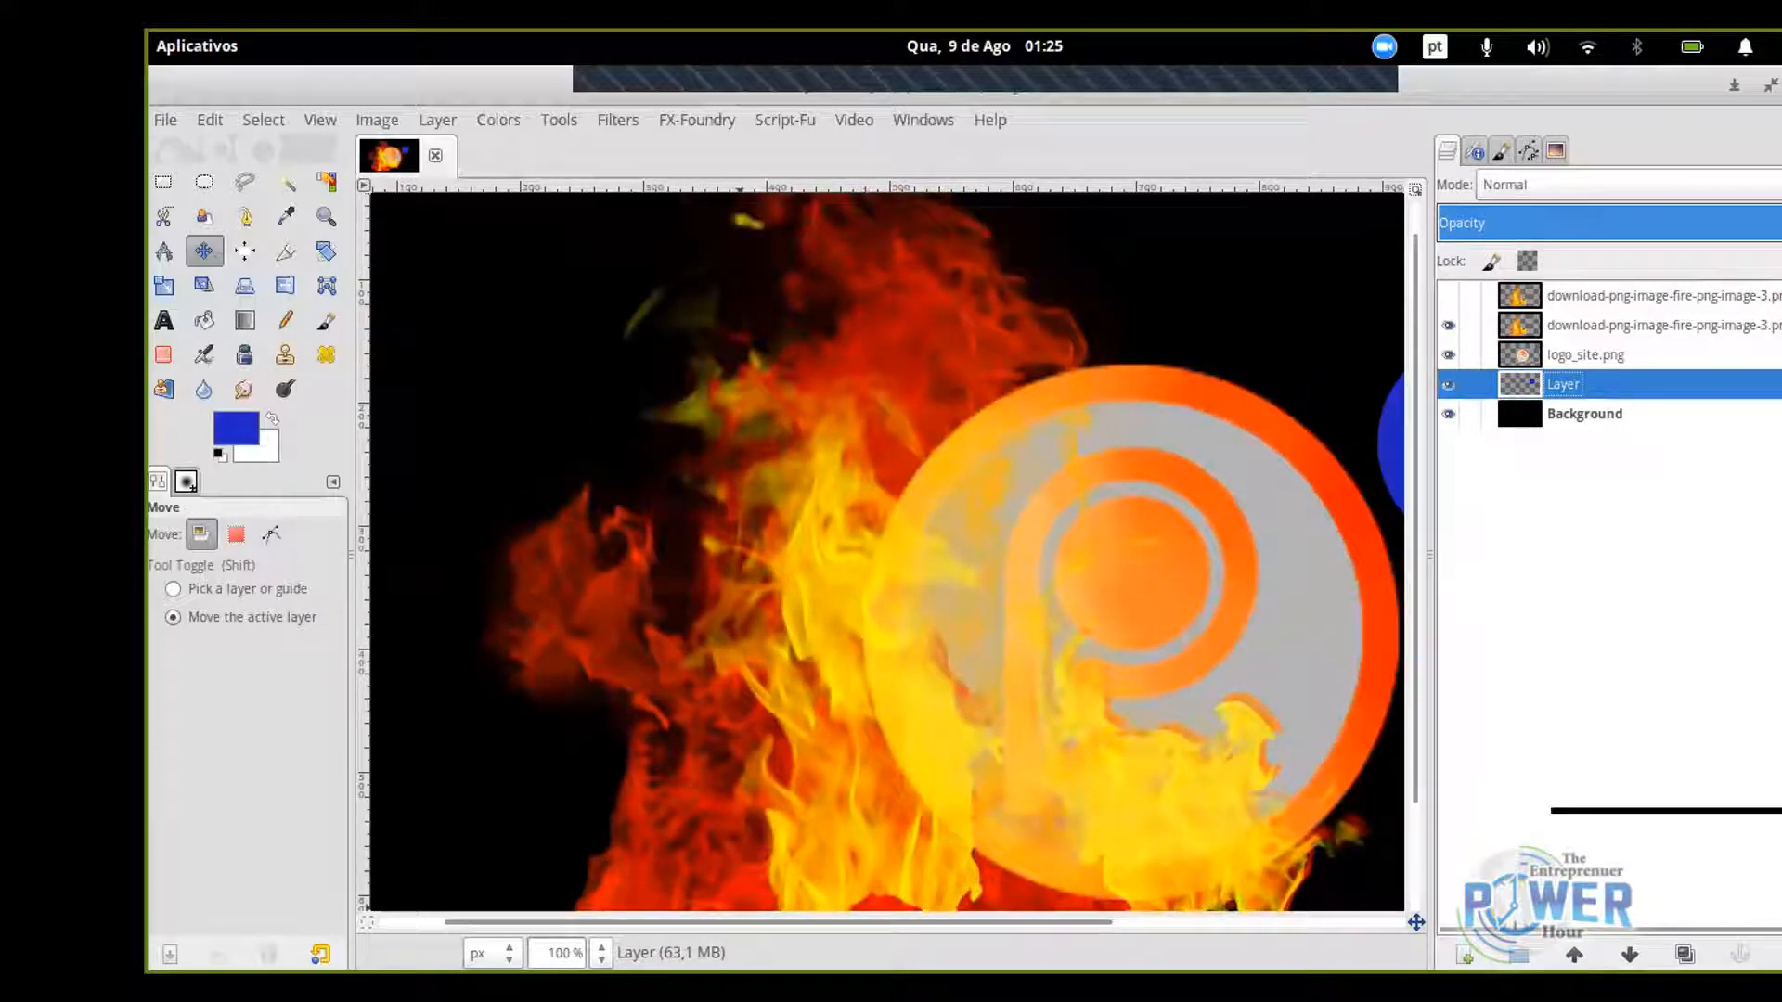
pyautogui.hscroll(1, 887, 548)
pyautogui.scroll(1, 887, 547)
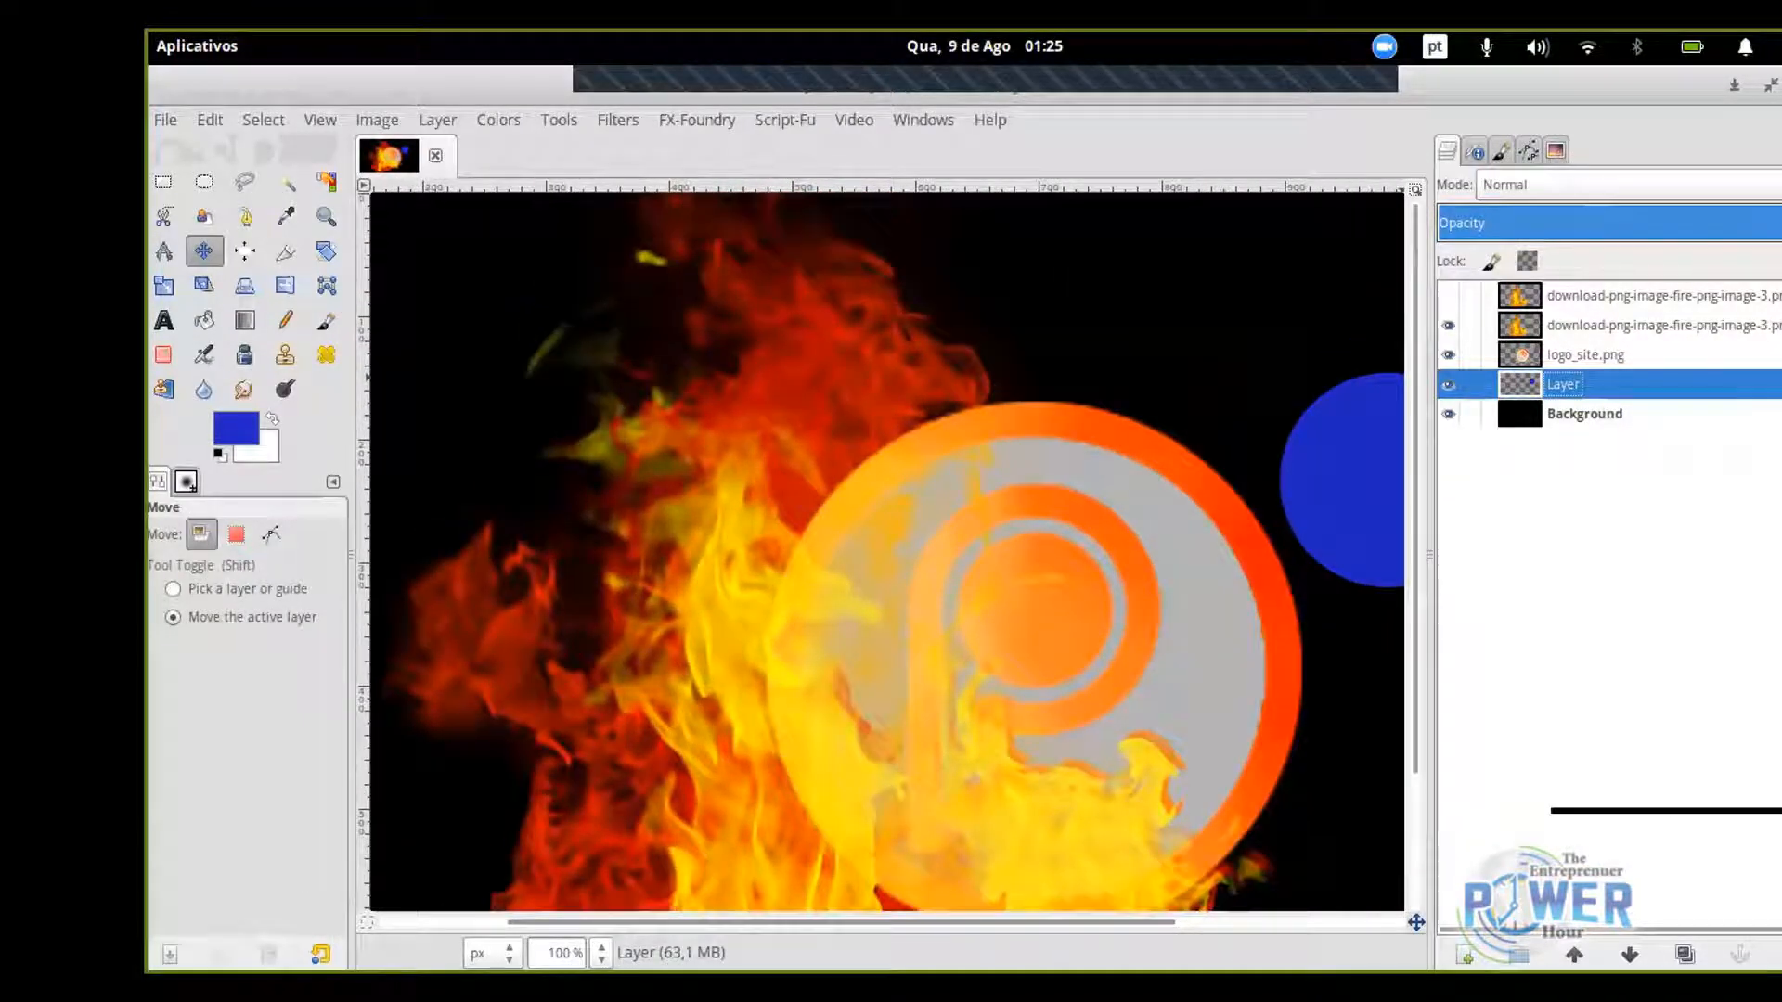
pyautogui.scroll(-3, 887, 548)
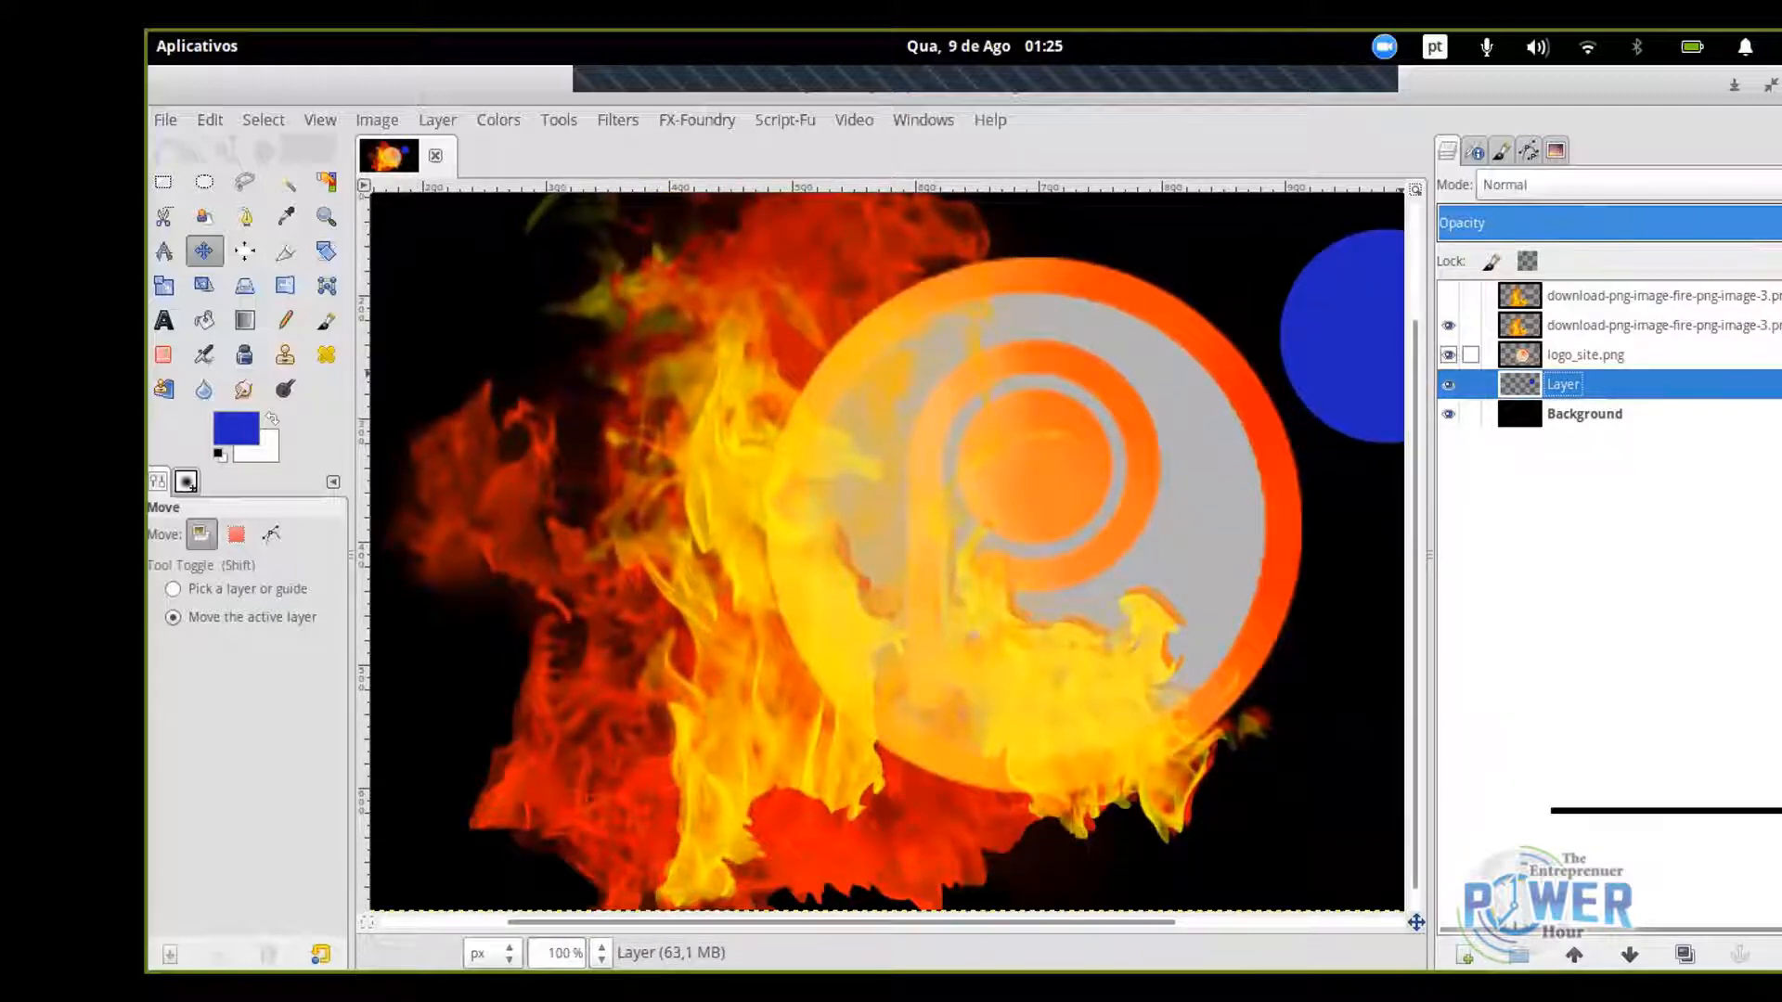
pyautogui.hscroll(3, 1055, 436)
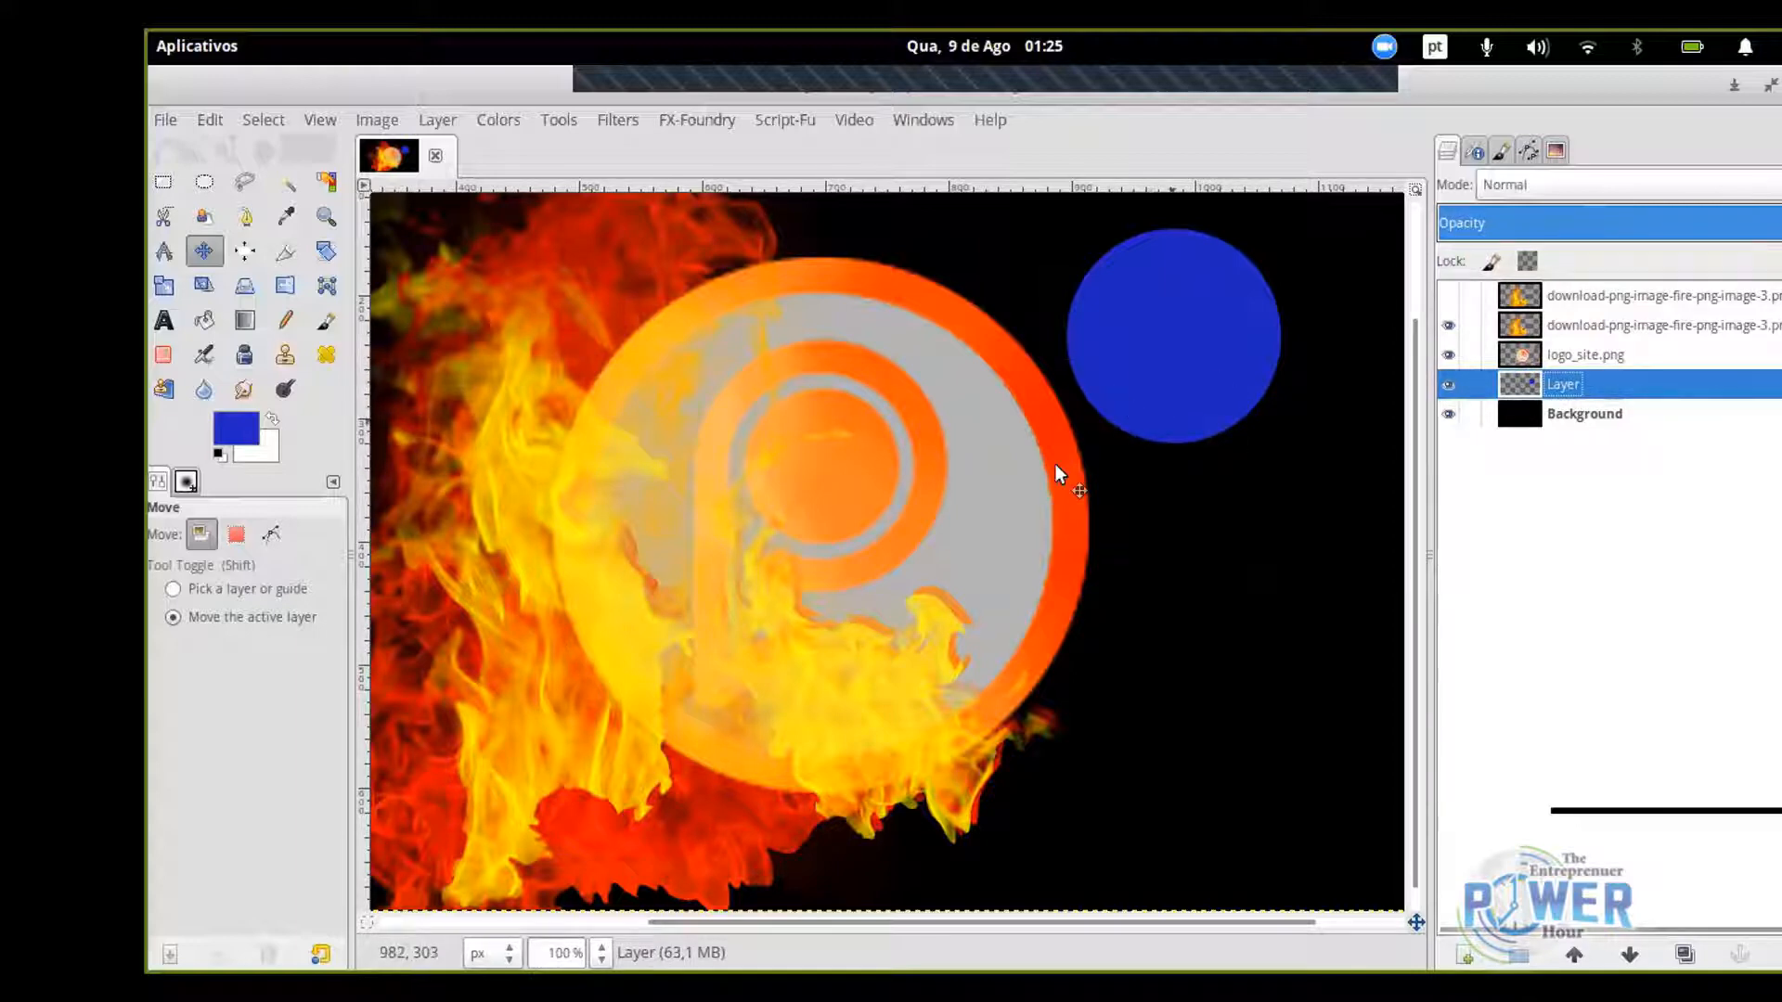
# Shade the blue circle with Dodge/Burn, burning its right side darker and dodging its left side into a highlight.
pyautogui.click(285, 388)
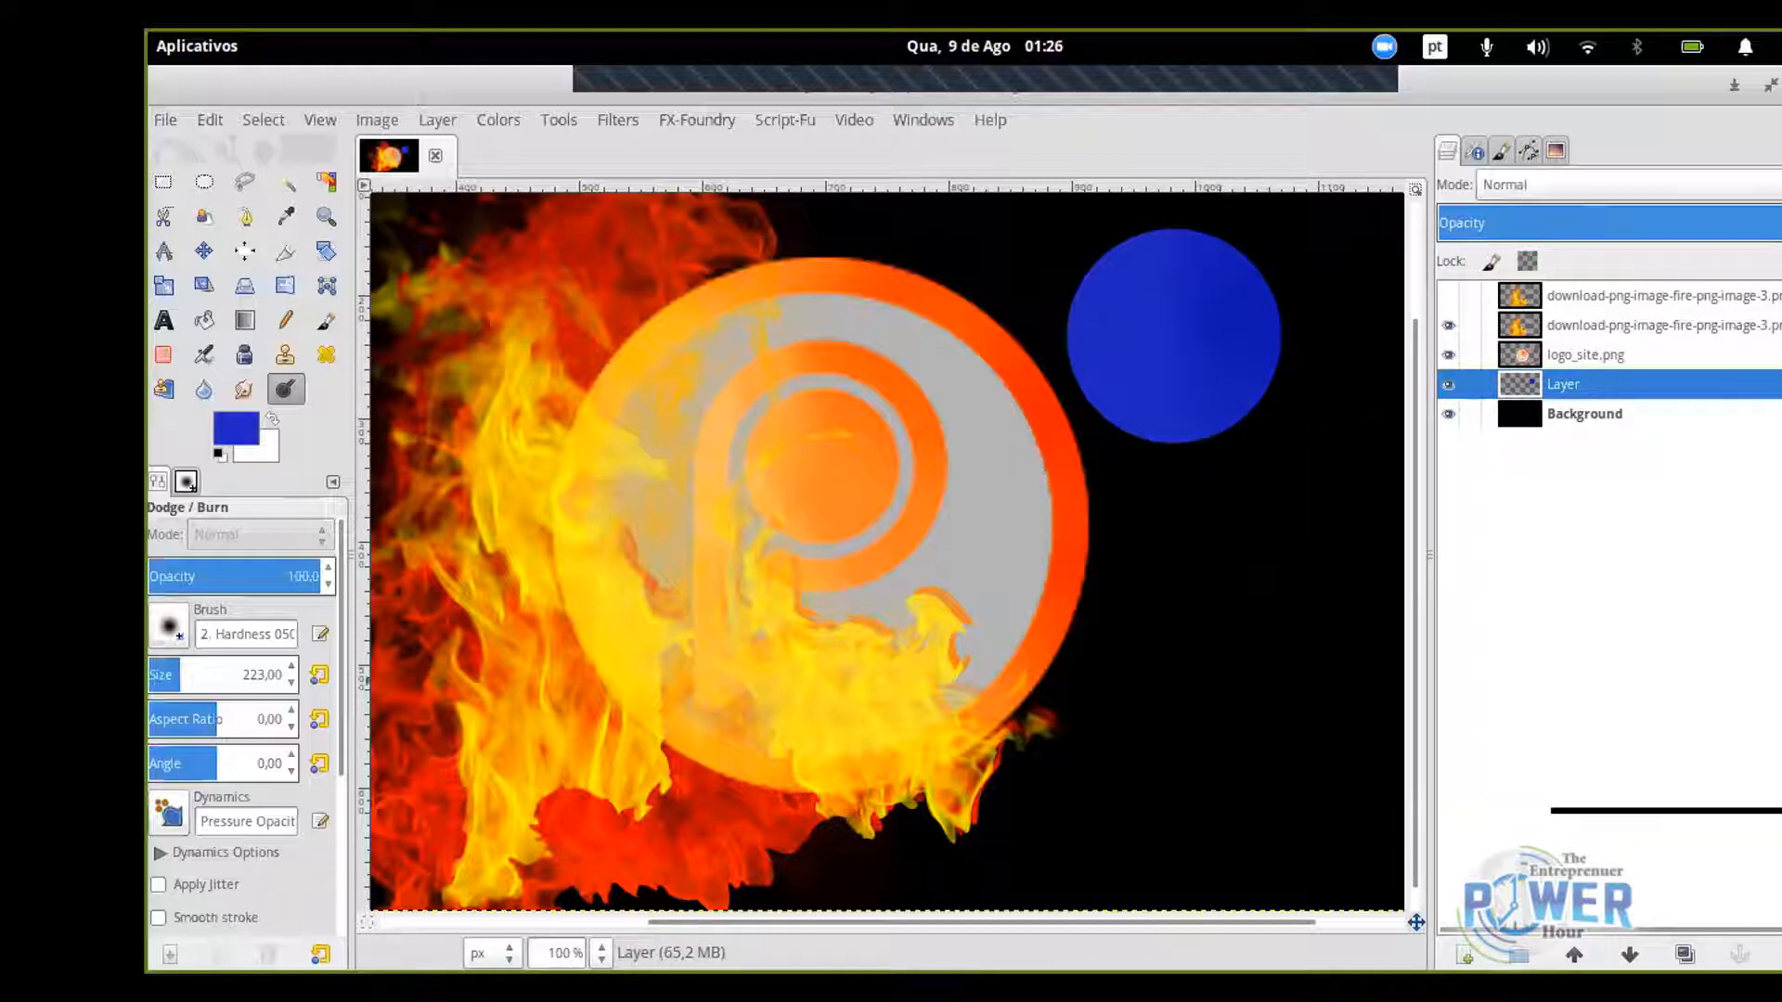
pyautogui.scroll(-3, 241, 705)
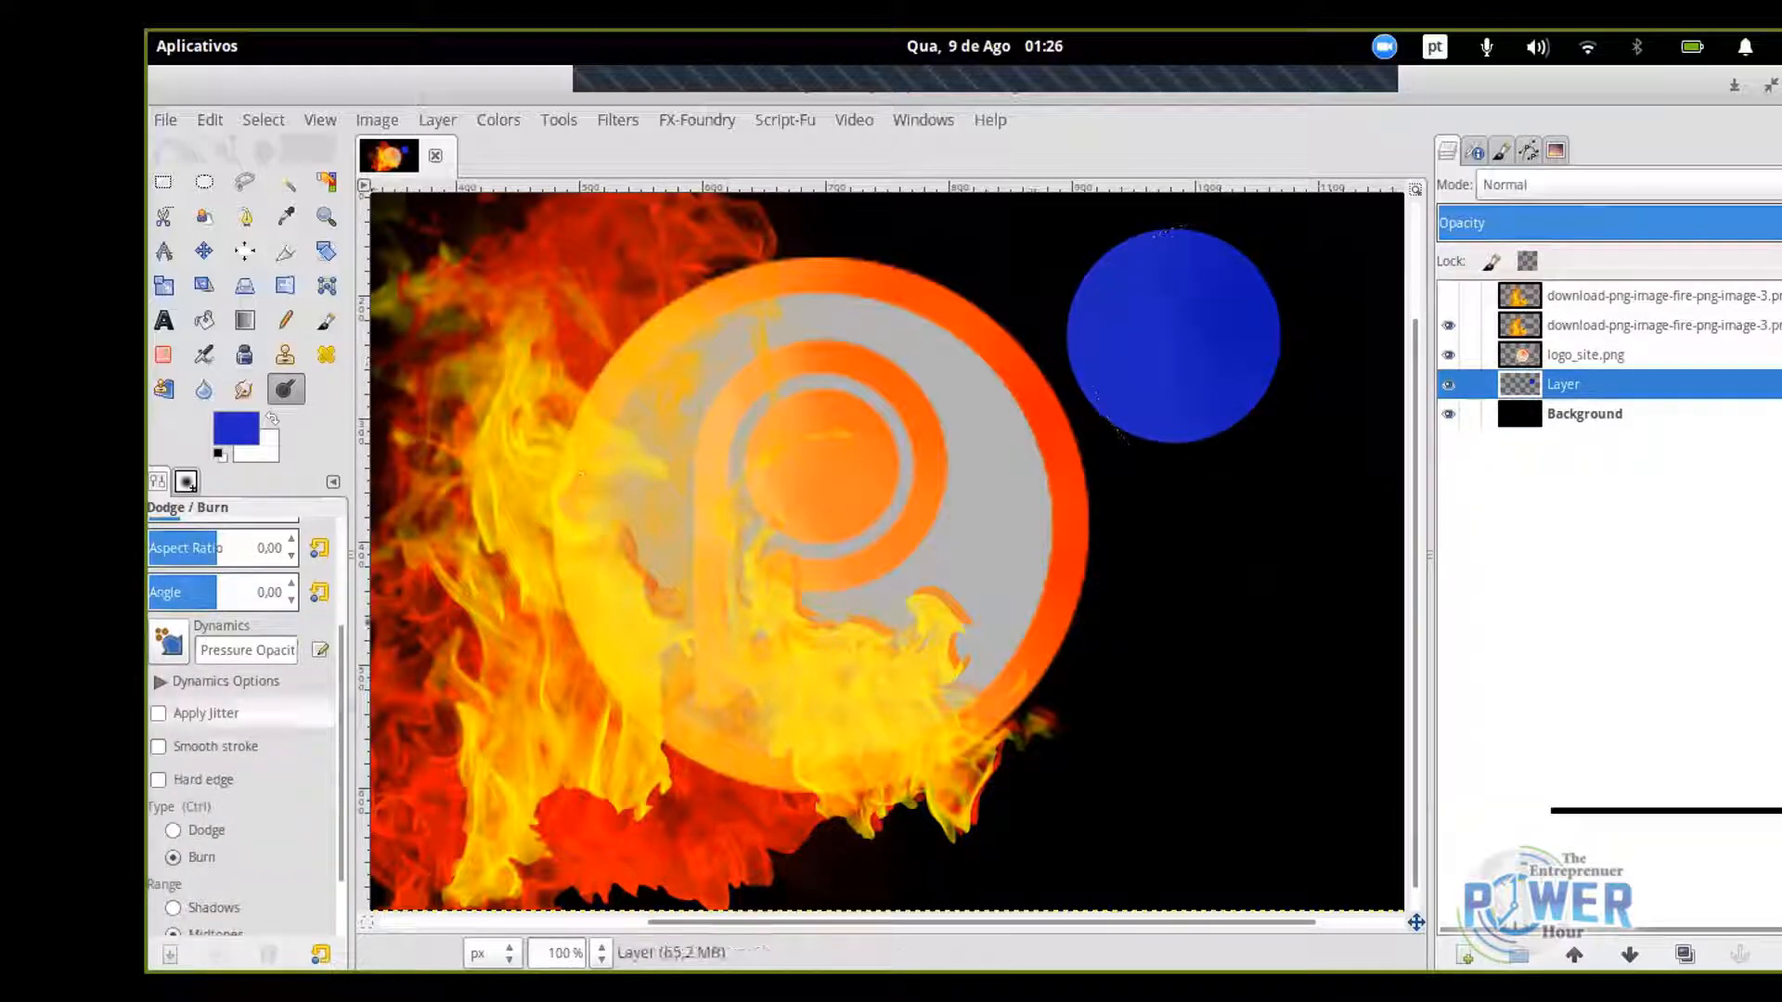
pyautogui.click(191, 829)
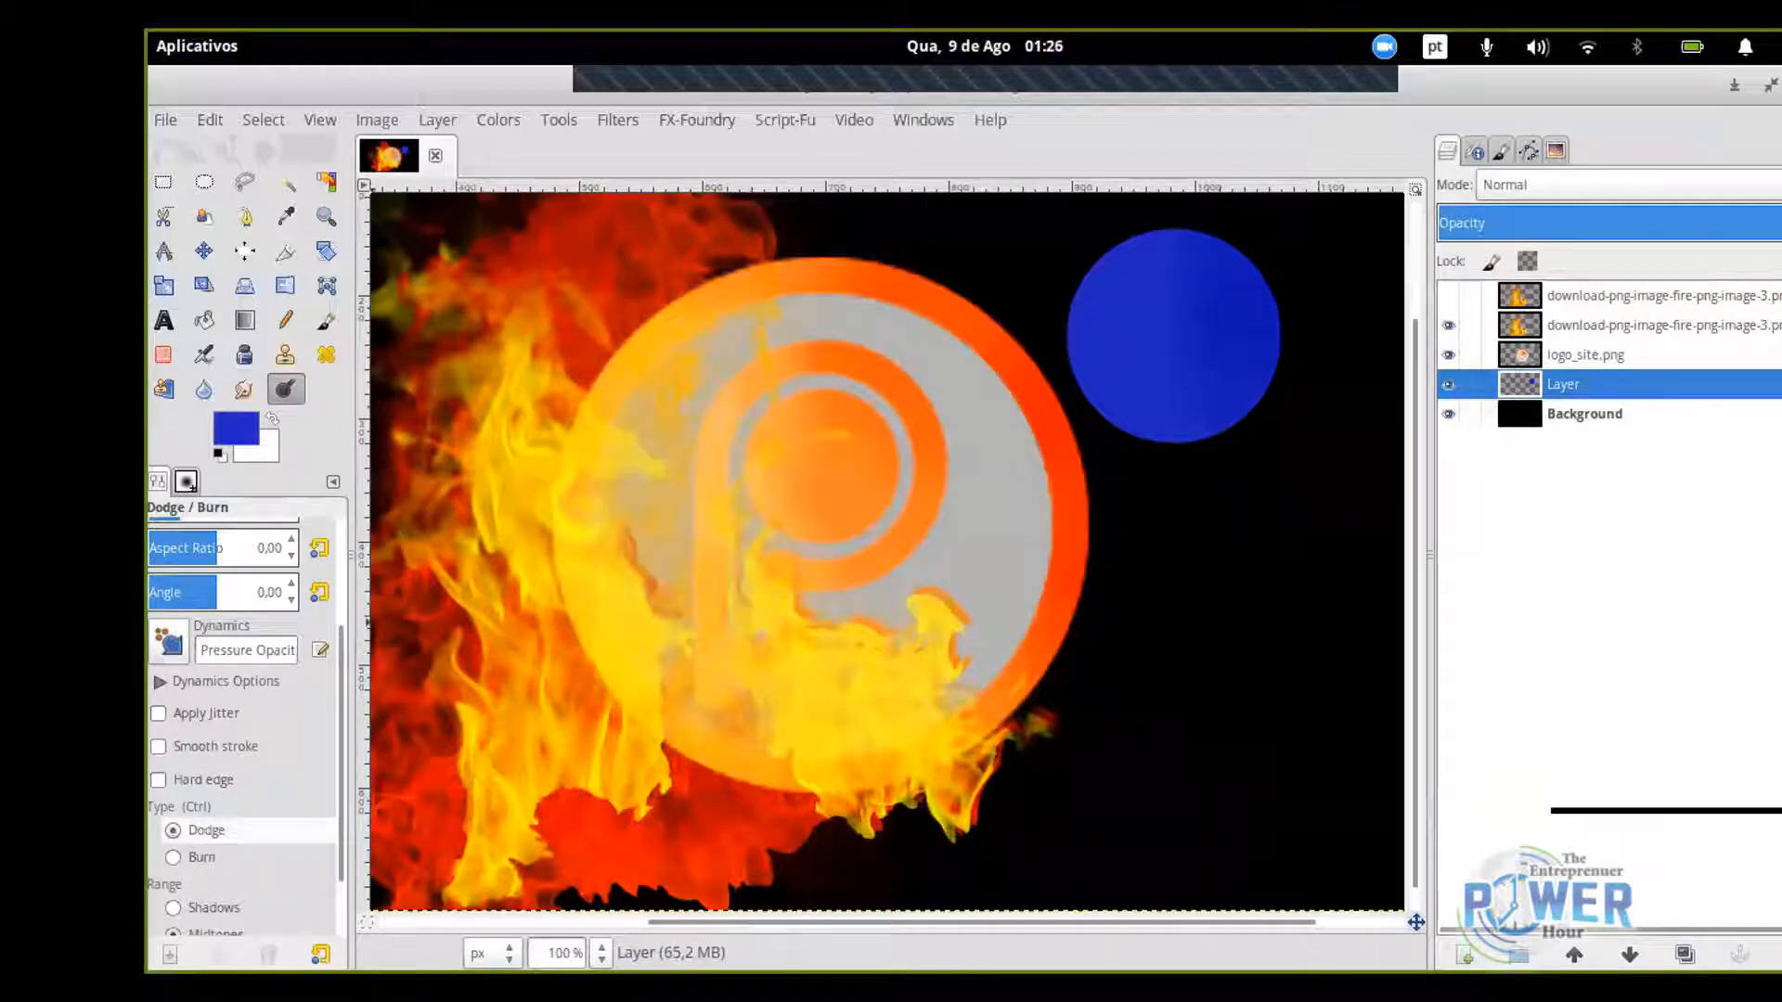
pyautogui.moveTo(1067, 364)
pyautogui.mouseDown()
pyautogui.moveTo(1105, 420)
pyautogui.moveTo(1084, 302)
pyautogui.moveTo(1066, 348)
pyautogui.mouseUp()
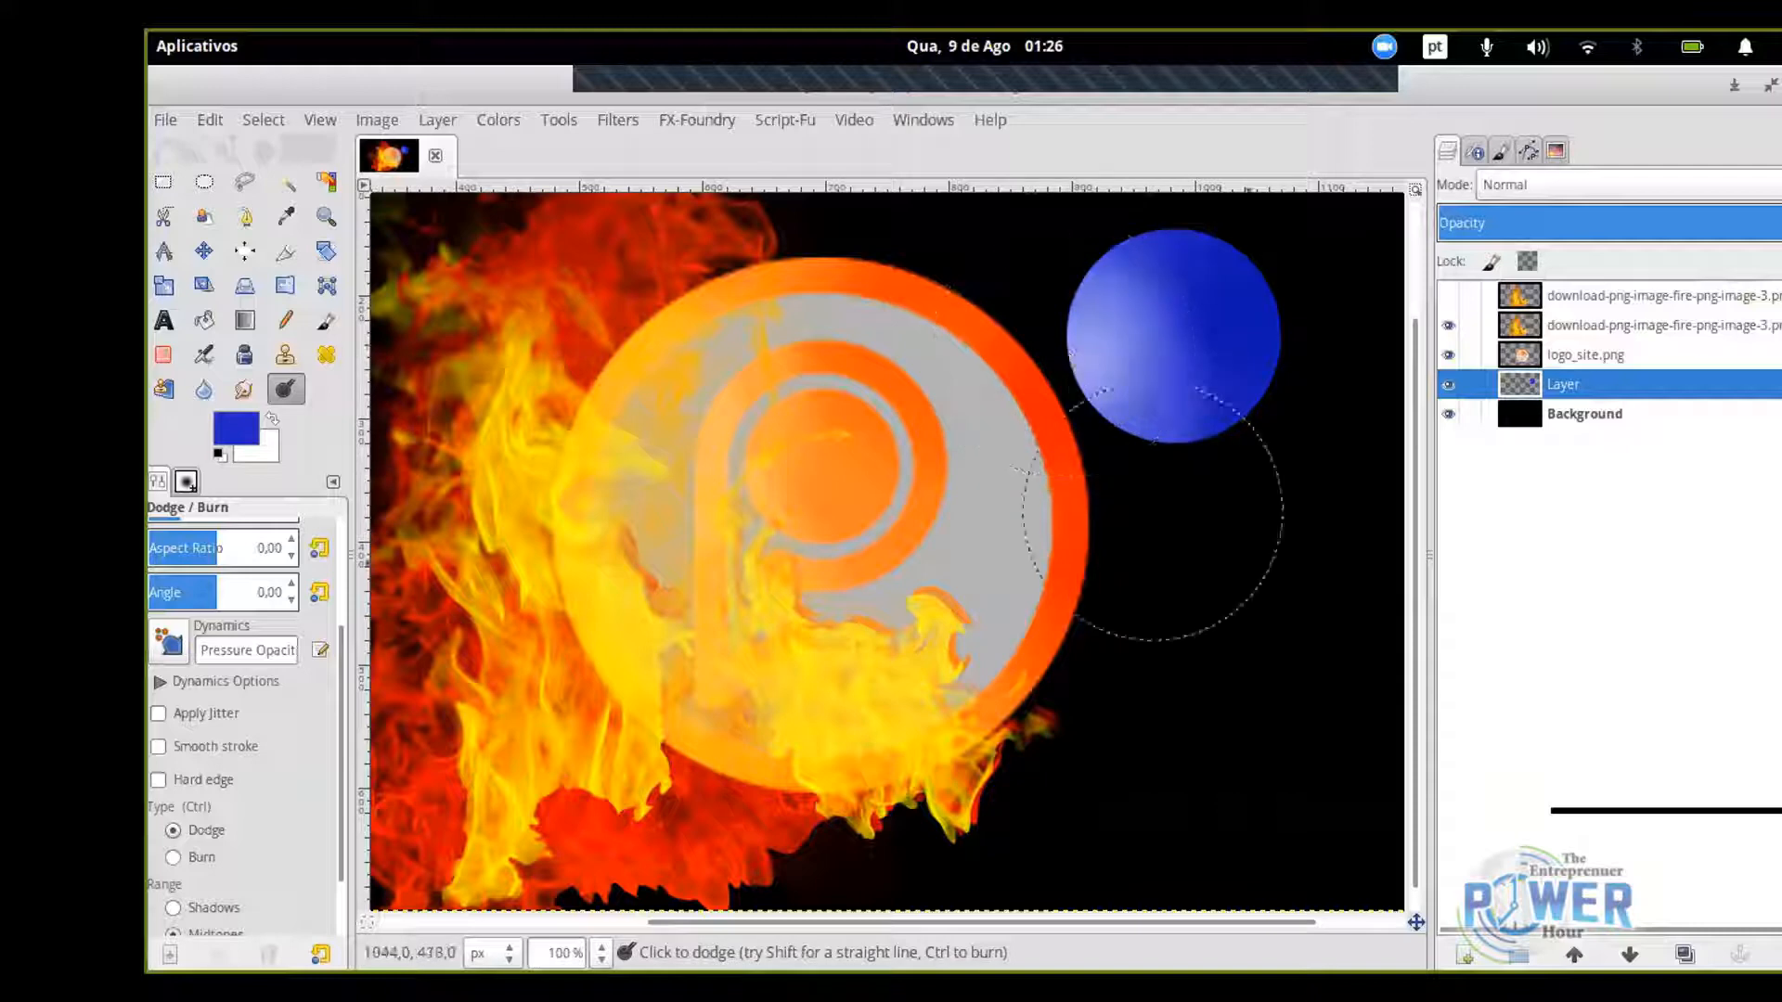